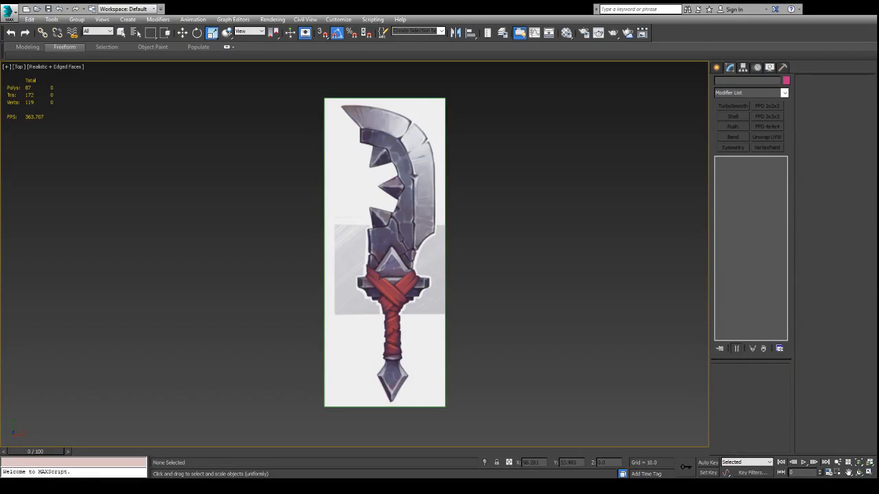
Bring the hidden sword meshes back over the reference image by undoing the last change, and select the blade mesh.
key(ctrl+z)
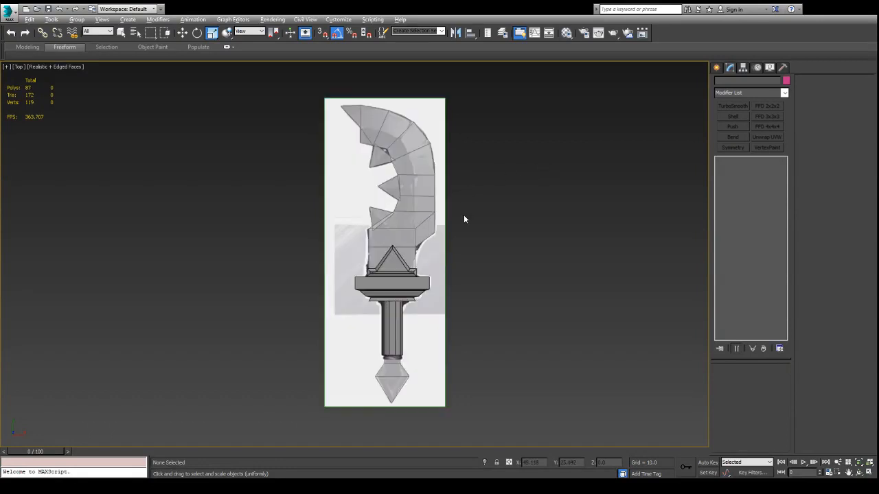
click(390, 215)
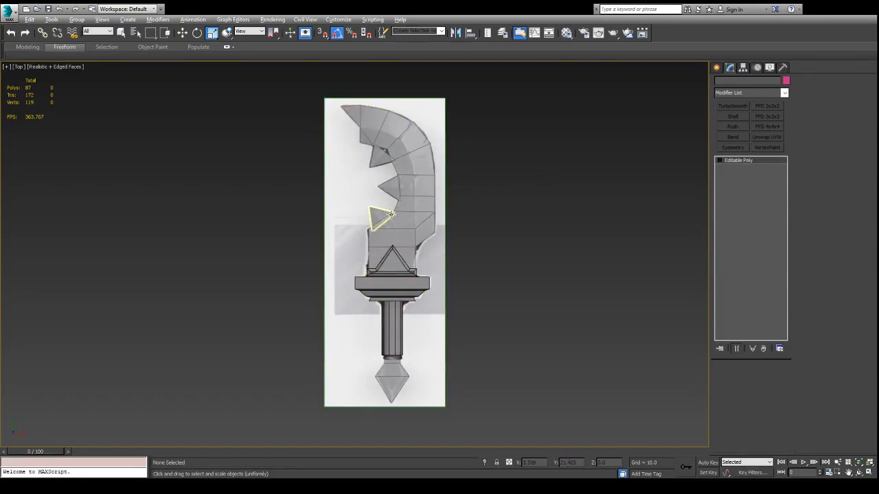
click(391, 215)
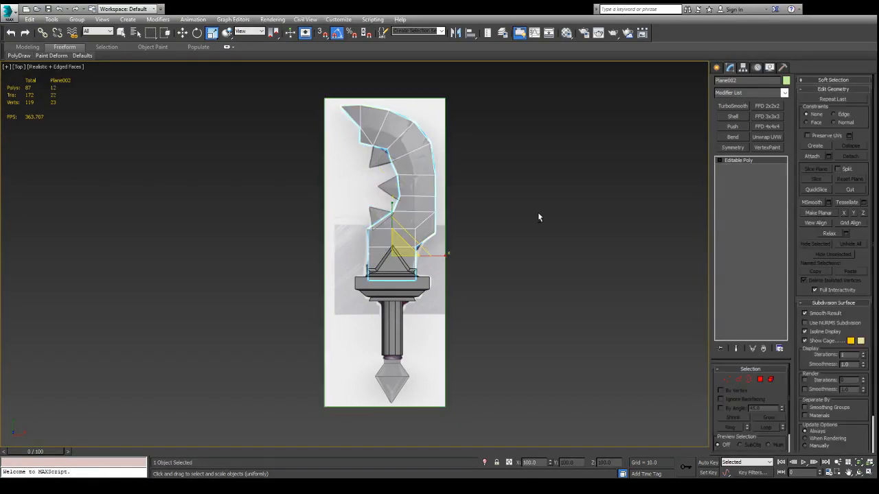
Select the handle cylinder below the guard and open it for edge-level editing.
alt+middle_drag(537, 217, 421, 193)
click(429, 193)
click(429, 193)
scroll(431, 192, up, 2)
scroll(431, 193, down, 1)
scroll(422, 194, up, 1)
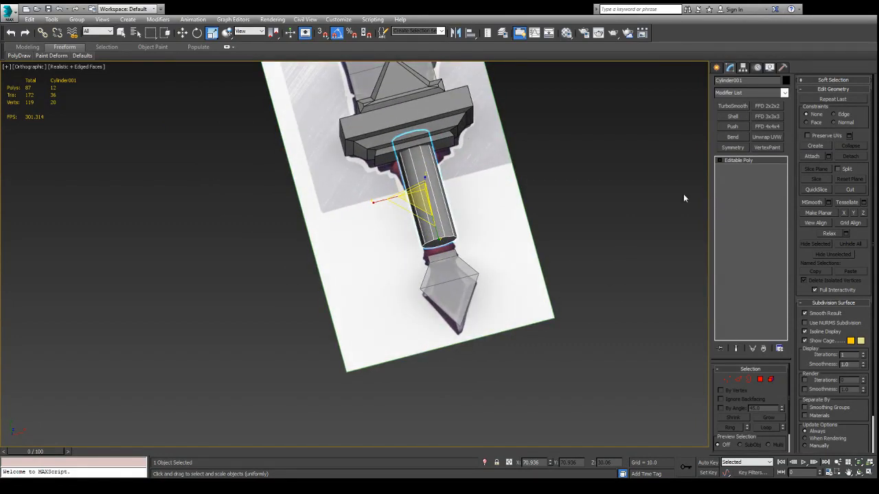
scroll(400, 180, up, 1)
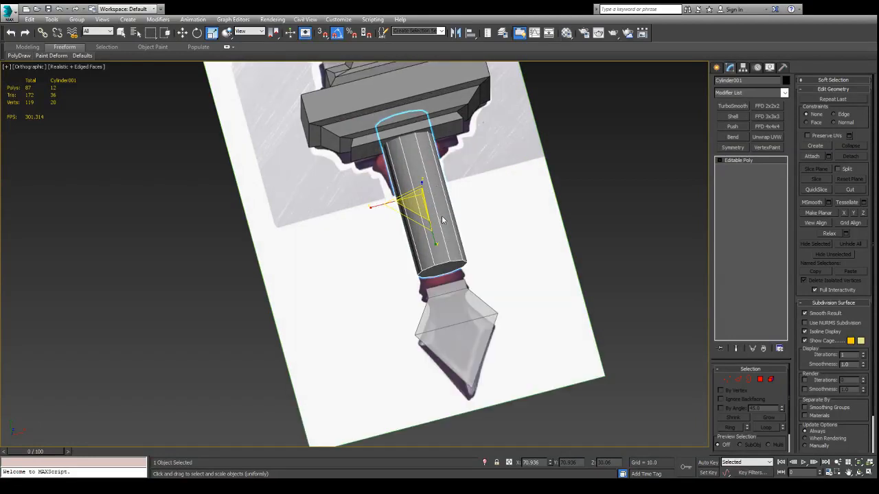
key(2)
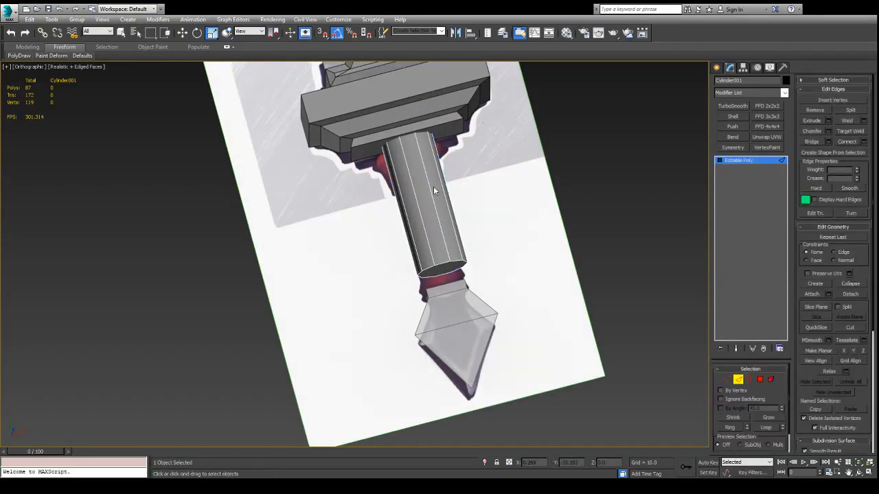
Connect the handle's lengthwise edges with a new edge loop and move it down close to the pommel end.
alt+middle_drag(518, 199, 511, 212)
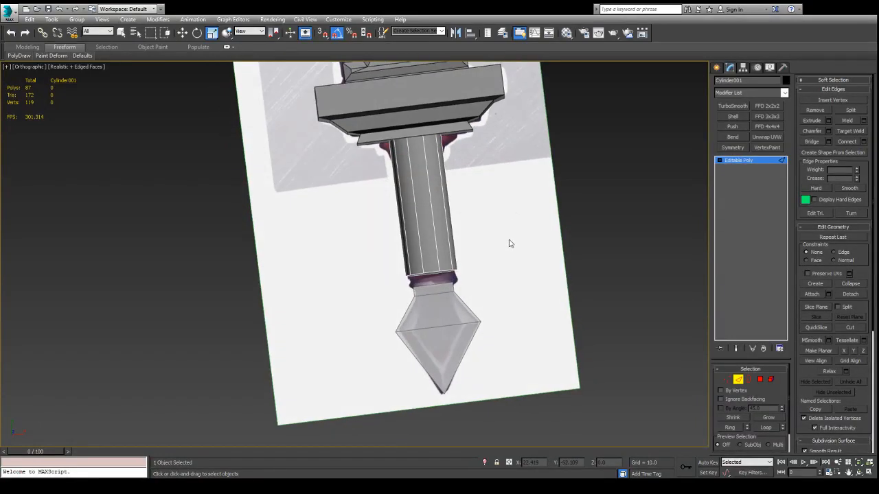
key(t)
scroll(375, 291, up, 3)
middle_drag(375, 292, 333, 127)
drag(331, 159, 515, 208)
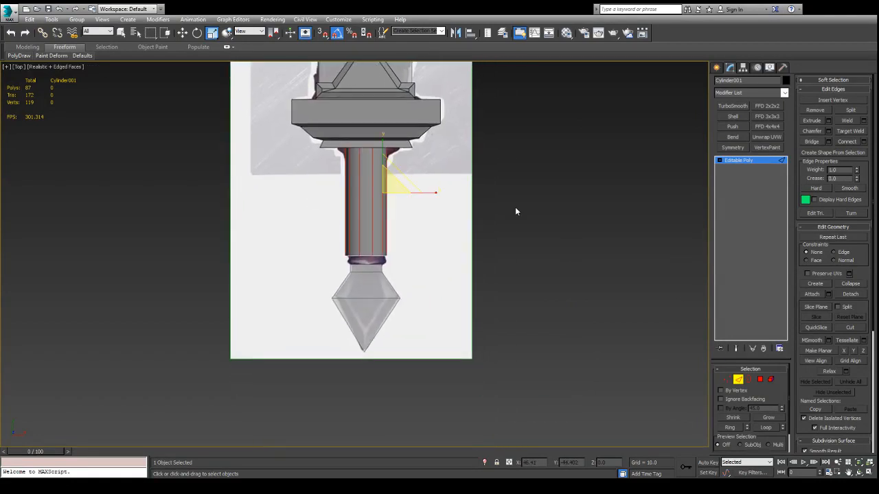
key(ctrl+shift+e)
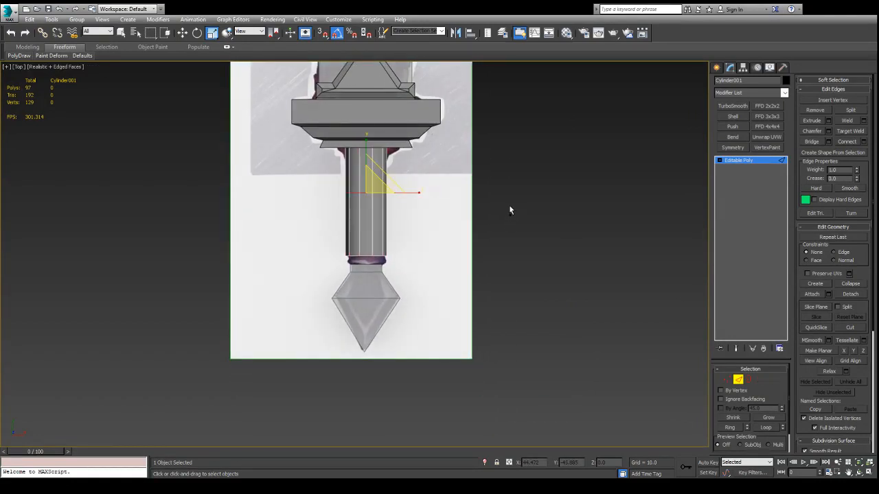
scroll(401, 198, up, 2)
key(w)
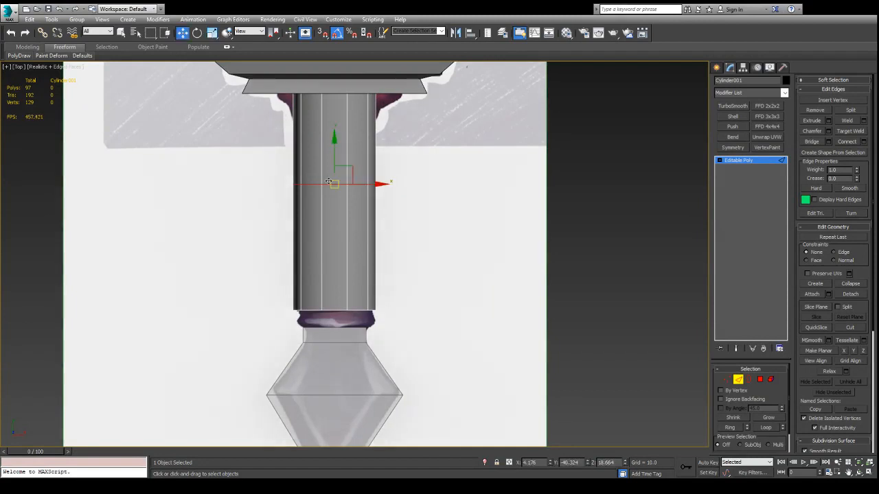
drag(333, 152, 334, 256)
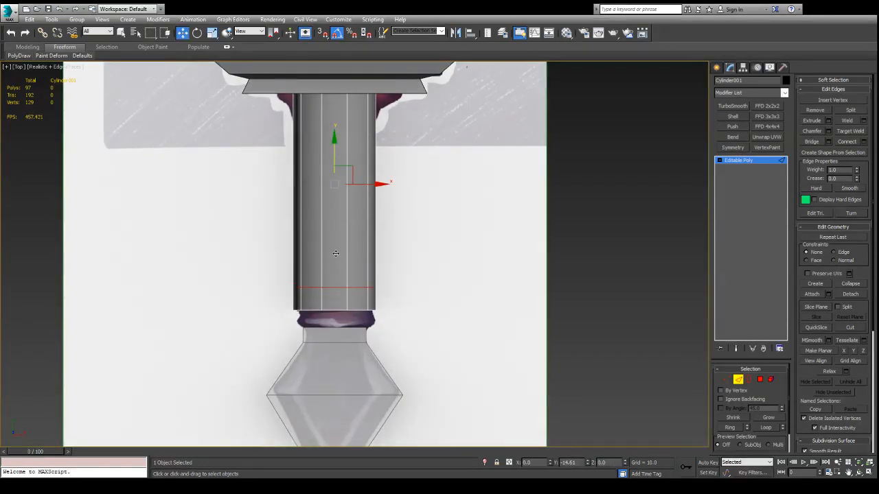
Connect the handle's long upper edges with a second edge loop and scale it inward to narrow the grip.
drag(227, 198, 593, 221)
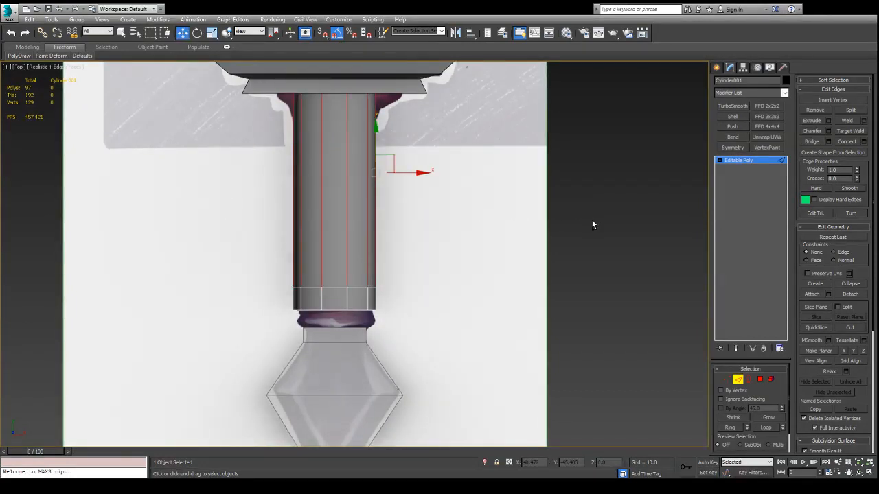
key(ctrl+shift+e)
drag(334, 144, 333, 120)
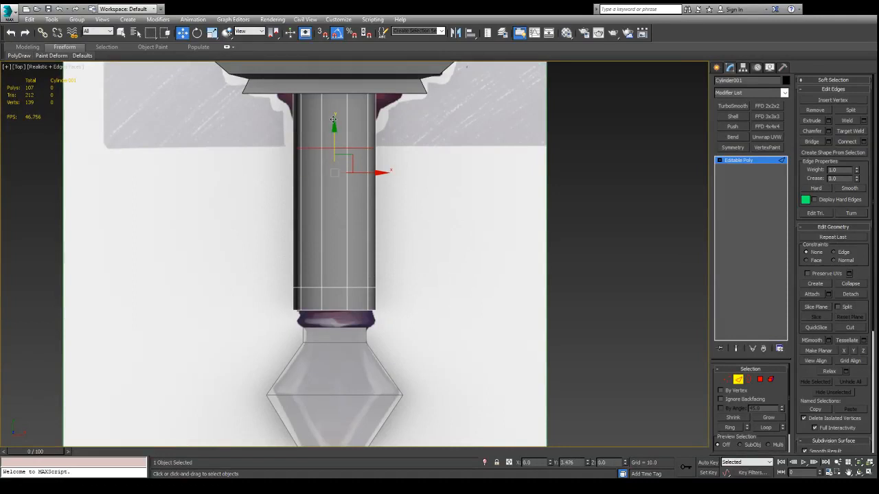
key(r)
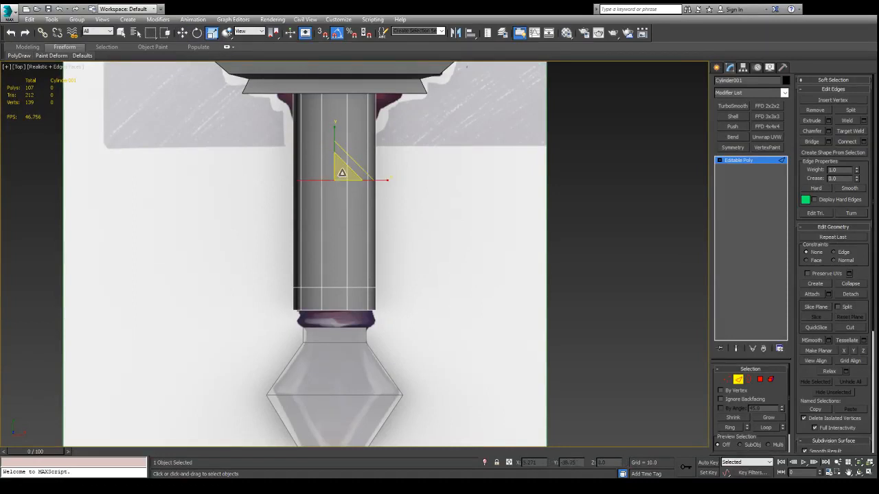
drag(342, 173, 338, 180)
Scale the handle's lowest edge loop outward to 118% and shift it slightly toward the pommel.
drag(419, 295, 420, 301)
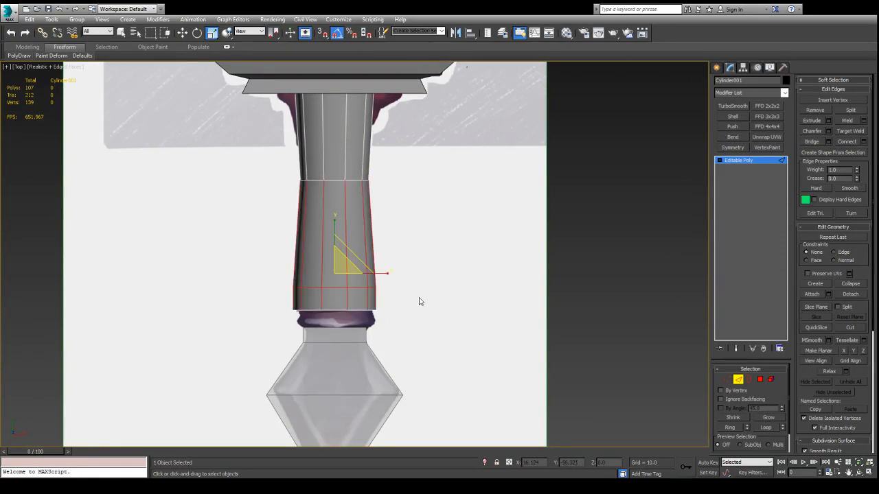
click(387, 279)
double_click(357, 287)
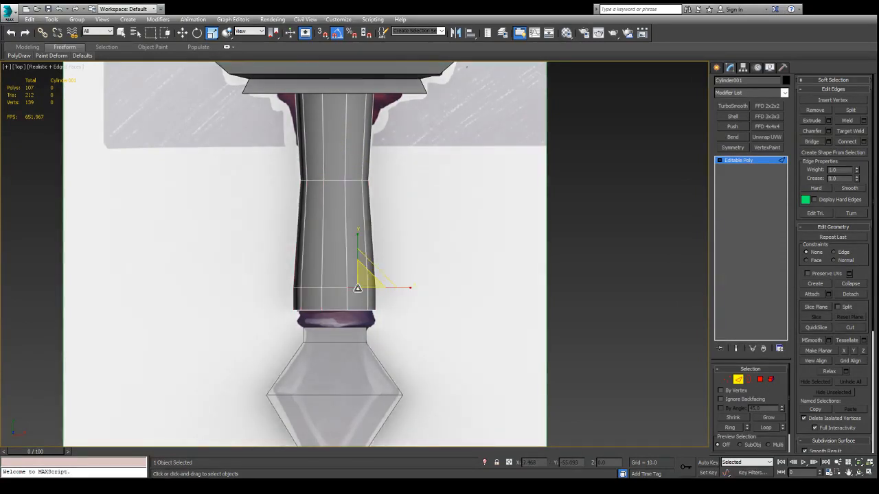
drag(350, 281, 334, 298)
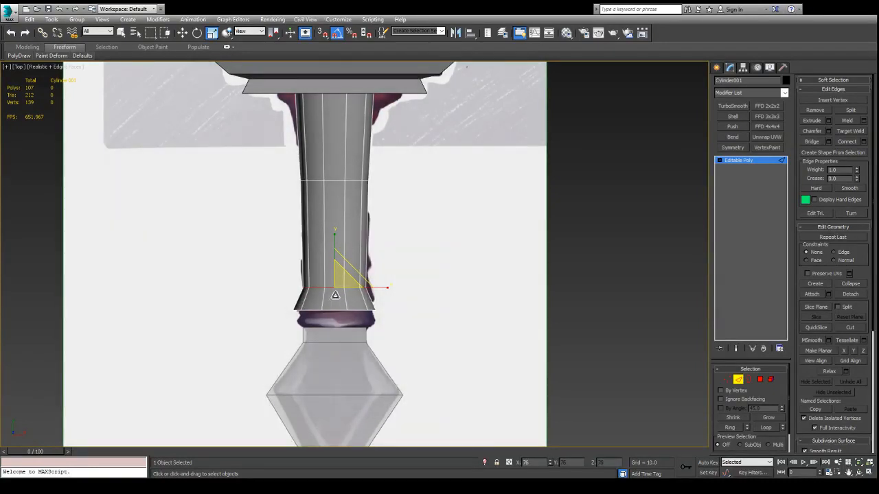
drag(335, 296, 385, 272)
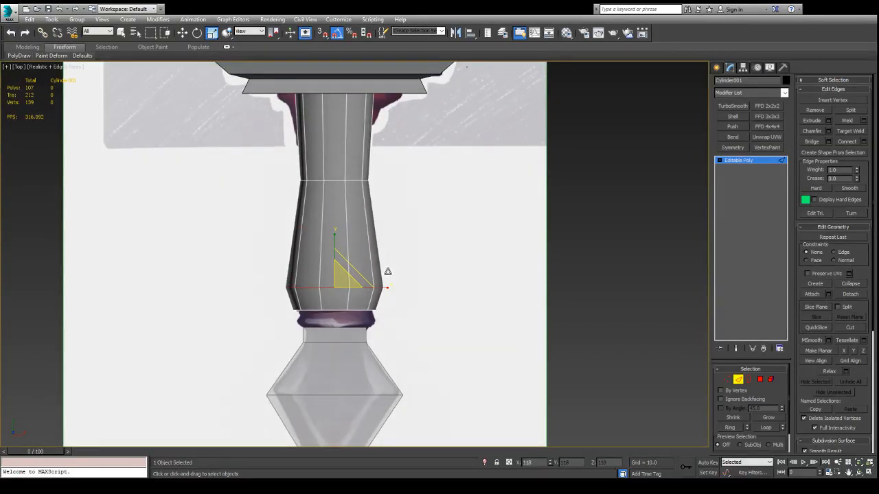
key(e)
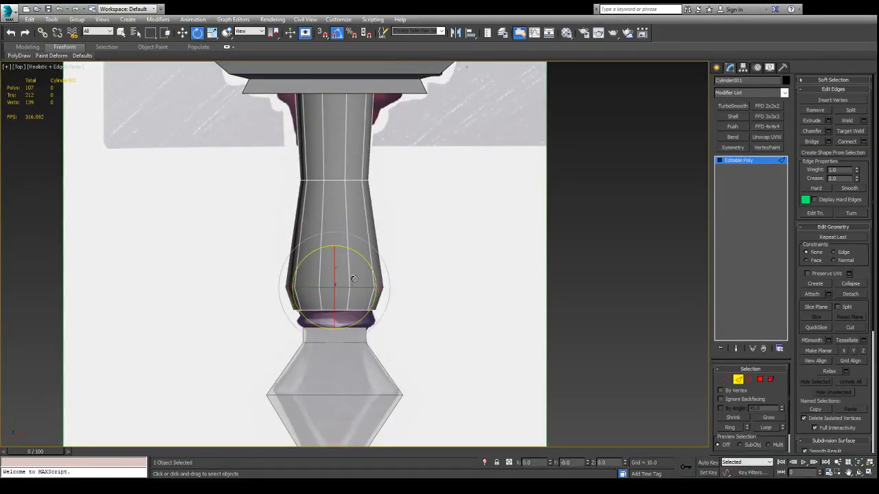
key(w)
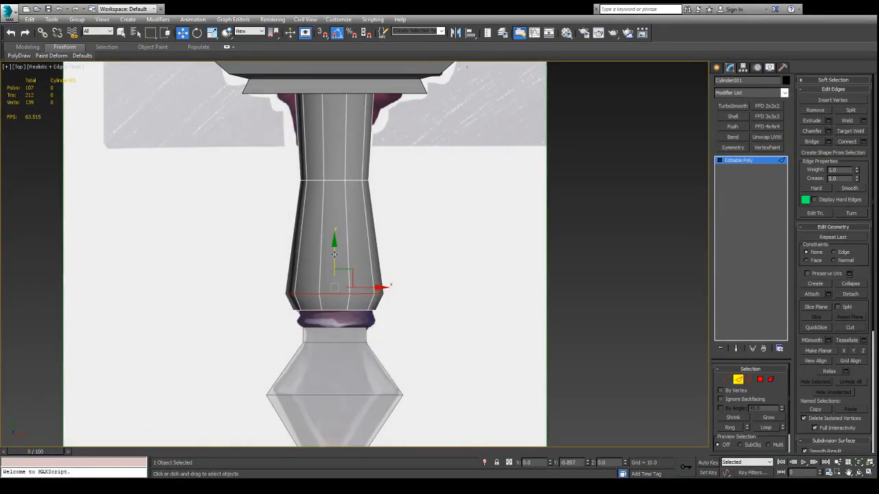
scroll(377, 271, down, 5)
scroll(369, 240, up, 5)
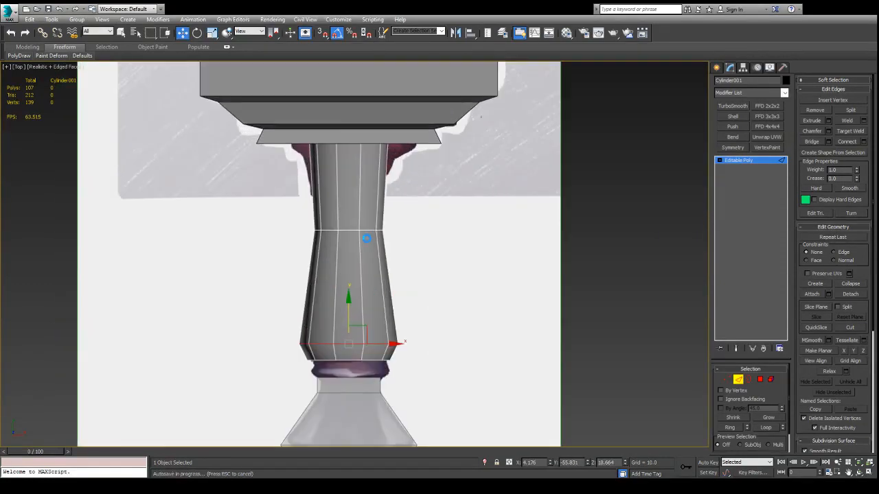
Move the handle's narrow middle edge loop slightly down along the grip.
double_click(368, 228)
drag(349, 193, 351, 229)
key(r)
Examine the reshaped handle from the side, from the pommel end and from the top against the reference image.
scroll(545, 226, down, 8)
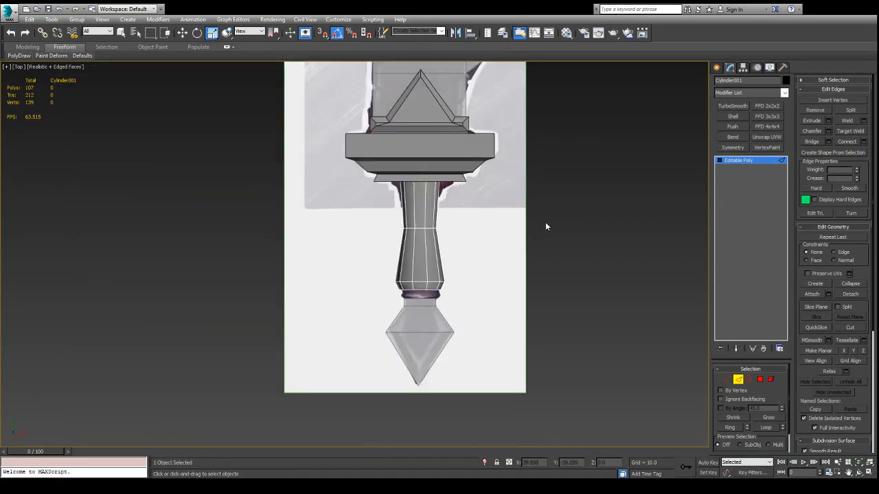
scroll(545, 226, up, 2)
alt+middle_drag(542, 234, 573, 177)
scroll(433, 265, up, 6)
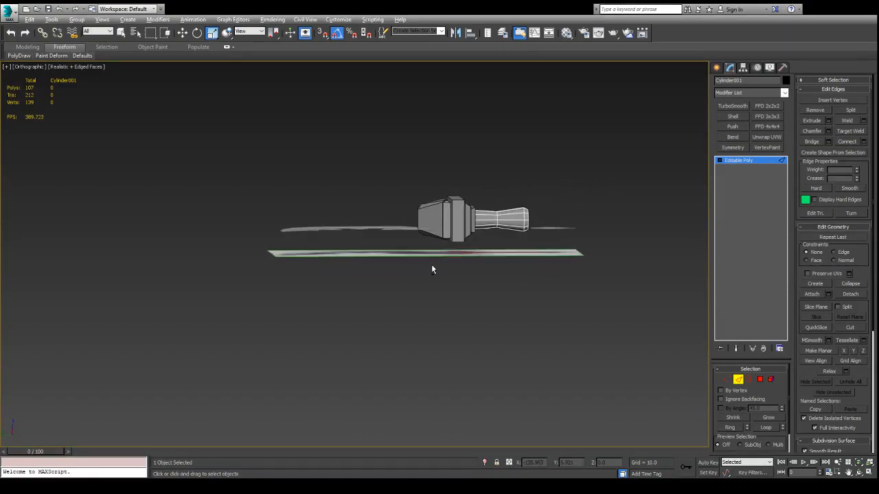
alt+middle_drag(458, 257, 382, 254)
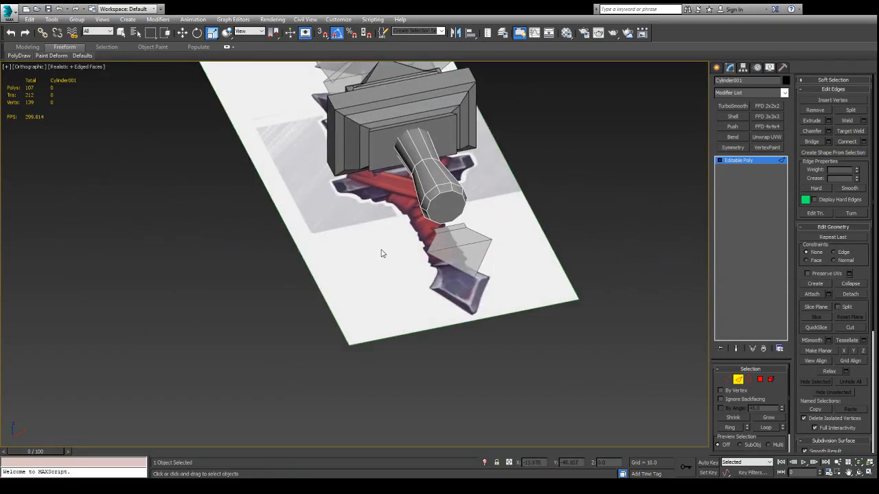
alt+middle_drag(397, 198, 388, 217)
key(t)
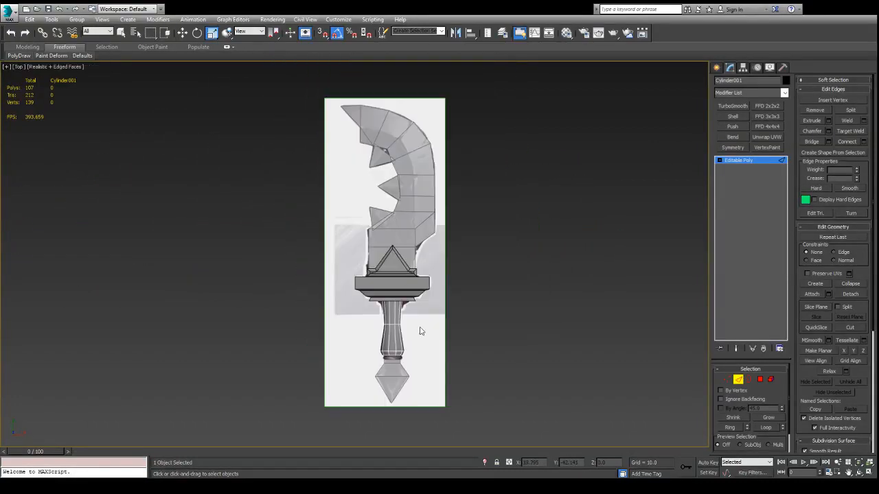
scroll(419, 329, up, 3)
middle_drag(428, 351, 435, 241)
scroll(435, 242, up, 2)
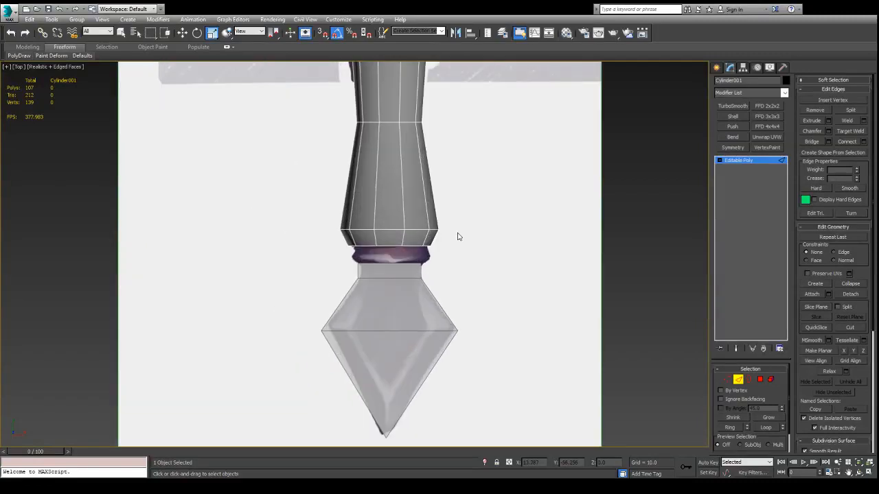
scroll(459, 227, down, 3)
scroll(458, 226, up, 2)
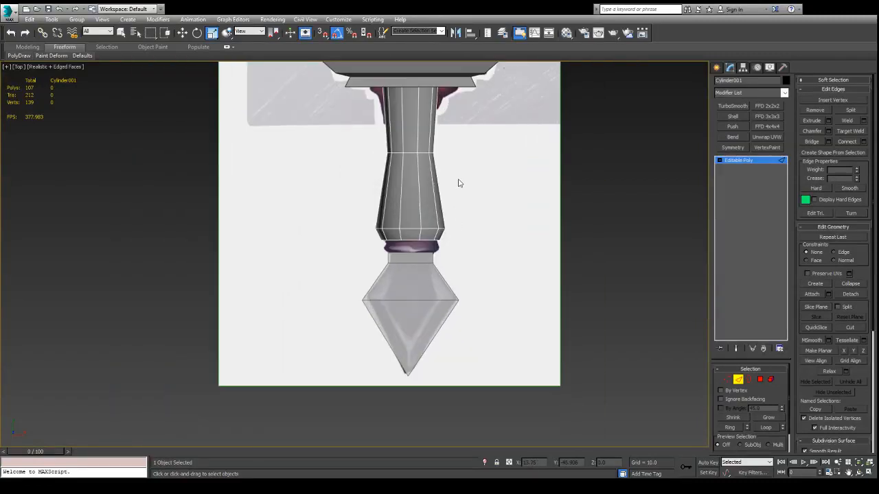
scroll(459, 183, down, 2)
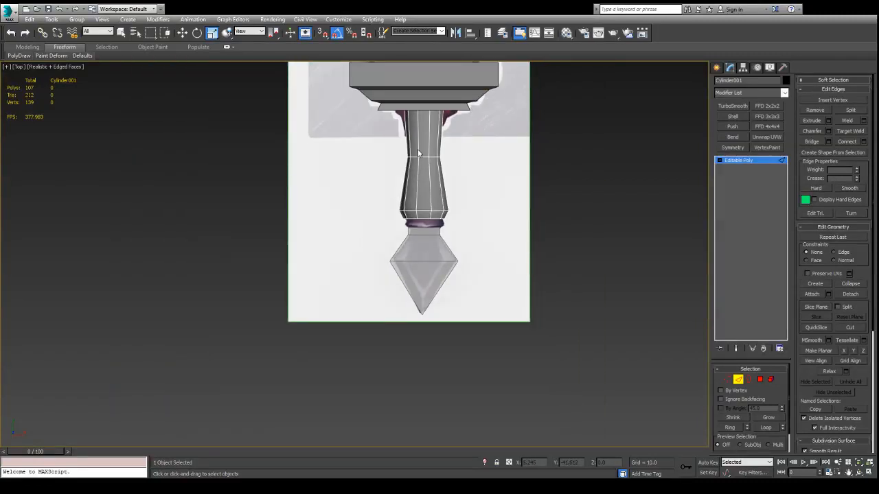
Isolate the handle mesh and turn the view to its guard-side end cap.
key(alt+q)
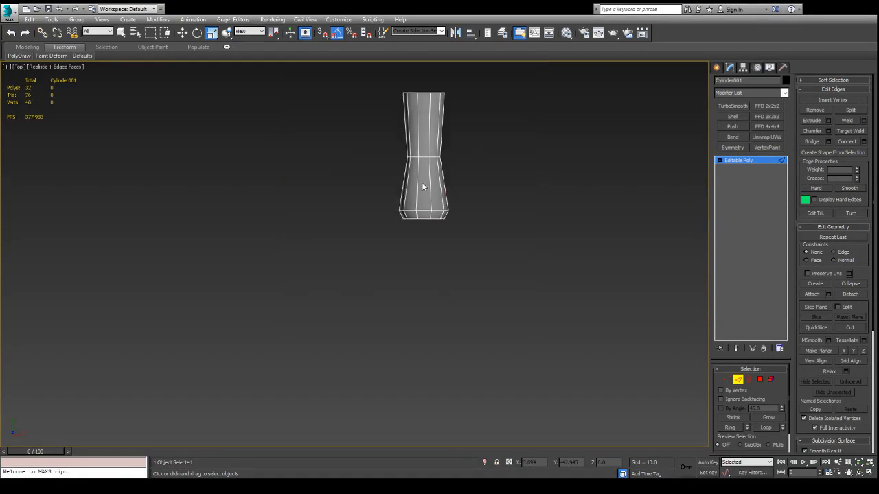
scroll(436, 172, up, 2)
scroll(480, 159, down, 2)
middle_drag(496, 148, 462, 224)
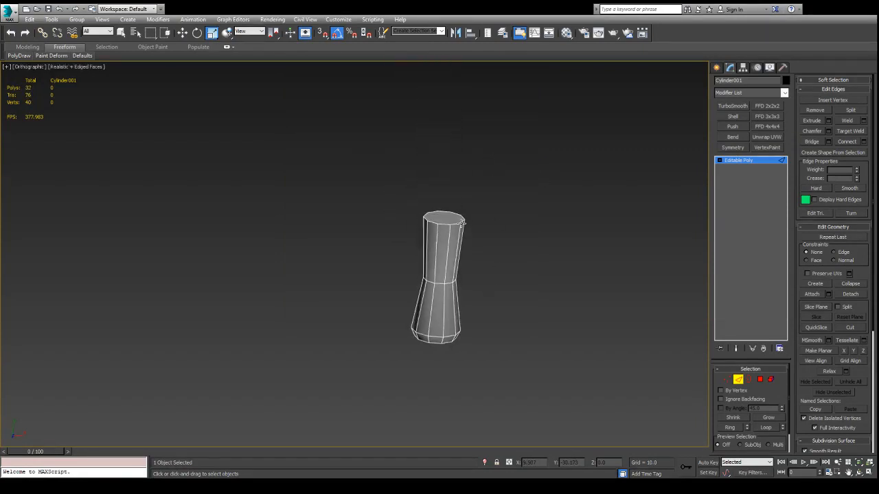
Scale the handle's guard-side end cap polygon outward so the grip flares toward the guard.
key(4)
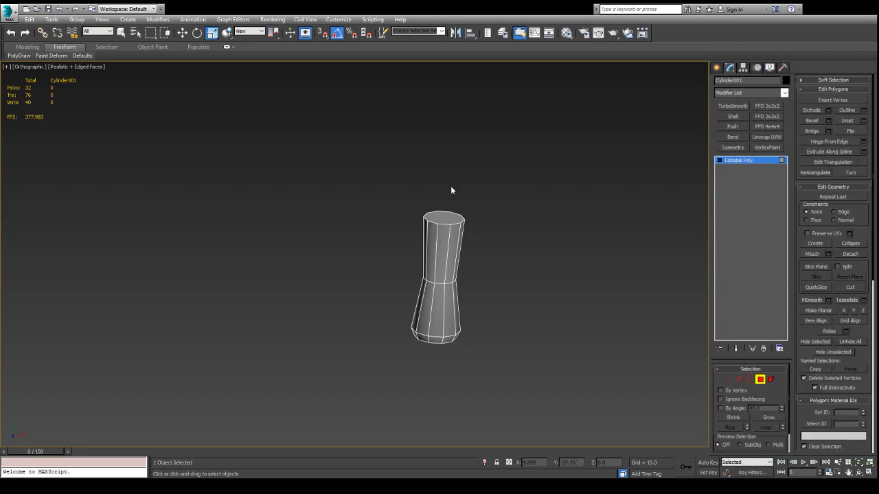
click(443, 215)
alt+middle_drag(445, 228, 412, 211)
drag(449, 210, 443, 198)
alt+middle_drag(444, 198, 460, 155)
middle_drag(630, 202, 602, 178)
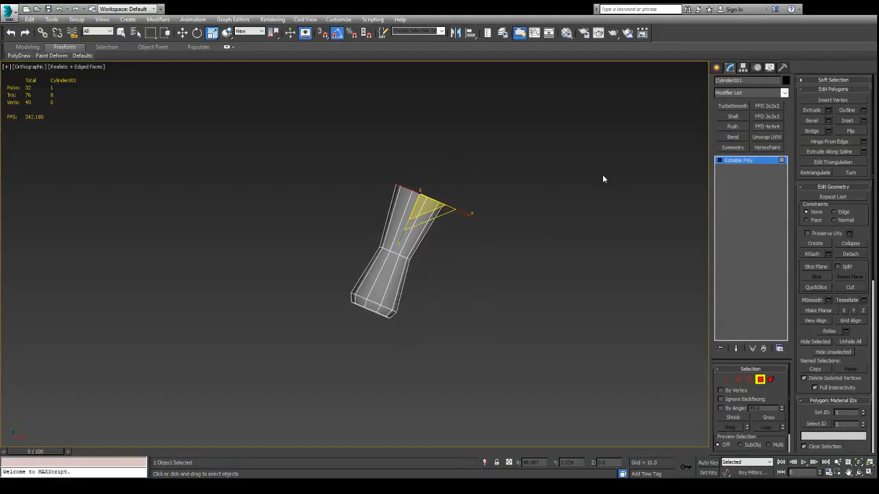
key(t)
scroll(466, 312, up, 3)
middle_drag(463, 273, 537, 184)
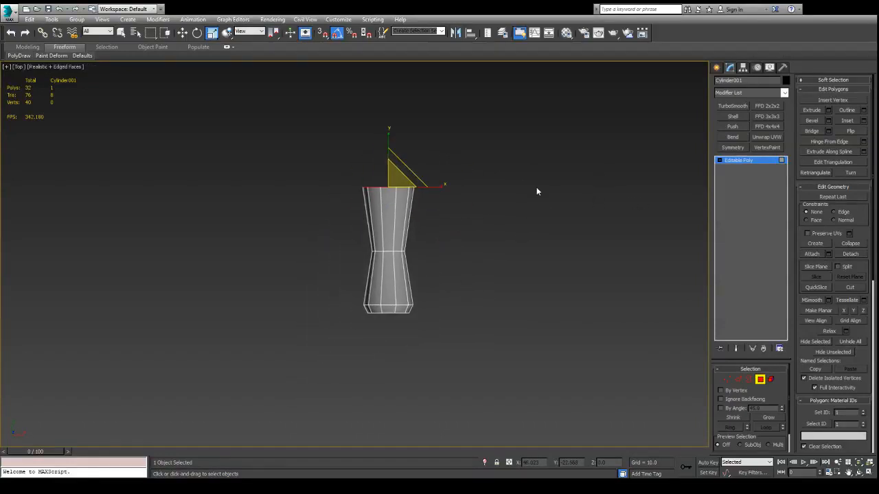
Switch to the perspective view and end isolation to show the whole sword again.
key(p)
key(alt+q)
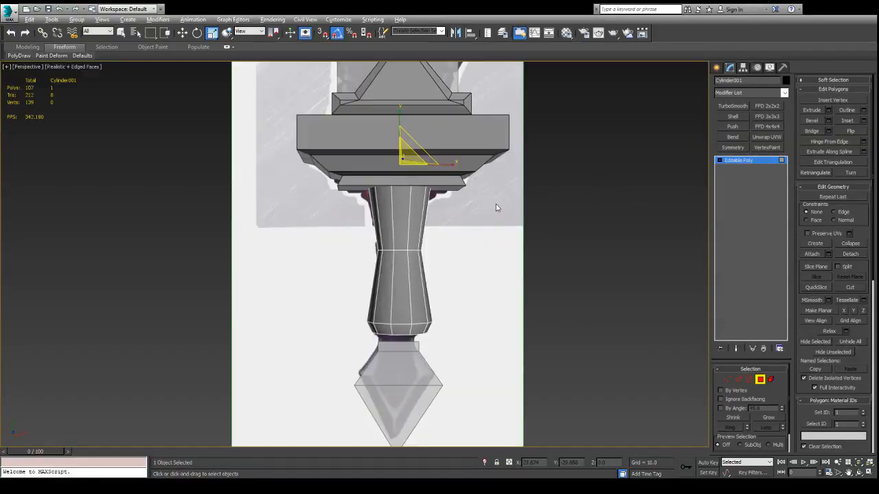
scroll(413, 220, down, 3)
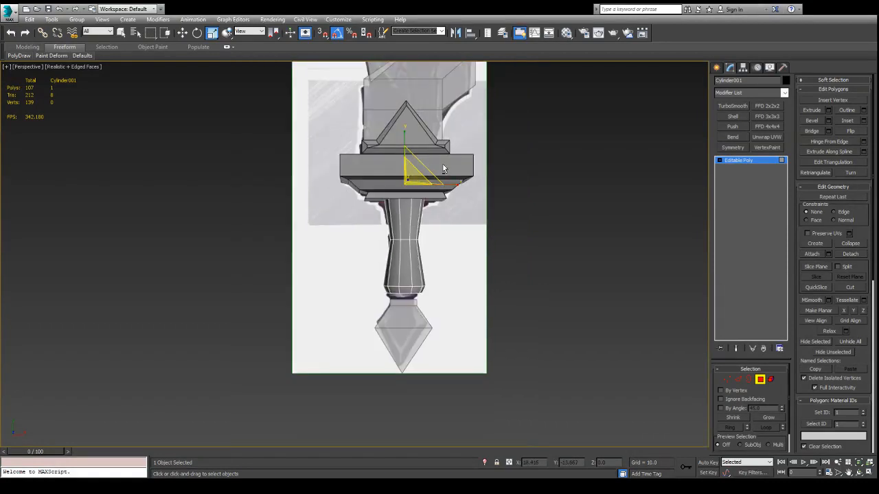
Examine the handle, pommel and whole sword against the reference image in perspective and from the top.
mouse_move(443, 168)
alt+middle_down()
mouse_move(424, 179)
mouse_move(437, 171)
alt+middle_up()
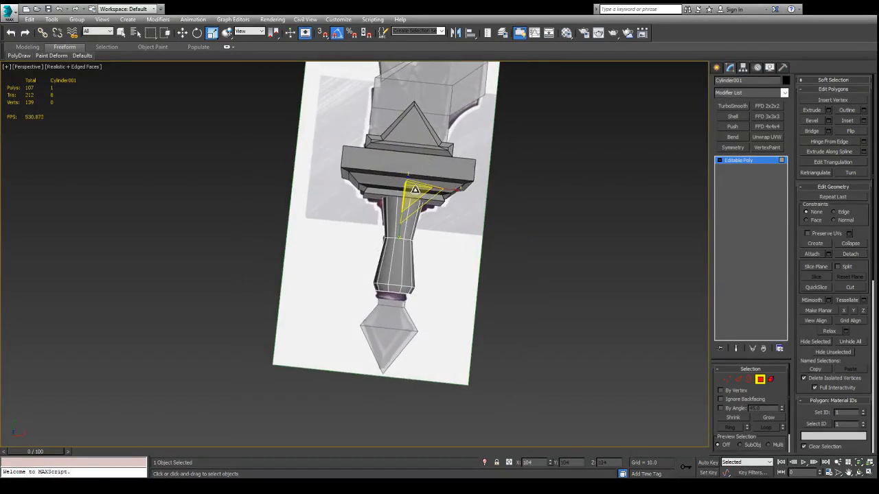
alt+middle_drag(435, 214, 447, 187)
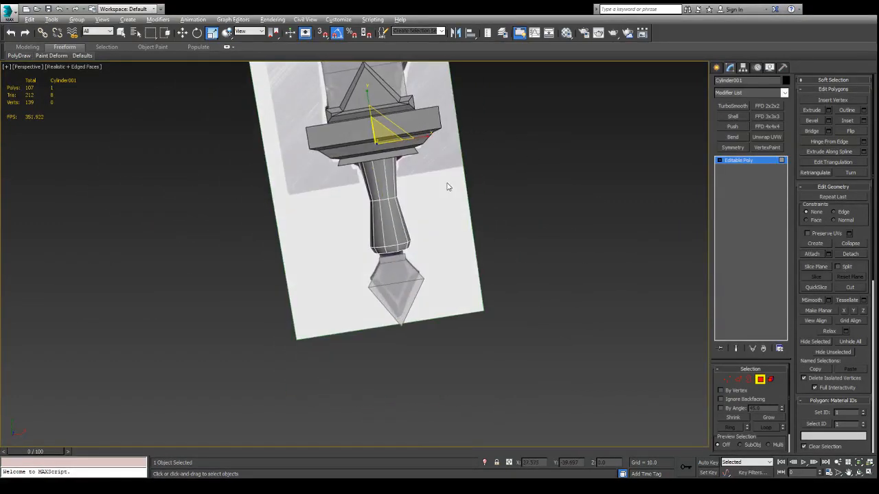
key(t)
middle_drag(484, 320, 476, 179)
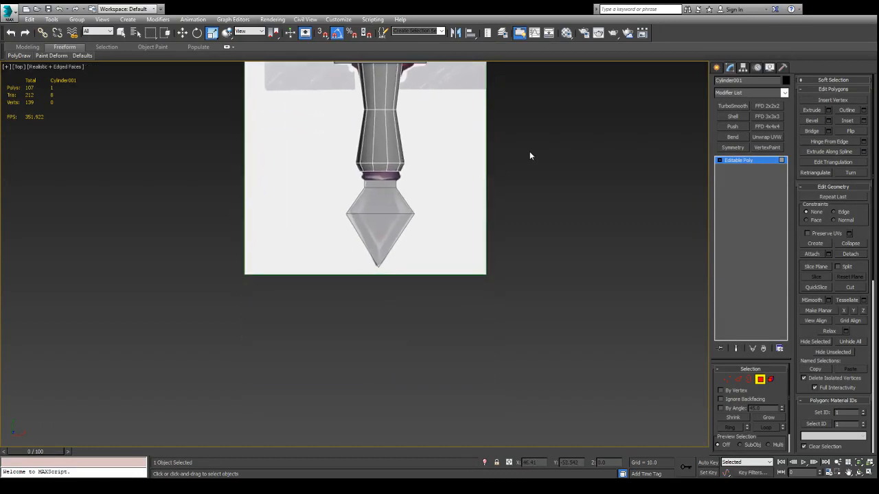
scroll(342, 227, up, 3)
scroll(373, 206, down, 1)
middle_drag(453, 139, 371, 252)
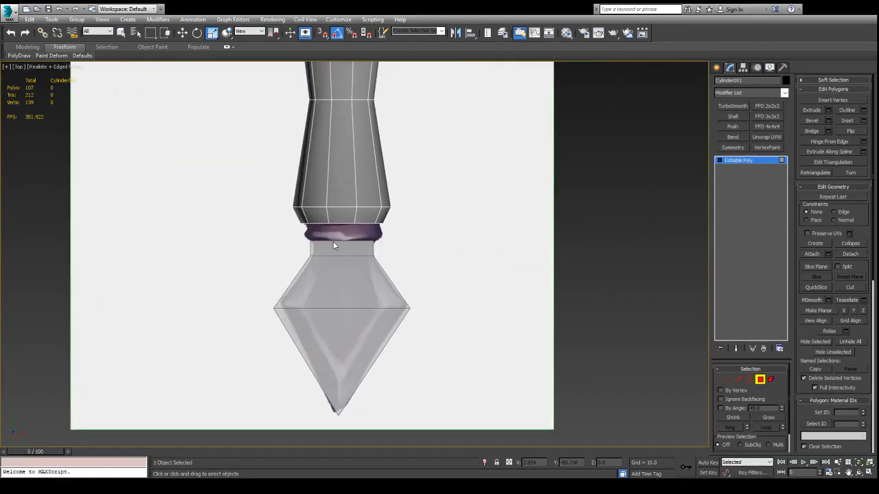
scroll(334, 245, down, 3)
scroll(298, 247, down, 2)
scroll(282, 242, up, 2)
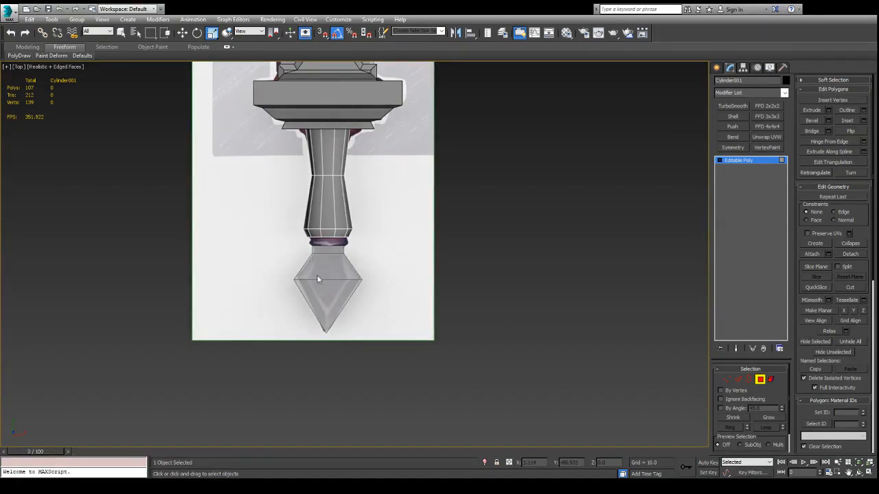
scroll(400, 236, down, 3)
scroll(402, 193, up, 1)
scroll(378, 320, up, 1)
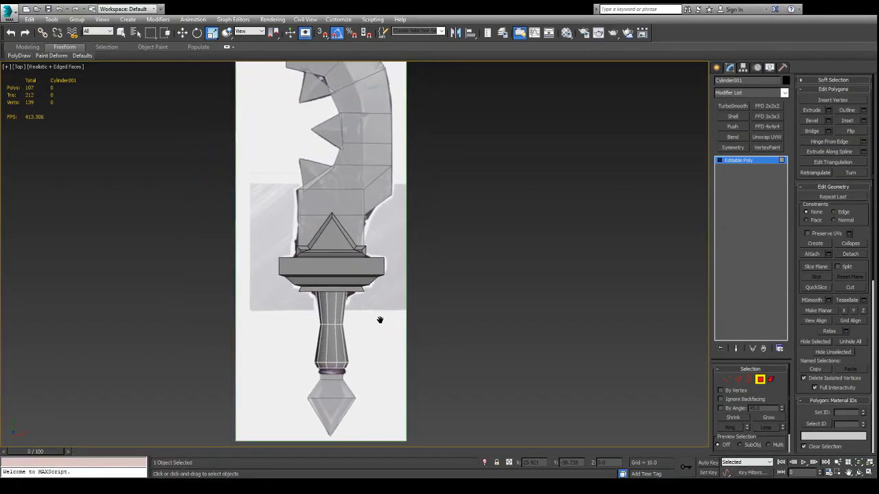
scroll(383, 275, down, 3)
scroll(376, 269, up, 1)
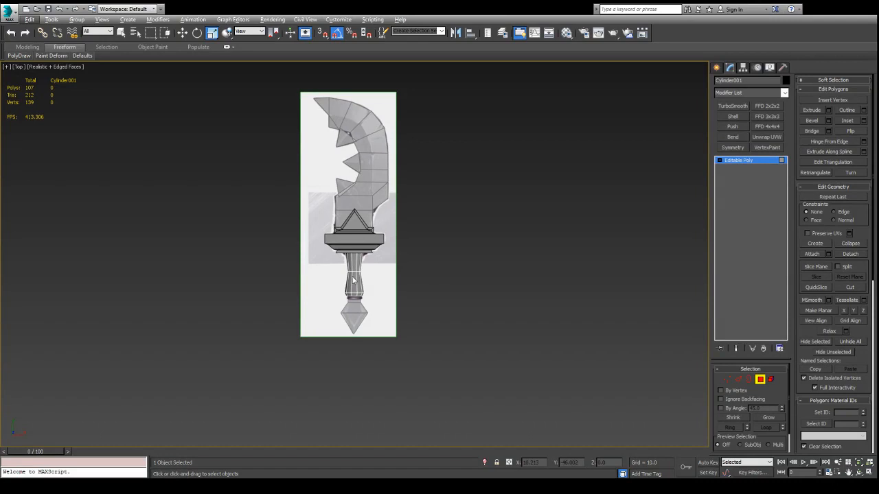
Finish polygon editing on the handle and isolate the flat pommel piece together with the reference image plane.
key(4)
click(375, 317)
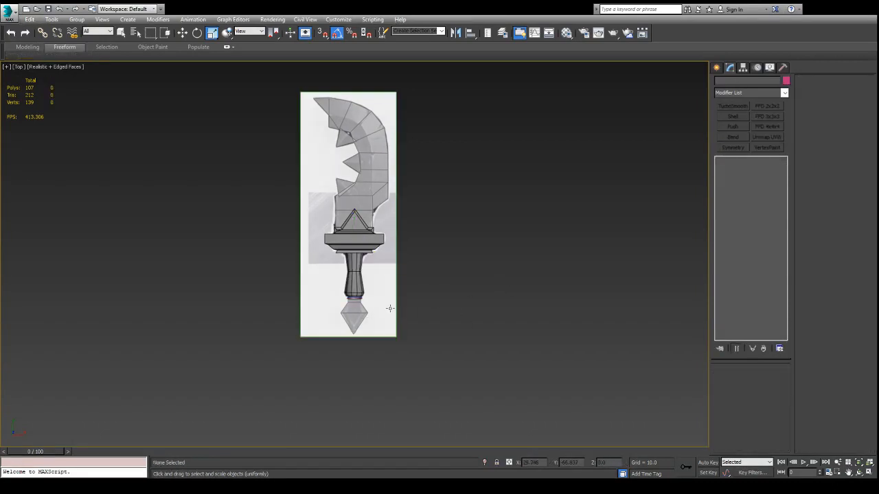
click(357, 313)
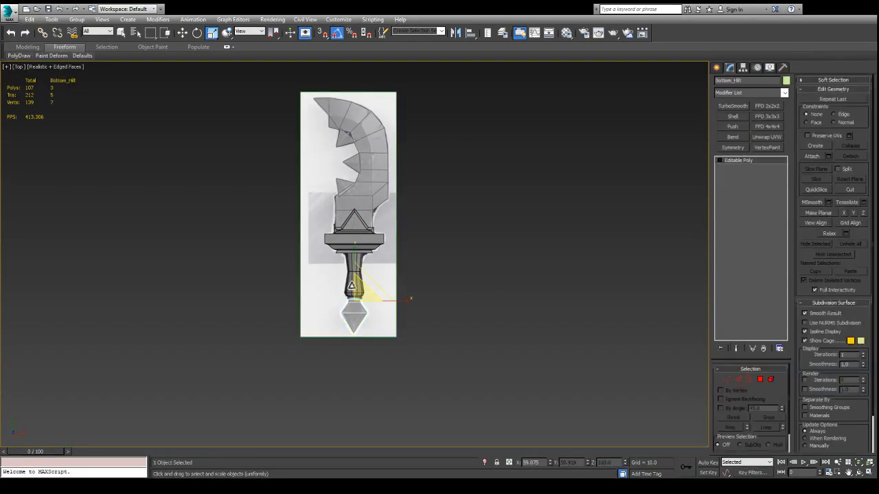
scroll(351, 284, up, 3)
scroll(357, 303, down, 2)
alt+middle_drag(347, 313, 377, 309)
ctrl+click(395, 313)
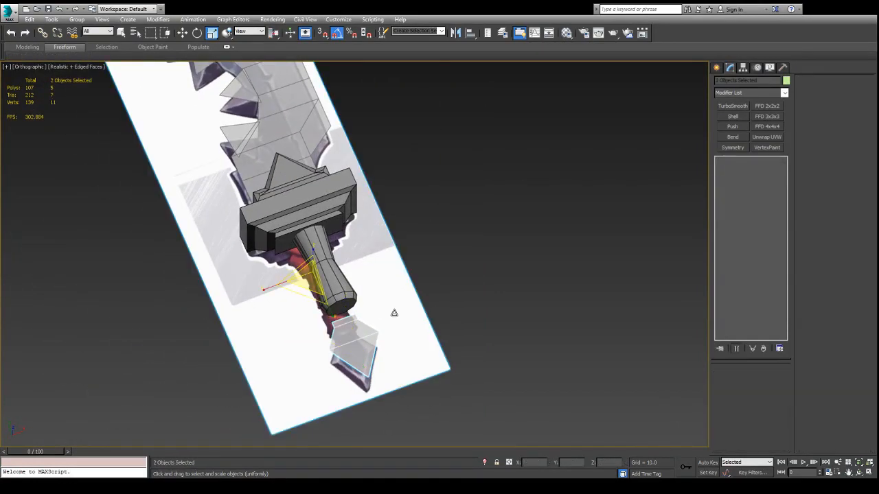
key(alt+q)
End the isolation, add the handle to the selection and isolate the handle, pommel and reference plane together from the top.
alt+middle_drag(482, 220, 475, 229)
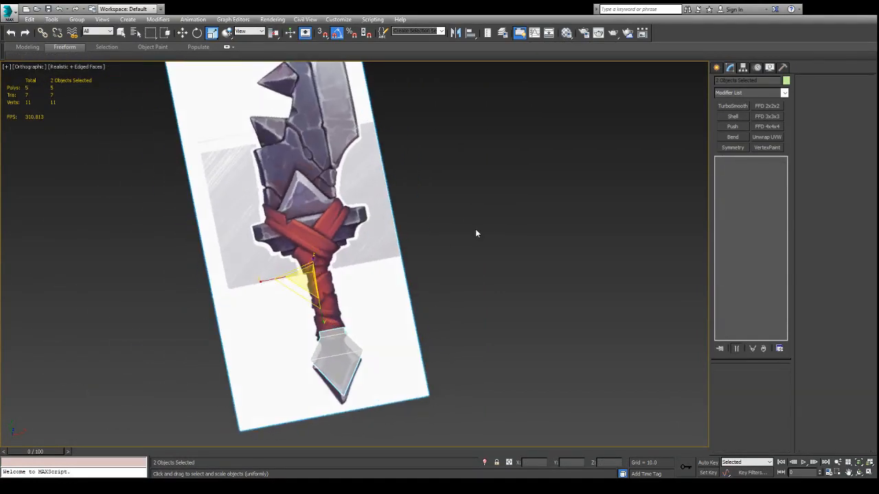
key(t)
middle_drag(533, 237, 483, 188)
scroll(341, 287, down, 5)
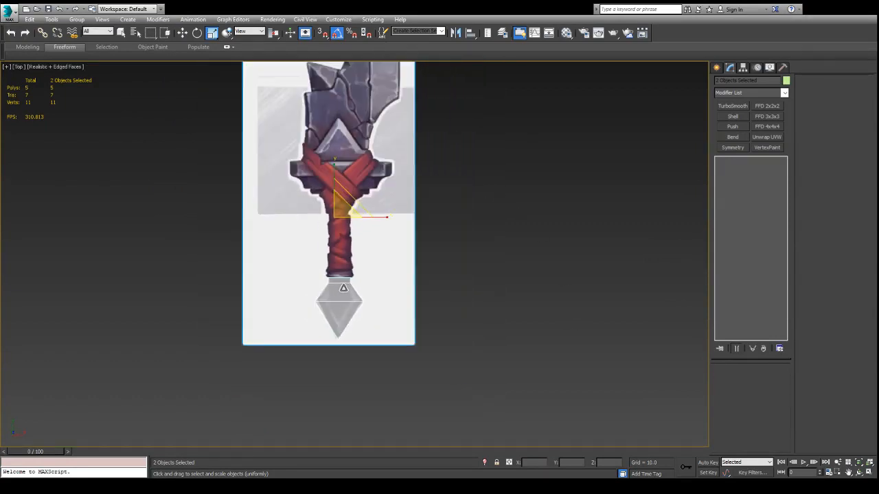
scroll(342, 286, up, 3)
key(alt+q)
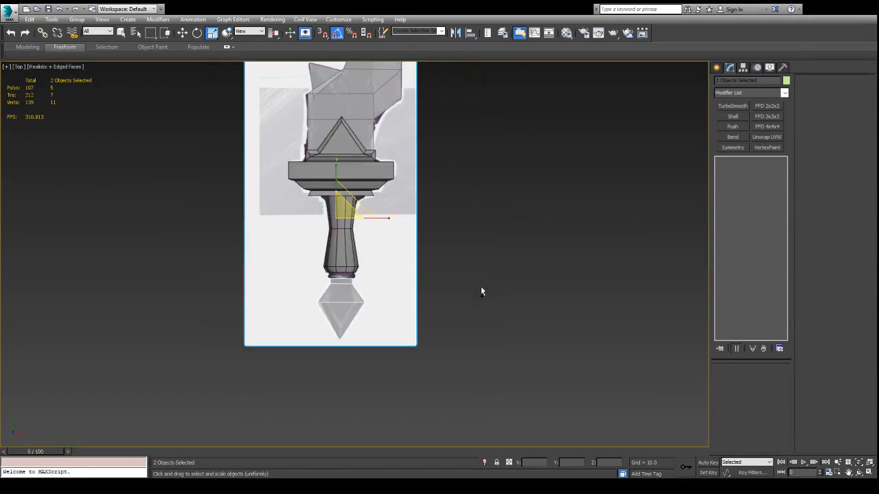
ctrl+click(344, 254)
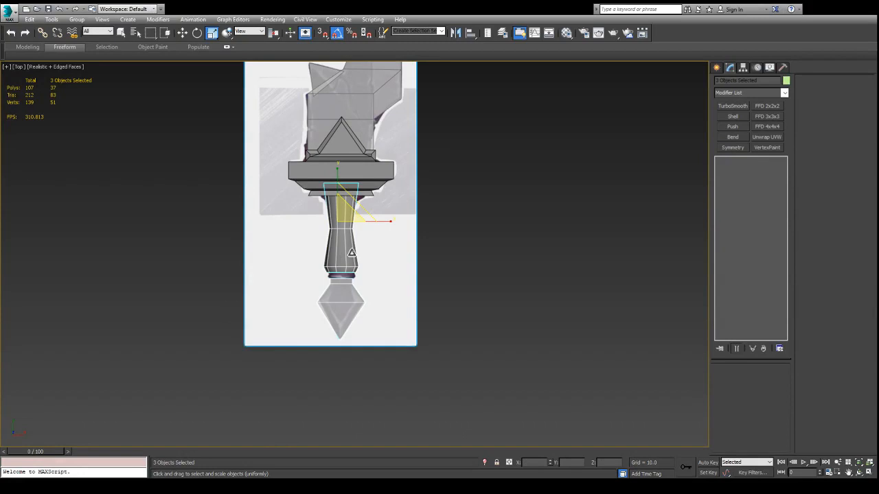
click(457, 212)
Examine the isolated handle and flat pommel against the reference image from the top and at an oblique angle.
scroll(453, 206, down, 2)
scroll(446, 196, down, 3)
middle_drag(445, 196, 411, 242)
scroll(410, 242, up, 3)
middle_drag(411, 324, 443, 193)
scroll(392, 192, up, 4)
middle_drag(516, 178, 561, 212)
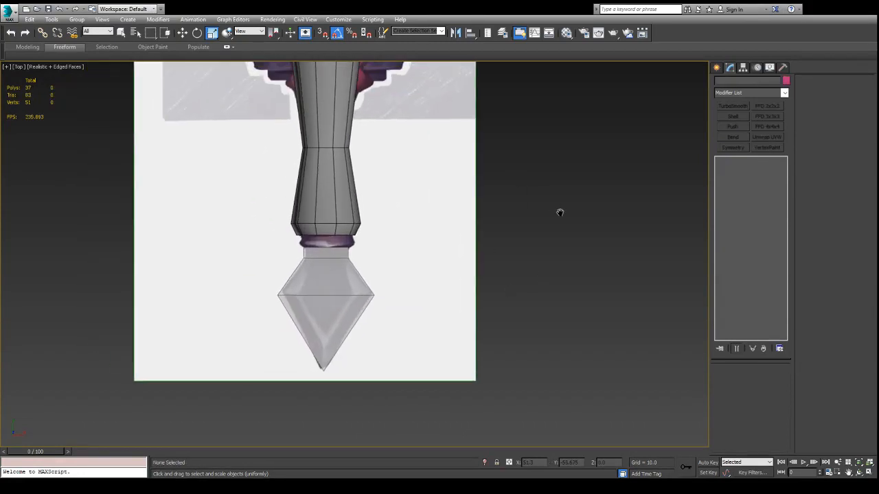
mouse_move(549, 250)
alt+middle_down()
mouse_move(565, 213)
mouse_move(592, 203)
mouse_move(555, 252)
alt+middle_up()
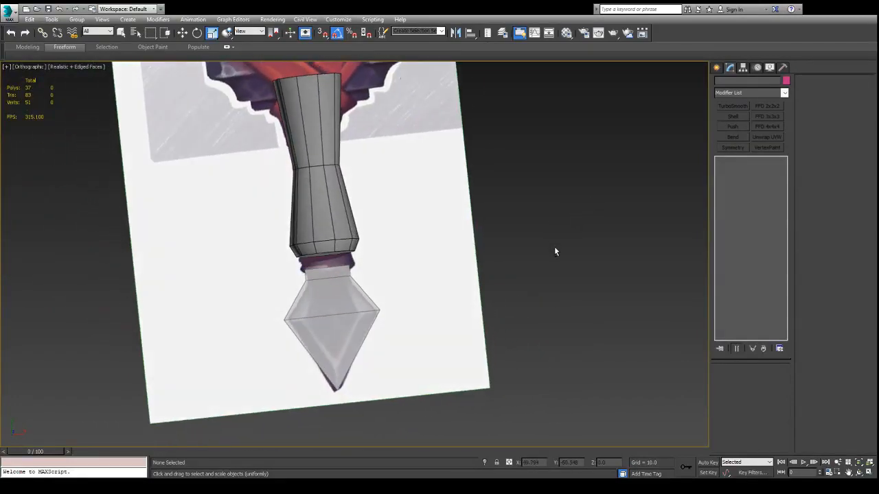
scroll(320, 260, up, 2)
alt+middle_drag(320, 260, 371, 217)
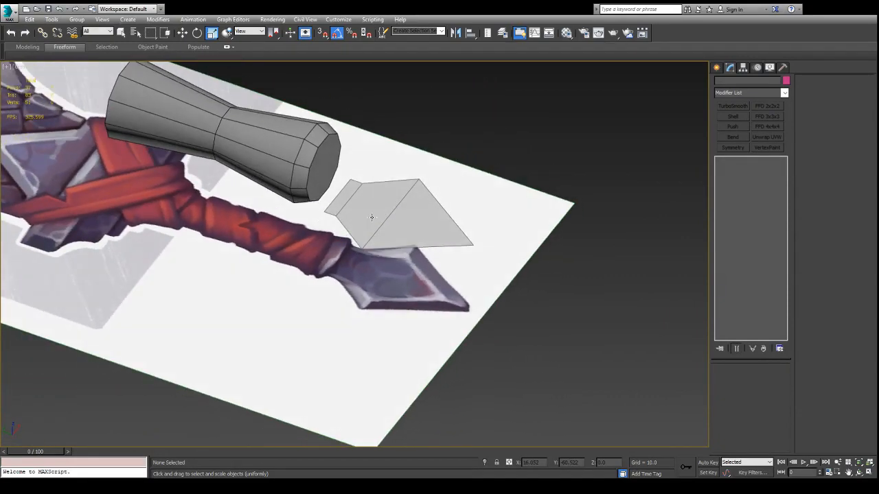
Select all three polygons of the flat pommel piece.
click(412, 210)
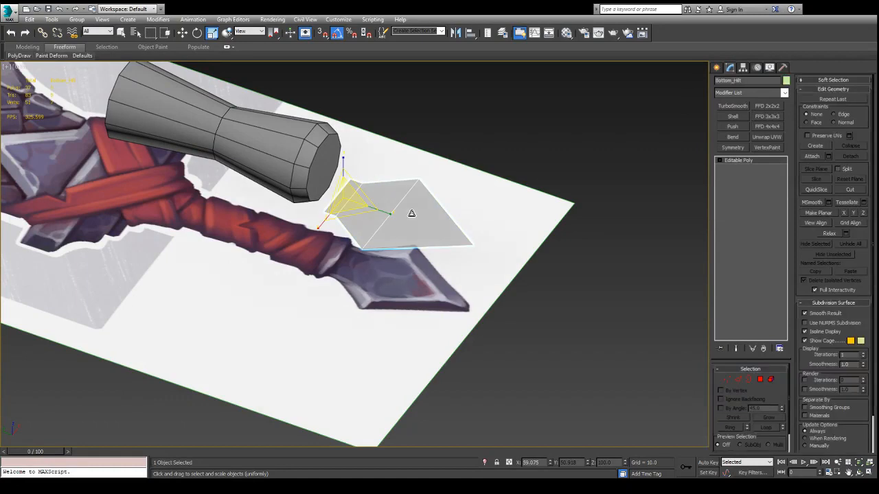
alt+middle_drag(417, 210, 382, 223)
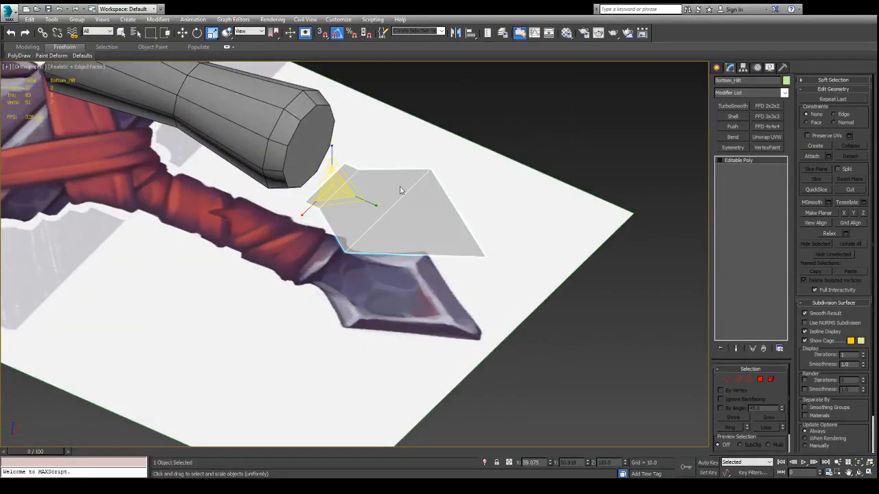
key(4)
click(367, 186)
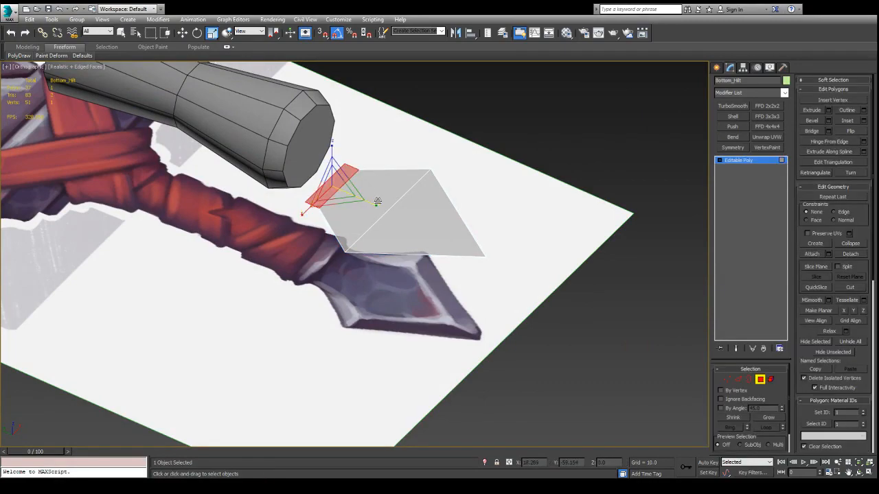
alt+middle_drag(368, 186, 409, 292)
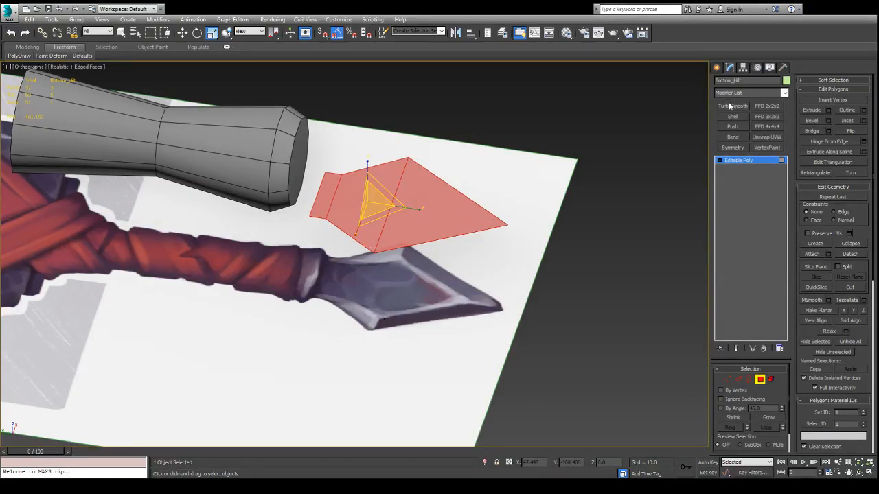
Bevel the pommel's selected polygons with a slight thickness and a narrow inward-sloping rim.
click(828, 121)
drag(364, 273, 364, 347)
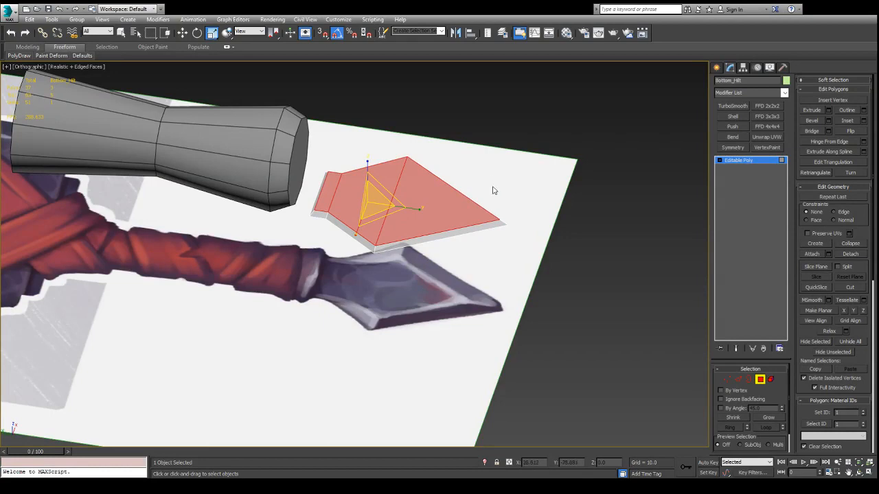
mouse_move(492, 191)
alt+middle_down()
mouse_move(447, 240)
mouse_move(412, 220)
mouse_move(495, 173)
alt+middle_up()
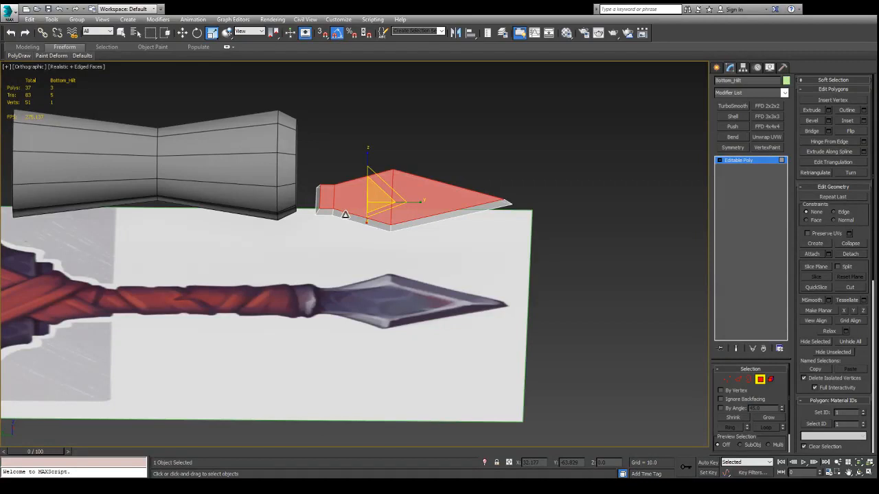
key(ctrl+x)
key(ctrl+x)
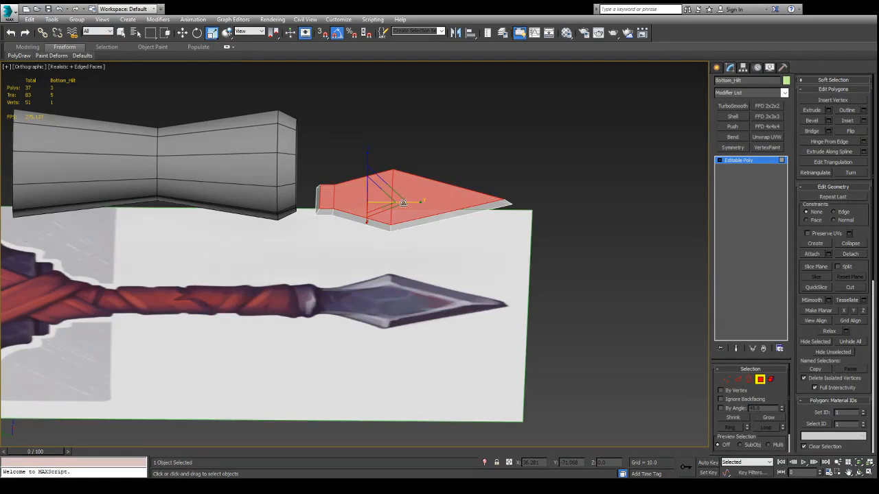
scroll(398, 203, up, 2)
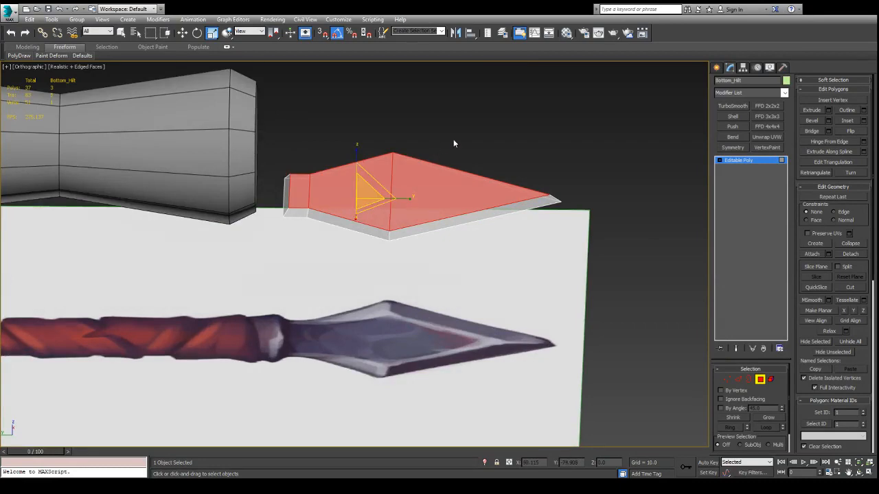
Shrink the bevel's outline further inward and increase its height to give the pommel a thicker, sloped profile.
alt+middle_drag(487, 121, 482, 163)
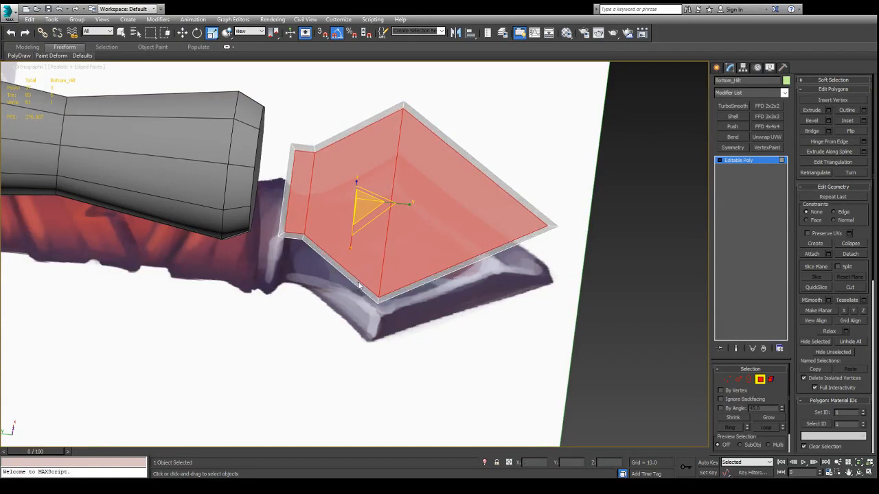
drag(364, 288, 358, 340)
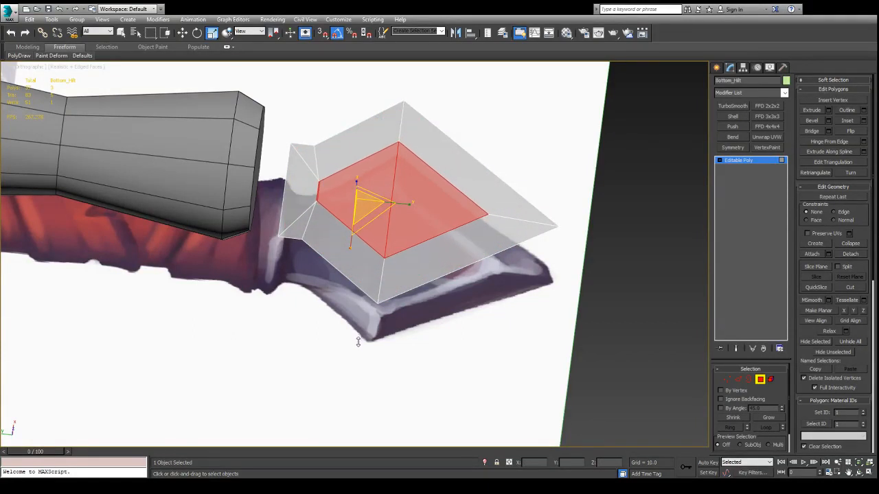
alt+middle_drag(476, 333, 440, 258)
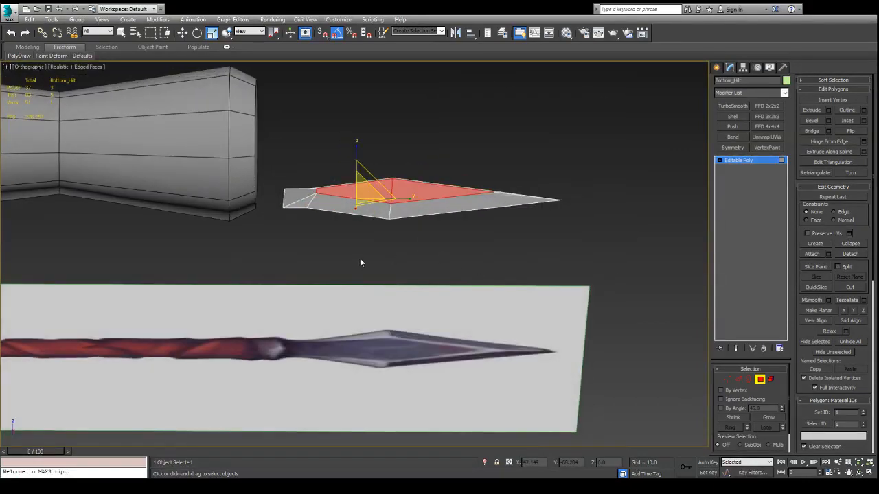
drag(360, 274, 362, 254)
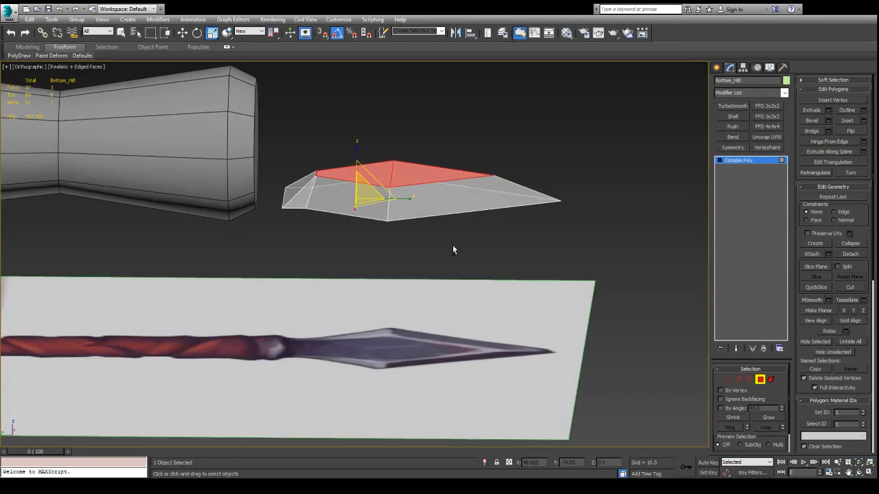
mouse_move(453, 245)
alt+middle_down()
mouse_move(455, 266)
mouse_move(410, 279)
mouse_move(403, 296)
mouse_move(412, 270)
mouse_move(451, 249)
mouse_move(484, 259)
mouse_move(466, 250)
alt+middle_up()
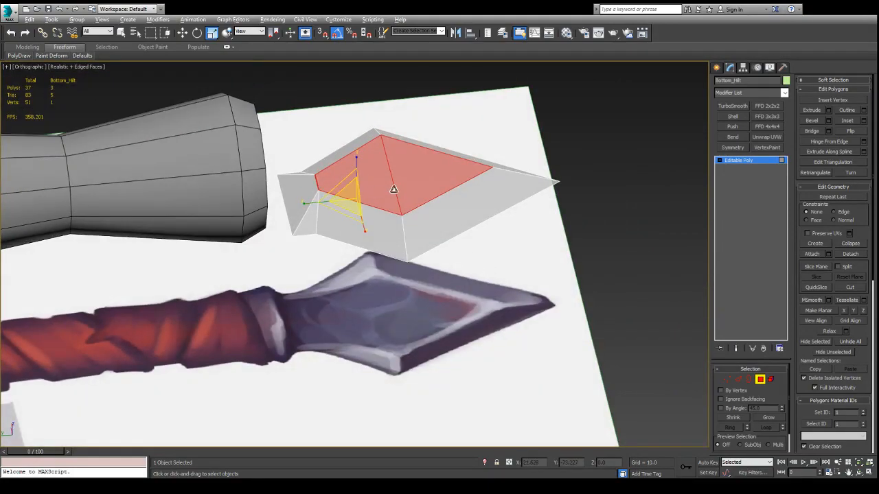
Examine the pommel's beveled thickness against the reference image from the side, the top and in perspective.
mouse_move(393, 191)
alt+middle_down()
mouse_move(395, 206)
mouse_move(387, 163)
mouse_move(393, 194)
mouse_move(383, 202)
alt+middle_up()
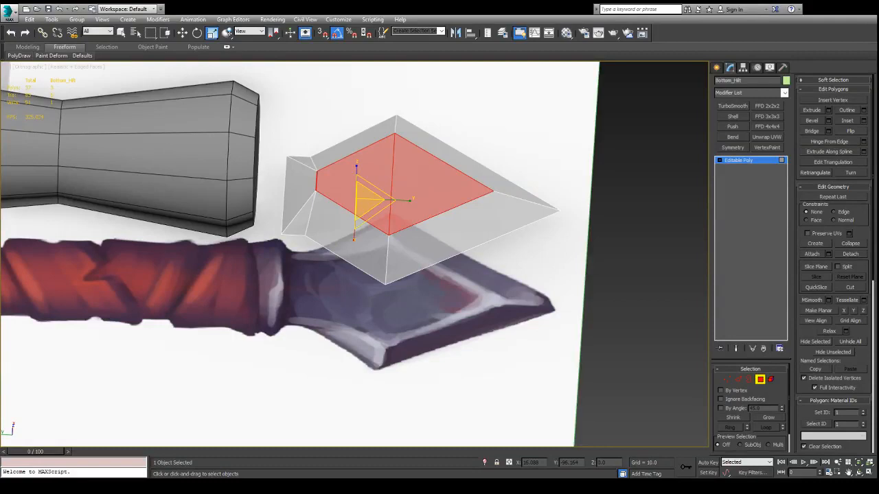
alt+middle_drag(557, 248, 435, 239)
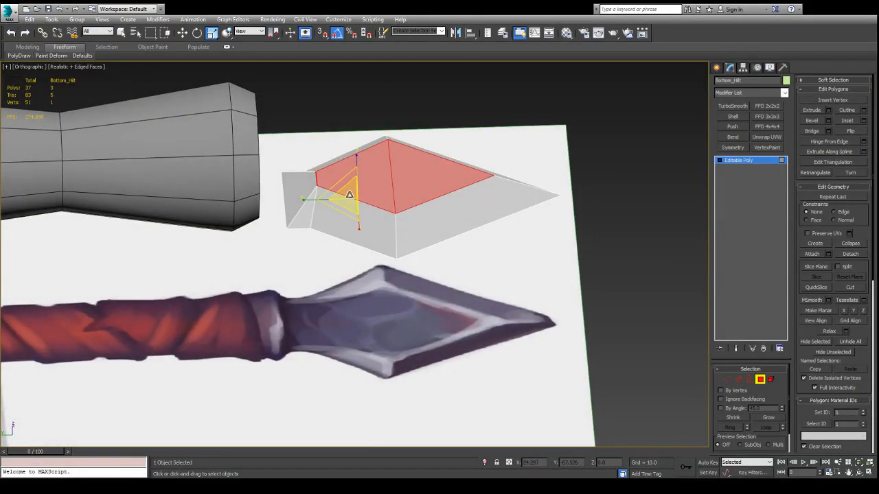
alt+middle_drag(458, 228, 375, 290)
drag(357, 281, 360, 272)
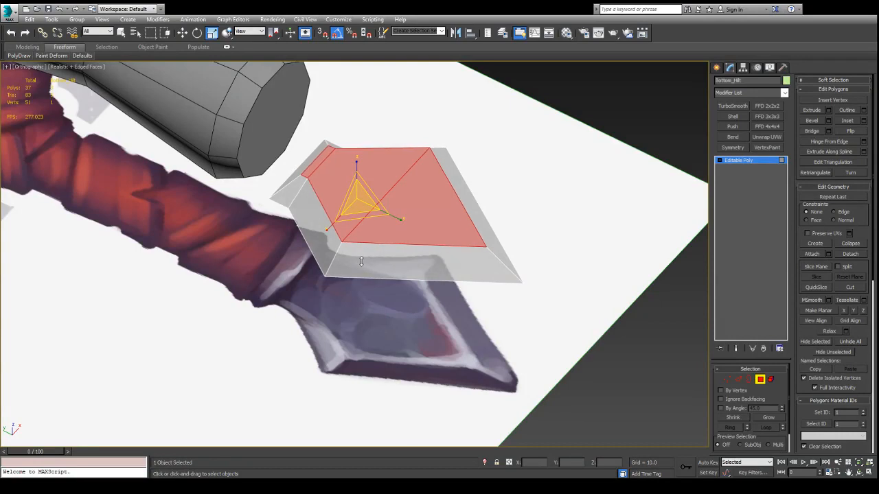
alt+middle_drag(412, 243, 383, 231)
key(t)
key(z)
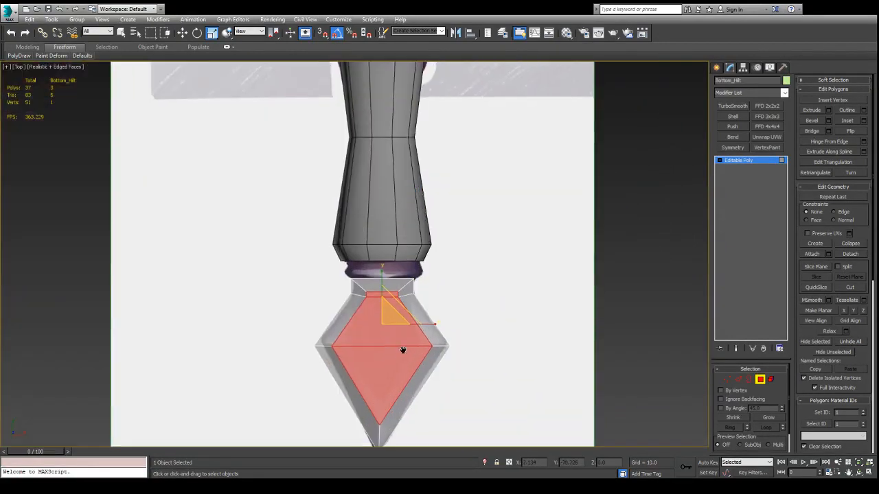
middle_drag(479, 255, 485, 319)
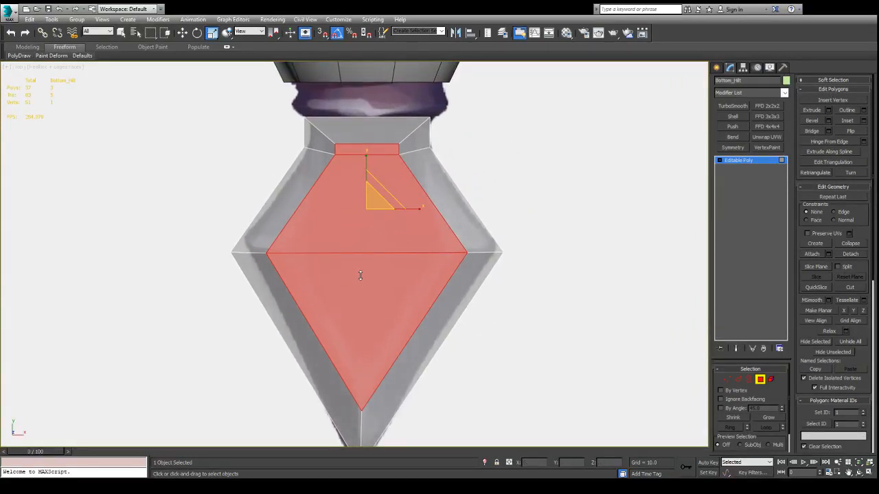
key(p)
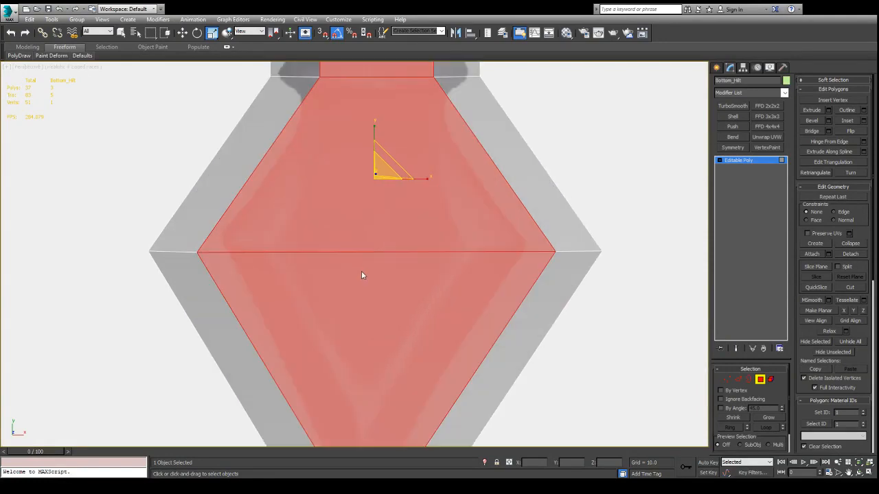
scroll(423, 325, down, 5)
alt+middle_drag(424, 326, 490, 277)
middle_drag(457, 302, 454, 266)
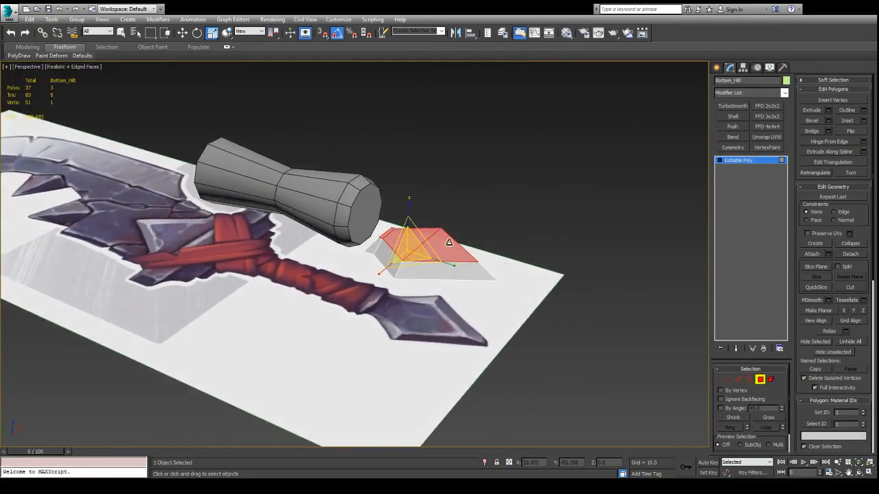
Try beveling only the middle polygon of the flat pommel piece.
scroll(436, 234, up, 4)
drag(365, 275, 364, 306)
key(ctrl+alt+c)
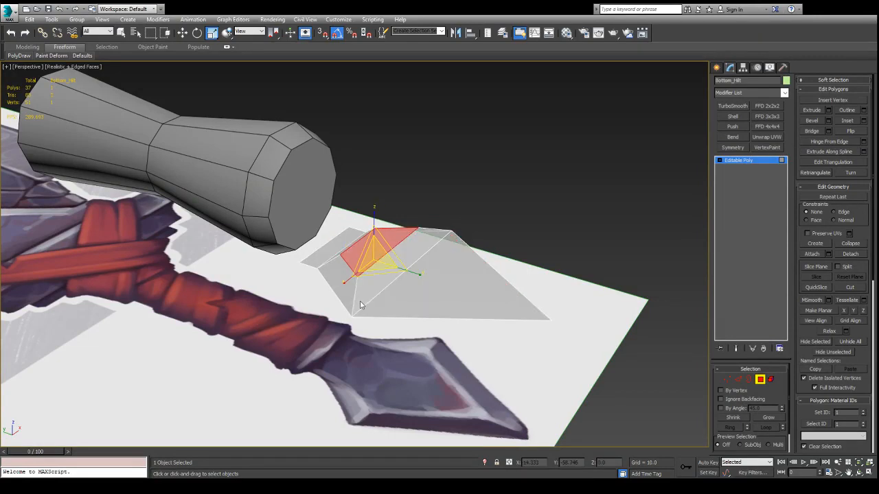
Select all three flat pommel polygons and bevel them together into a raised shape with inward-sloping sides.
click(378, 293)
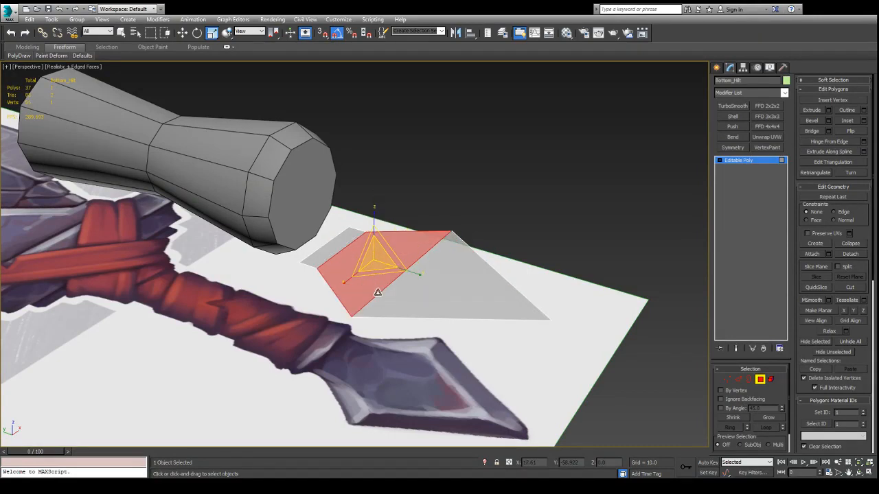
ctrl+click(429, 291)
ctrl+click(336, 248)
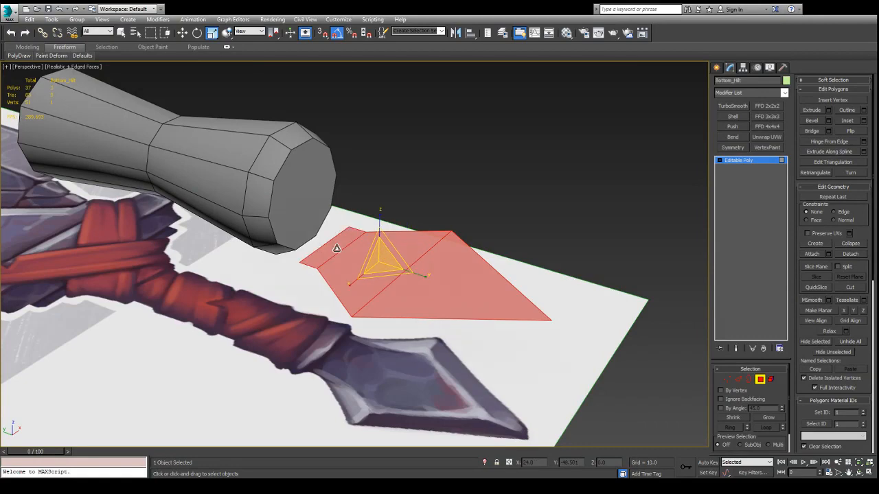
alt+middle_drag(336, 248, 483, 235)
alt+middle_drag(618, 199, 395, 268)
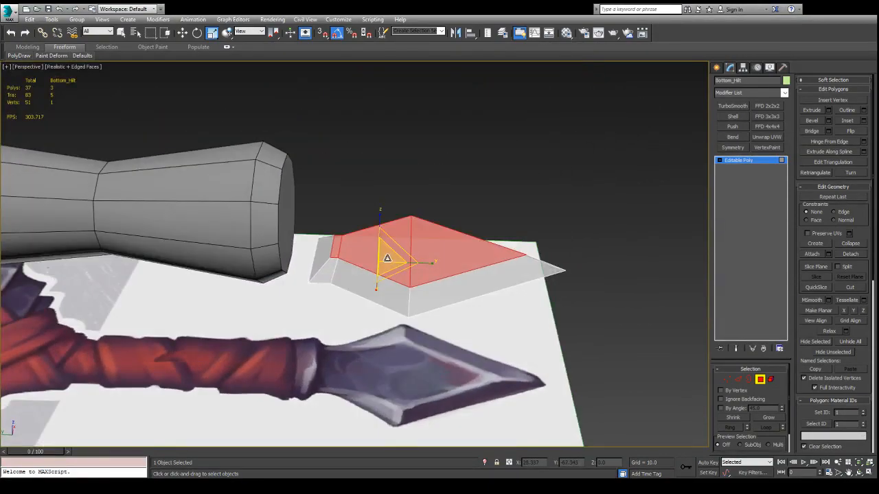
mouse_move(363, 278)
mouse_down()
mouse_move(363, 262)
mouse_move(363, 287)
mouse_up()
alt+middle_drag(362, 287, 406, 271)
Try a narrow inset on the pommel's beveled top faces, then undo back to the flat polygons.
scroll(463, 228, down, 5)
scroll(460, 250, up, 6)
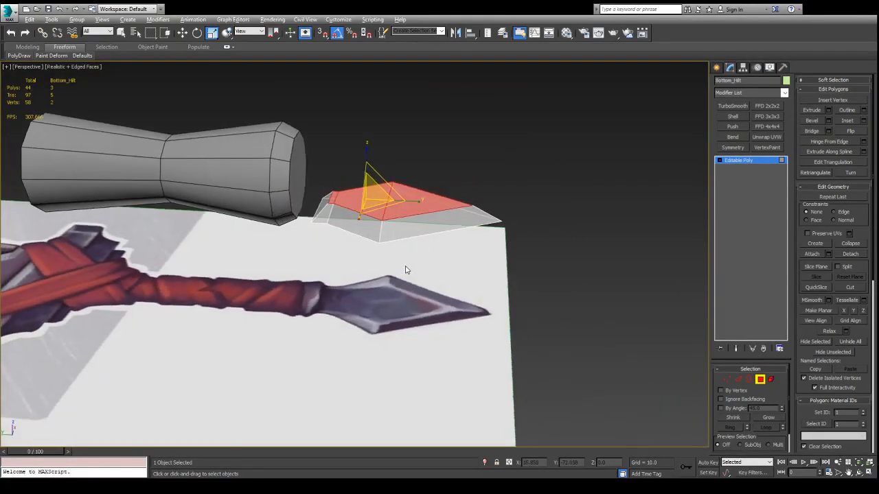
scroll(405, 270, up, 6)
alt+middle_drag(377, 211, 382, 206)
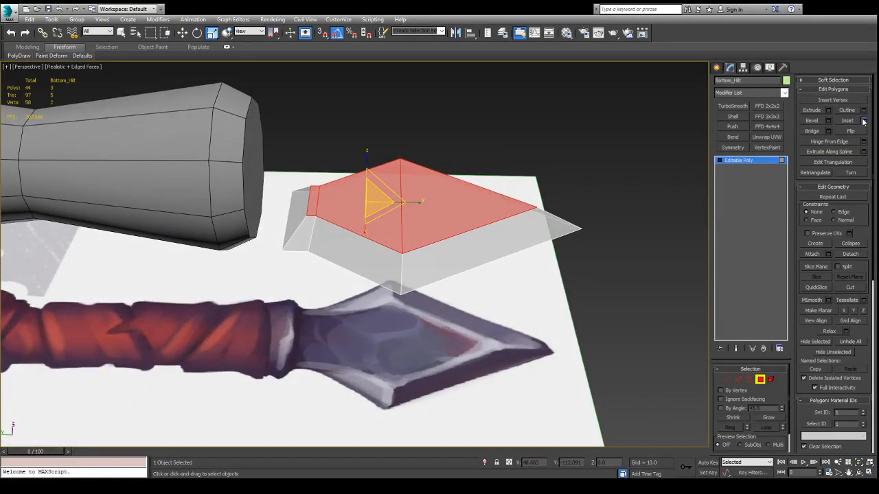
alt+middle_drag(518, 173, 533, 154)
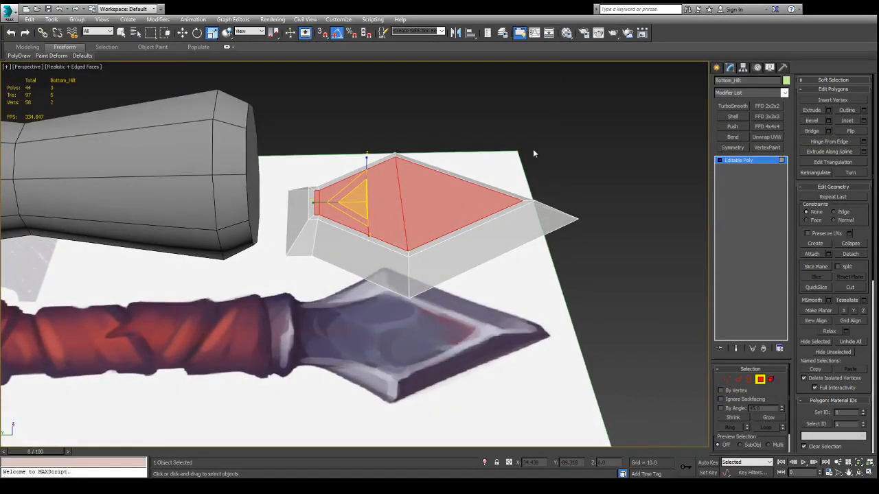
key(ctrl+z)
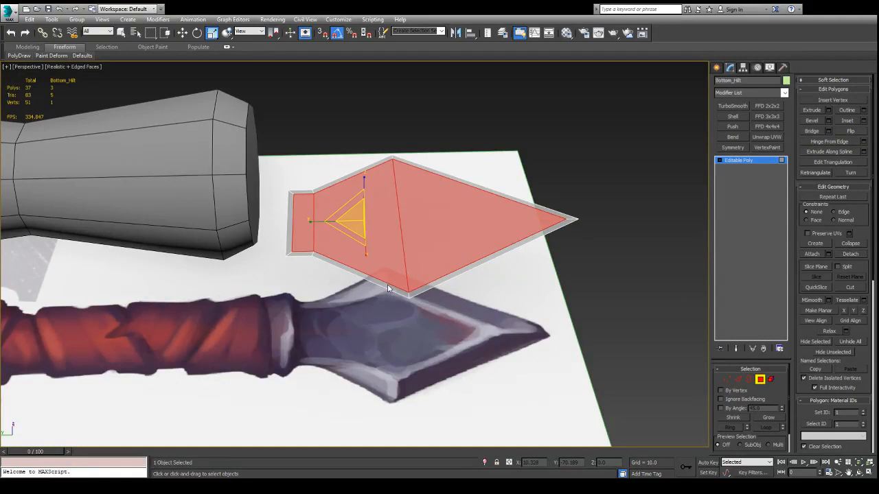
key(ctrl+z)
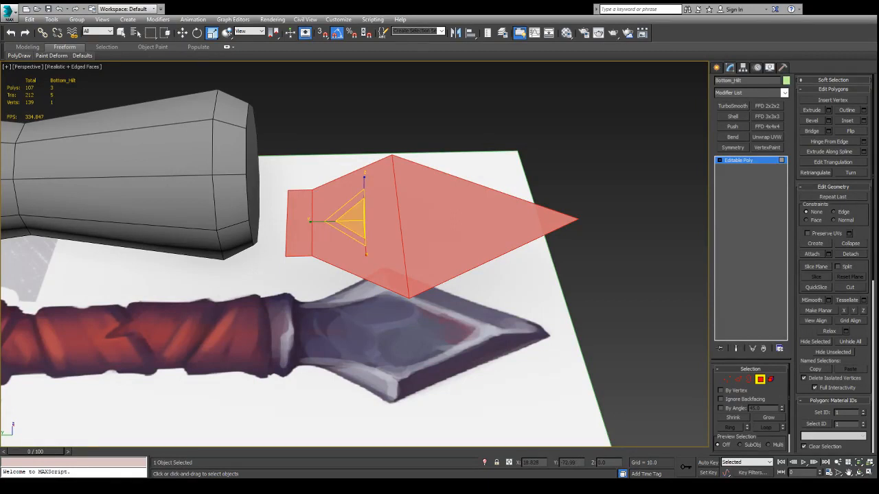
Bevel the three flat pommel polygons again to form a thick profile with inward-sloping sides.
click(827, 120)
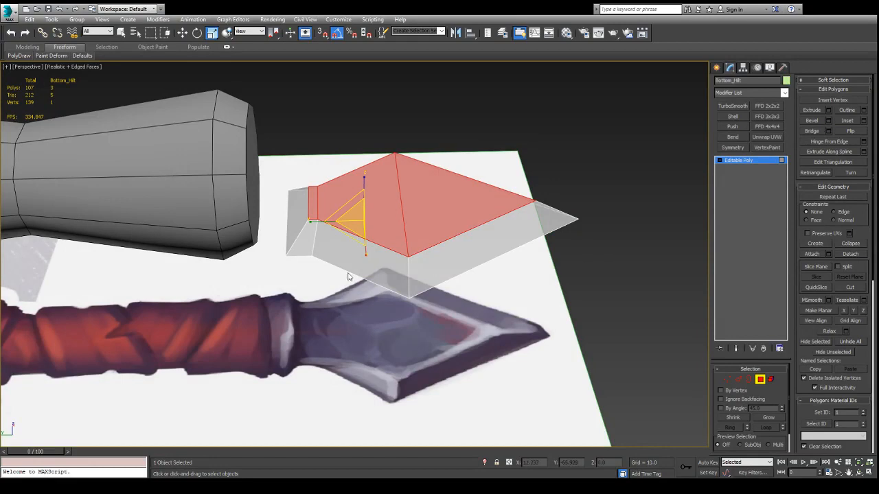
alt+middle_drag(362, 201, 416, 173)
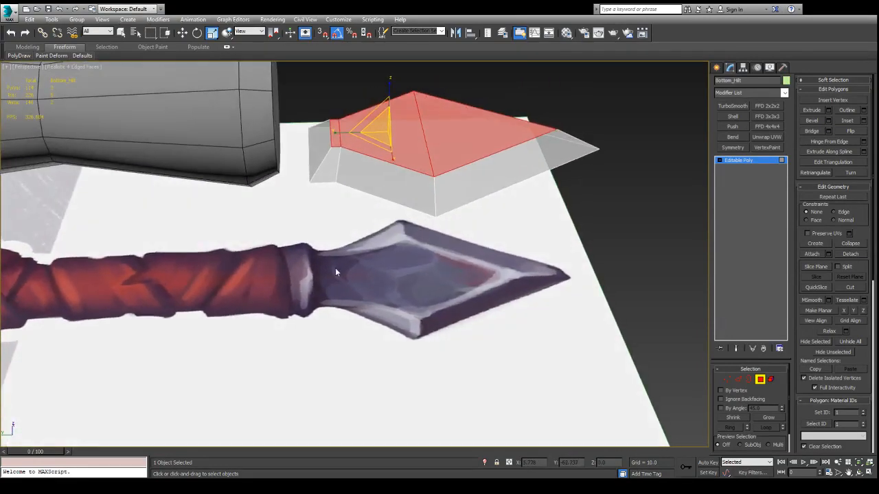
alt+middle_drag(349, 206, 397, 213)
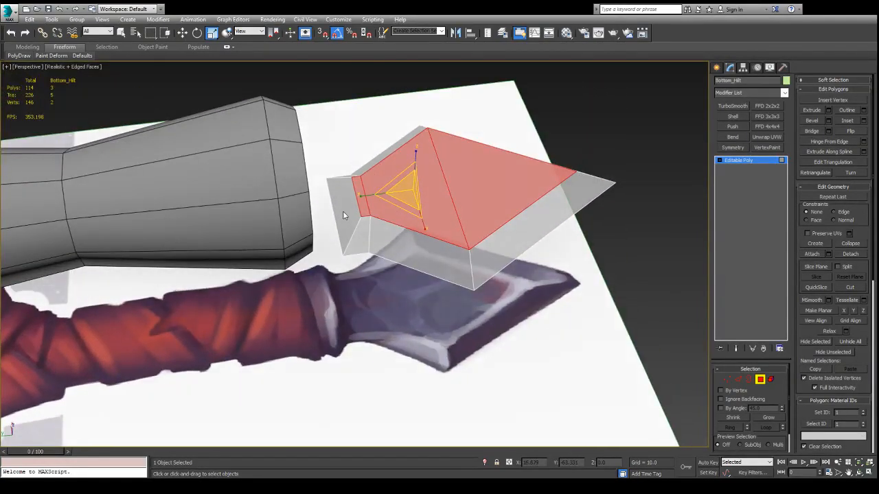
Delete the pommel's sloped end polygon facing the handle and move the opening's upper edge along Y toward the handle.
click(347, 206)
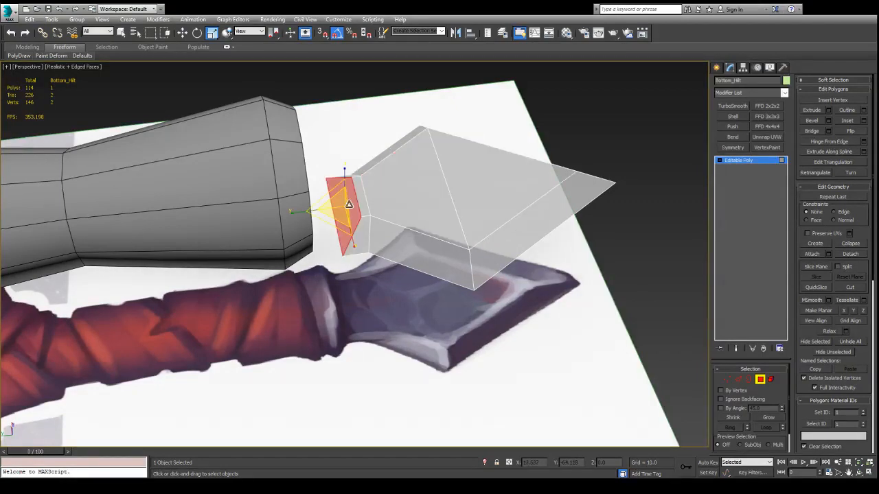
key(Delete)
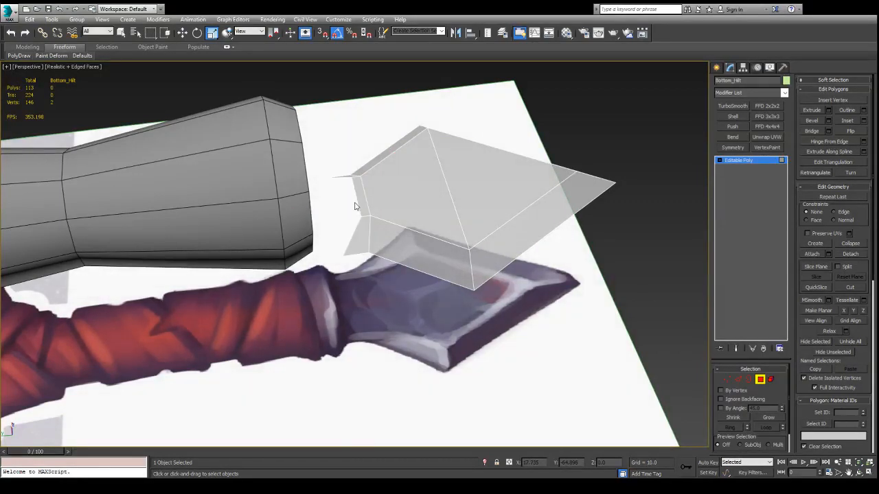
key(2)
click(352, 191)
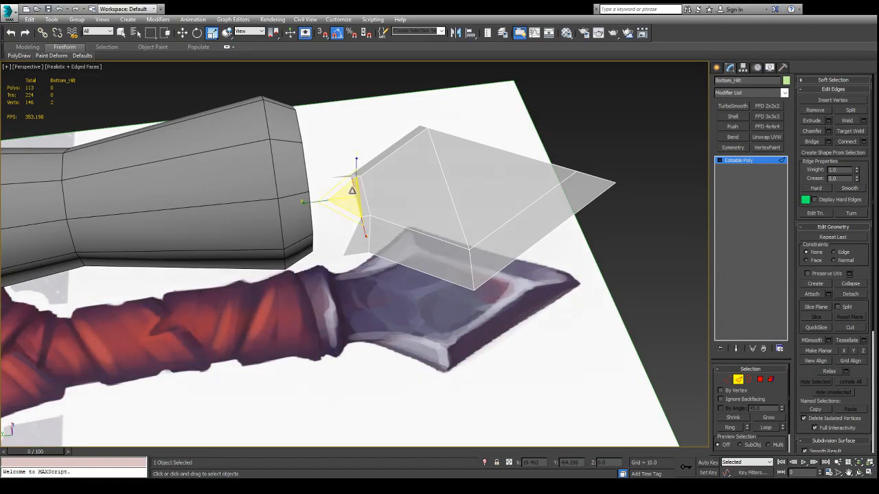
key(w)
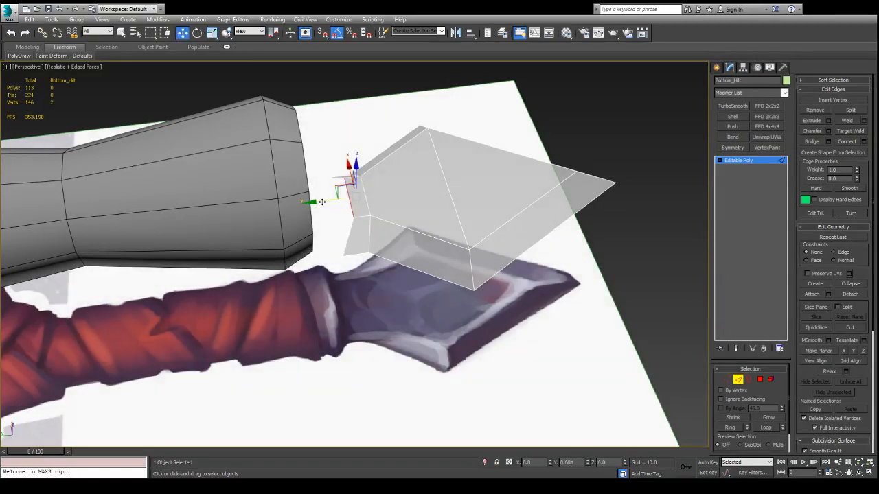
shift+drag(327, 200, 310, 206)
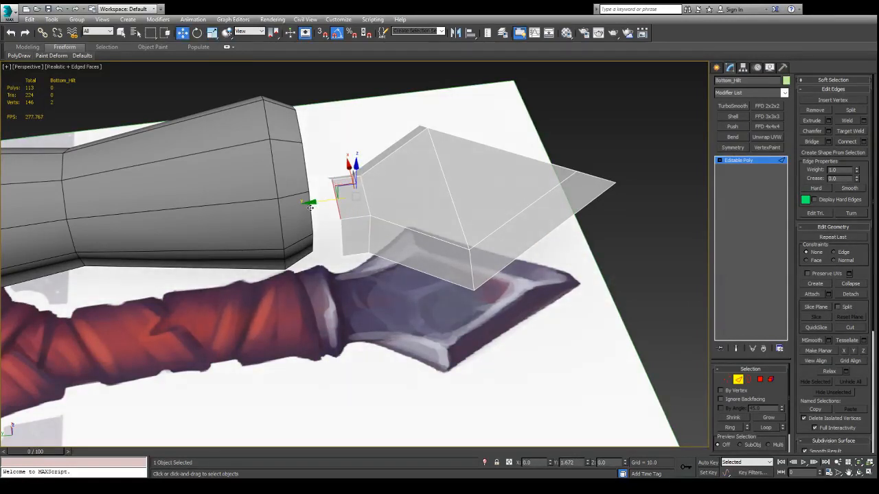
Select the four vertices at the pommel's open end and make them planar along the Y axis.
alt+middle_drag(311, 206, 347, 208)
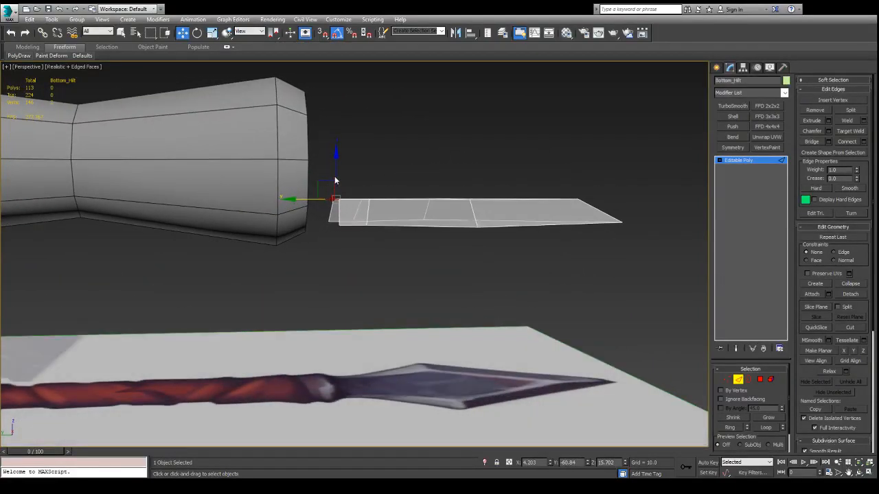
key(1)
drag(336, 268, 342, 263)
alt+middle_drag(343, 263, 388, 288)
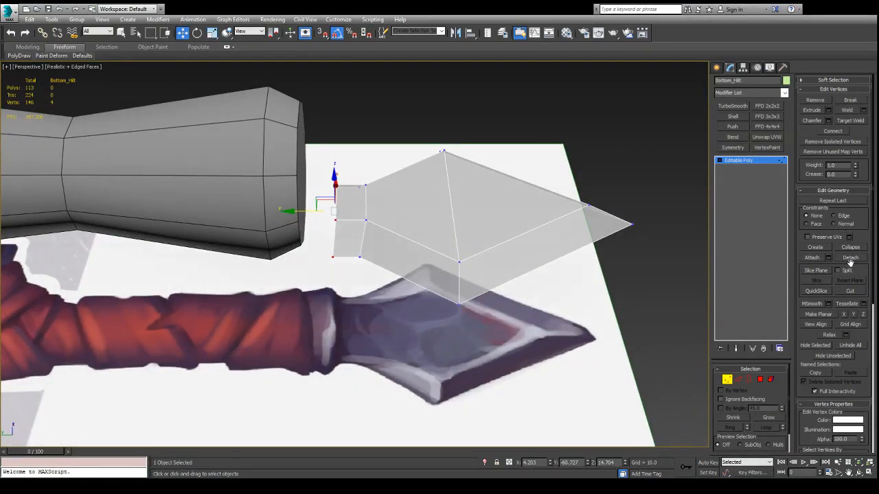
click(854, 314)
alt+middle_drag(385, 221, 372, 255)
scroll(375, 260, down, 3)
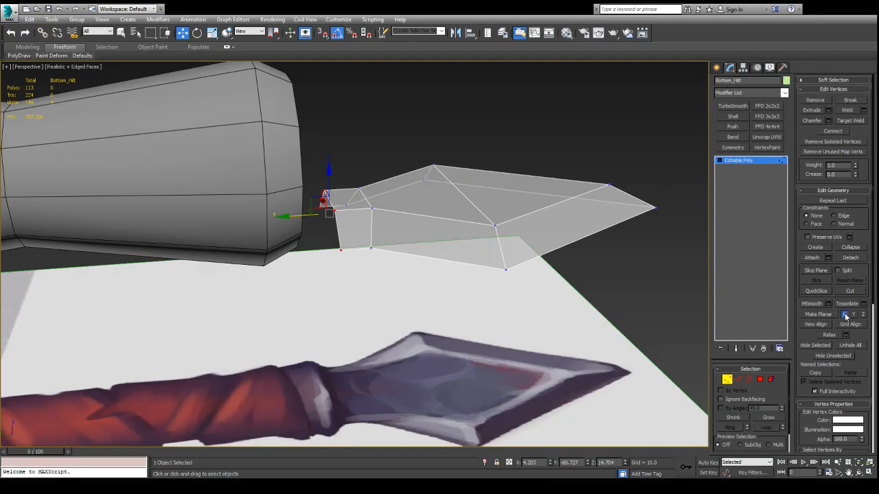
click(845, 315)
alt+middle_drag(537, 252, 560, 274)
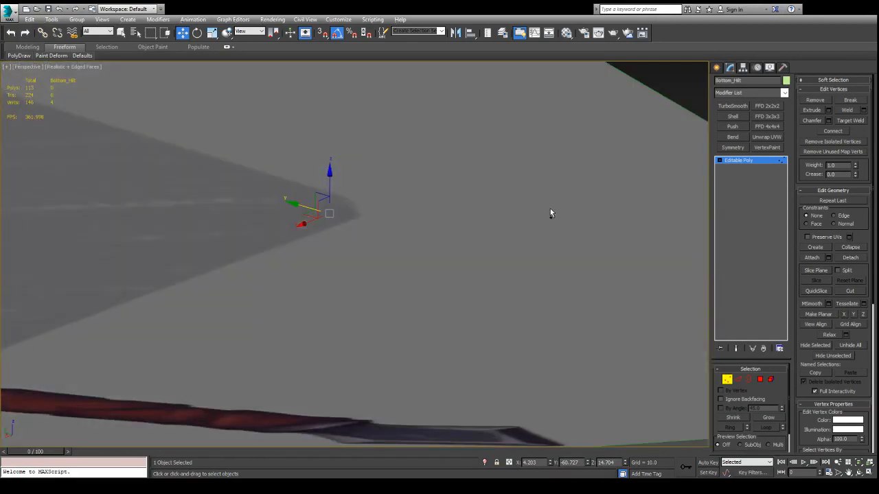
scroll(551, 212, down, 6)
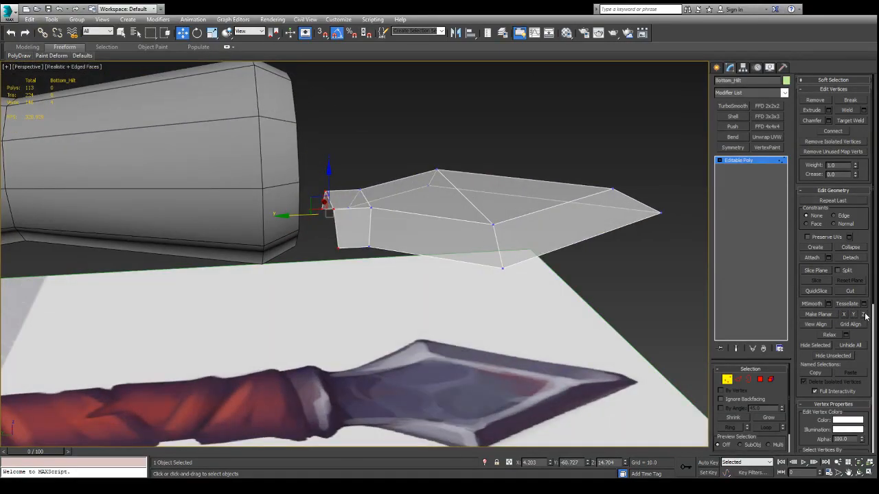
Move the four open-end vertices along Y until the pommel's neck reaches inside the handle.
alt+middle_drag(551, 180, 580, 203)
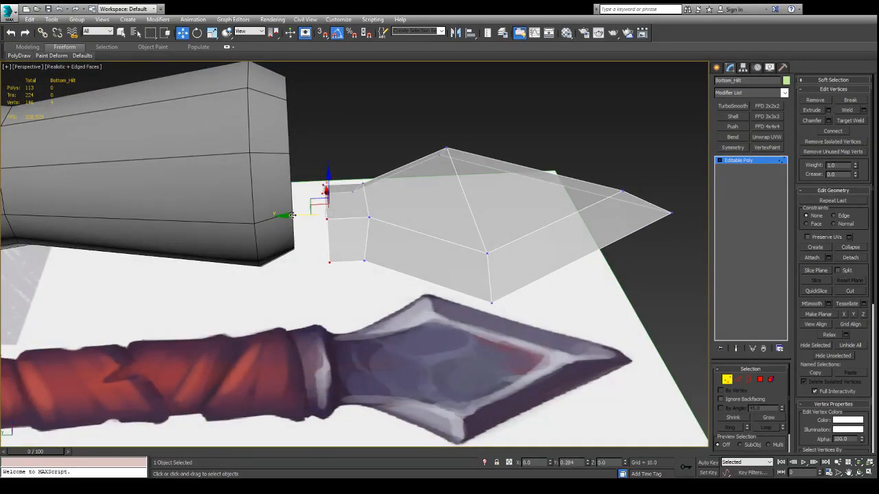
alt+middle_drag(274, 217, 438, 165)
mouse_move(379, 185)
alt+middle_down()
mouse_move(386, 204)
mouse_move(390, 196)
alt+middle_up()
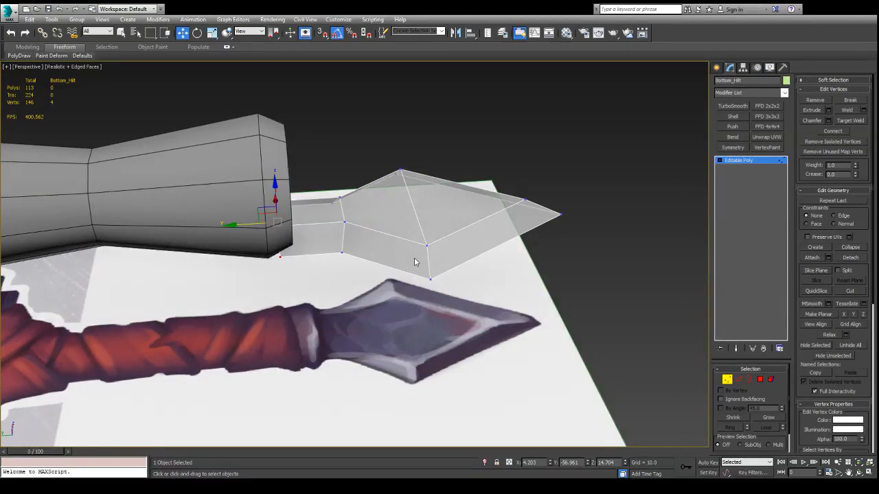
Check the extended pommel neck against the reference image from oblique angles and from the top.
alt+middle_drag(505, 231, 307, 257)
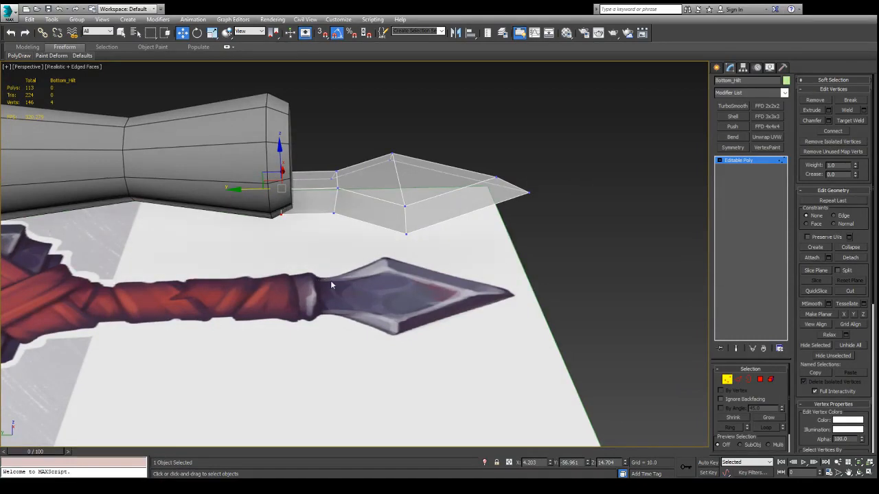
alt+middle_drag(331, 285, 335, 320)
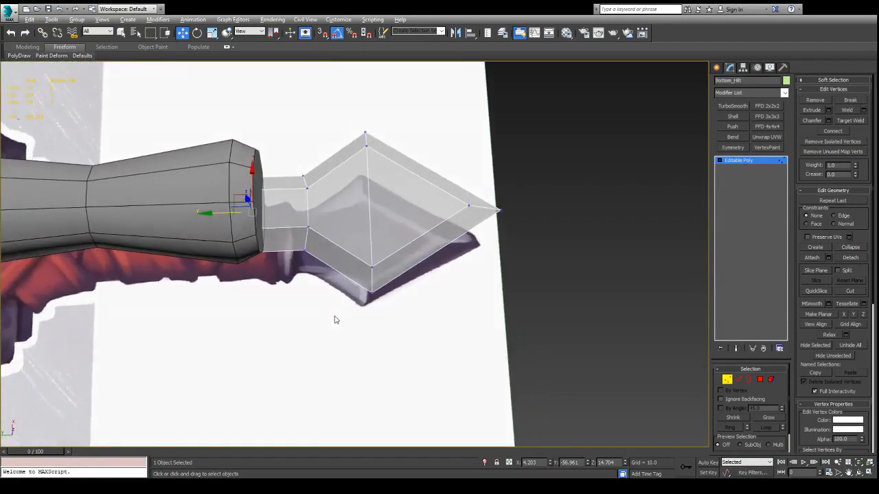
key(t)
middle_drag(375, 262, 345, 228)
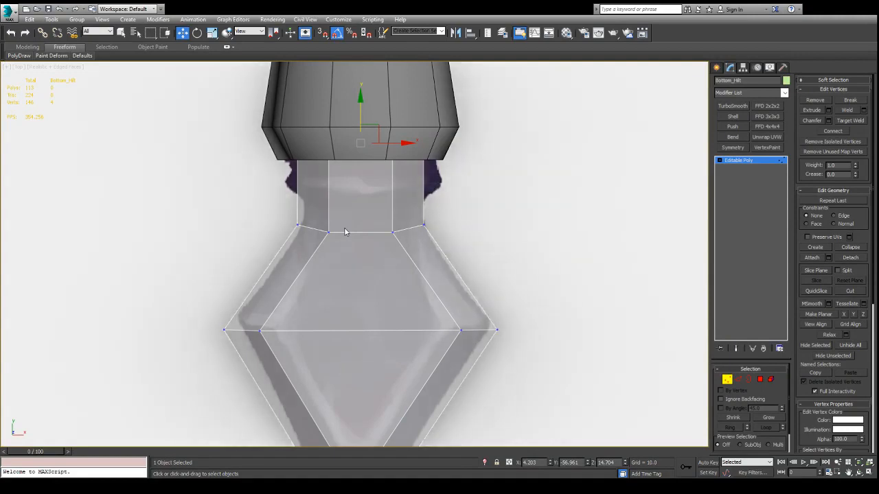
scroll(344, 231, down, 2)
key(p)
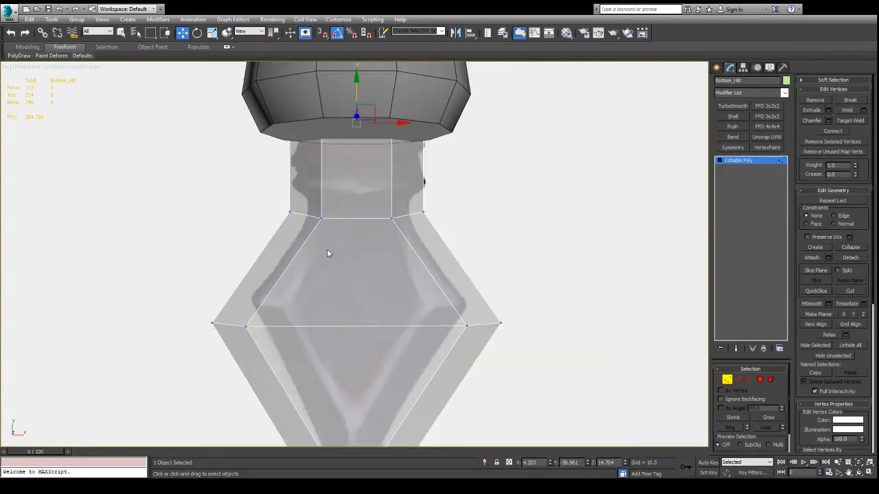
Select the pommel's three front polygons on the neck and diamond and recess them slightly behind a narrow beveled border.
scroll(330, 261, down, 2)
alt+middle_drag(349, 298, 409, 310)
scroll(408, 311, up, 3)
scroll(407, 307, up, 1)
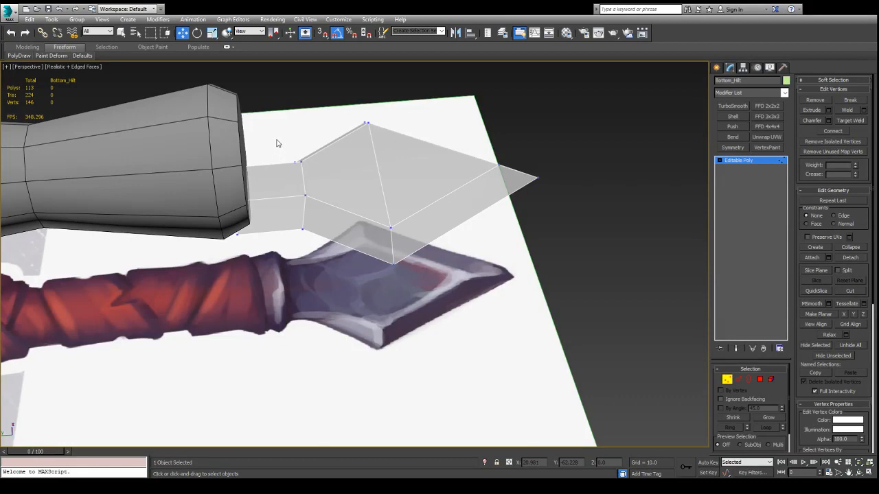
key(4)
ctrl+click(372, 179)
ctrl+click(410, 179)
alt+middle_drag(410, 179, 395, 248)
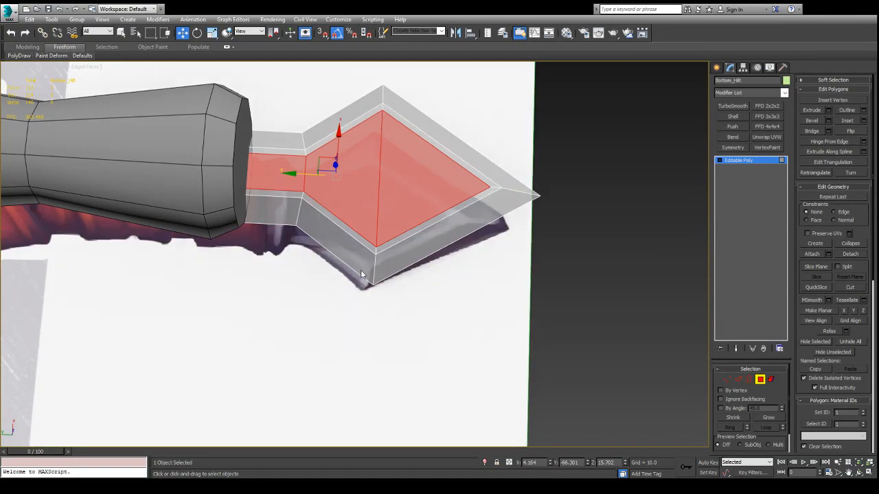
alt+middle_drag(360, 269, 401, 162)
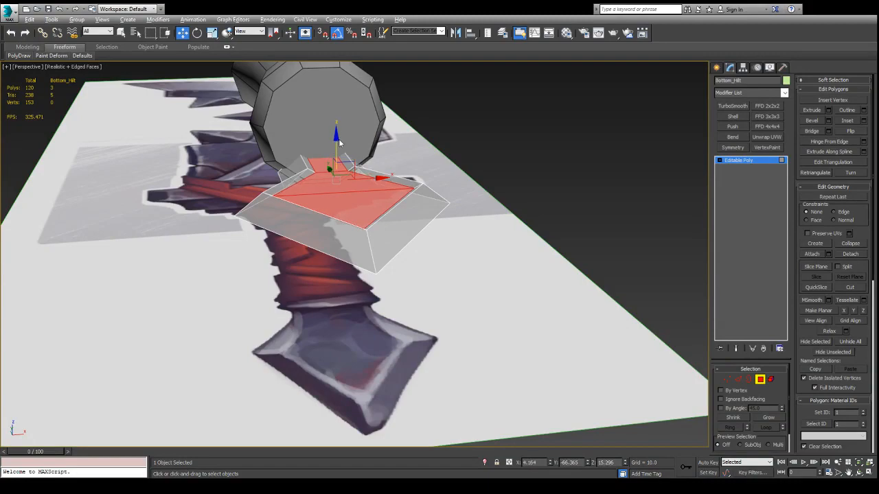
mouse_move(339, 142)
alt+middle_down()
mouse_move(337, 172)
mouse_move(295, 153)
mouse_move(299, 141)
mouse_move(341, 140)
mouse_move(288, 150)
mouse_move(265, 134)
mouse_move(243, 149)
mouse_move(255, 159)
mouse_move(355, 157)
mouse_move(355, 145)
alt+middle_up()
alt+middle_drag(372, 187, 441, 166)
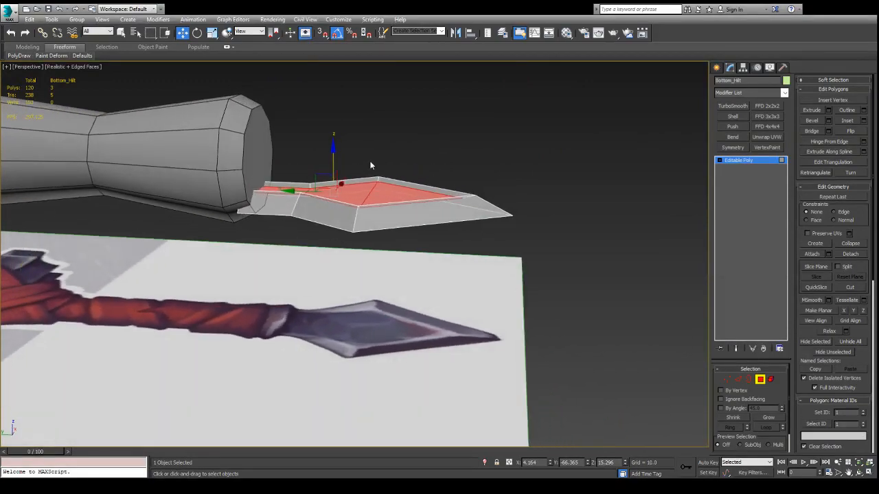
key(4)
alt+middle_drag(389, 177, 425, 182)
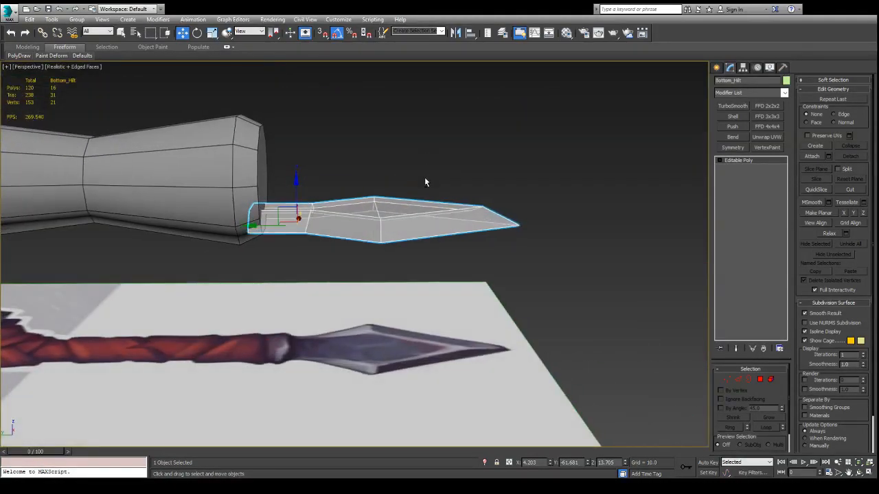
click(734, 147)
alt+middle_drag(434, 159, 423, 192)
key(ctrl+z)
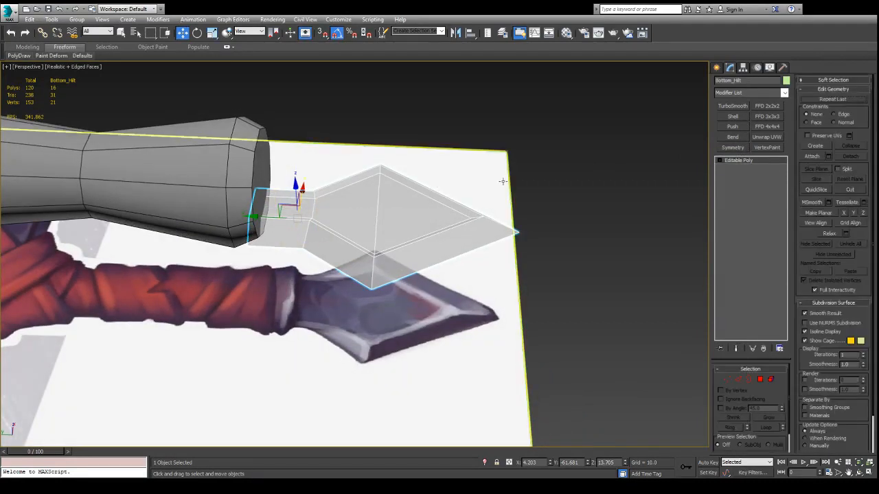
Apply a Symmetry modifier to the pommel and try shifting its mirror plane along the X axis.
click(733, 147)
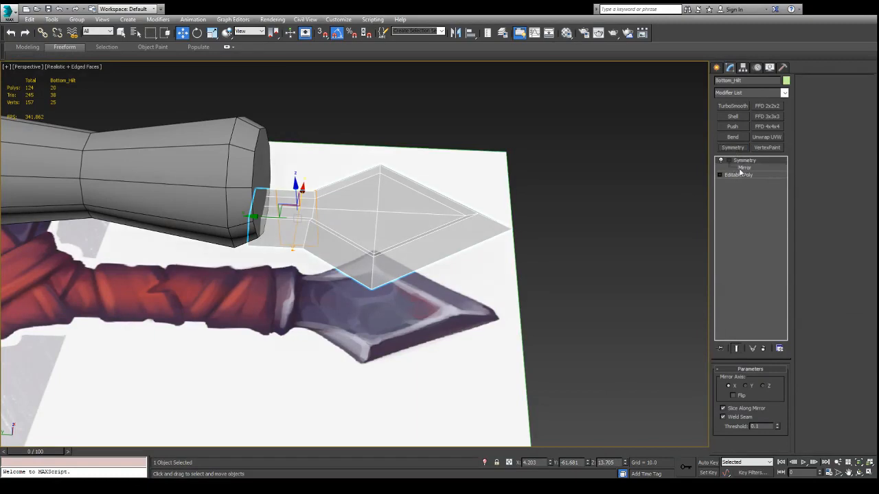
alt+middle_drag(400, 177, 345, 213)
mouse_move(336, 214)
mouse_down()
mouse_move(245, 212)
mouse_move(320, 208)
mouse_up()
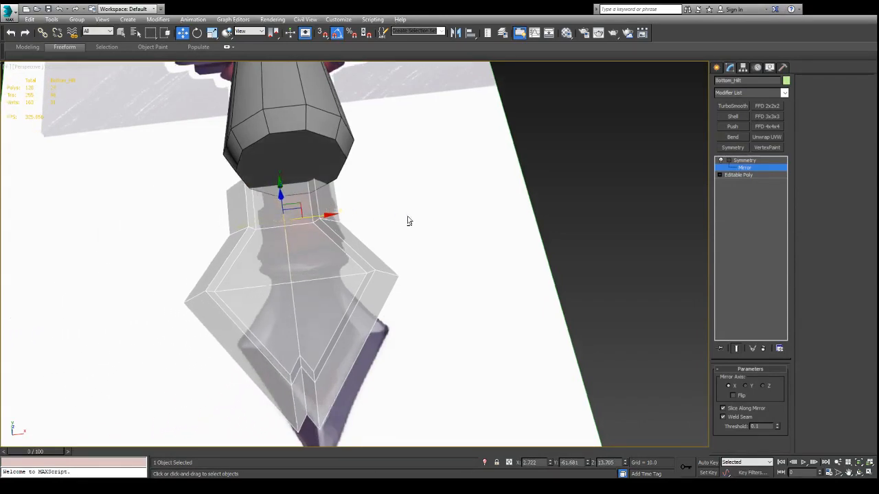
alt+middle_drag(408, 219, 461, 128)
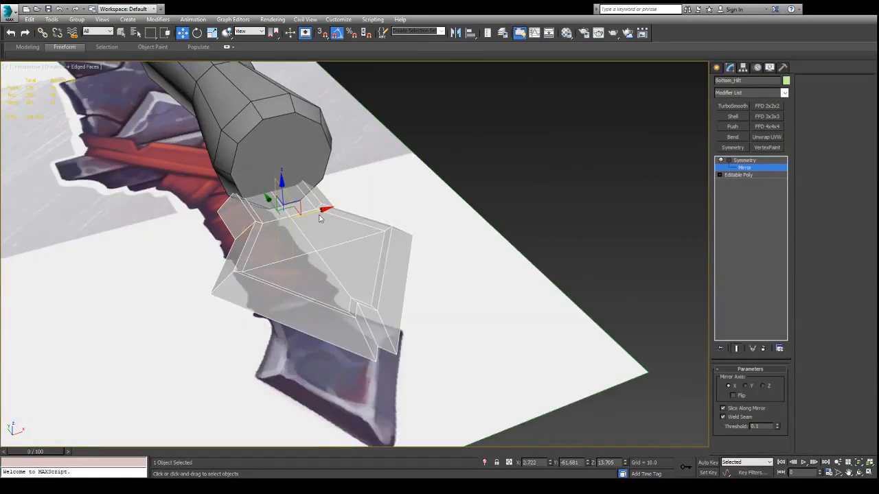
drag(319, 218, 281, 222)
key(ctrl+z)
alt+middle_drag(466, 237, 526, 250)
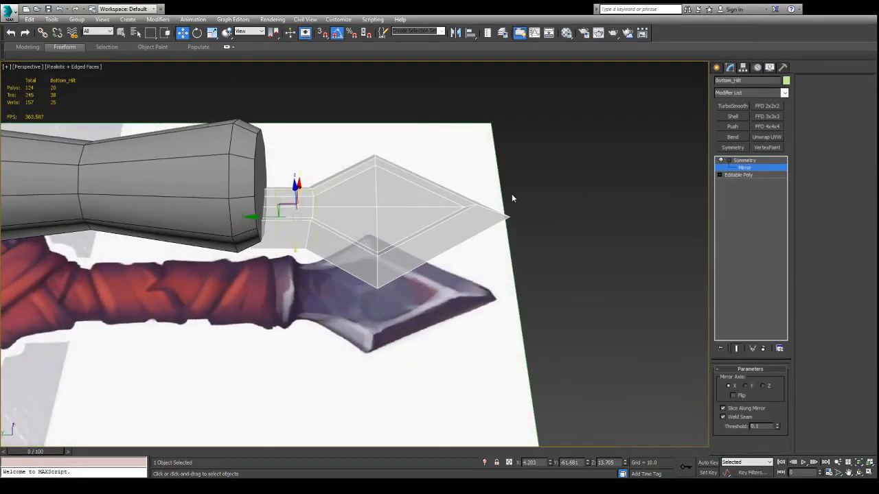
Set the Symmetry mirror axis to Z and try nudging the mirror plane slightly lower.
click(746, 387)
alt+middle_drag(472, 308, 541, 268)
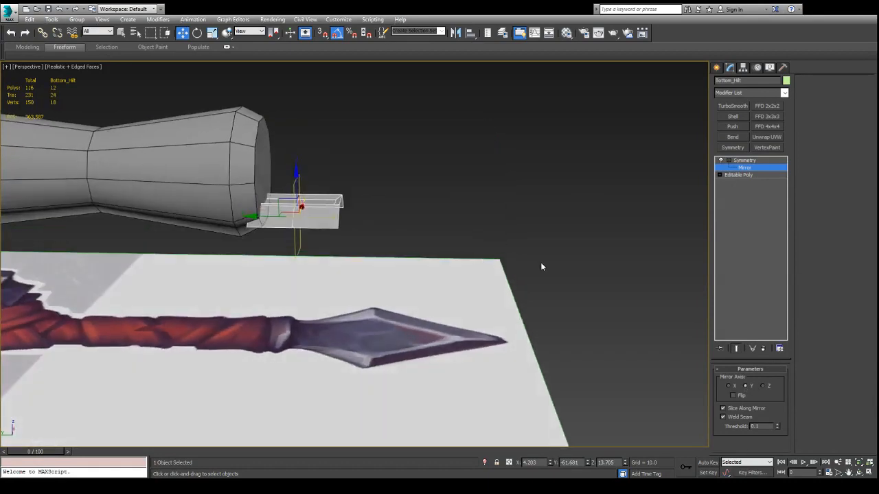
click(764, 386)
alt+middle_drag(442, 182, 340, 173)
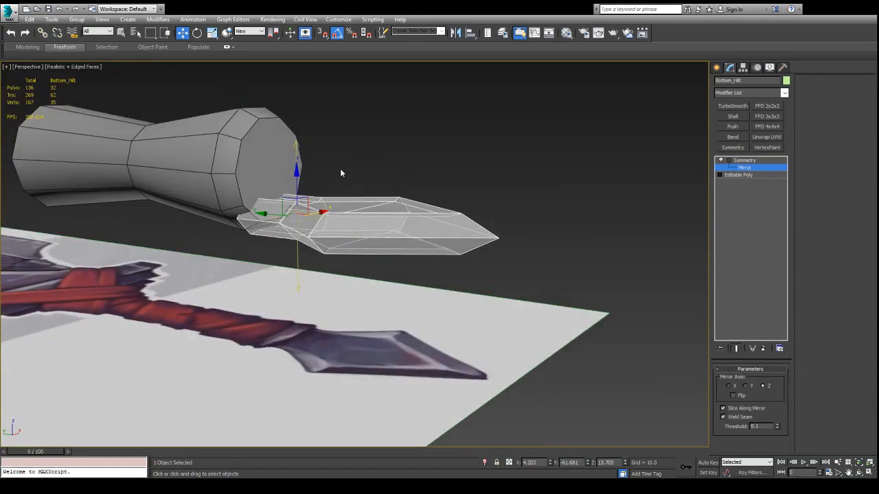
mouse_move(296, 167)
mouse_down()
mouse_move(296, 180)
mouse_move(297, 170)
mouse_up()
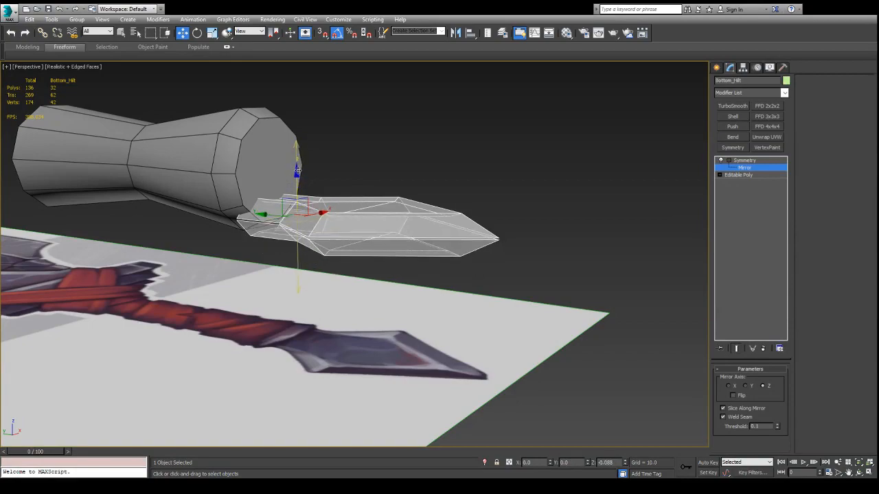
alt+middle_drag(297, 171, 519, 168)
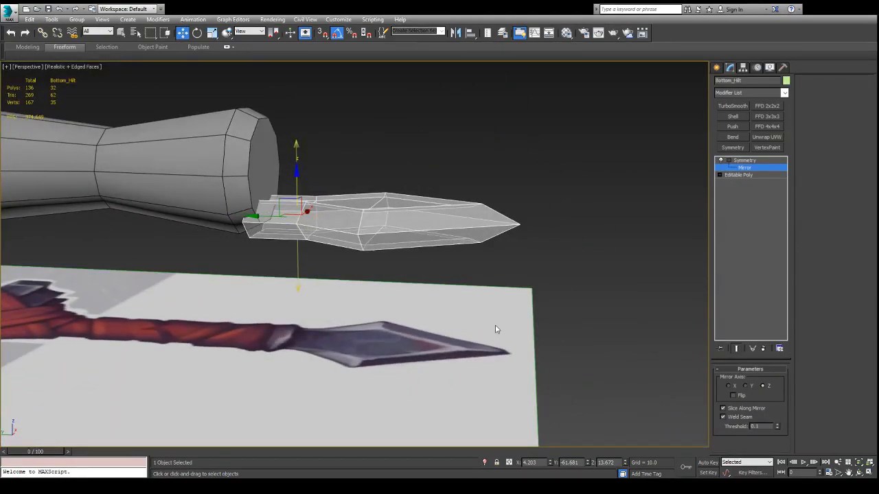
key(ctrl+z)
Collapse the mirrored pommel to an editable poly and raise it along Z so its neck sits inside the handle.
alt+middle_drag(465, 211, 460, 260)
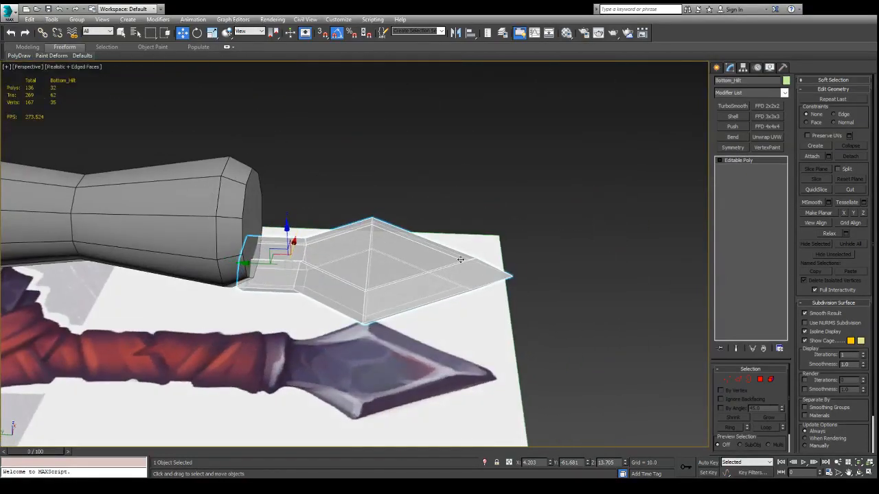
alt+middle_drag(385, 260, 389, 247)
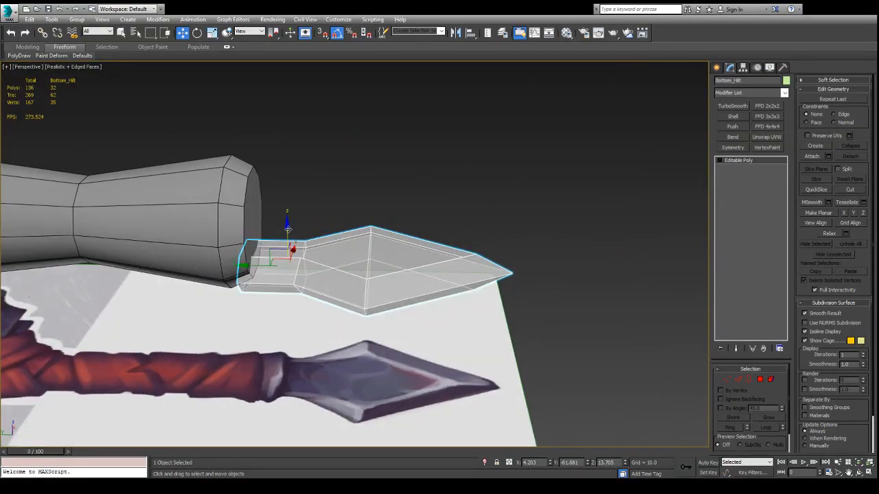
alt+middle_drag(289, 228, 433, 173)
Turn off the pommel's see-through display and give it the same grey material as the handle.
key(alt+x)
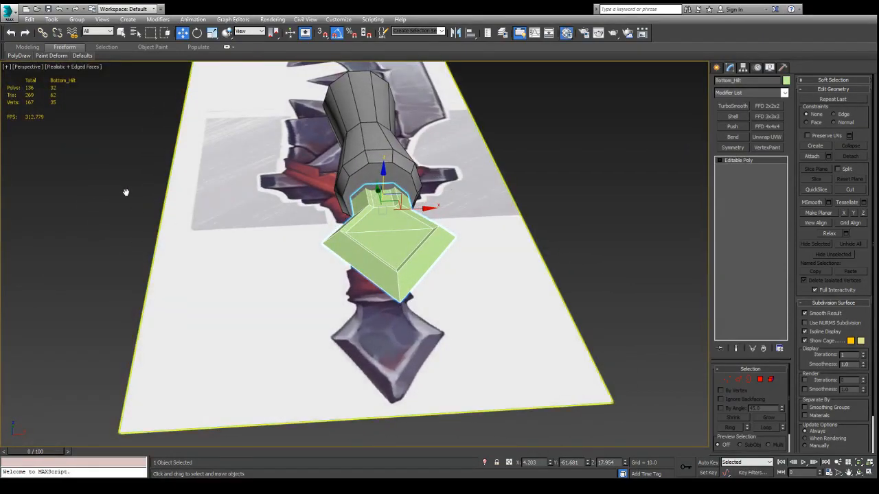
key(alt+x)
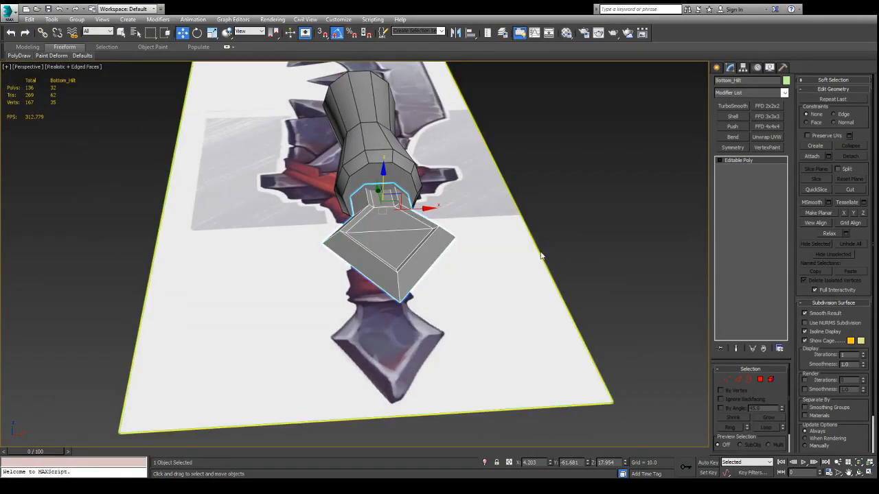
alt+middle_drag(541, 256, 591, 182)
click(665, 189)
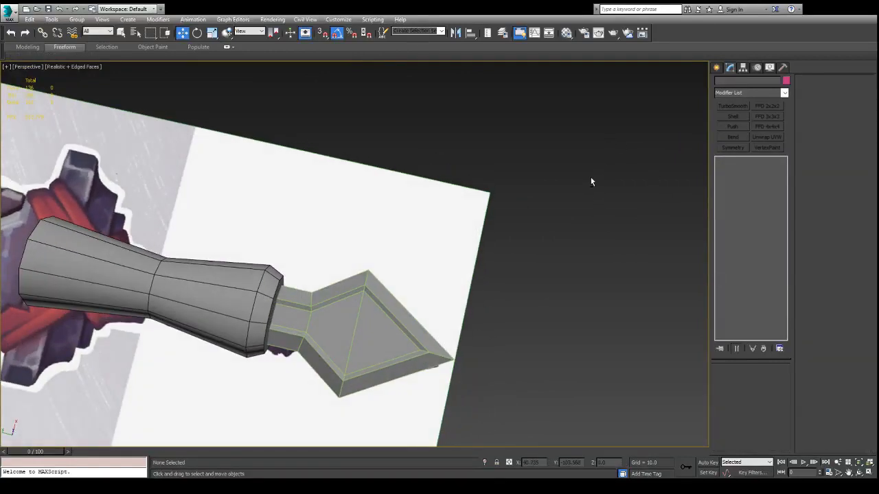
Change the pommel's wireframe color to black and check its shape from several angles.
click(327, 342)
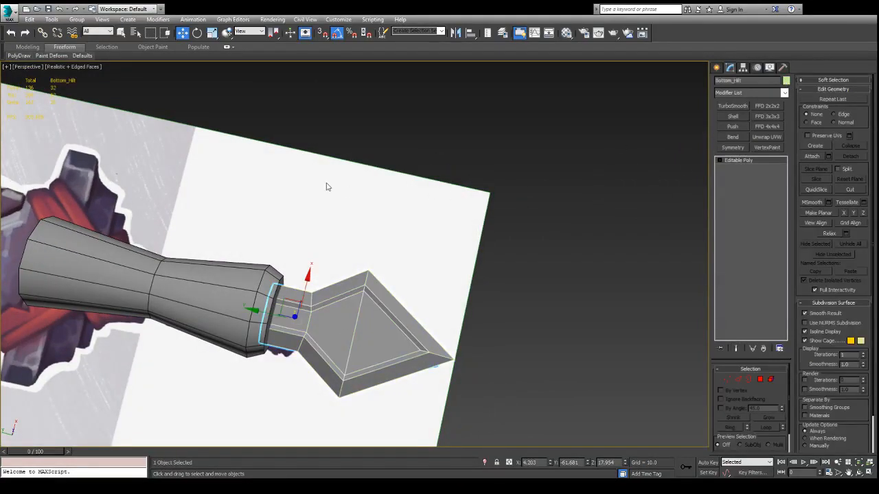
click(571, 167)
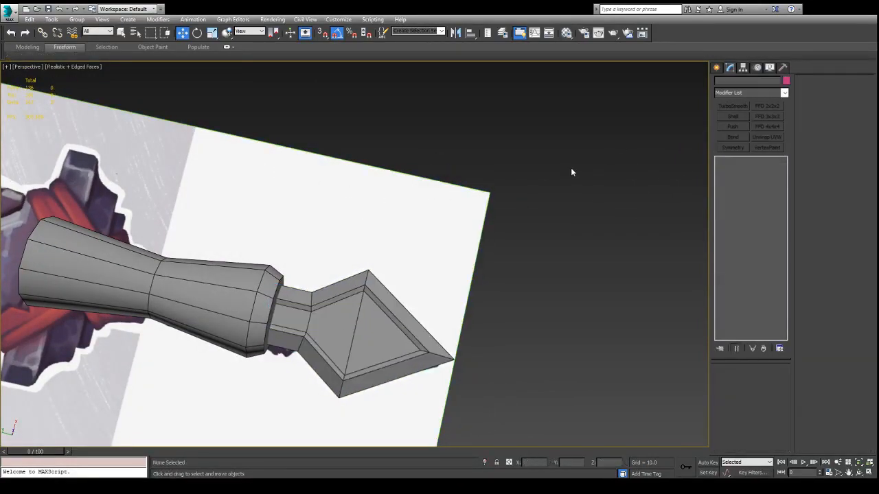
alt+middle_drag(571, 168, 563, 280)
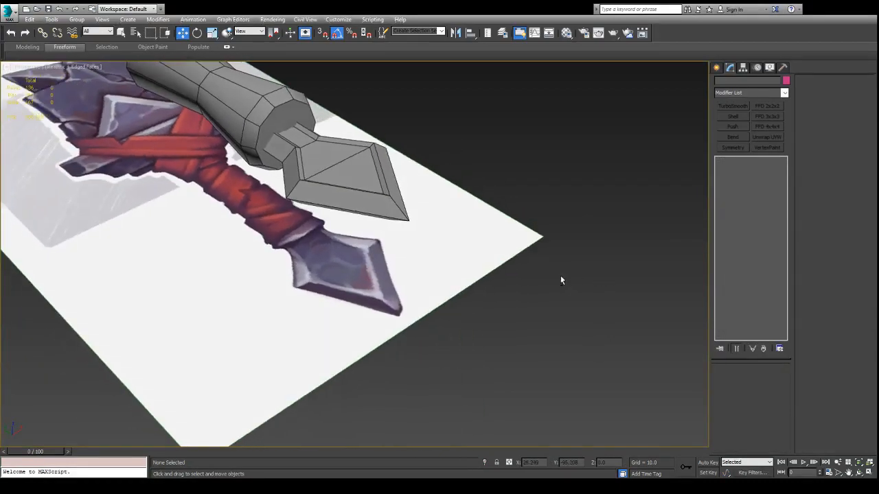
click(371, 274)
alt+middle_drag(640, 149, 550, 281)
click(421, 274)
alt+middle_drag(422, 274, 466, 291)
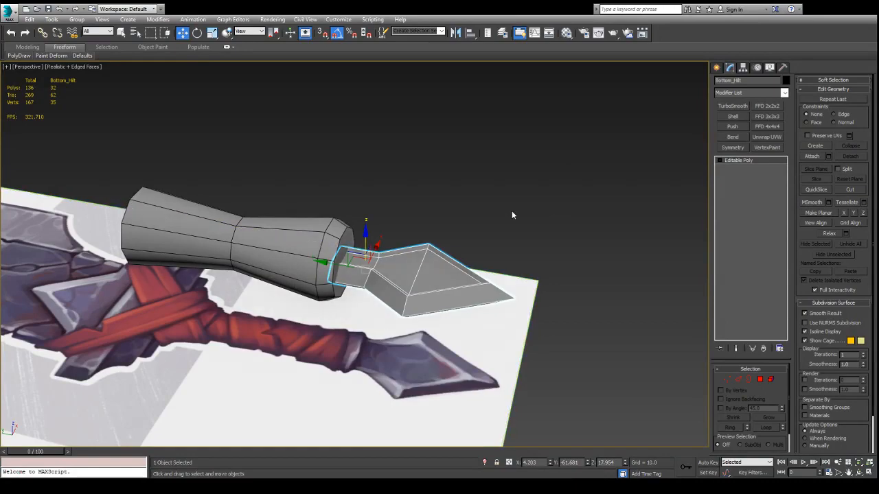
Center the pommel's pivot on its geometry, checking the neck and bevel from the top.
alt+middle_drag(511, 215, 467, 253)
key(t)
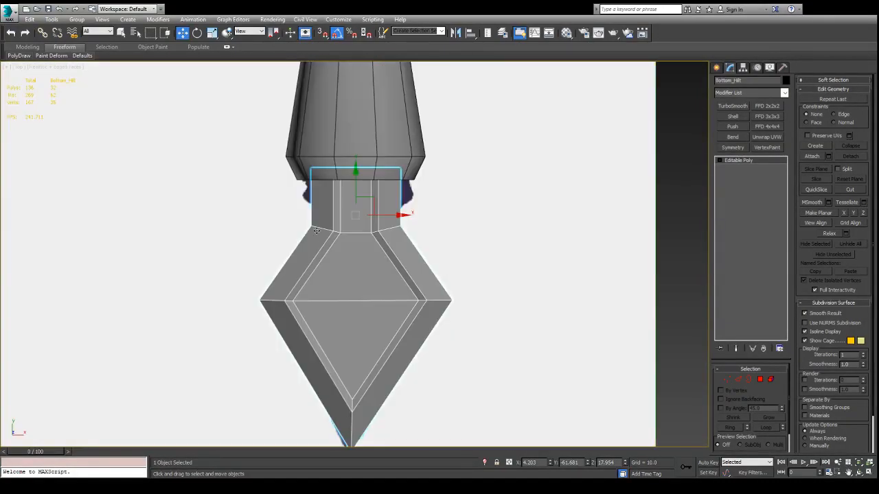
scroll(316, 231, up, 4)
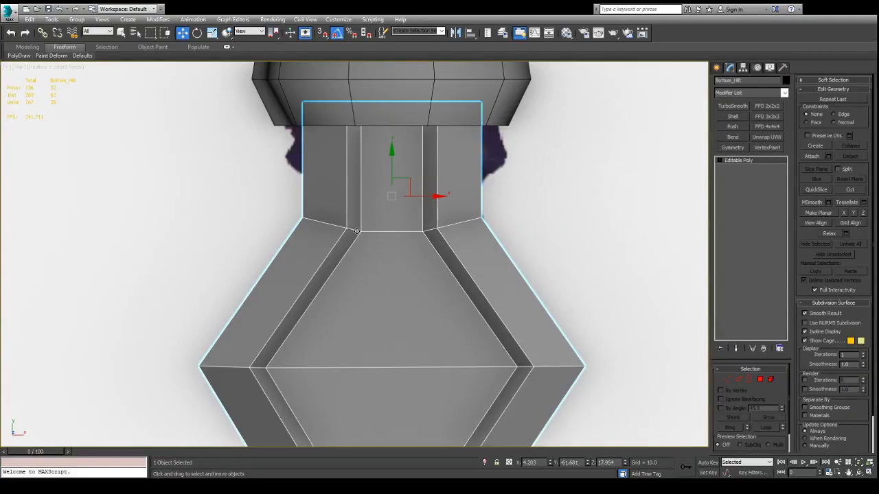
scroll(356, 231, down, 6)
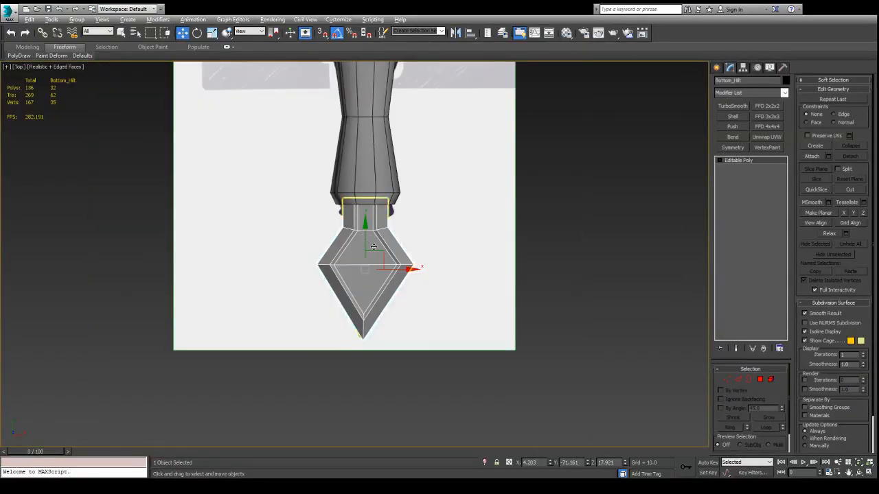
alt+middle_drag(357, 227, 355, 246)
scroll(372, 242, up, 4)
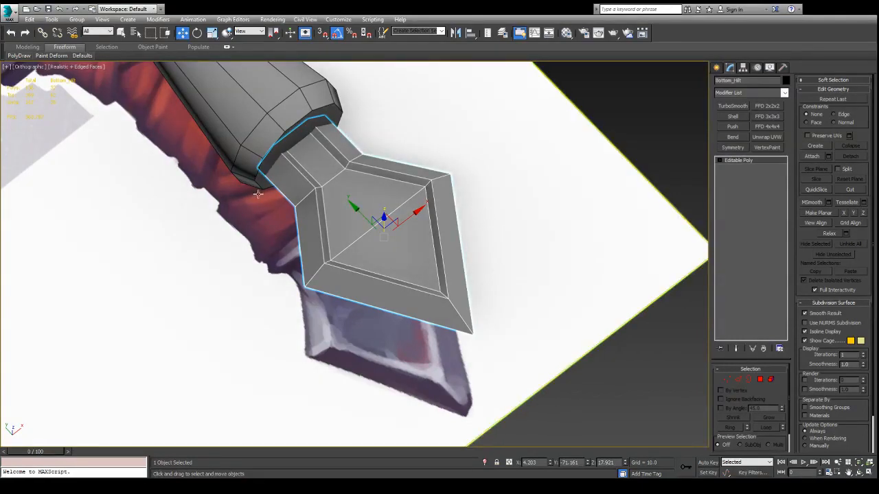
Select all polygons of the pommel's lower mirrored half and delete them.
mouse_move(258, 195)
alt+middle_down()
mouse_move(289, 192)
mouse_move(342, 280)
mouse_move(318, 219)
mouse_move(275, 208)
mouse_move(266, 188)
mouse_move(277, 210)
mouse_move(267, 207)
alt+middle_up()
key(4)
drag(155, 181, 502, 324)
alt+middle_drag(502, 324, 597, 268)
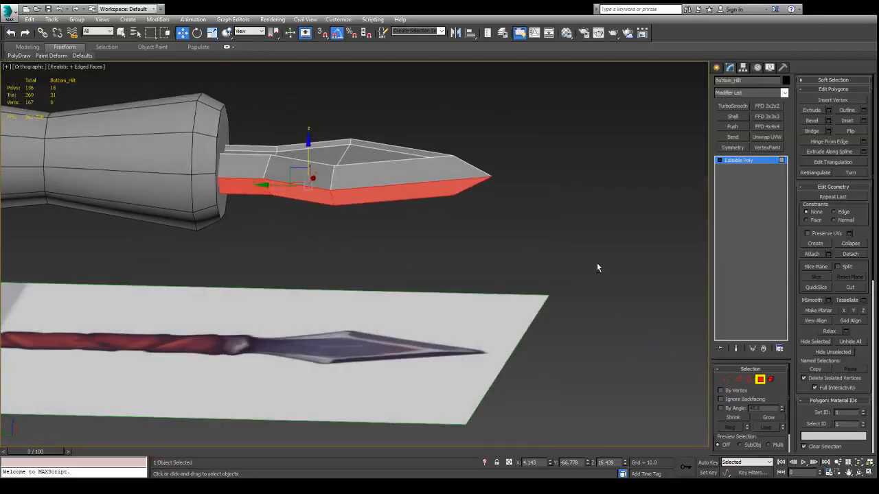
key(Delete)
mouse_move(494, 230)
alt+middle_down()
mouse_move(521, 208)
mouse_move(527, 172)
mouse_move(531, 243)
mouse_move(493, 257)
alt+middle_up()
alt+middle_drag(351, 133, 464, 205)
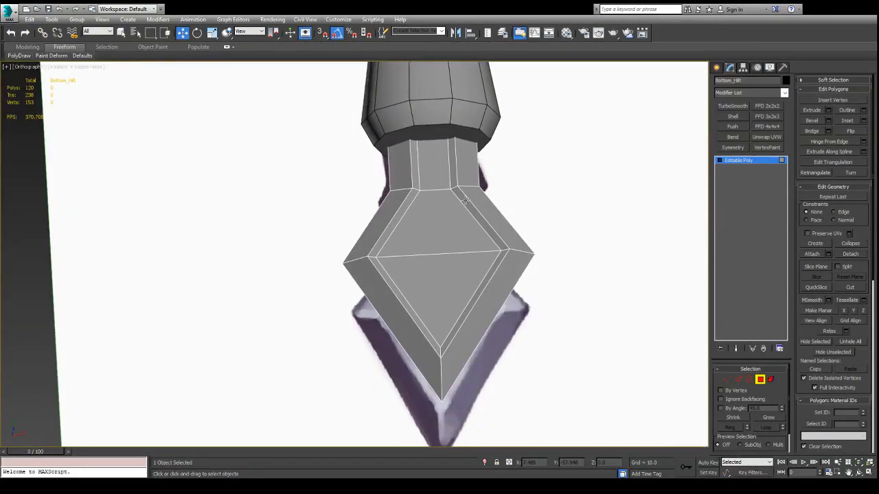
Make the pommel see-through over the reference image and frame its neck in the top view.
key(t)
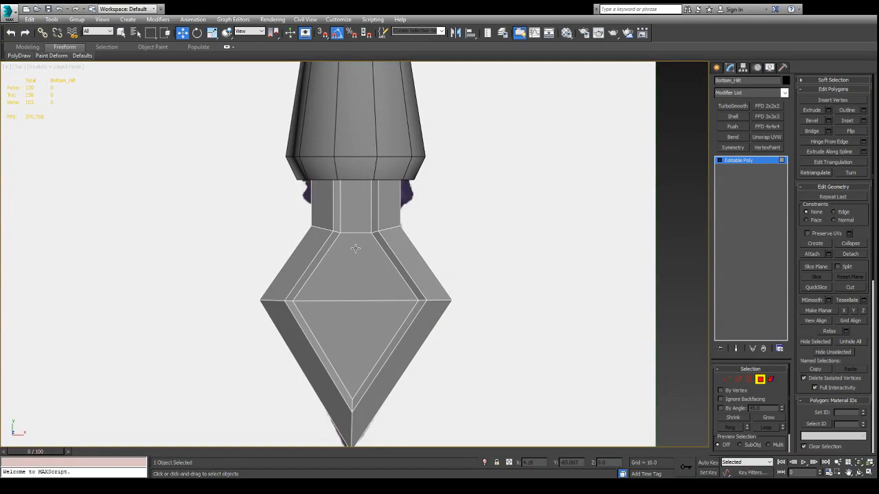
double_click(348, 289)
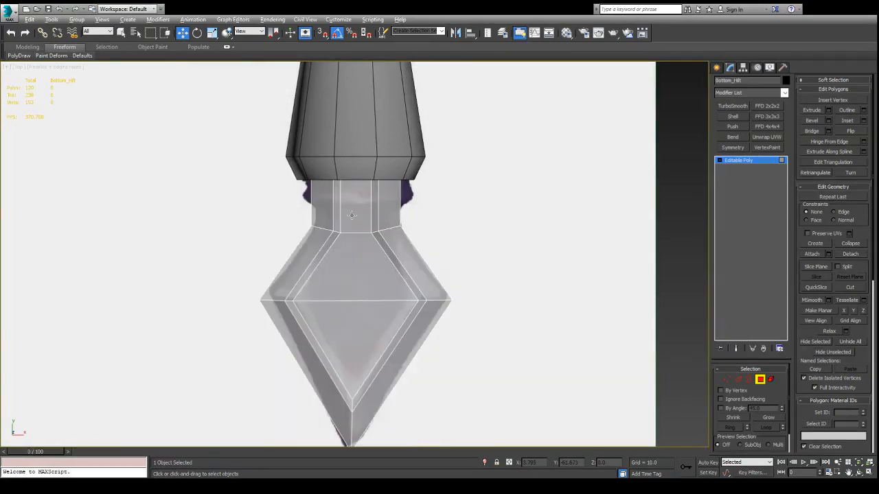
scroll(350, 215, up, 2)
scroll(330, 240, up, 3)
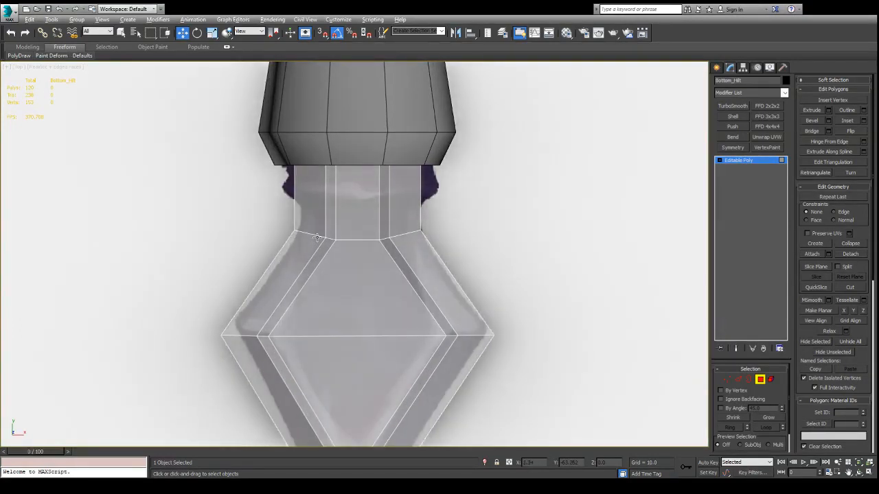
scroll(318, 238, up, 4)
Try to slide the two inner vertices at the neck's left base corner using the Edge constraint.
click(321, 230)
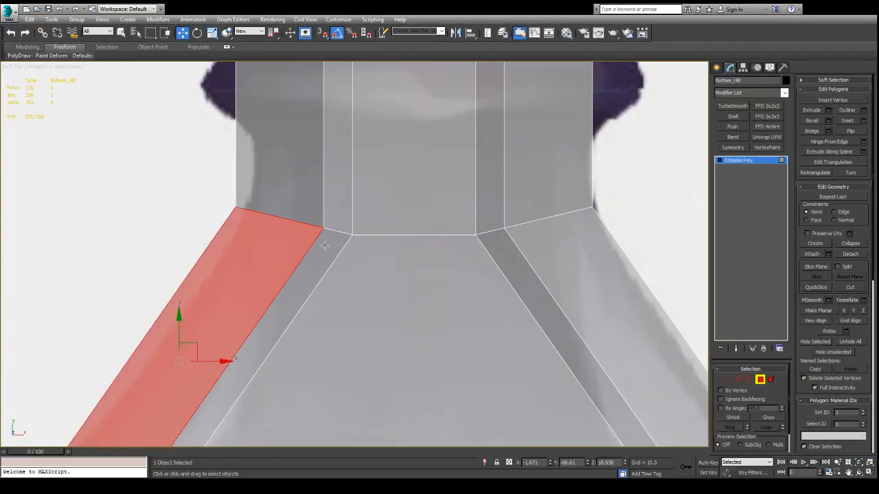
key(1)
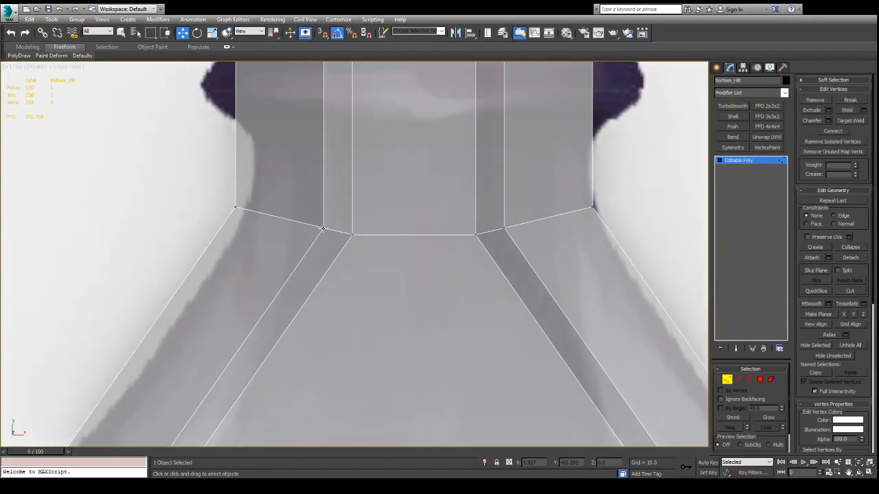
click(323, 229)
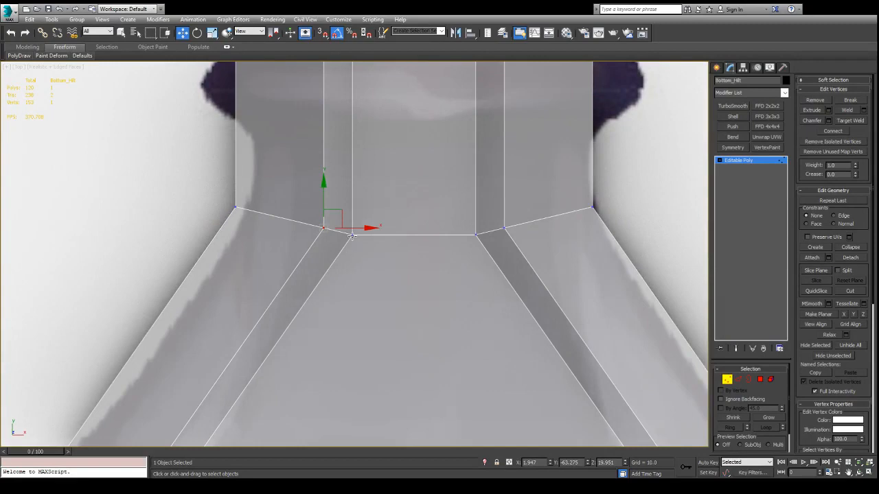
scroll(373, 275, down, 3)
scroll(373, 276, up, 2)
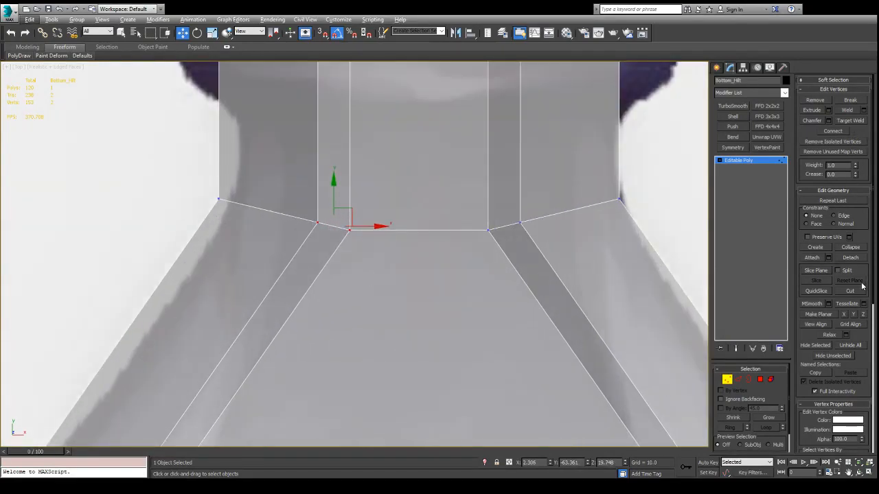
click(835, 217)
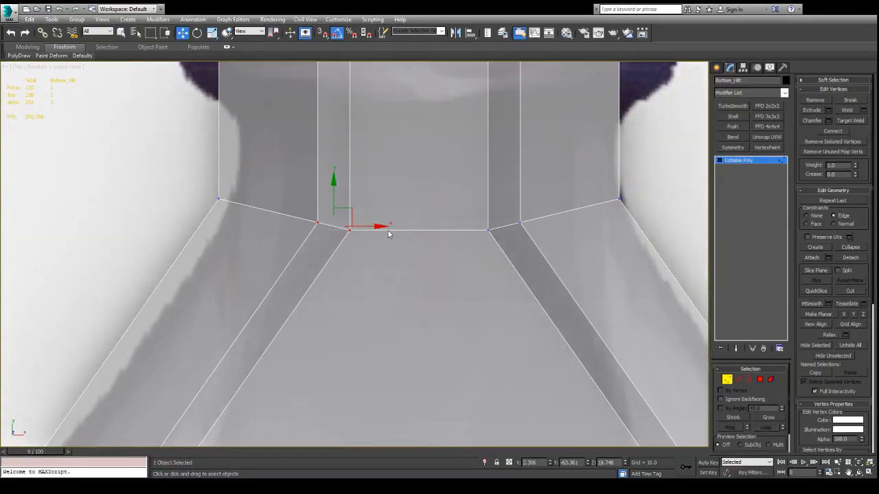
drag(377, 234, 351, 219)
alt+middle_drag(351, 219, 405, 203)
Select the four vertices of the neck's left bevel strip and move them outward about 1.68 units along X.
click(356, 211)
click(350, 208)
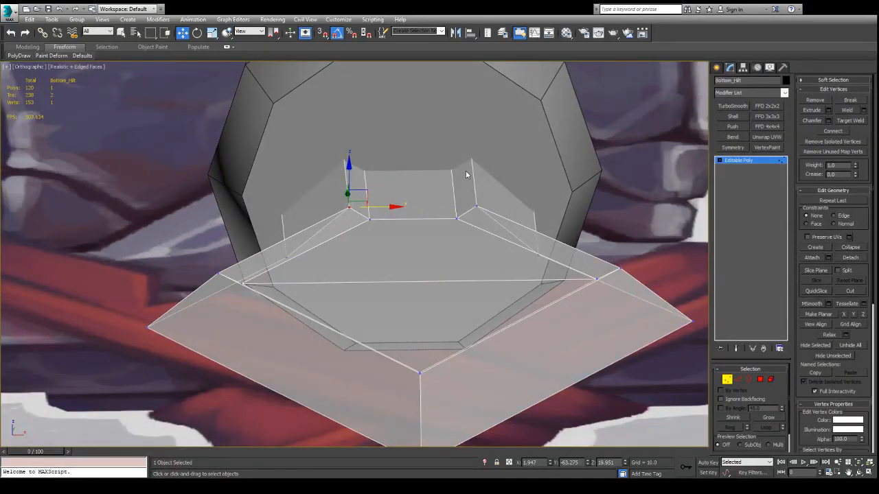
alt+middle_drag(466, 175, 369, 221)
ctrl+click(368, 216)
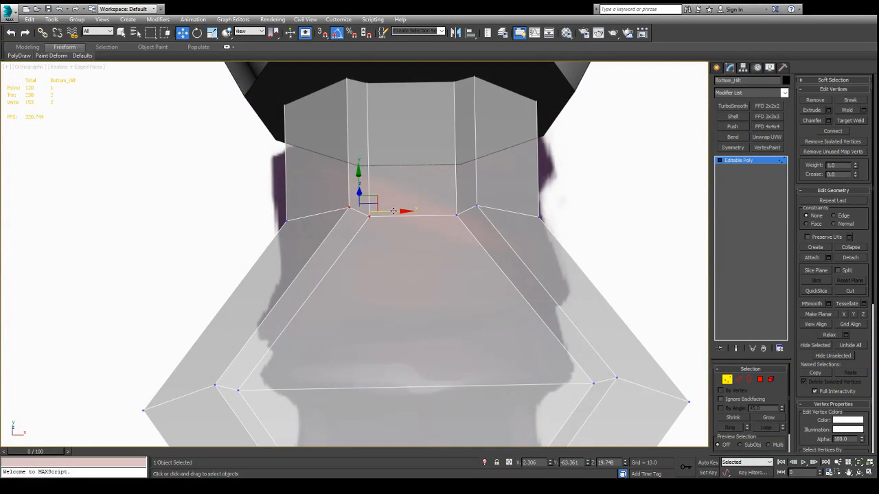
scroll(387, 252, down, 4)
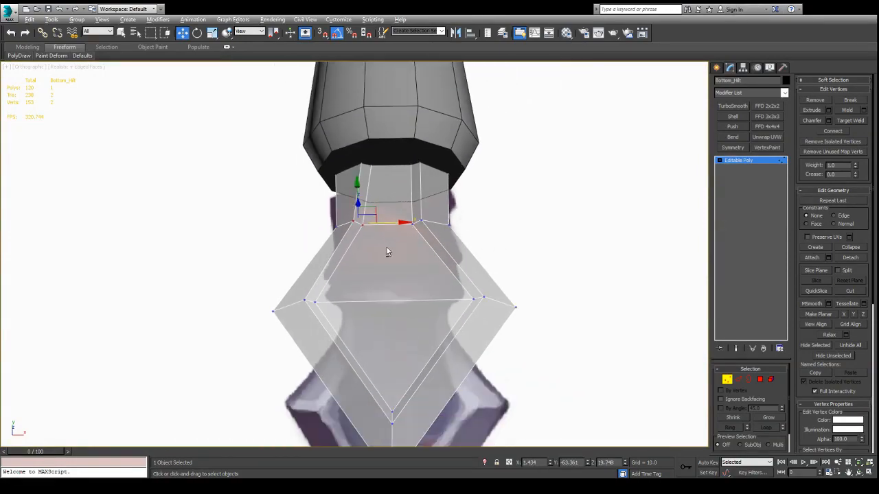
alt+middle_drag(387, 252, 386, 164)
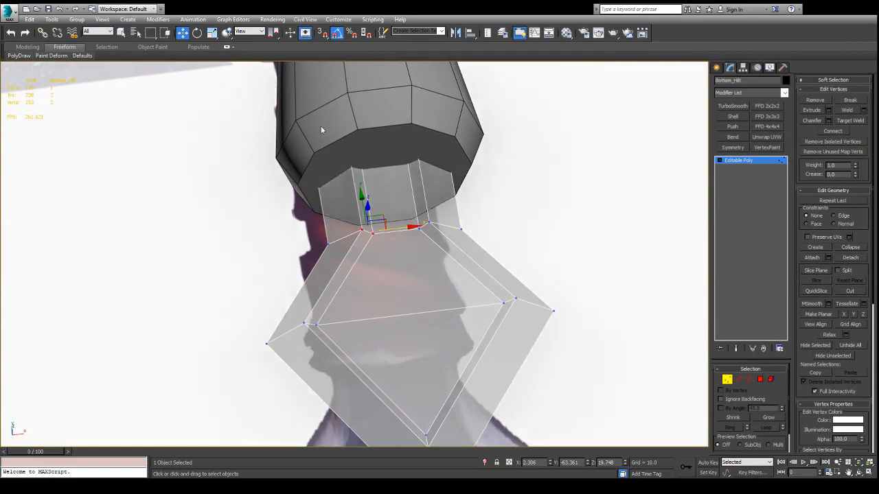
drag(325, 119, 385, 256)
alt+middle_drag(385, 256, 390, 212)
drag(402, 191, 375, 191)
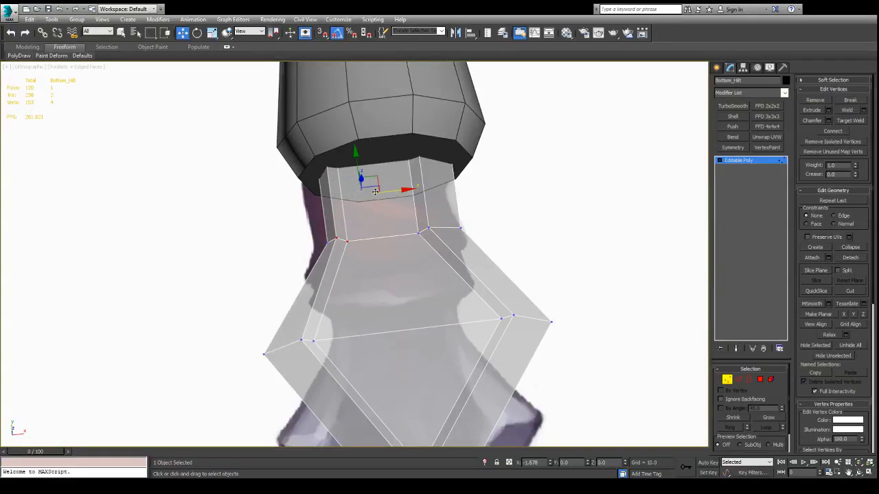
Select the four vertices of the neck's right bevel strip and move them outward about 1.4 units along X.
mouse_move(375, 191)
alt+middle_down()
mouse_move(390, 219)
mouse_move(441, 189)
mouse_move(426, 230)
mouse_move(384, 226)
mouse_move(411, 263)
mouse_move(377, 227)
mouse_move(373, 191)
alt+middle_up()
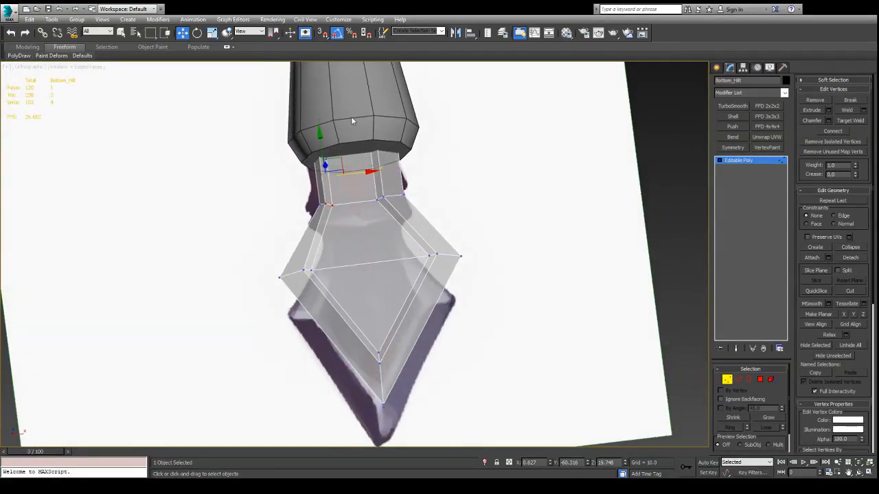
click(395, 180)
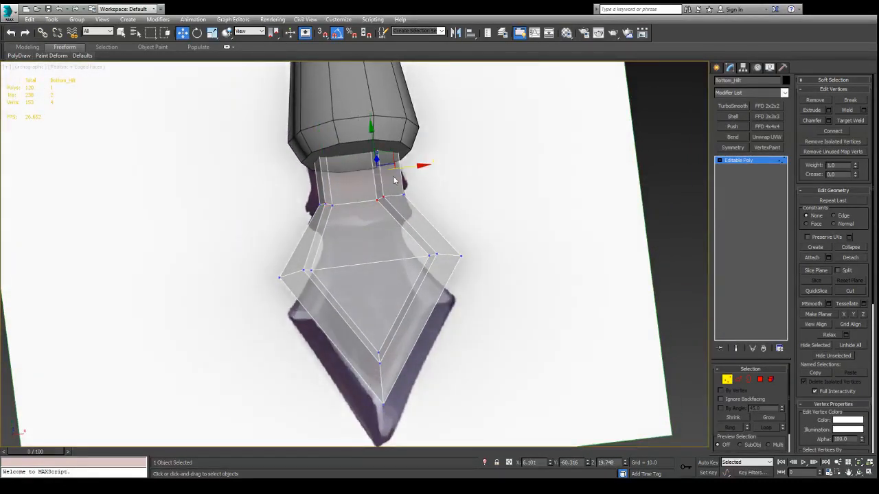
drag(413, 167, 420, 167)
alt+middle_drag(420, 172, 436, 184)
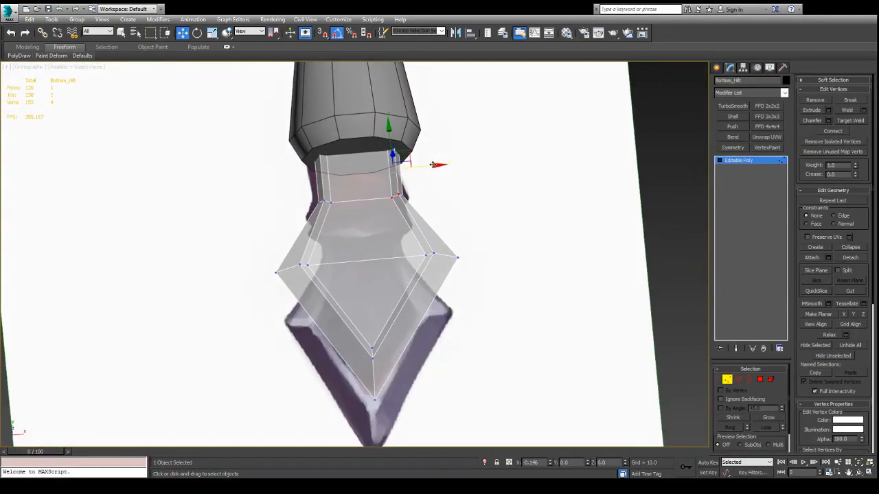
drag(433, 165, 431, 166)
In the top view, nudge the neck's right bevel vertices outward about 0.3 units along X to match the left side, and deselect them.
alt+middle_drag(431, 166, 488, 259)
scroll(321, 232, up, 5)
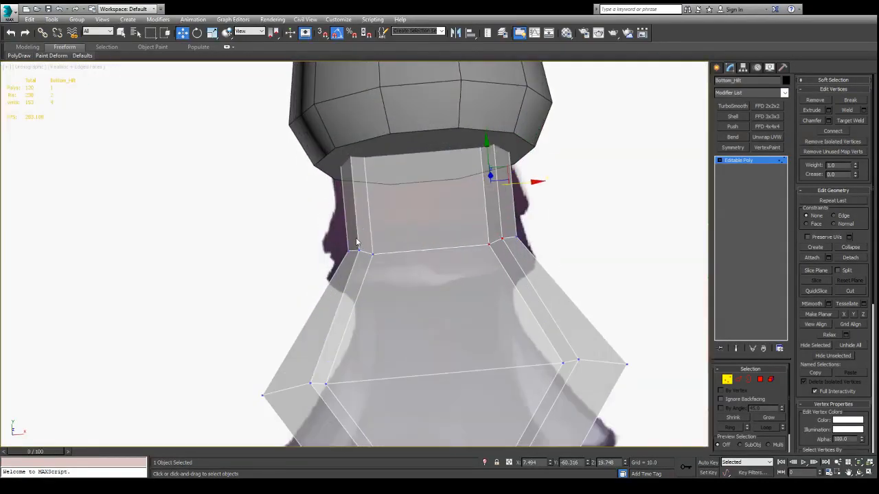
key(t)
scroll(371, 245, up, 2)
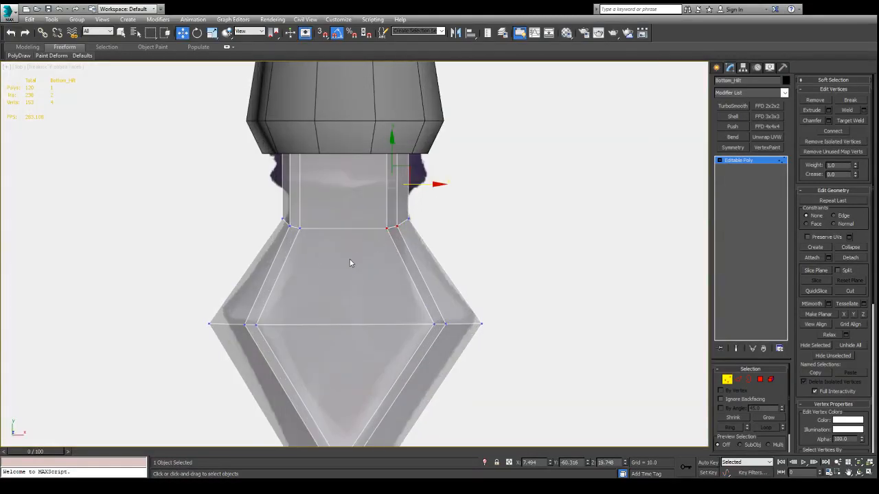
drag(432, 184, 439, 184)
scroll(363, 211, down, 2)
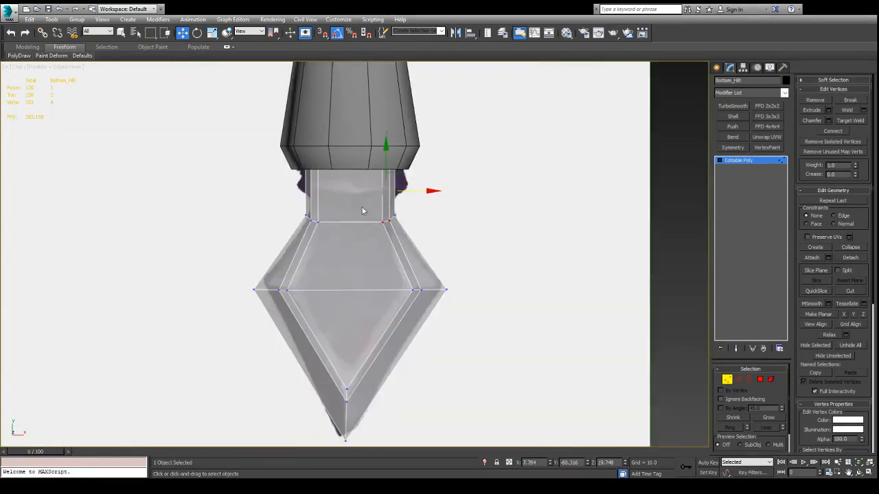
click(502, 221)
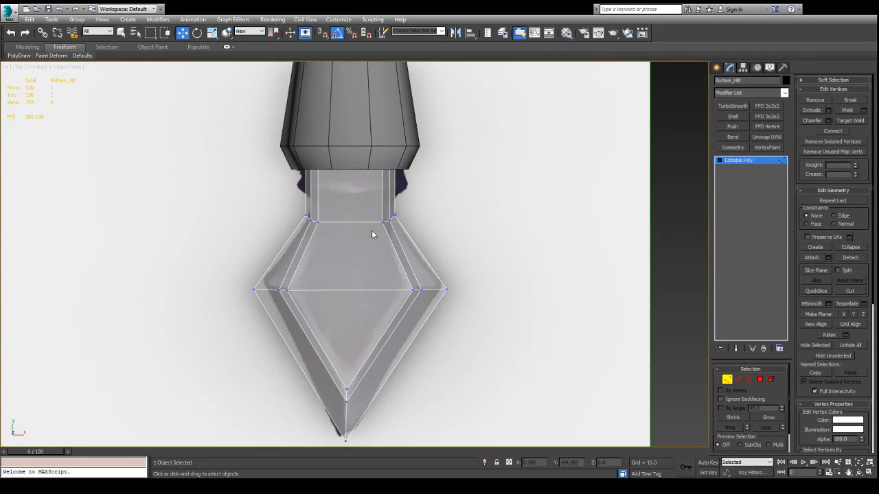
Examine the see-through pommel in perspective from several angles, comparing its neck and bevel with the reference.
scroll(369, 255, down, 2)
key(p)
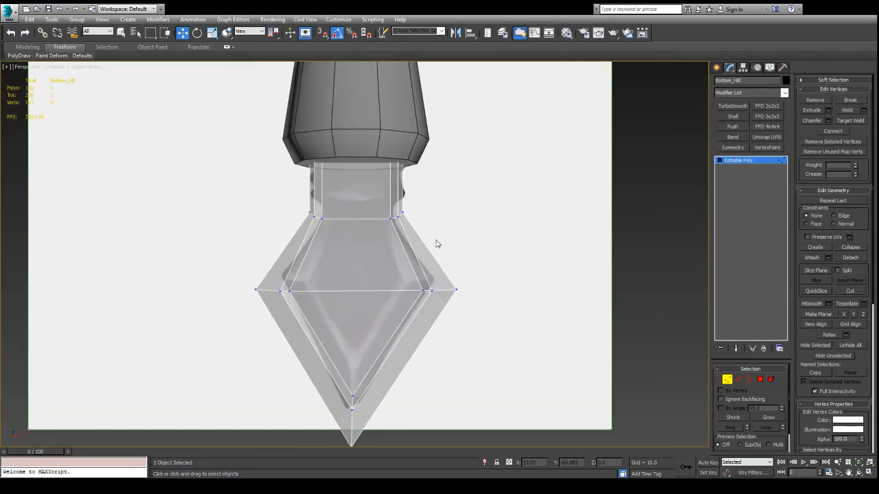
scroll(437, 244, down, 2)
alt+middle_drag(490, 279, 452, 305)
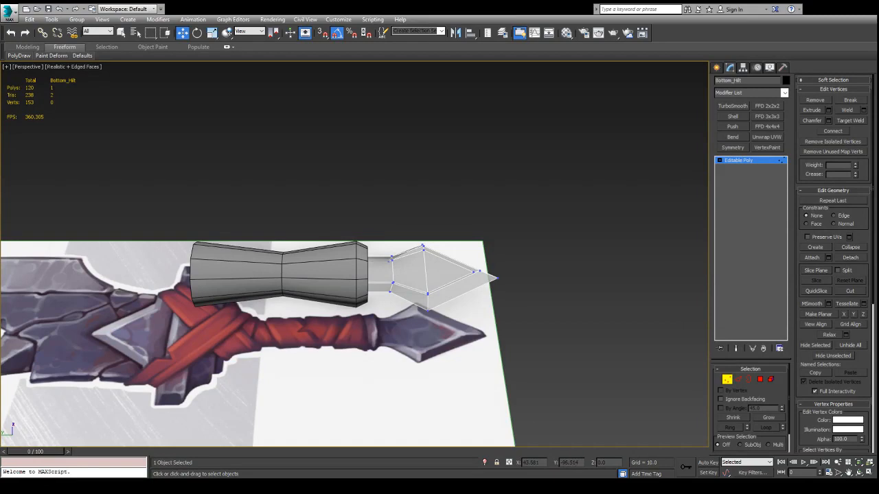
alt+middle_drag(480, 236, 498, 267)
scroll(420, 273, up, 3)
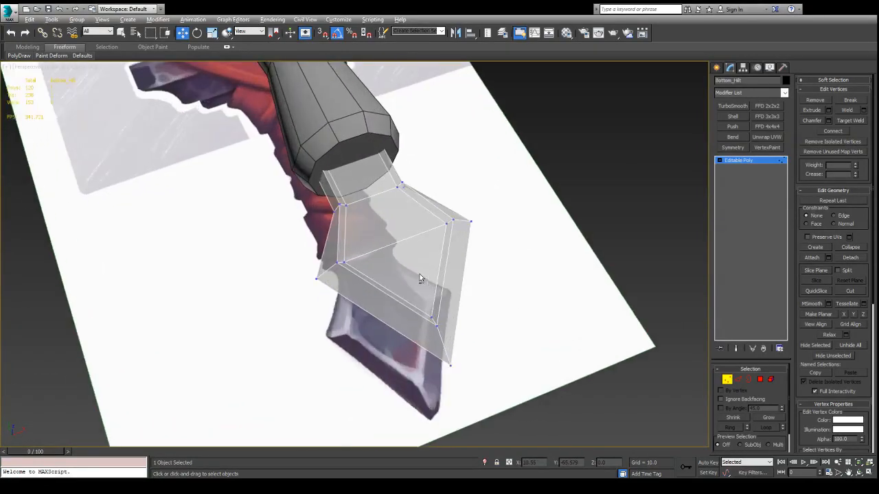
alt+middle_drag(420, 274, 480, 225)
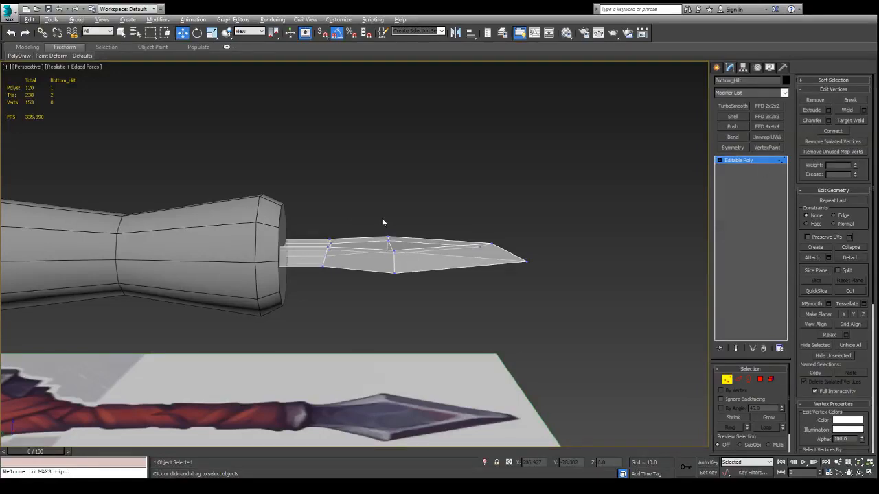
alt+middle_drag(383, 222, 455, 210)
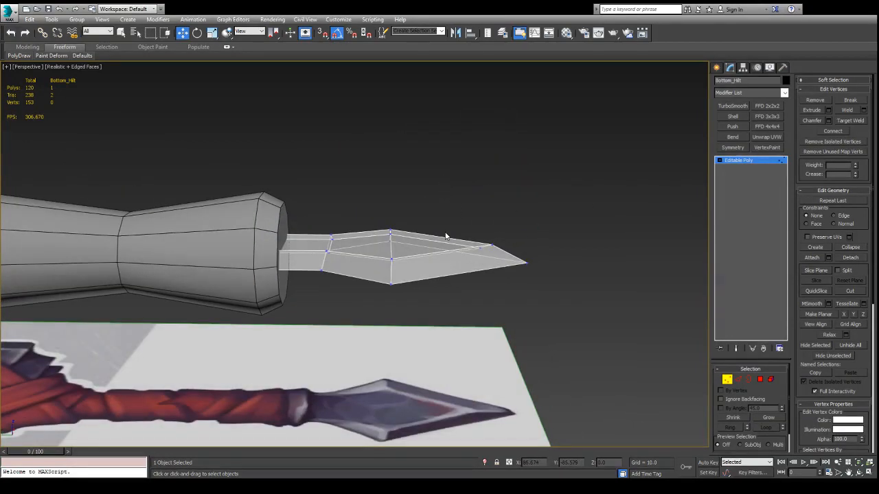
Leave vertex editing and apply a Symmetry modifier to the pommel mirrored on the Z axis, checking the mirrored shape.
key(1)
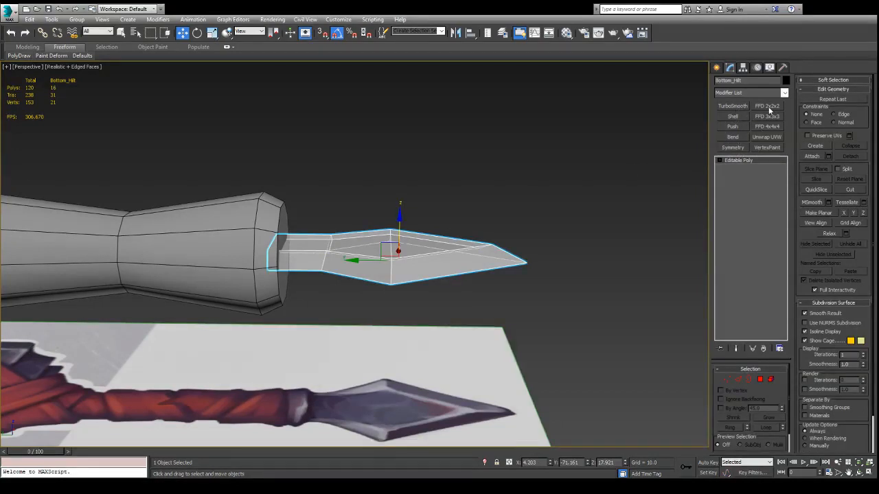
click(732, 147)
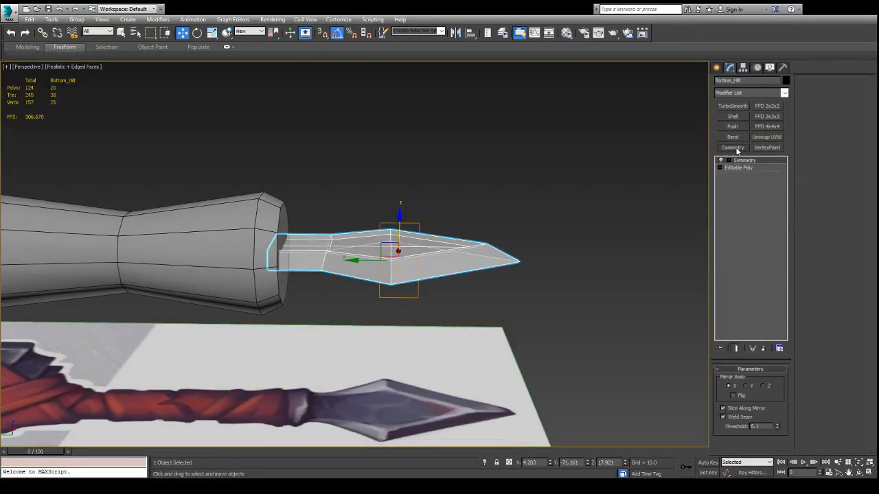
click(763, 386)
alt+middle_drag(499, 259, 563, 286)
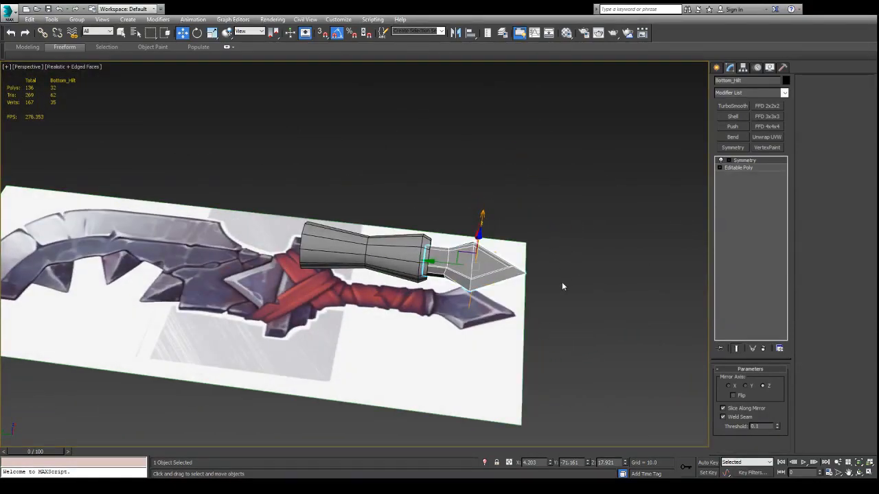
scroll(504, 240, up, 5)
alt+middle_drag(505, 240, 507, 221)
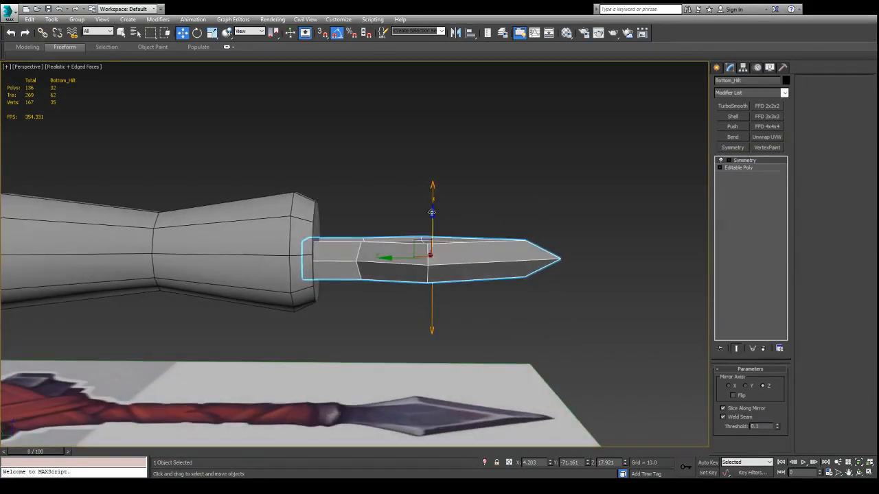
Move the Symmetry modifier's Mirror plane slightly down along Z and check the seam between the pommel's halves.
click(720, 161)
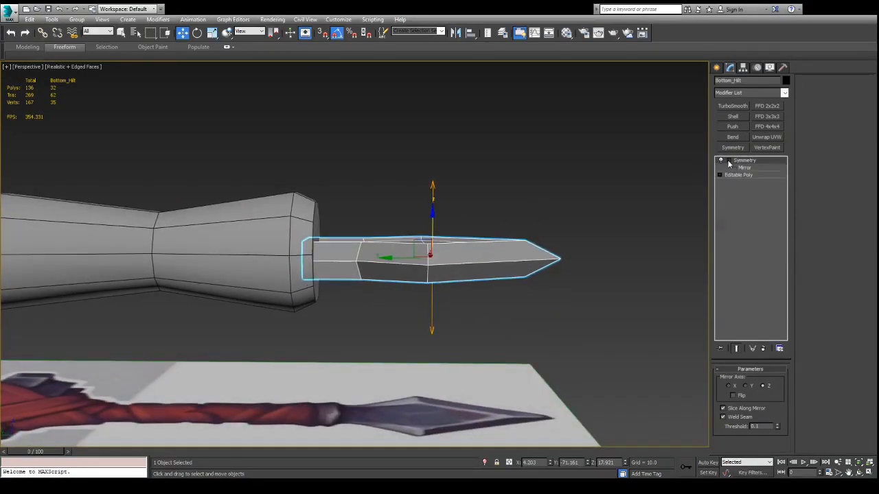
click(743, 169)
click(742, 167)
click(743, 168)
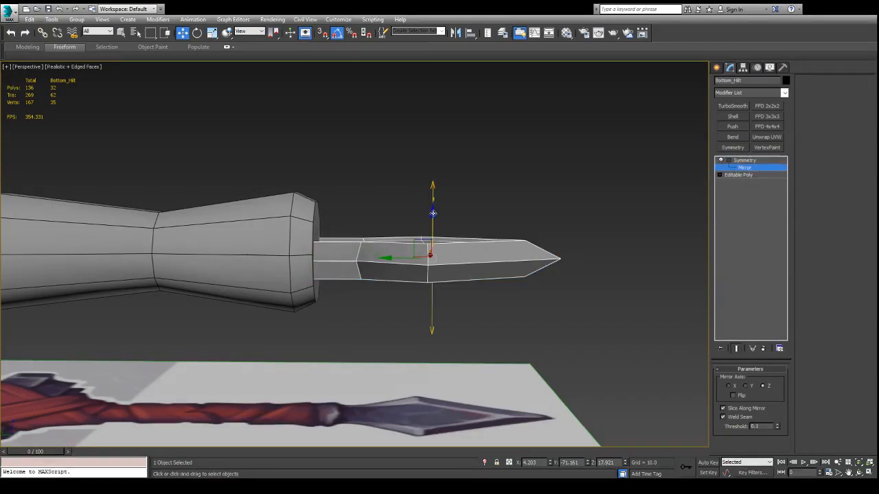
drag(432, 214, 432, 218)
click(738, 162)
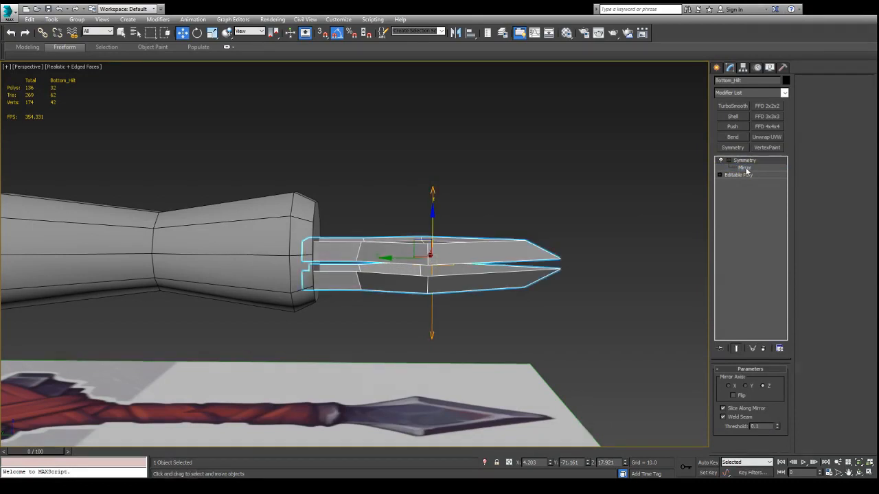
click(745, 168)
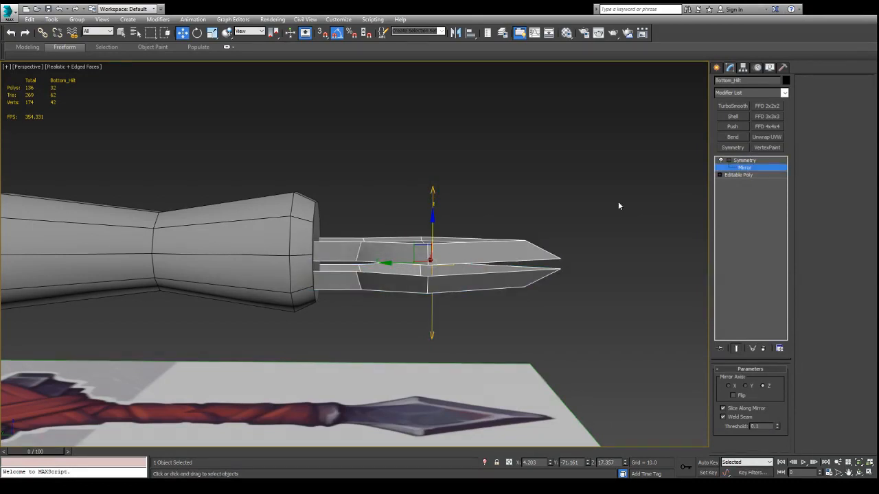
mouse_move(431, 218)
mouse_down()
mouse_move(433, 207)
mouse_move(435, 219)
mouse_up()
alt+middle_drag(487, 213, 364, 211)
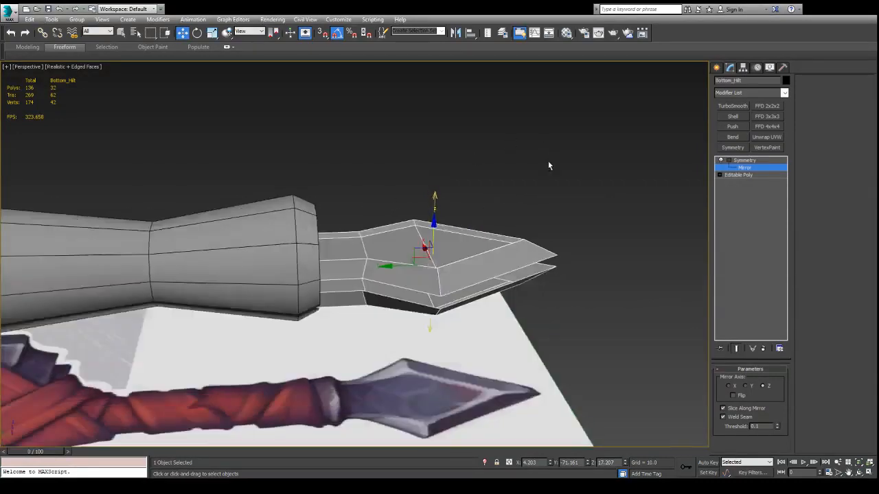
alt+middle_drag(548, 161, 355, 139)
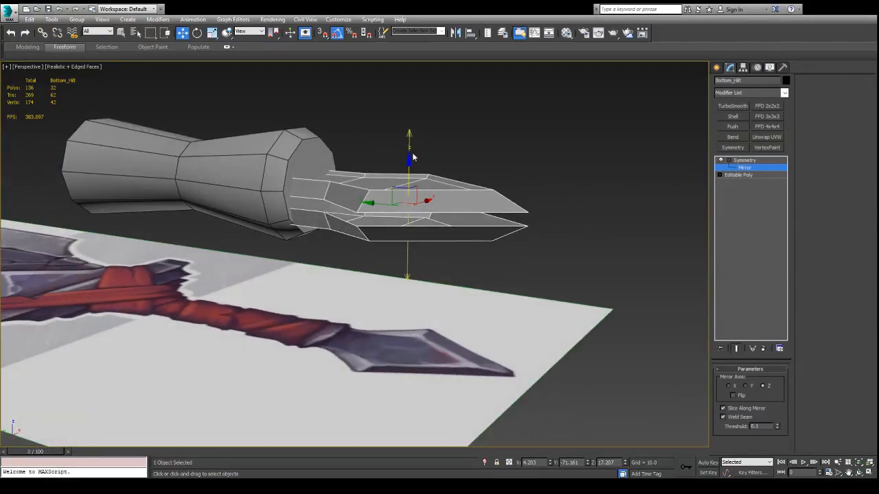
Raise the pommel's Symmetry mirror plane about 0.7 units along Z to close the gap between the halves, and collapse the modifier into the Editable Poly.
drag(409, 161, 412, 156)
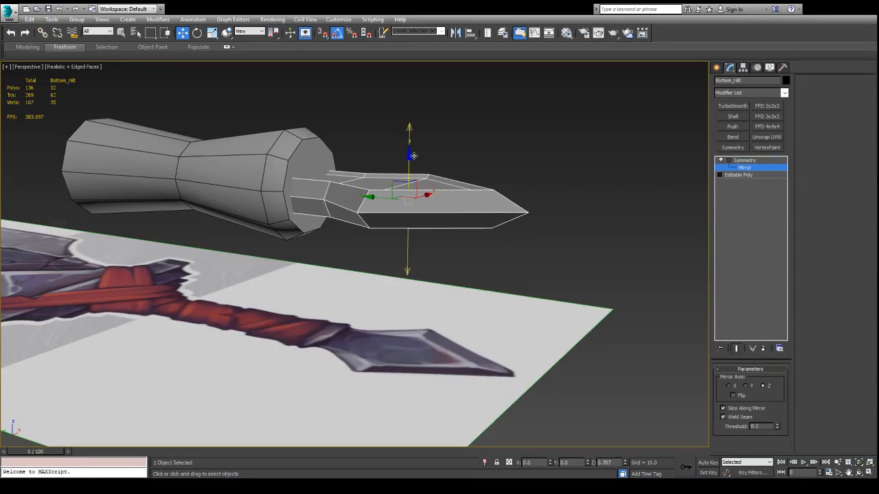
alt+middle_drag(412, 156, 502, 148)
key(1)
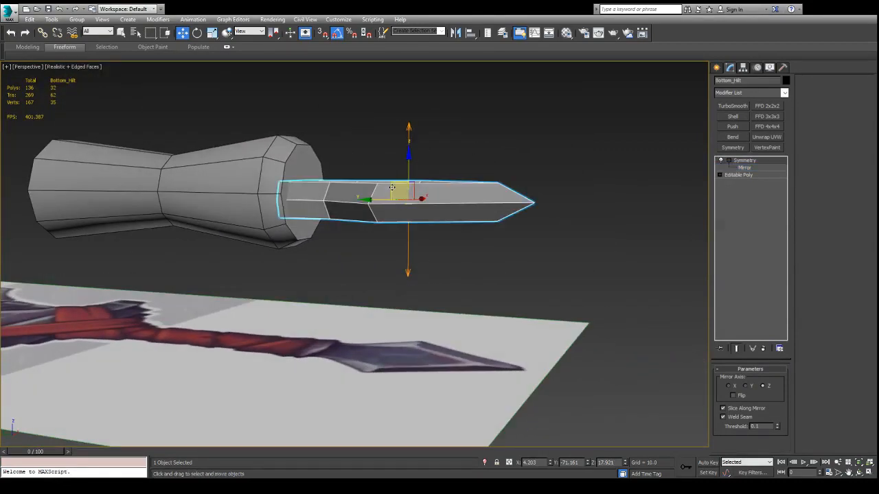
key(alt+c)
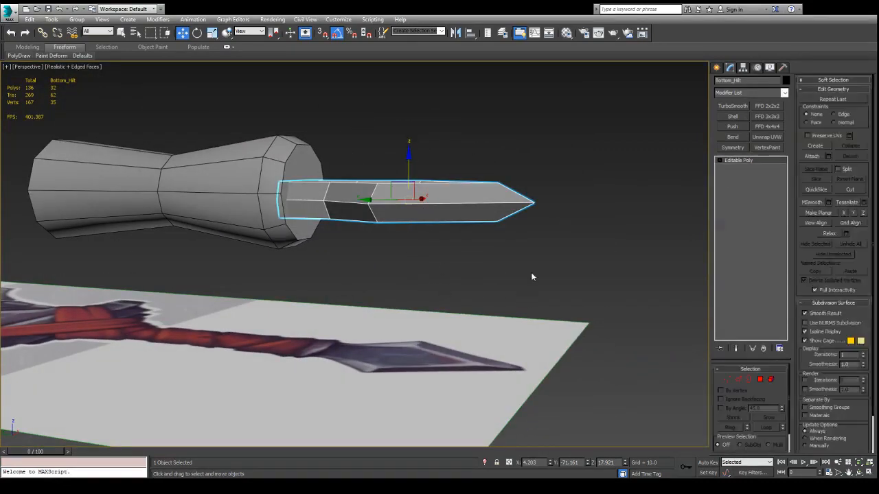
Move the whole pommel up about 0.8 units along Z to centre it on the end of the handle.
click(557, 142)
scroll(557, 141, down, 2)
alt+middle_drag(557, 141, 522, 188)
click(402, 302)
alt+middle_drag(402, 302, 435, 255)
drag(401, 259, 402, 254)
alt+middle_drag(403, 254, 457, 274)
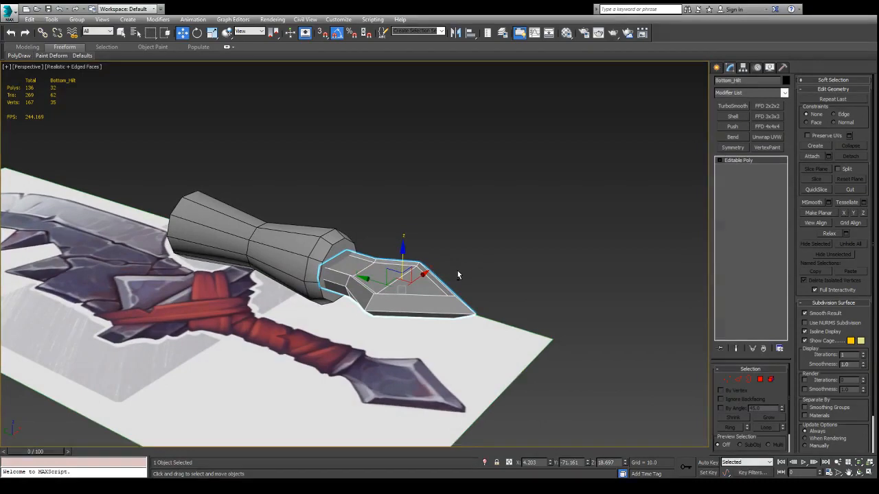
Deselect the pommel and compare the whole sword with the reference image in the top view.
scroll(294, 199, down, 5)
alt+middle_drag(294, 199, 407, 210)
key(t)
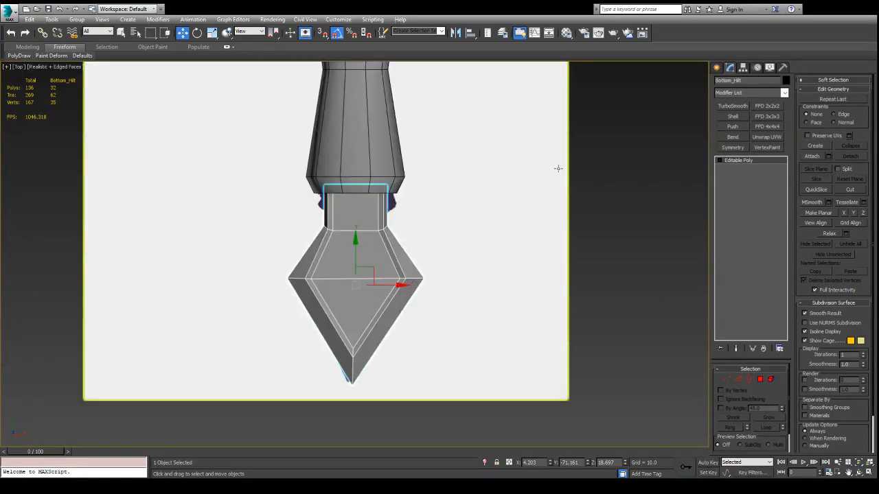
click(450, 112)
scroll(447, 113, down, 2)
middle_drag(459, 114, 416, 320)
scroll(417, 320, down, 1)
scroll(447, 302, down, 2)
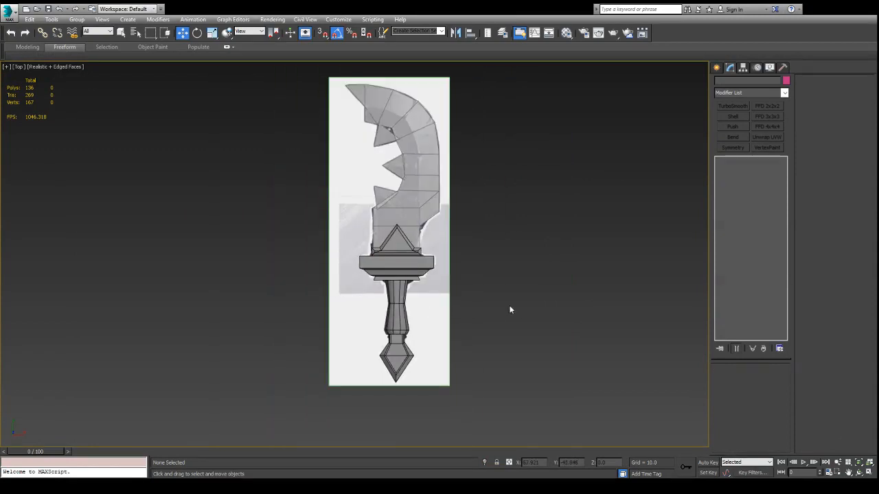
Select the two edge loops at the handle's pommel end and move them along Y toward the pommel, over part of its neck.
scroll(476, 268, up, 7)
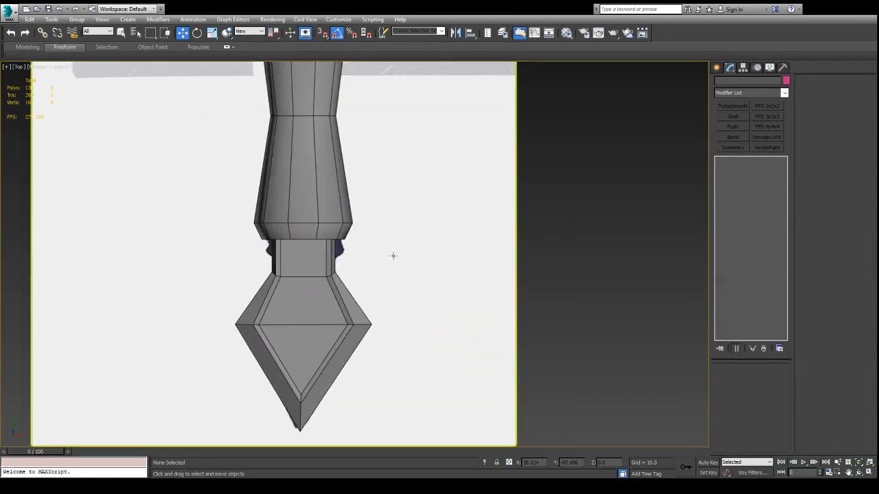
middle_drag(394, 255, 443, 245)
click(364, 209)
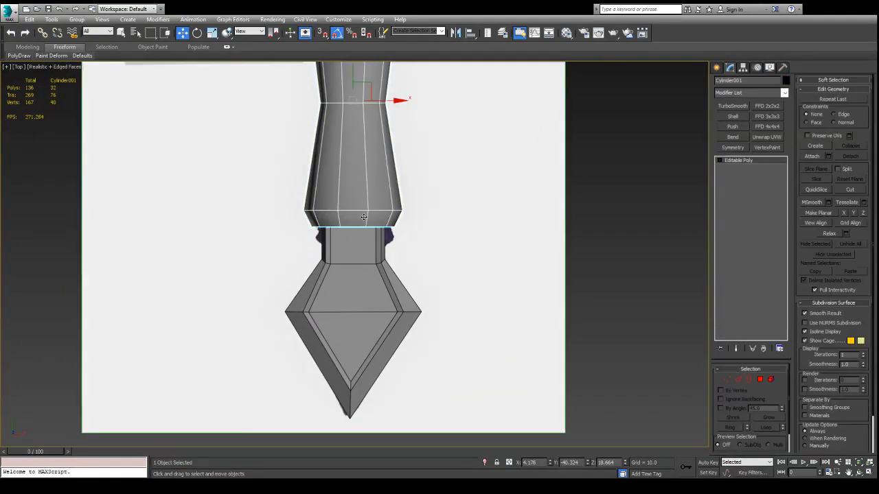
key(2)
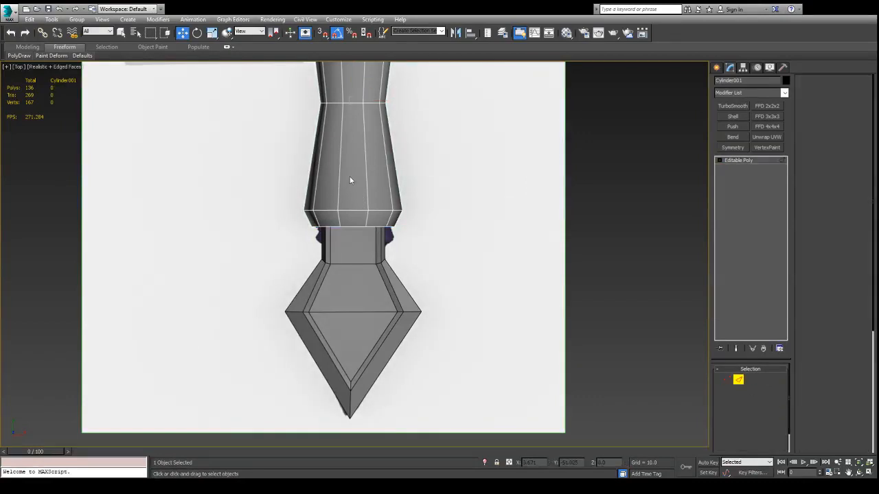
click(348, 210)
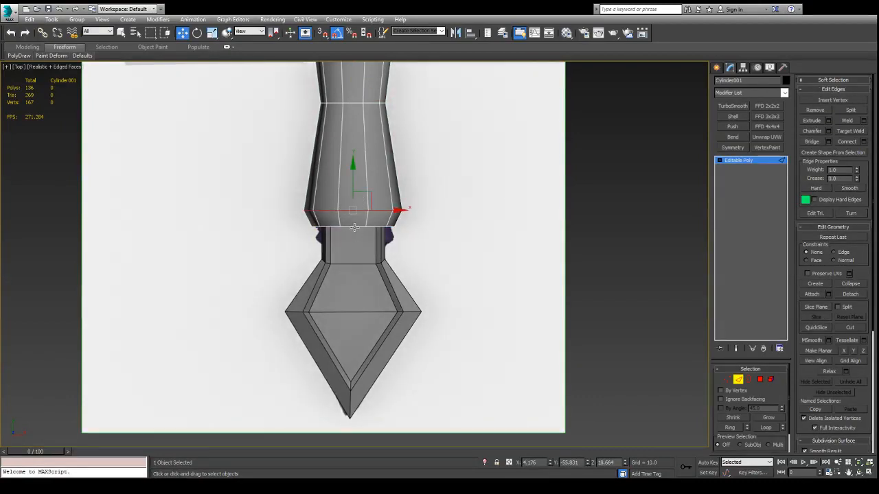
click(354, 227)
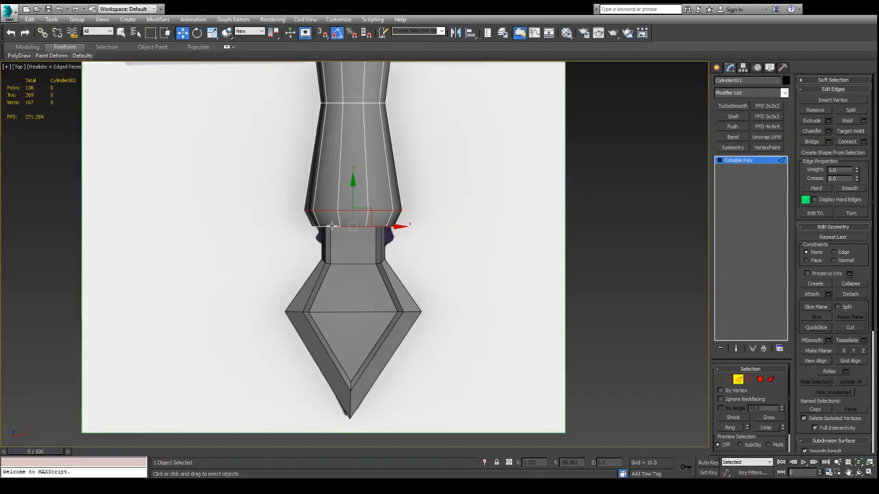
alt+middle_drag(331, 225, 338, 224)
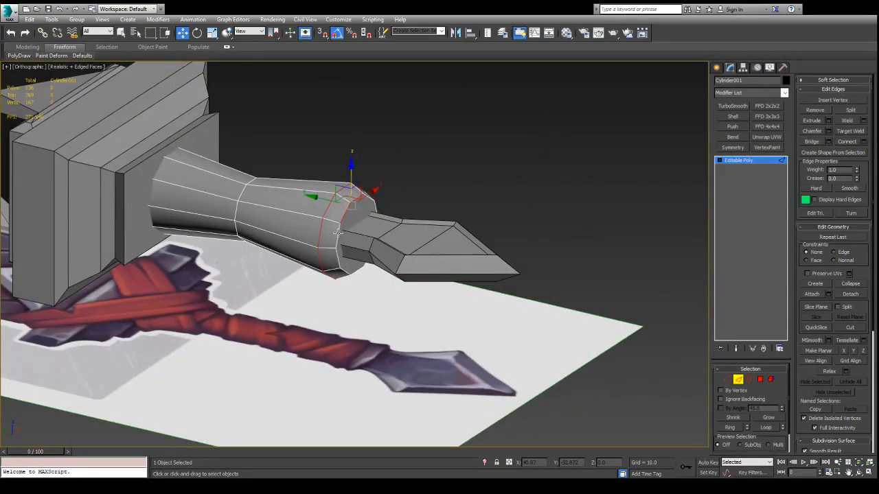
ctrl+click(337, 233)
alt+middle_drag(351, 272, 325, 236)
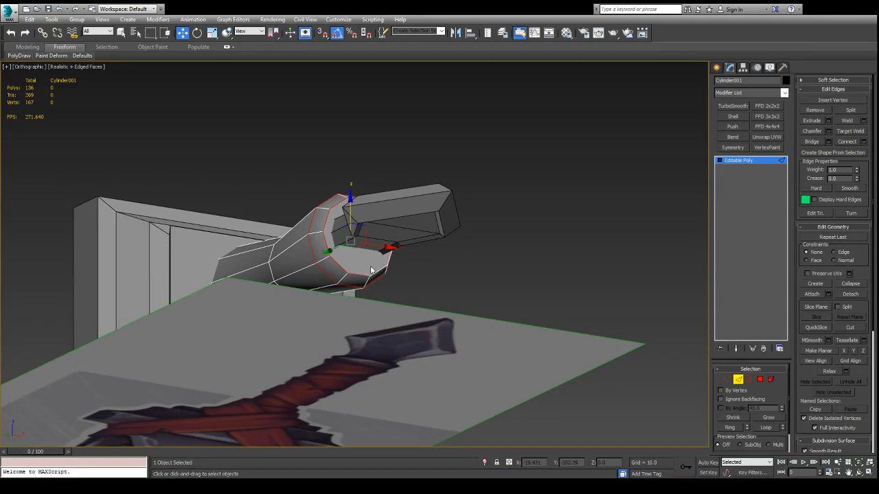
mouse_move(375, 271)
alt+middle_down()
mouse_move(390, 296)
mouse_move(386, 265)
alt+middle_up()
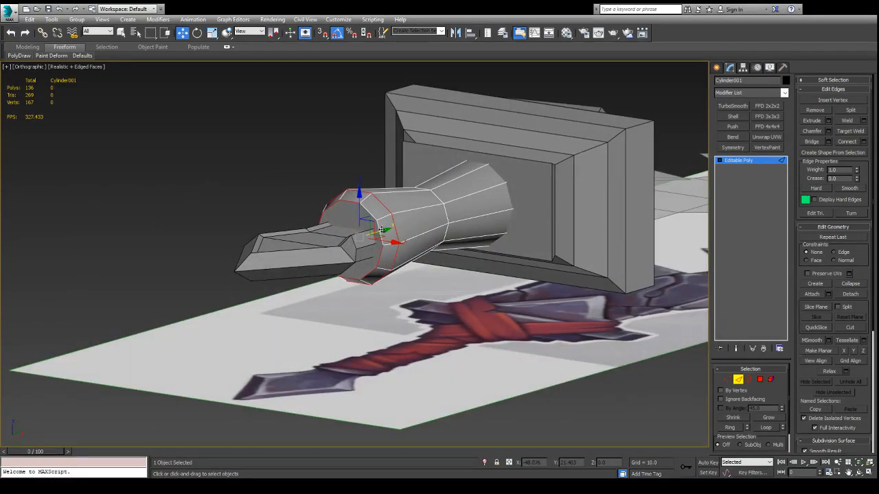
alt+middle_drag(369, 211, 418, 261)
key(t)
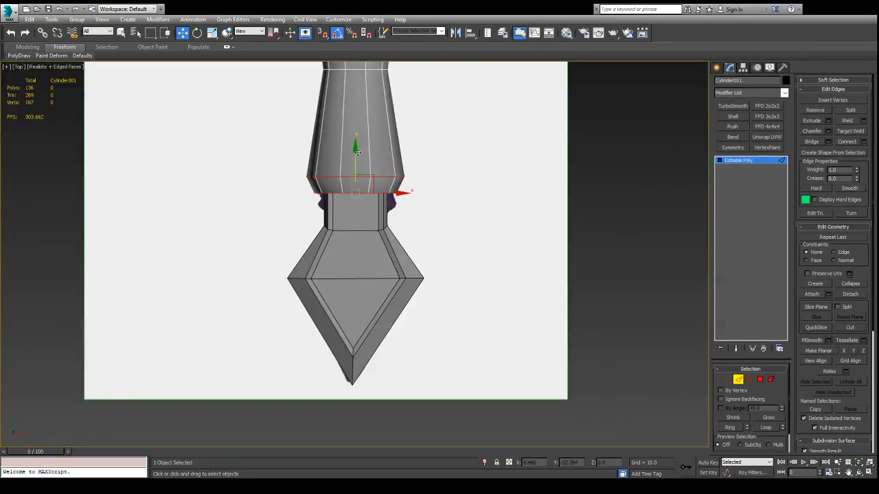
drag(356, 146, 355, 166)
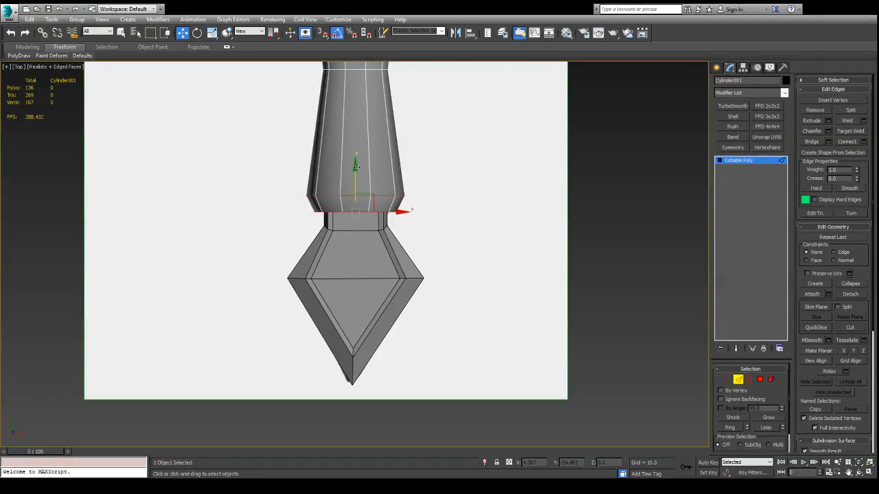
Scale the two edge loops at the handle's pommel end inward to narrow the rim around the pommel's neck.
scroll(415, 144, down, 8)
middle_drag(521, 205, 557, 243)
scroll(449, 253, up, 8)
alt+middle_drag(450, 253, 511, 174)
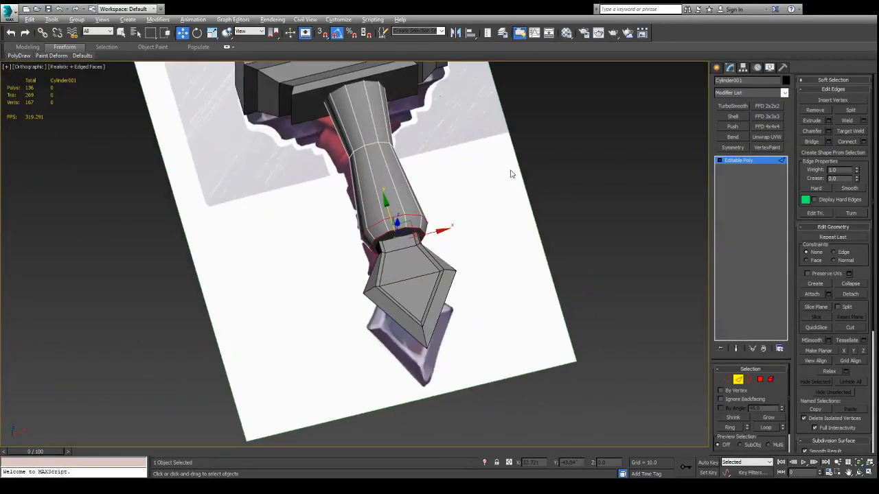
key(e)
key(r)
drag(394, 244, 393, 252)
alt+middle_drag(530, 161, 461, 182)
scroll(442, 219, up, 5)
alt+middle_drag(443, 219, 375, 154)
scroll(384, 223, up, 3)
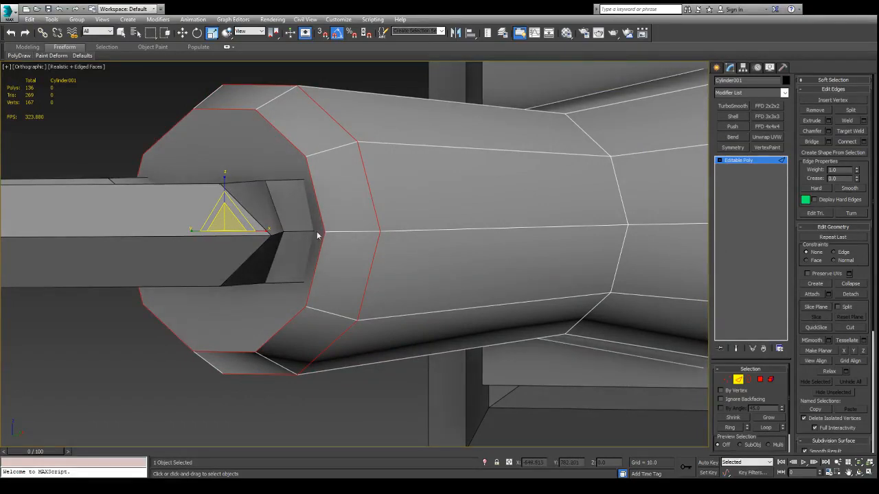
Inspect the handle's narrowed end and its join with the pommel from several angles and from the top, leaving edge editing.
scroll(309, 227, down, 3)
alt+middle_drag(310, 227, 382, 229)
click(516, 117)
alt+middle_drag(516, 118, 621, 124)
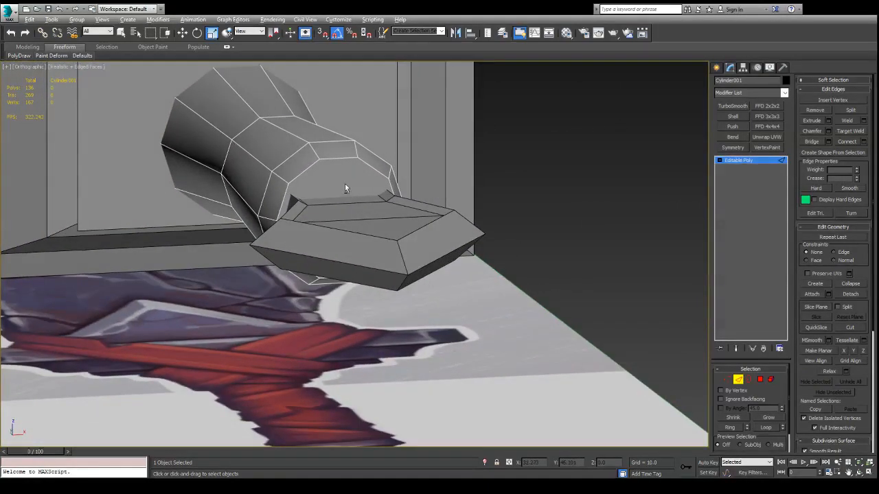
alt+middle_drag(345, 186, 366, 177)
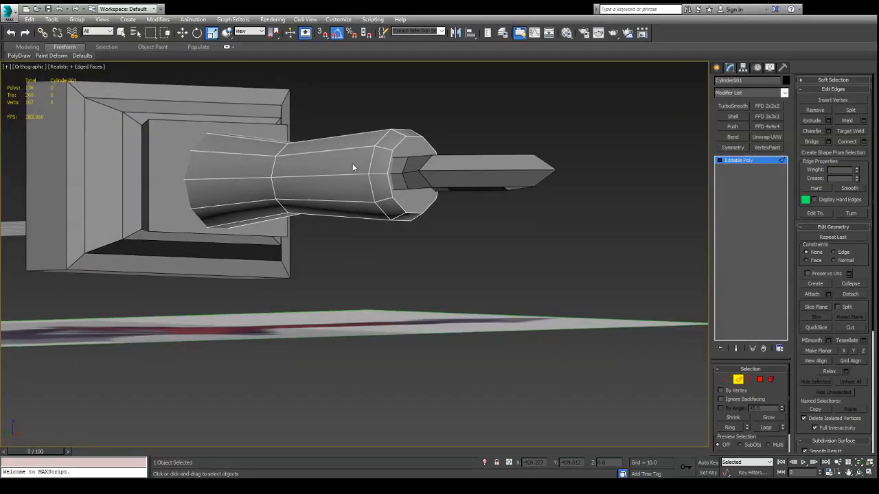
scroll(525, 106, down, 5)
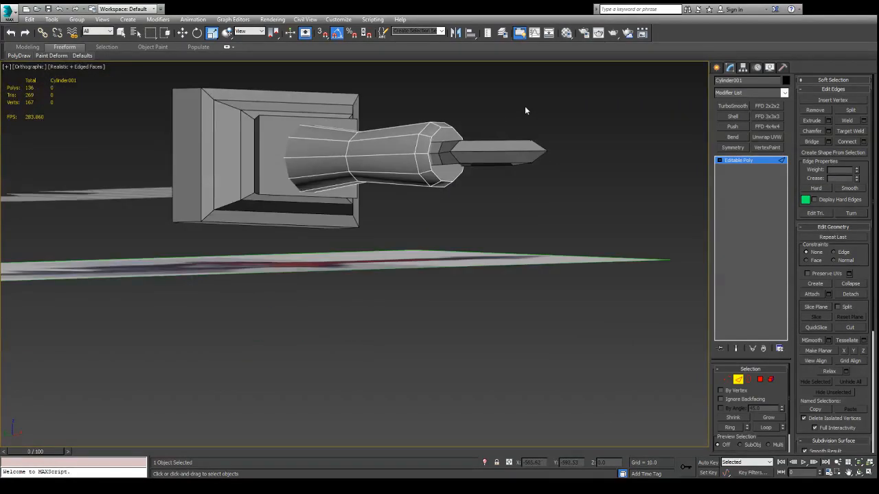
alt+middle_drag(515, 105, 486, 162)
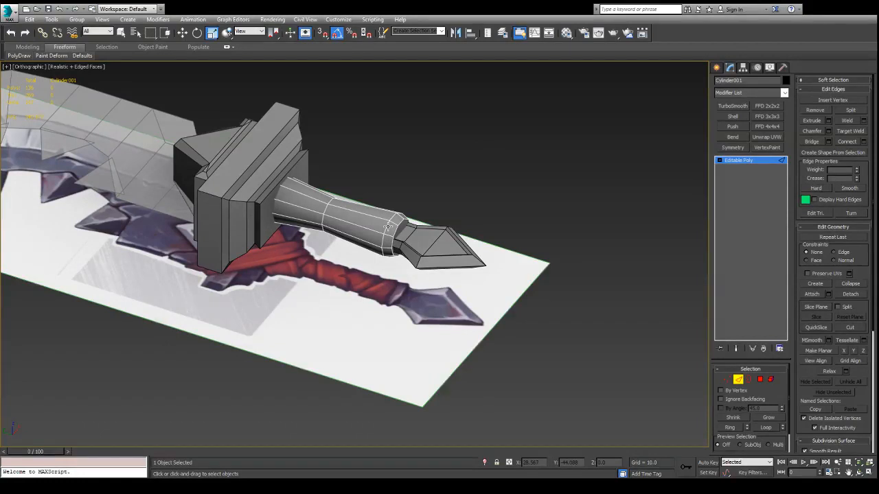
click(343, 210)
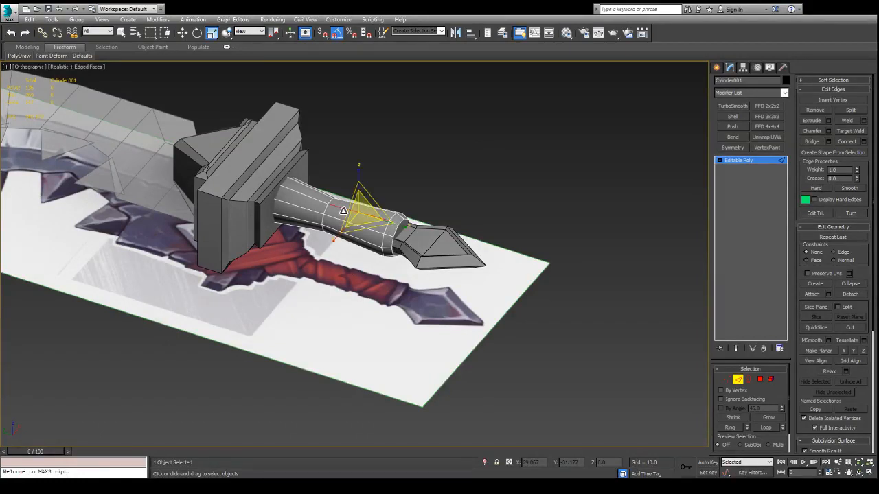
key(2)
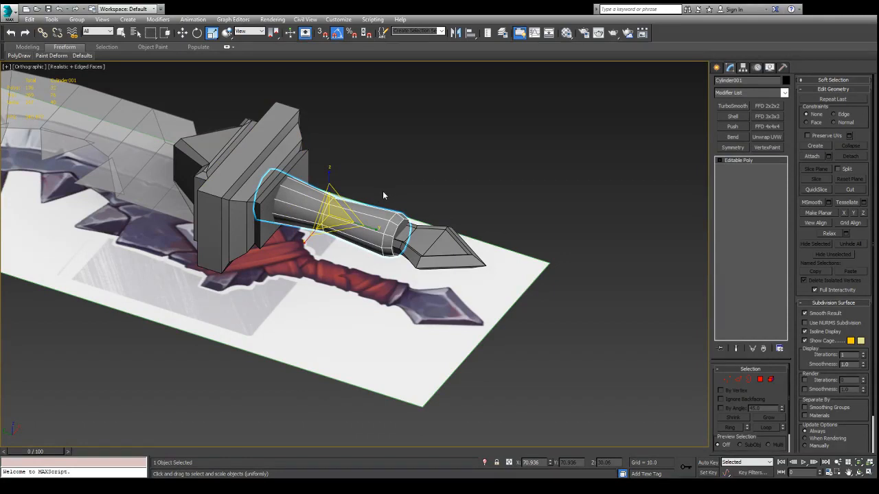
key(t)
scroll(364, 204, down, 3)
middle_drag(364, 165, 336, 270)
scroll(335, 270, down, 2)
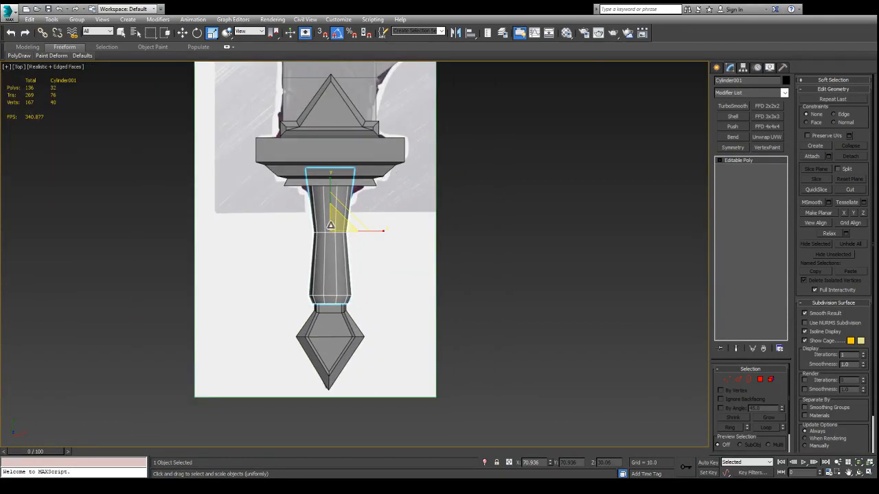
key(w)
shift+drag(373, 232, 511, 241)
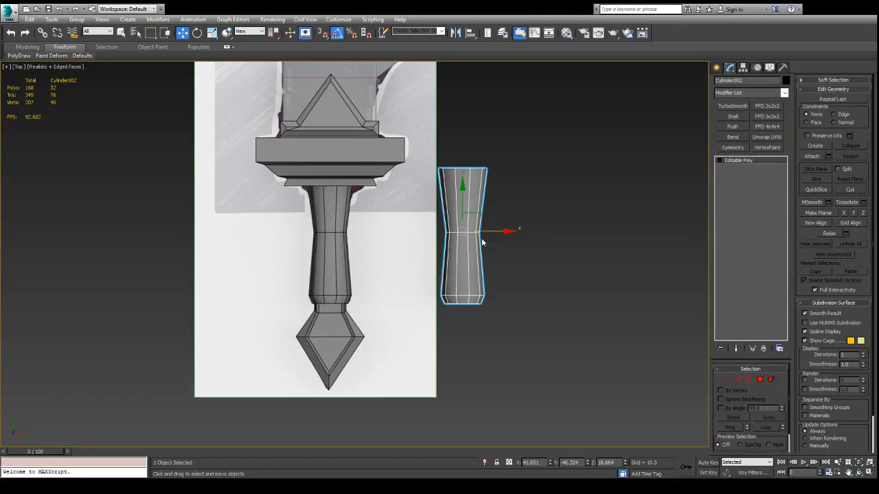
key(Delete)
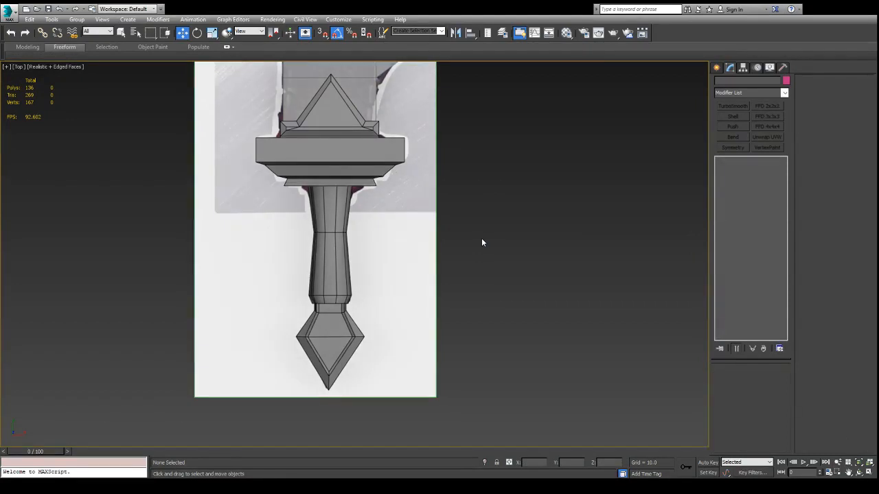
Copy the handle along X to just beside the reference image and delete the cap polygon at the copy's guard end.
click(326, 247)
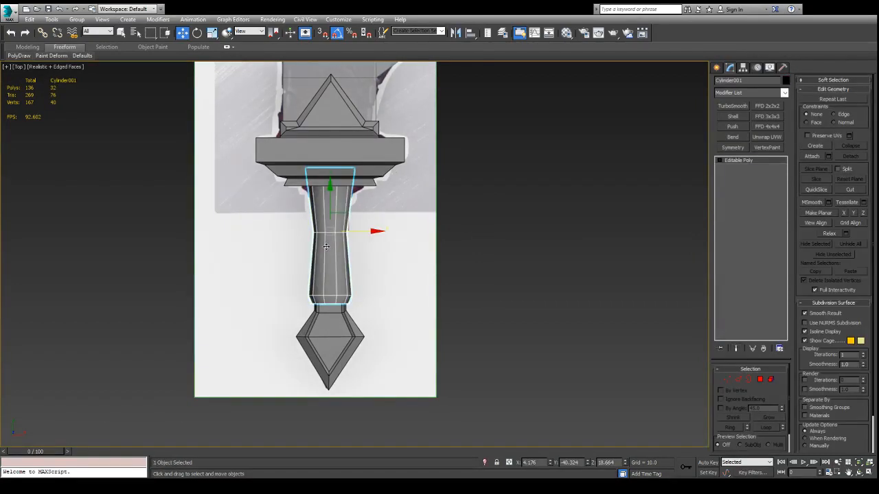
shift+drag(361, 232, 491, 236)
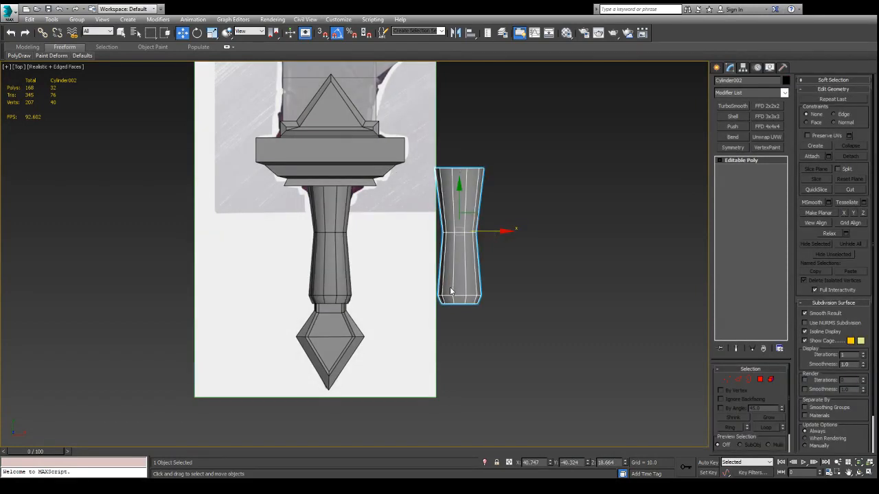
alt+middle_drag(451, 291, 436, 252)
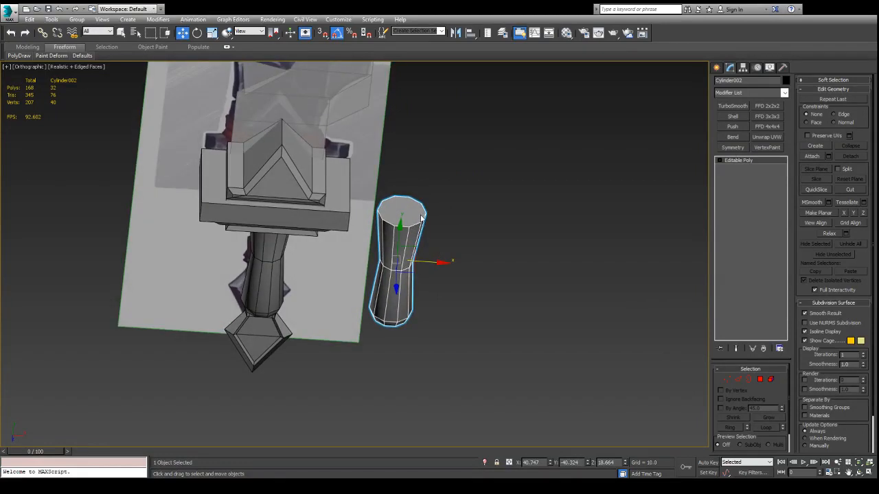
key(4)
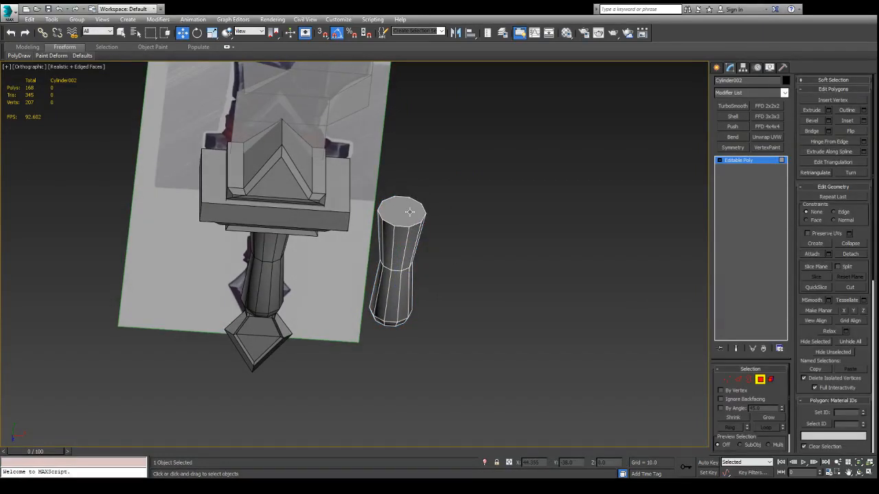
click(409, 211)
key(Delete)
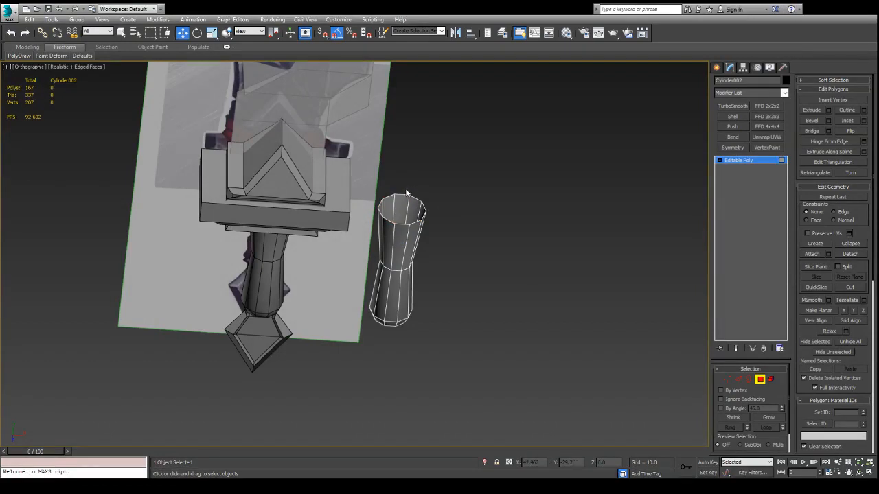
Extend the open border at the handle copy's guard end along Y and flare it outward by scaling.
click(400, 197)
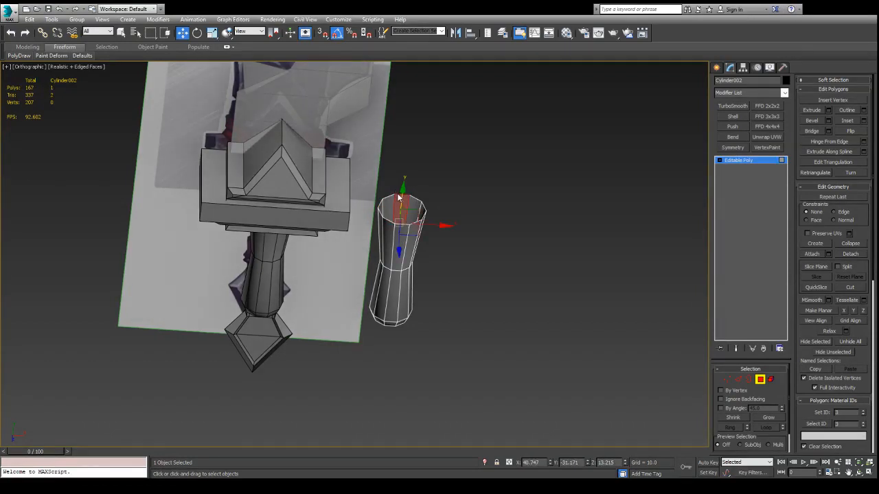
key(3)
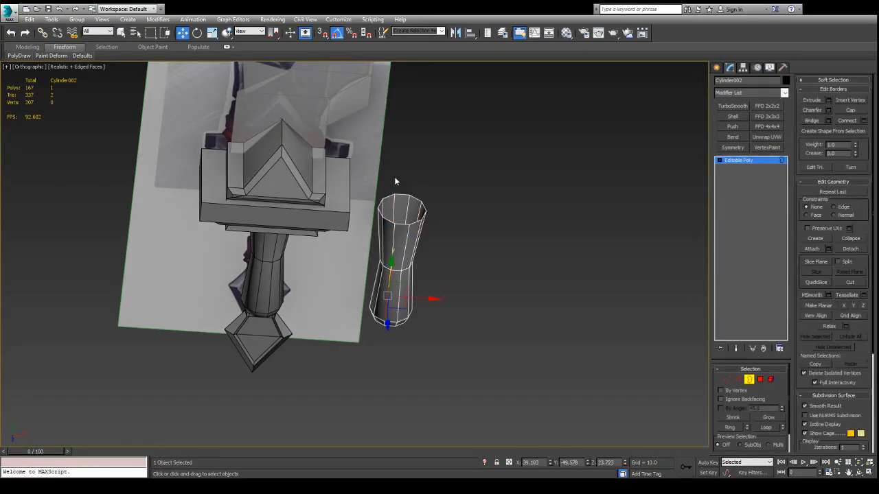
click(415, 220)
scroll(442, 222, up, 5)
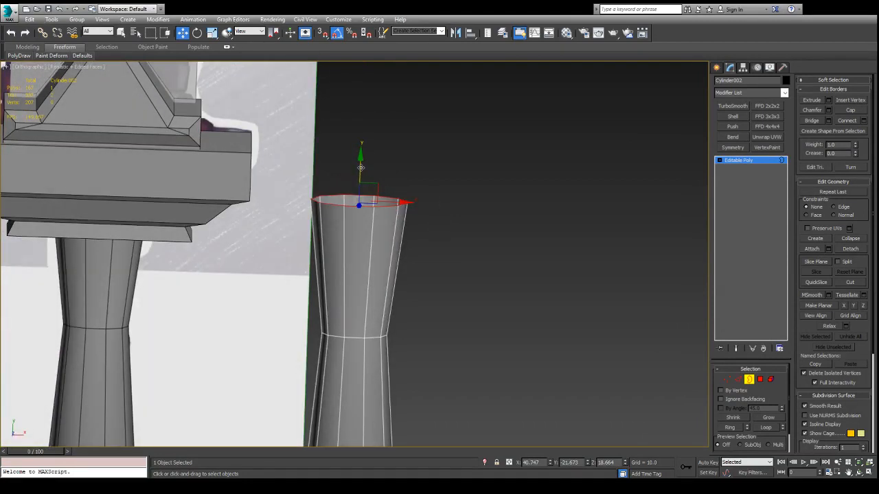
shift+drag(361, 167, 372, 108)
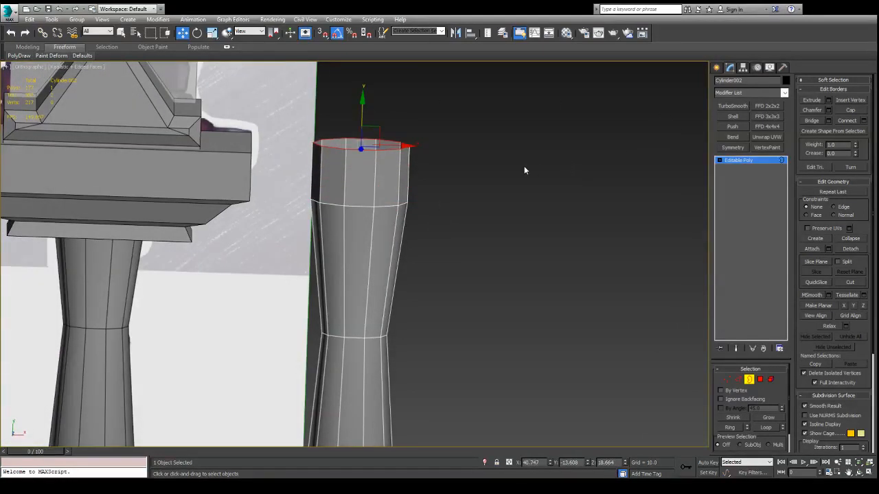
key(e)
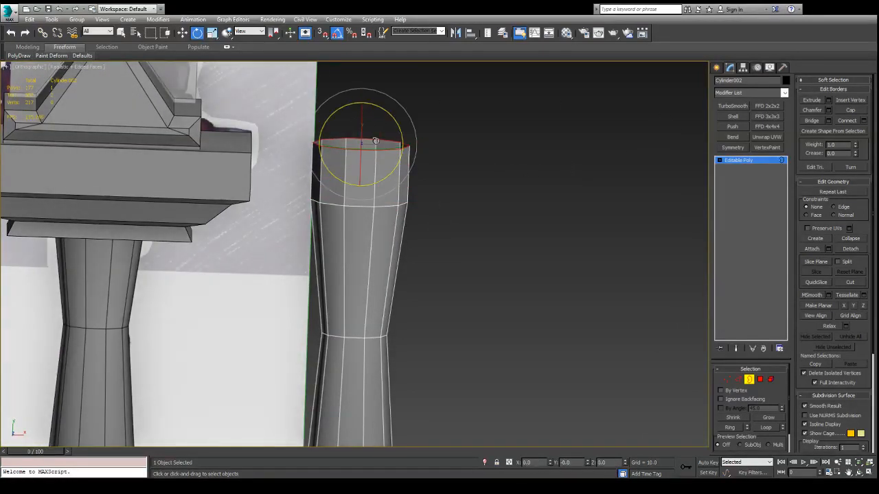
key(r)
drag(361, 131, 369, 73)
key(w)
Scale the handle copy's open border inward into a taper and extend it once more along Y.
alt+middle_drag(369, 73, 348, 153)
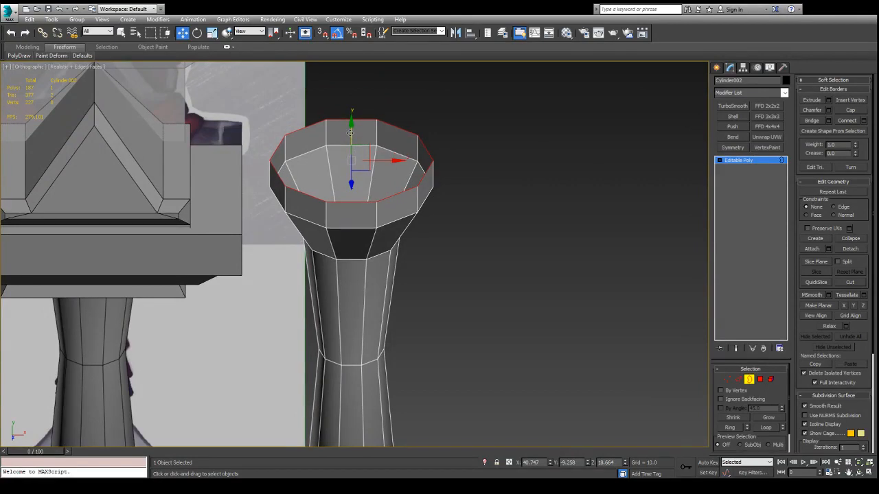
key(e)
key(r)
drag(356, 156, 359, 169)
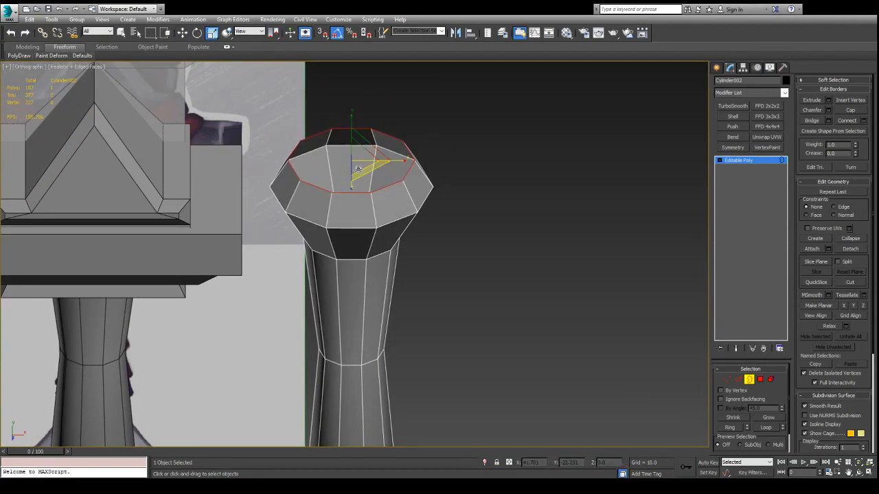
key(w)
shift+drag(352, 131, 352, 96)
scroll(434, 148, down, 5)
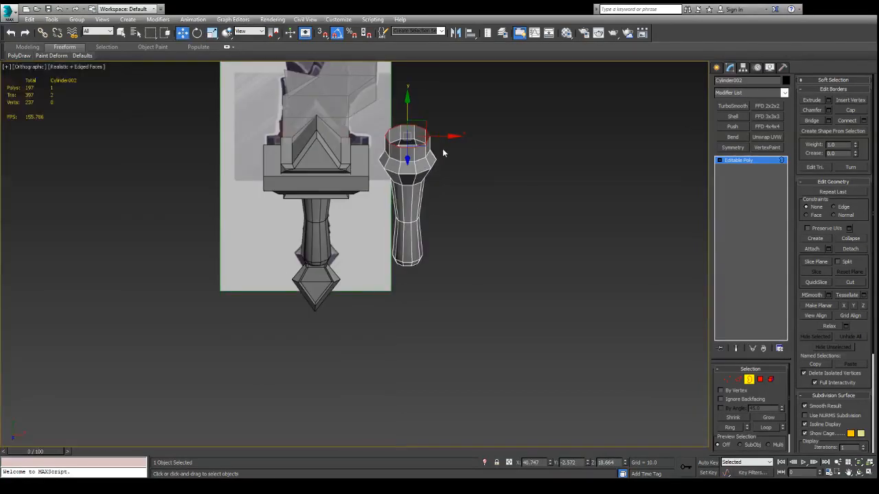
alt+middle_drag(443, 151, 432, 192)
Undo all the border extensions and scaling on the handle copy.
key(ctrl+z)
key(ctrl+z)
key(ctrl+z)
key(ctrl+z)
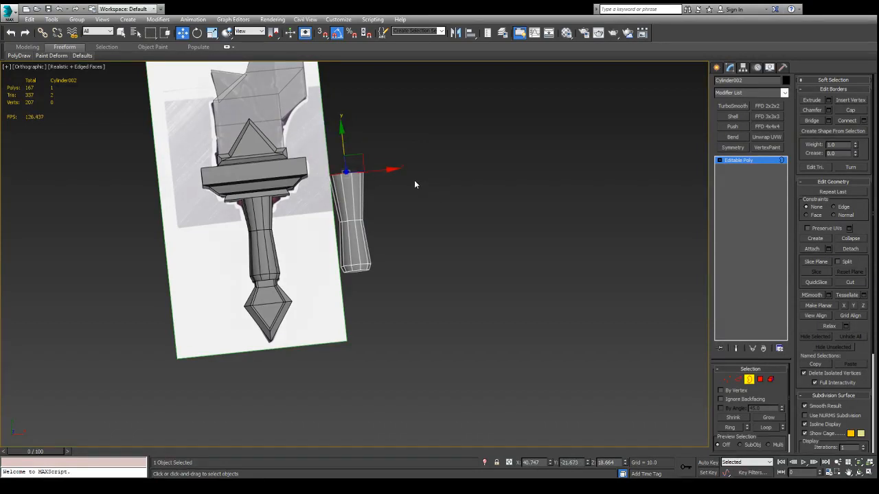
Delete the handle copy's polygons from the middle edge loop to the pommel end, keeping only the guard-side section.
scroll(362, 201, up, 2)
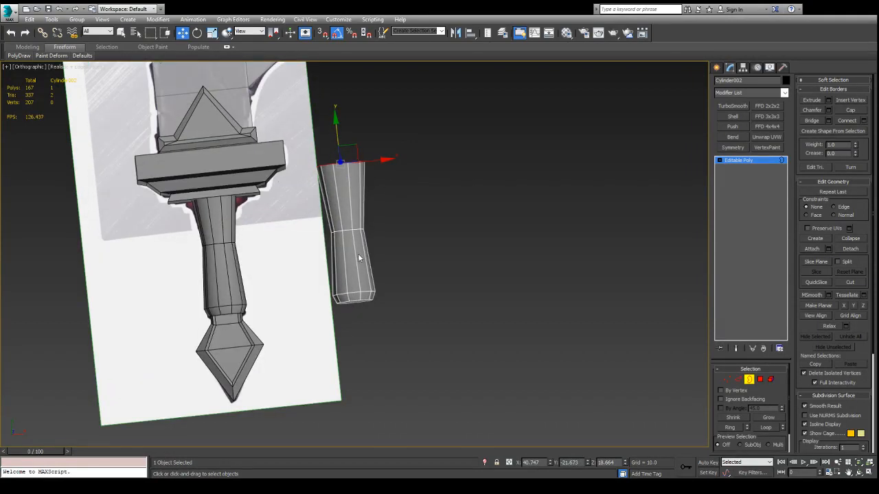
key(4)
drag(316, 260, 443, 333)
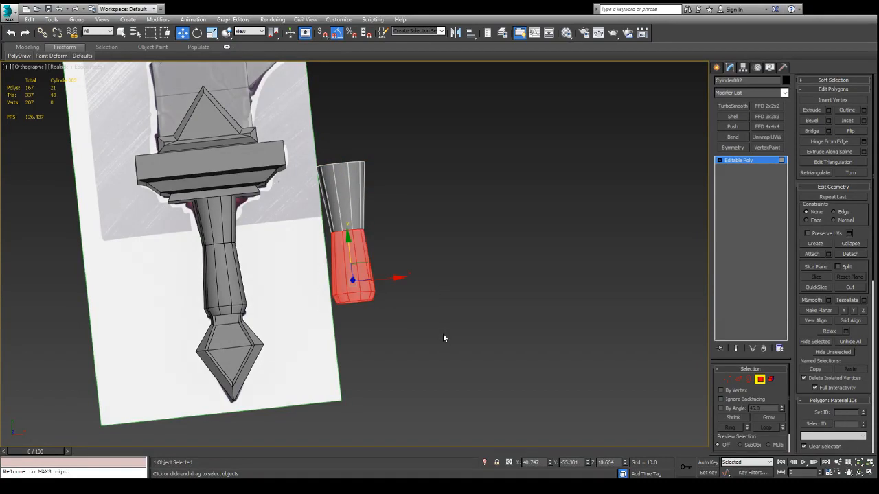
key(Delete)
Cap the open borders at both ends of the shortened handle copy.
alt+middle_drag(399, 186, 384, 162)
click(364, 164)
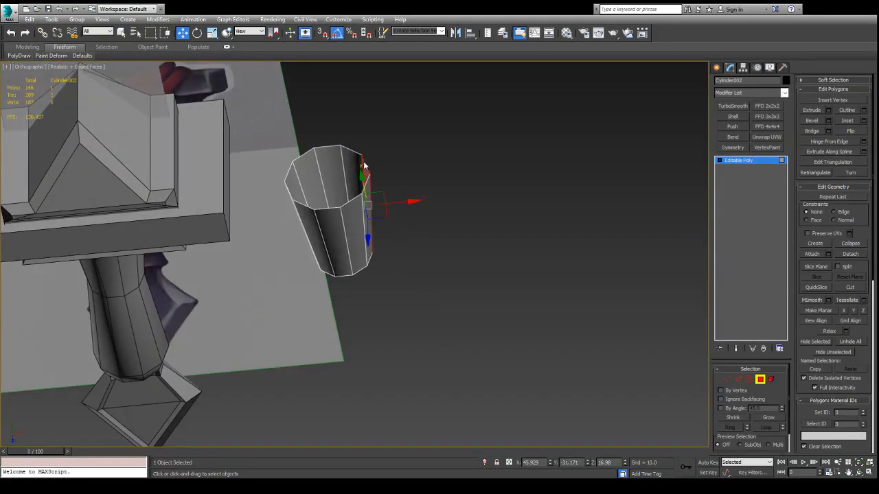
key(3)
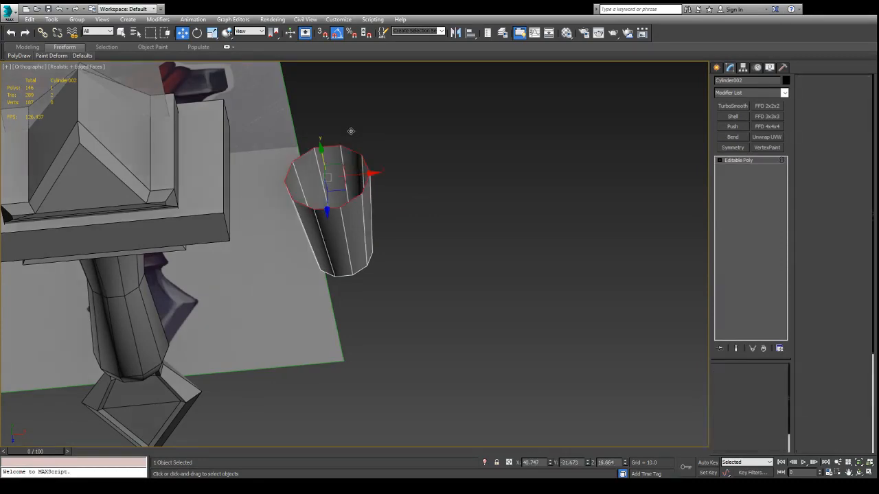
click(851, 111)
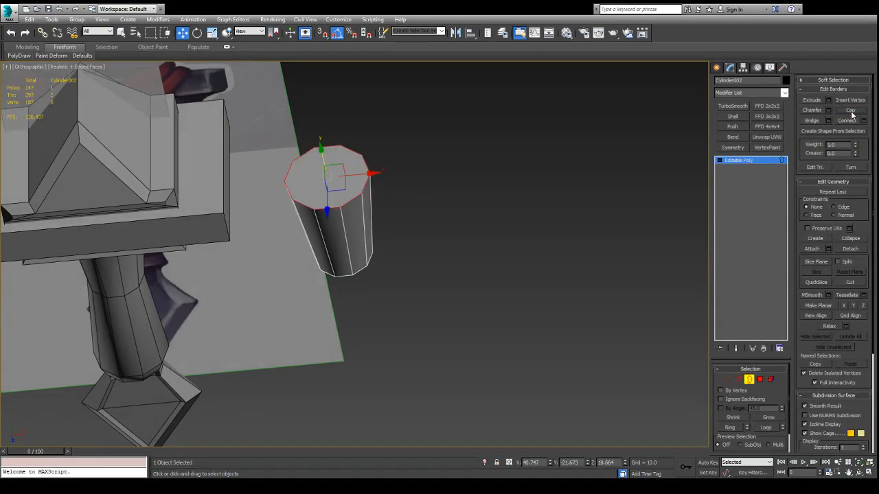
alt+middle_drag(541, 222, 541, 118)
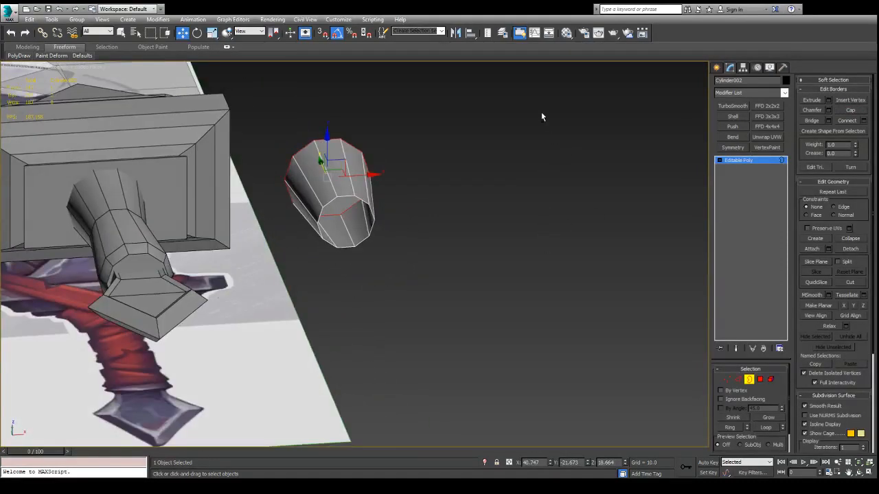
click(353, 199)
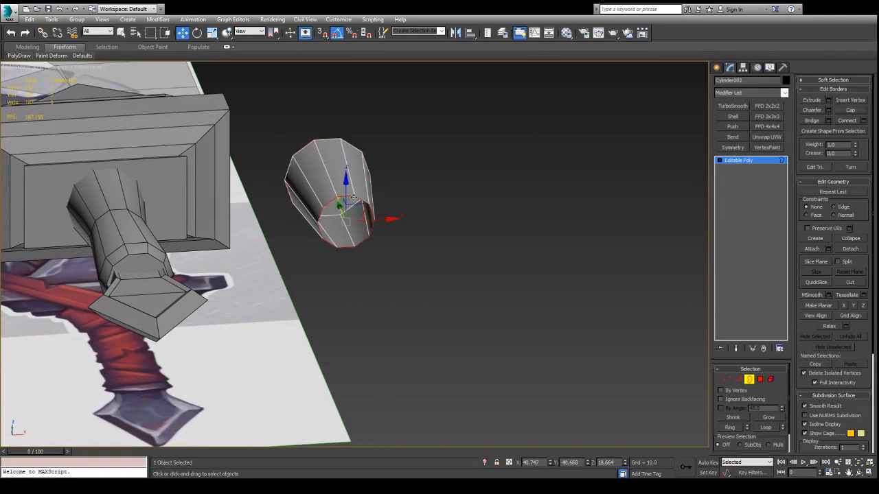
click(857, 111)
Scale the narrower capped border outward and move it along Y toward the other end to form a short ring.
alt+middle_drag(333, 187, 314, 176)
key(r)
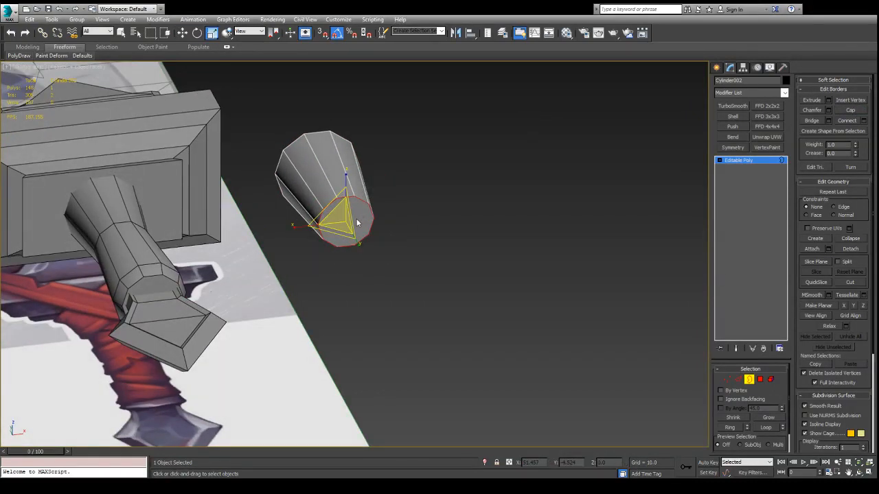
drag(340, 218, 316, 168)
key(w)
scroll(319, 172, down, 4)
alt+middle_drag(333, 196, 379, 206)
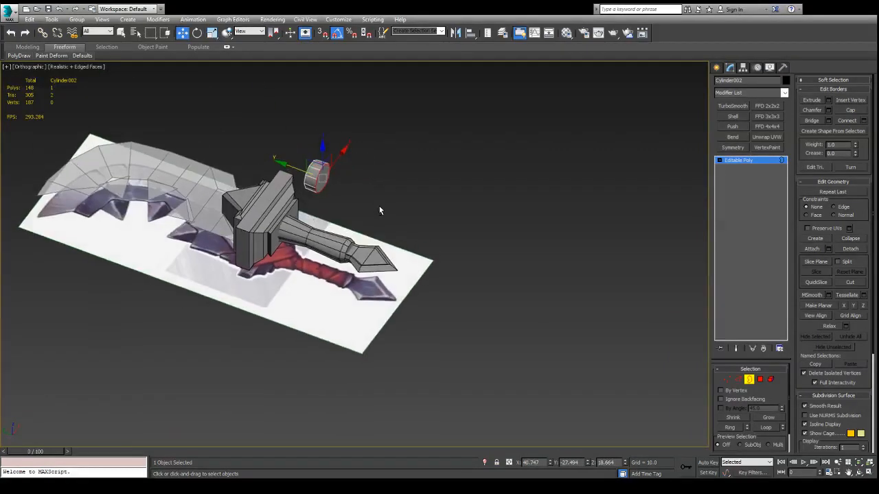
Adjust the ring's thickness by moving its pommel-side border along Y to about -28.8, comparing it with the handle.
scroll(330, 269, up, 6)
scroll(390, 148, down, 6)
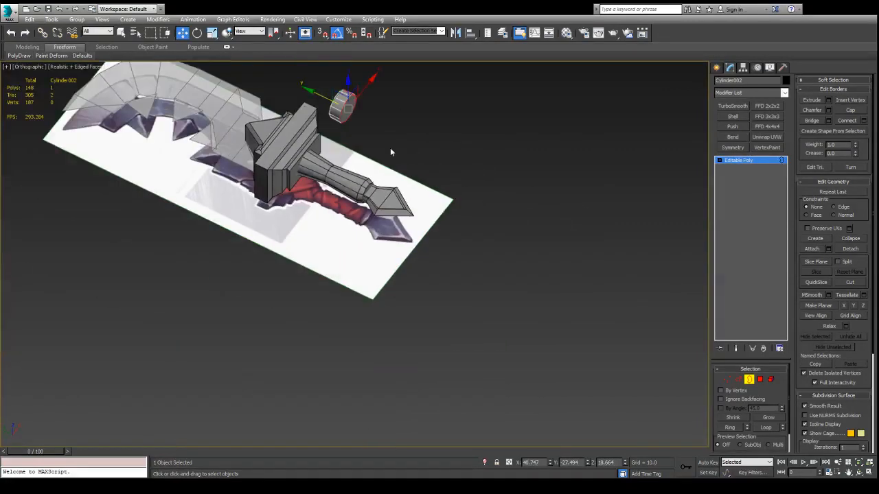
scroll(327, 155, up, 6)
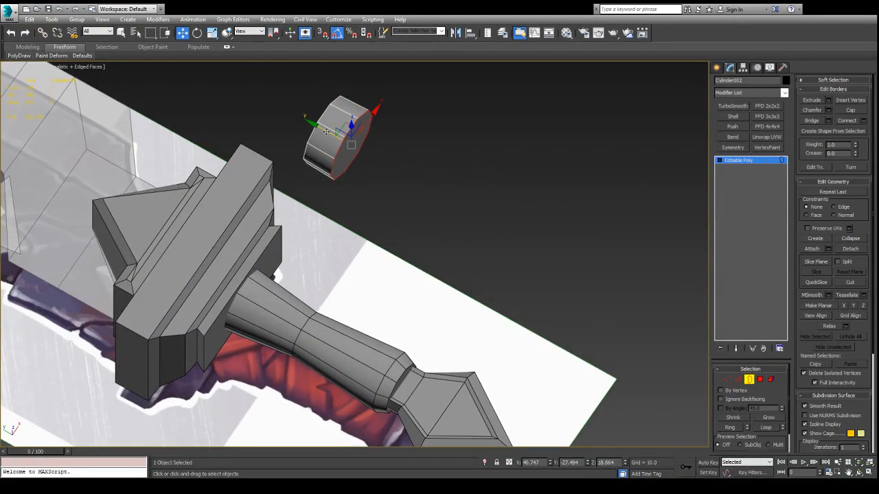
alt+middle_drag(344, 141, 494, 199)
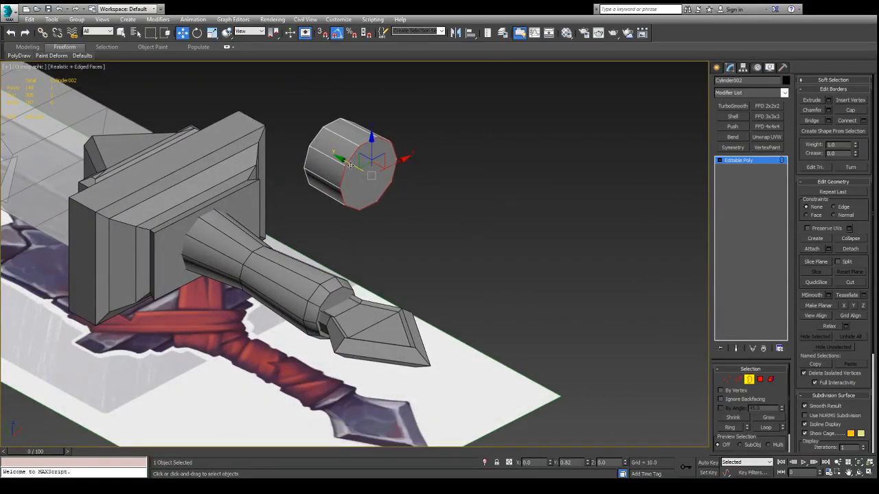
alt+middle_drag(374, 175, 290, 120)
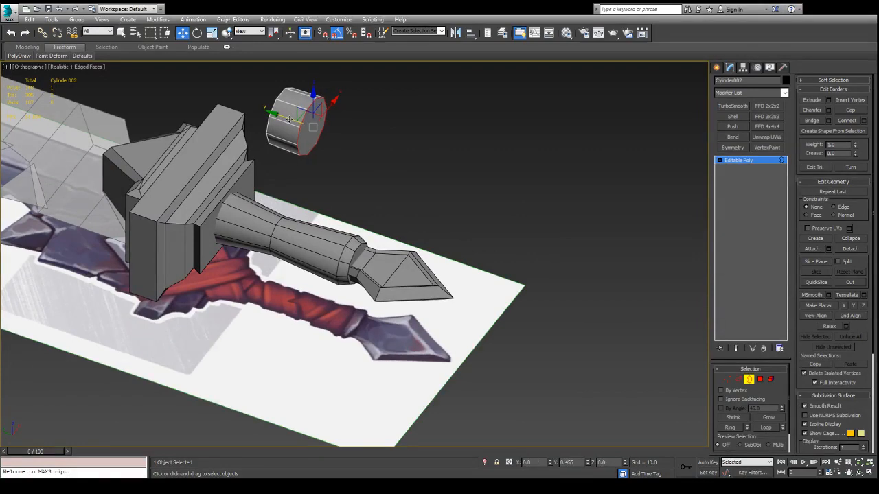
drag(287, 118, 286, 119)
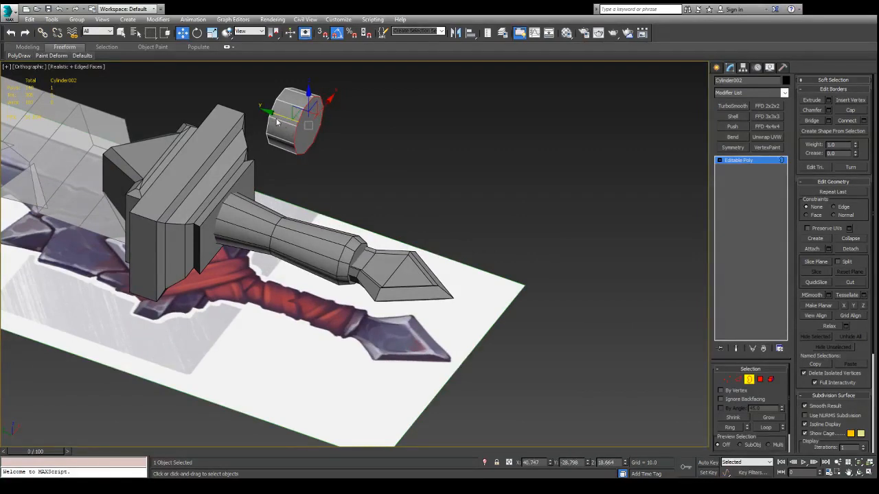
Leave border editing, center the ring's pivot on the object, and move the ring onto the handle.
key(3)
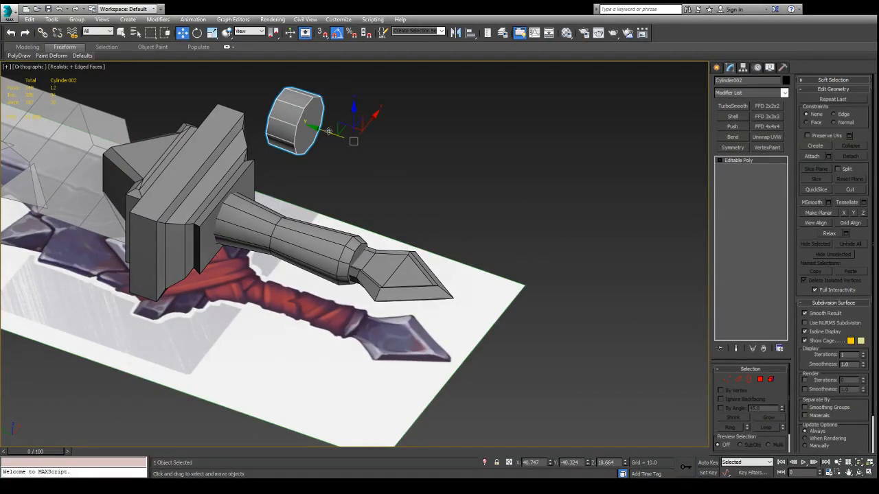
key(alt+c)
drag(260, 110, 366, 227)
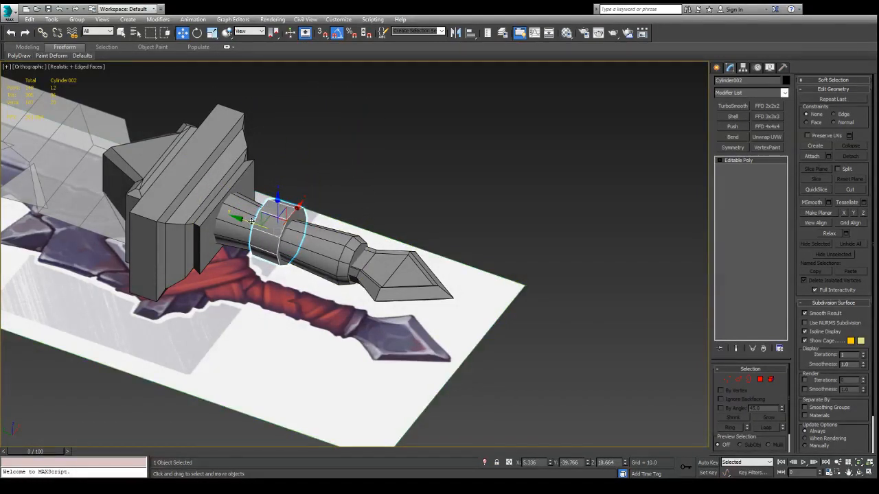
Slide the ring along Y to the handle's pommel end and center it around the handle along X.
drag(252, 220, 345, 231)
mouse_move(344, 230)
alt+middle_down()
mouse_move(330, 252)
mouse_move(418, 211)
mouse_move(402, 192)
mouse_move(352, 169)
mouse_move(349, 236)
alt+middle_up()
drag(361, 236, 362, 231)
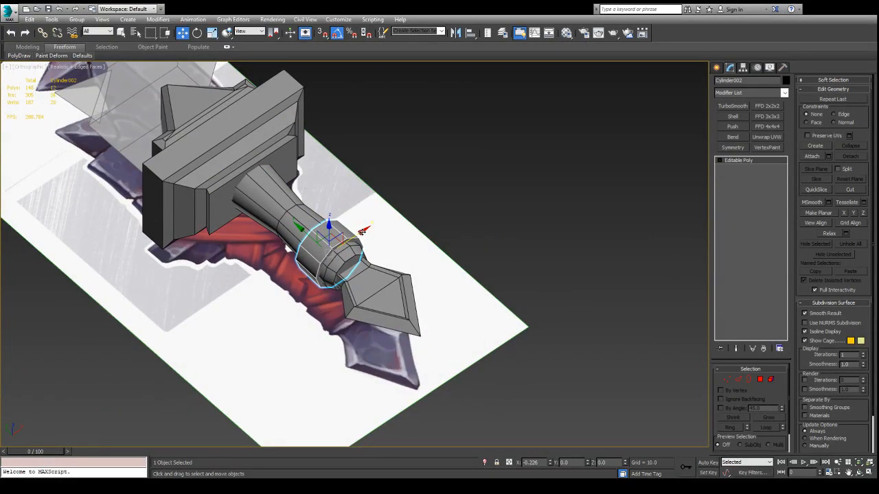
mouse_move(363, 232)
alt+middle_down()
mouse_move(405, 222)
mouse_move(367, 241)
mouse_move(274, 187)
mouse_move(273, 157)
mouse_move(427, 213)
mouse_move(443, 204)
mouse_move(375, 218)
mouse_move(373, 242)
alt+middle_up()
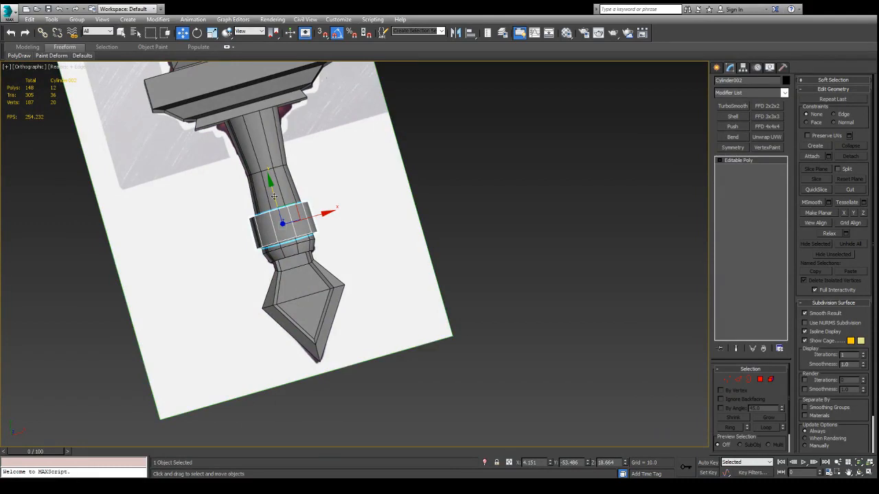
Copy the ring along Y toward the guard, overlapping the first, and scale the copy uniformly to about 110%.
shift+drag(274, 197, 274, 168)
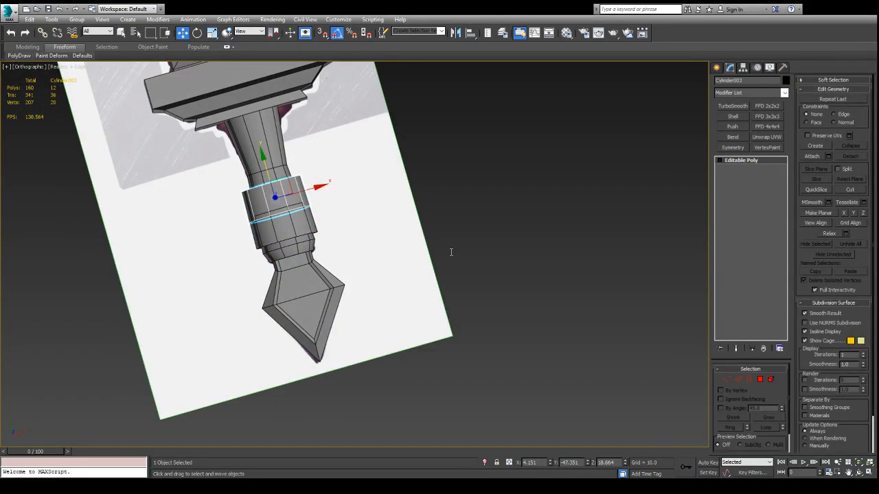
key(r)
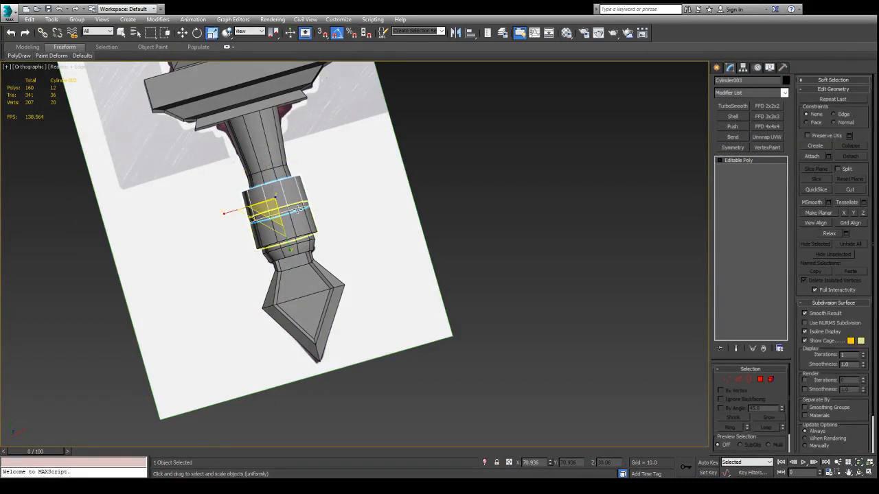
drag(271, 208, 275, 204)
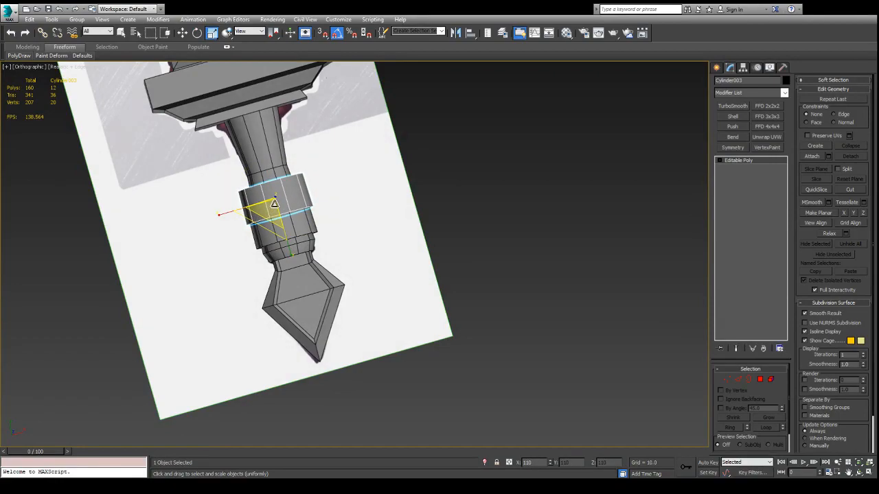
alt+middle_drag(298, 219, 262, 183)
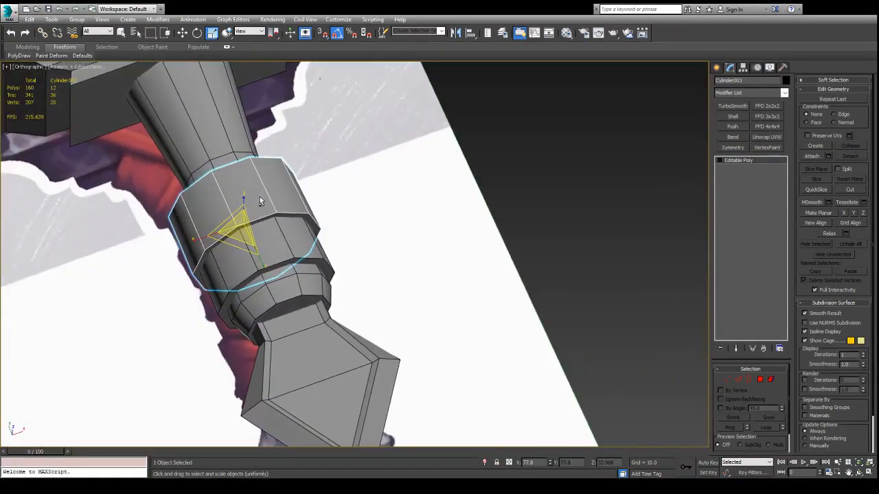
scroll(516, 167, down, 3)
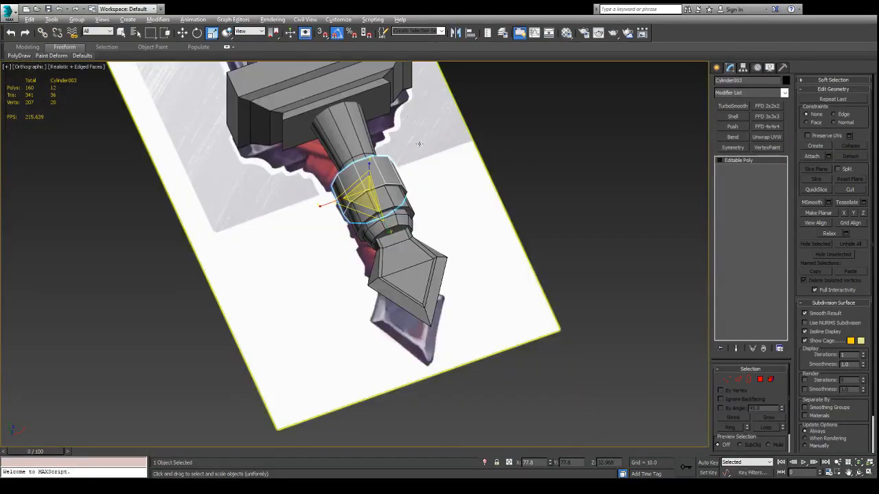
Copy the enlarged ring along Y toward the guard to about -40.8, overlapping it, and scale the copy down uniformly to about 72.9%.
alt+middle_drag(516, 167, 405, 247)
key(w)
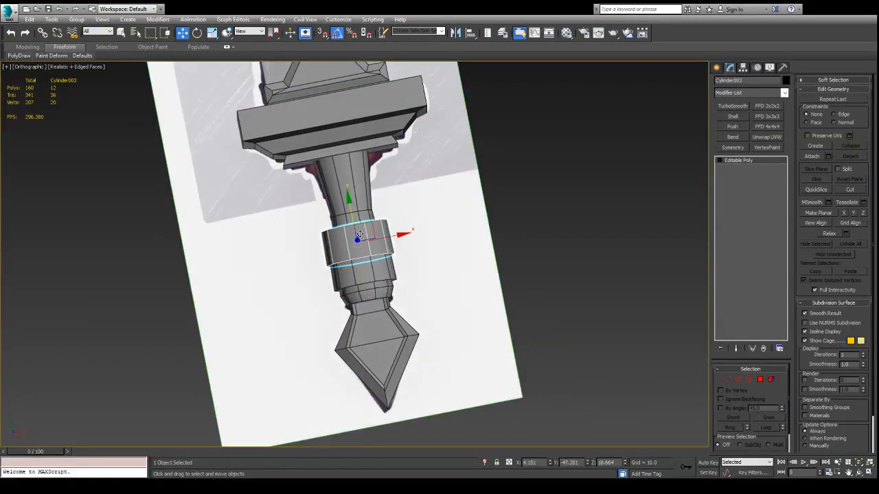
shift+drag(350, 211, 350, 185)
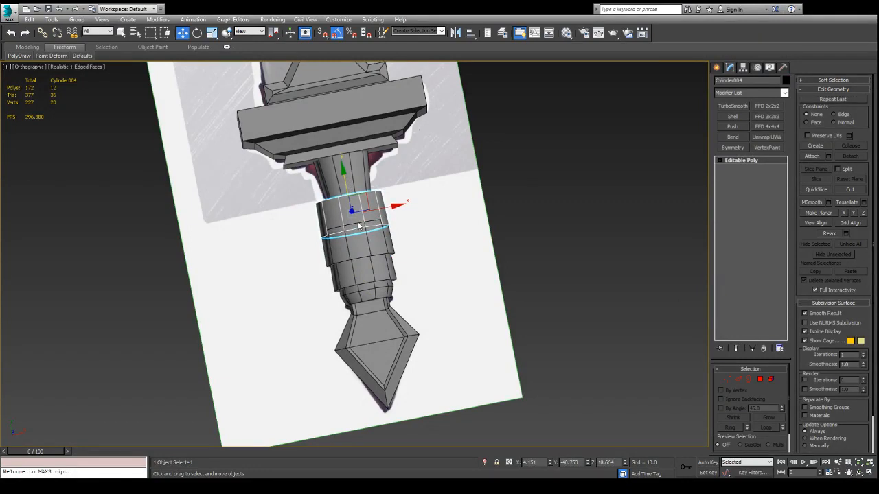
key(r)
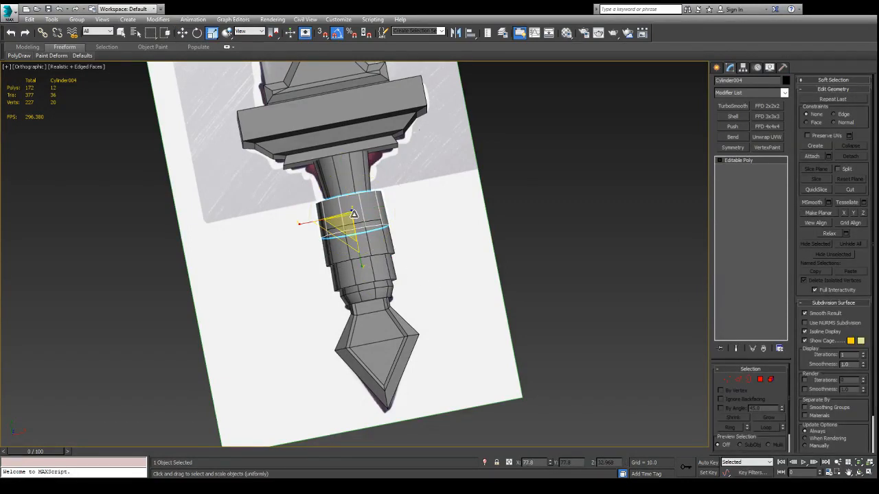
drag(348, 221, 346, 224)
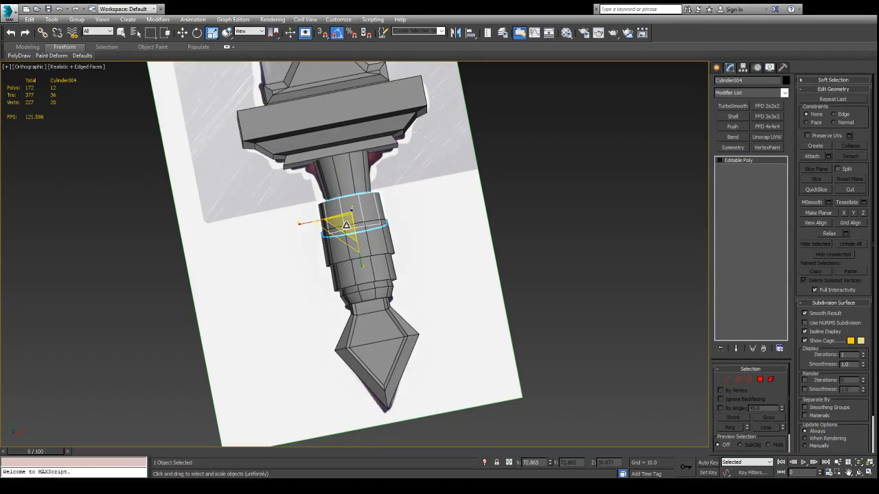
Copy the newest ring along Y toward the guard to about -34.3 and compare it with the reference wrapping.
key(w)
shift+drag(345, 184, 347, 159)
scroll(444, 286, down, 5)
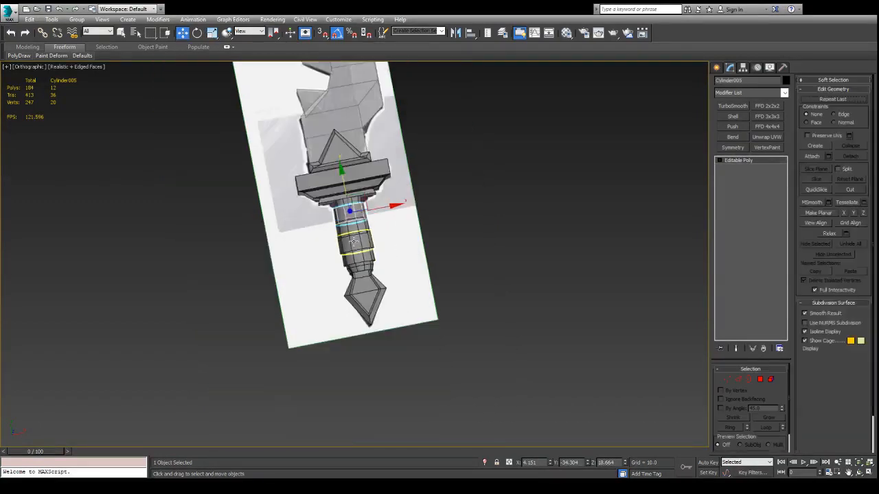
alt+middle_drag(444, 287, 409, 213)
scroll(351, 218, up, 8)
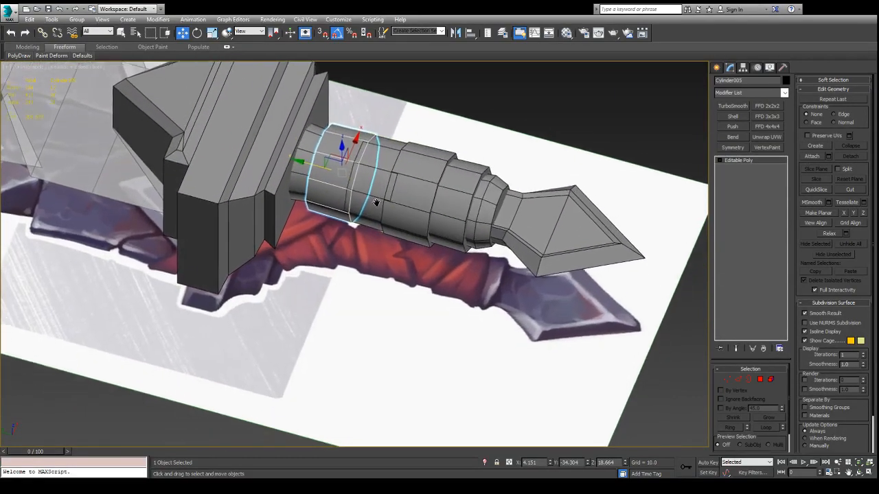
alt+middle_drag(376, 202, 453, 279)
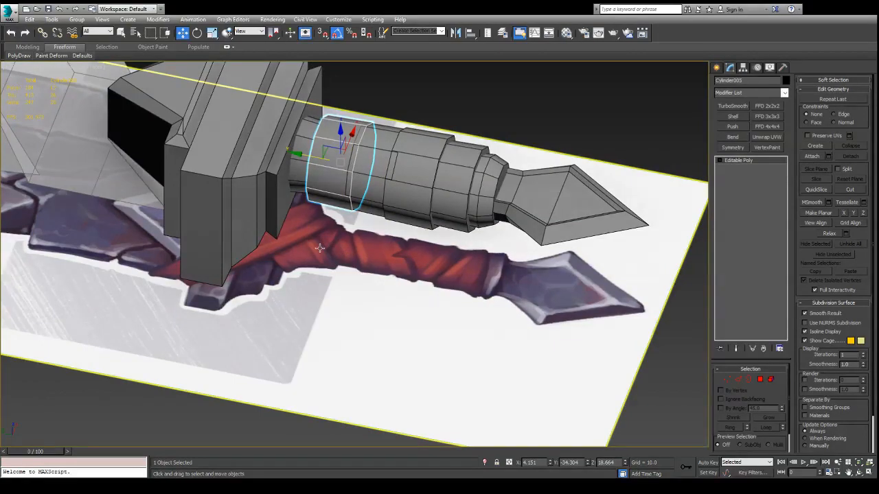
alt+middle_drag(320, 248, 359, 244)
scroll(359, 244, up, 3)
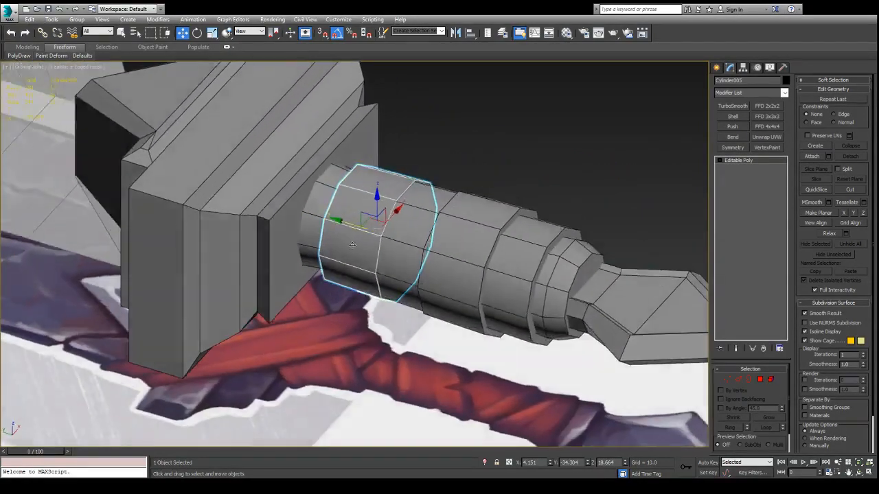
Scale this ring up slightly and copy it along Y against the guard to about -31.3.
key(r)
drag(383, 231, 381, 223)
key(w)
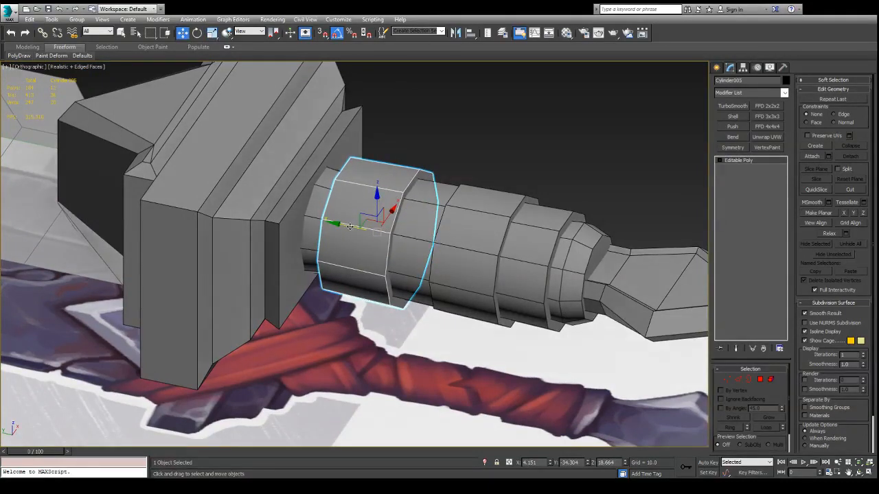
shift+drag(350, 227, 326, 222)
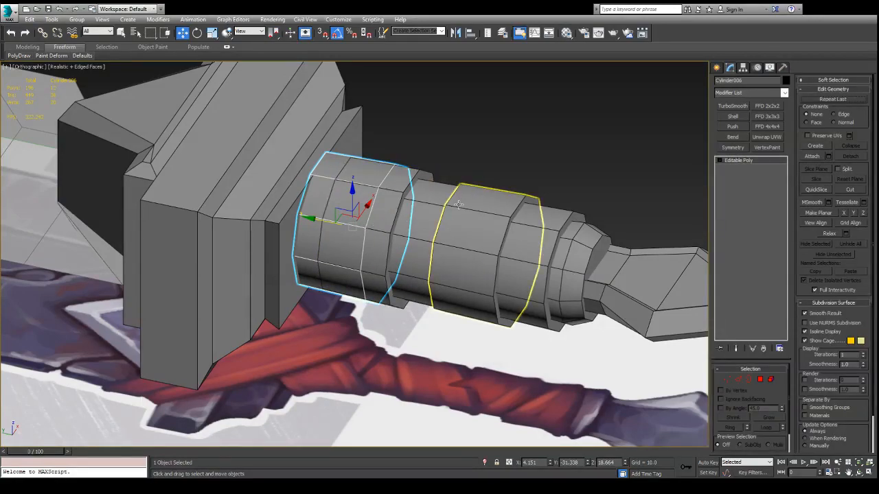
Apply TurboSmooth to the ring nearest the pommel with 2 iterations, separated by smoothing groups.
click(521, 226)
scroll(521, 225, down, 3)
alt+middle_drag(539, 219, 467, 133)
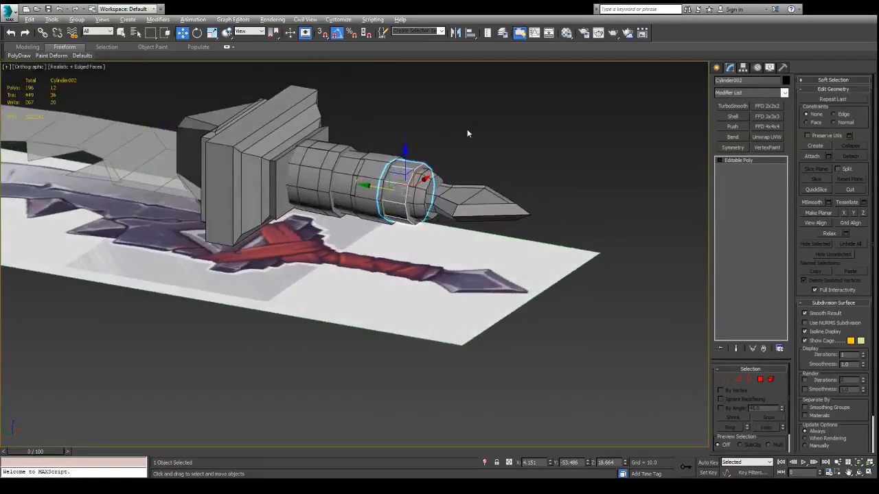
scroll(428, 141, up, 5)
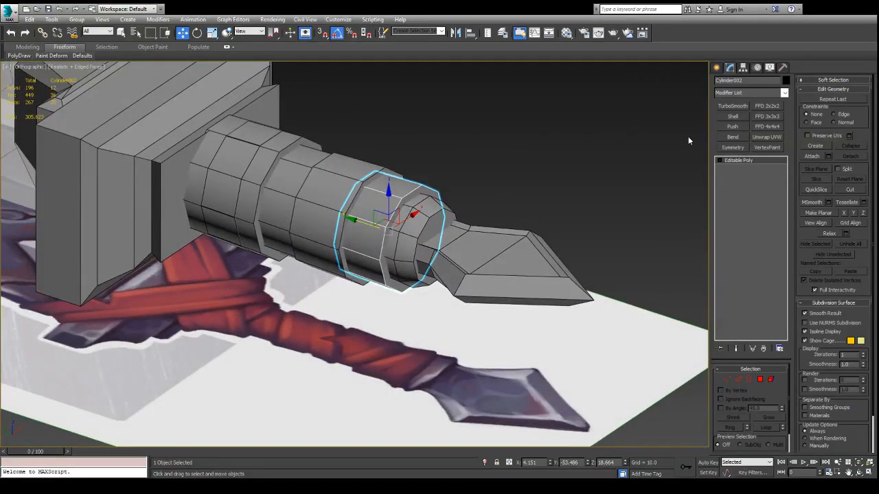
click(732, 106)
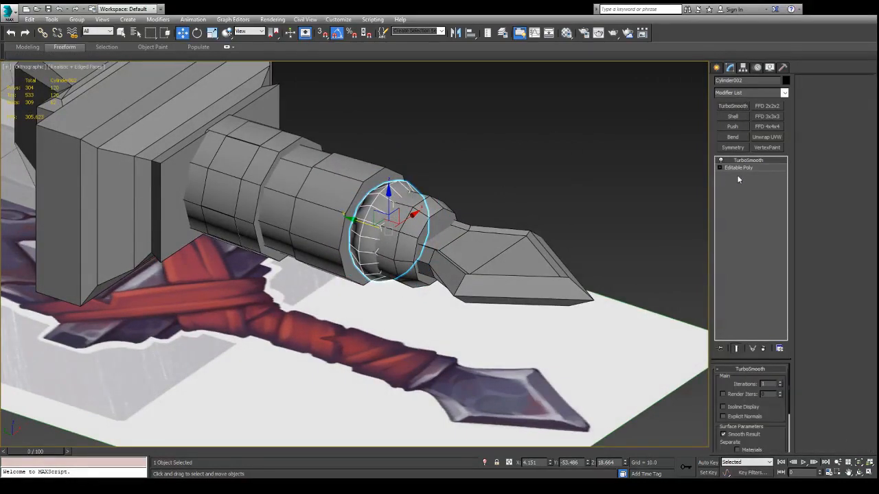
click(780, 383)
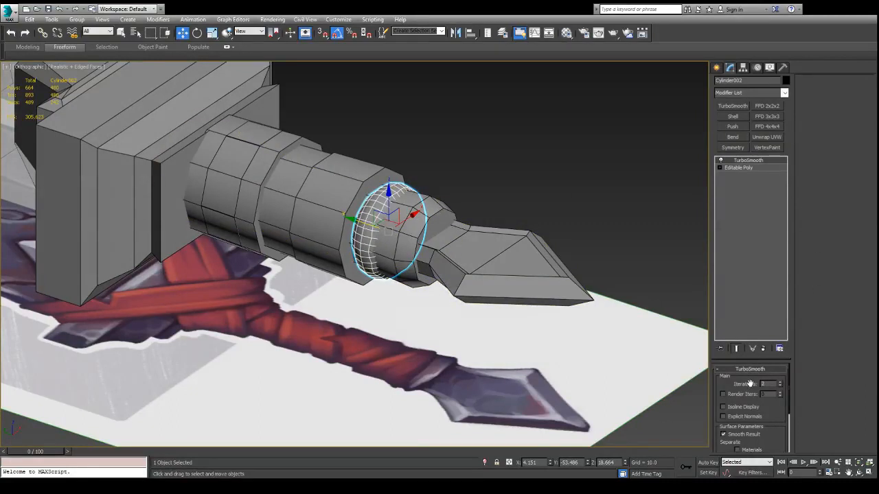
scroll(750, 384, down, 2)
scroll(765, 403, down, 3)
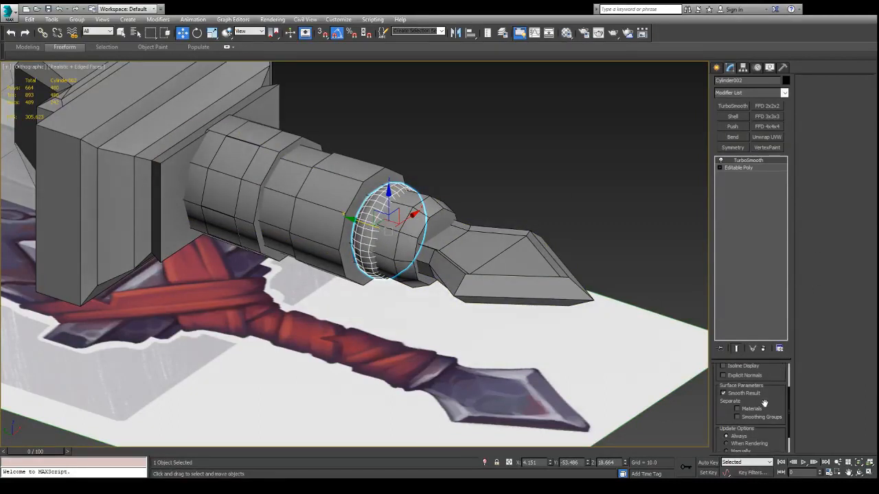
click(737, 417)
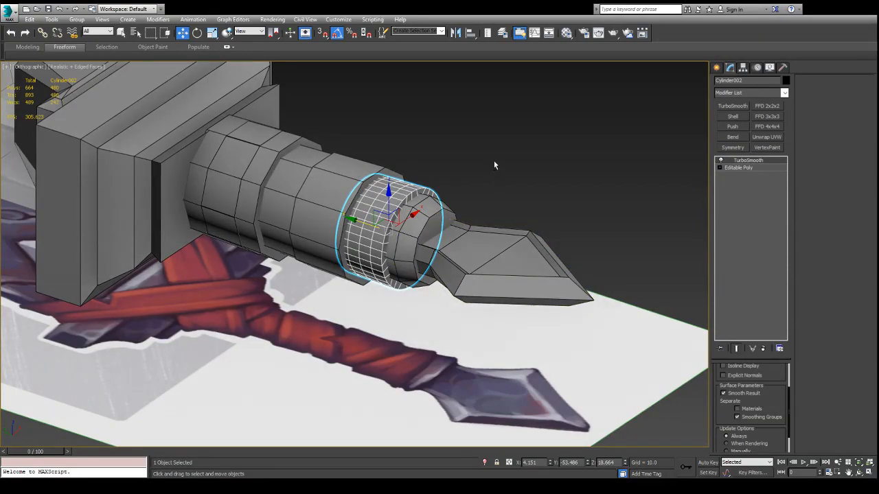
Copy the smoothed ring along X to about -43.6, beside the sword, and remove TurboSmooth from the copy.
alt+middle_drag(493, 164, 520, 165)
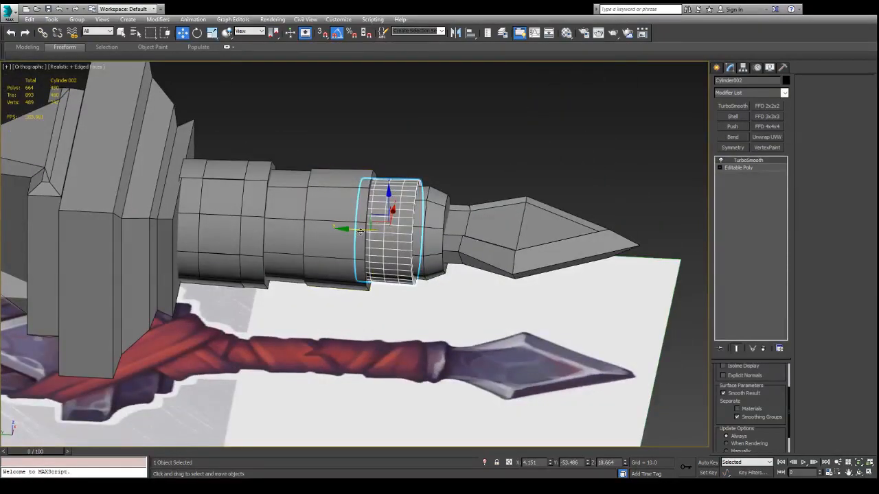
alt+middle_drag(360, 232, 579, 179)
key(t)
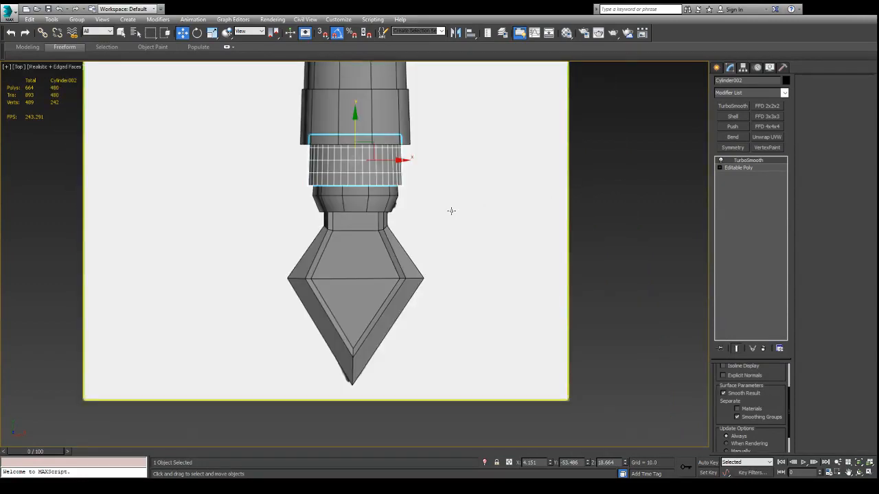
middle_drag(463, 152, 485, 232)
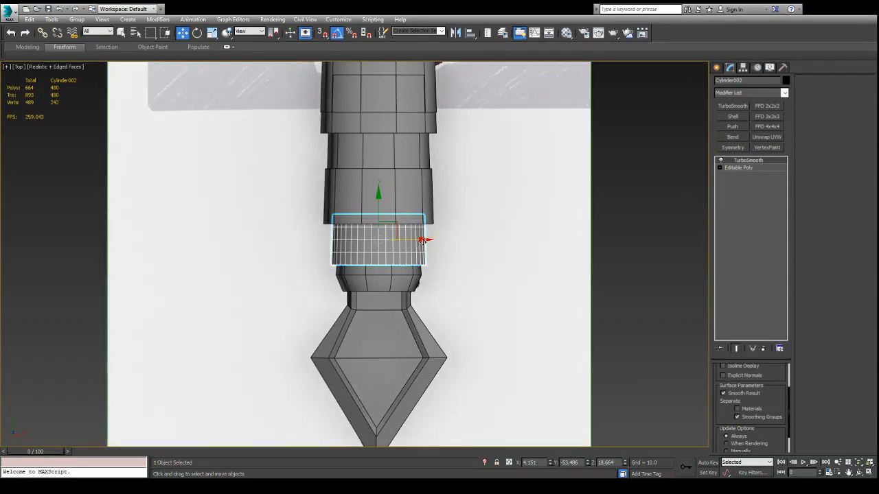
shift+drag(423, 240, 85, 240)
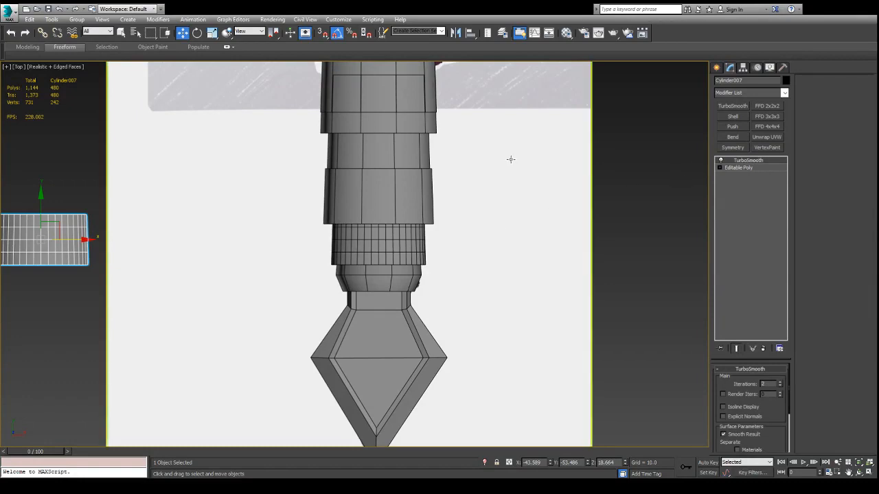
middle_drag(149, 192, 319, 163)
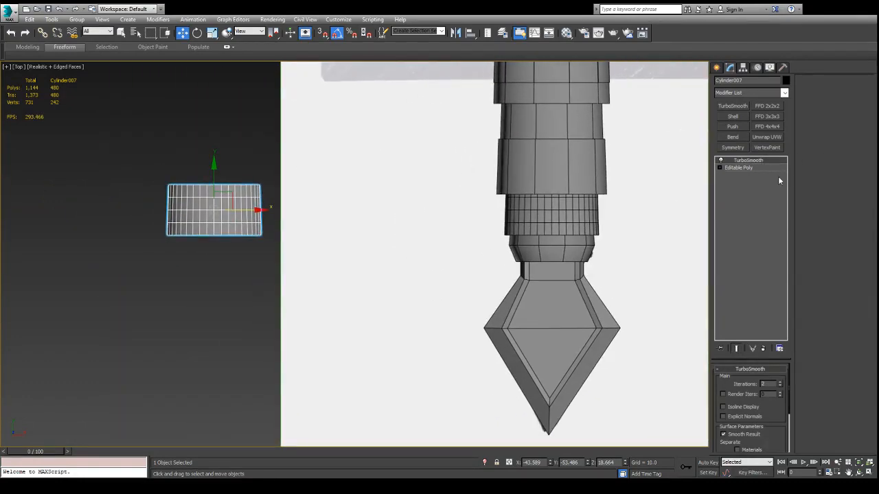
alt+middle_drag(195, 241, 201, 196)
Select the smoothed ring on the handle, discard a trial FFD 3x3x3 modifier, and collapse its TurboSmooth into an Editable Poly.
click(555, 187)
alt+middle_drag(555, 187, 560, 213)
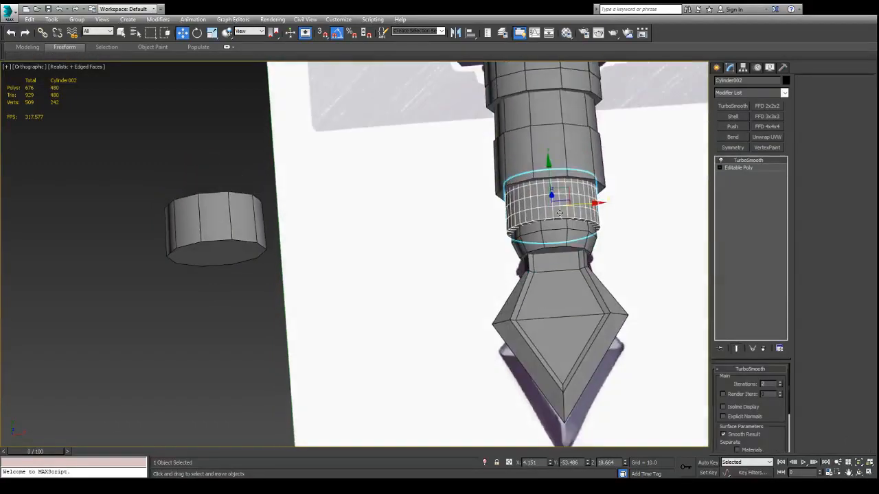
key(t)
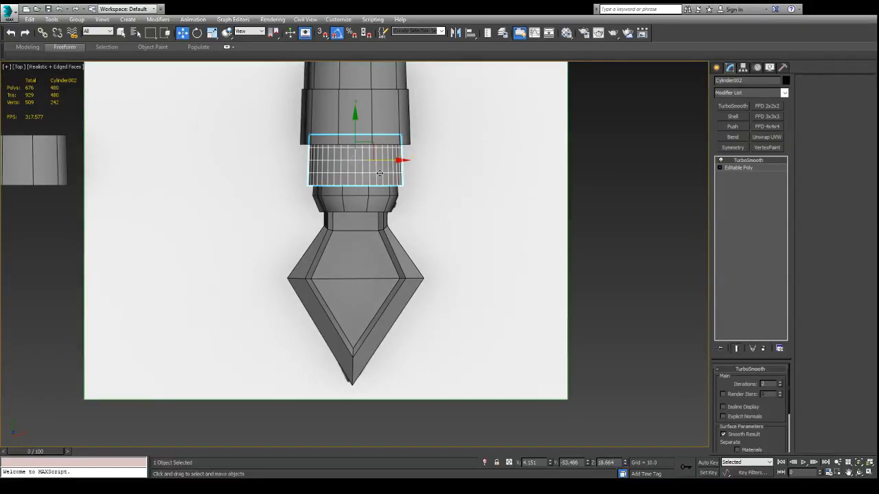
middle_drag(520, 167, 506, 270)
scroll(443, 246, up, 2)
middle_drag(446, 246, 483, 246)
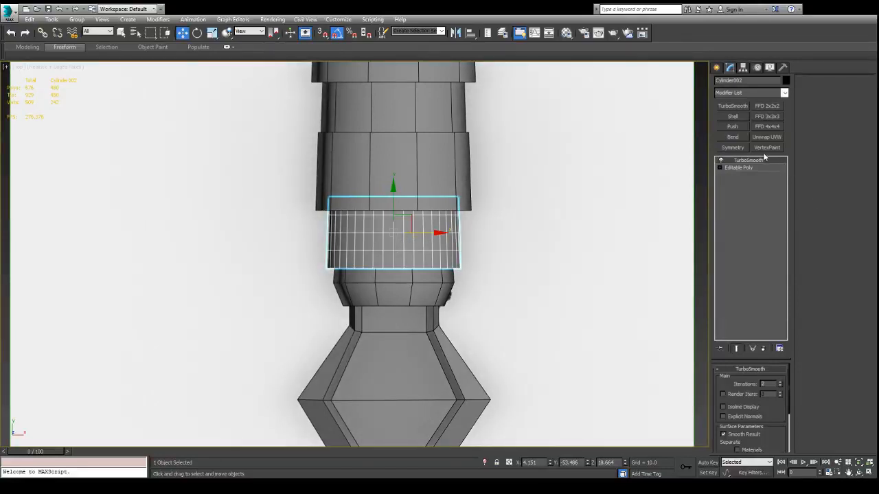
click(766, 117)
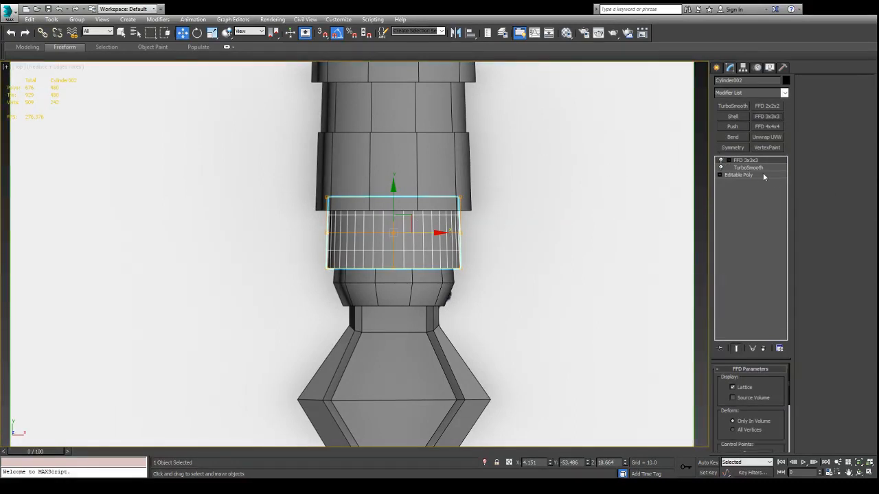
key(Delete)
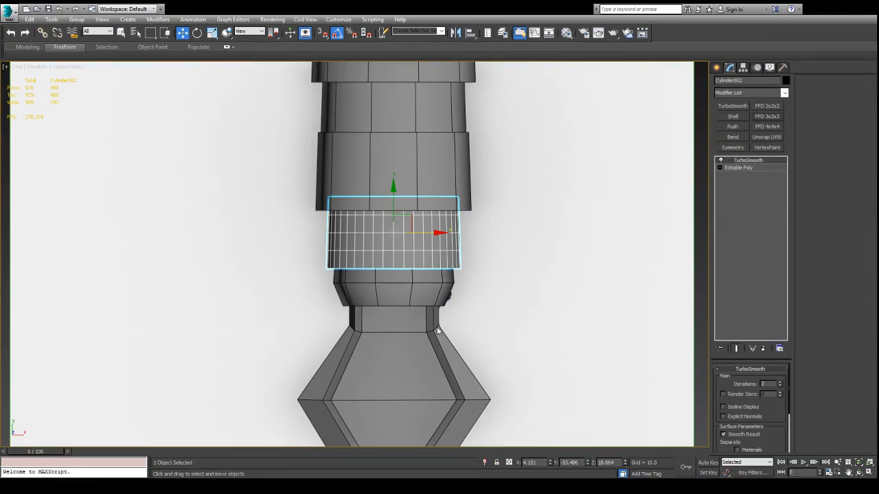
key(Delete)
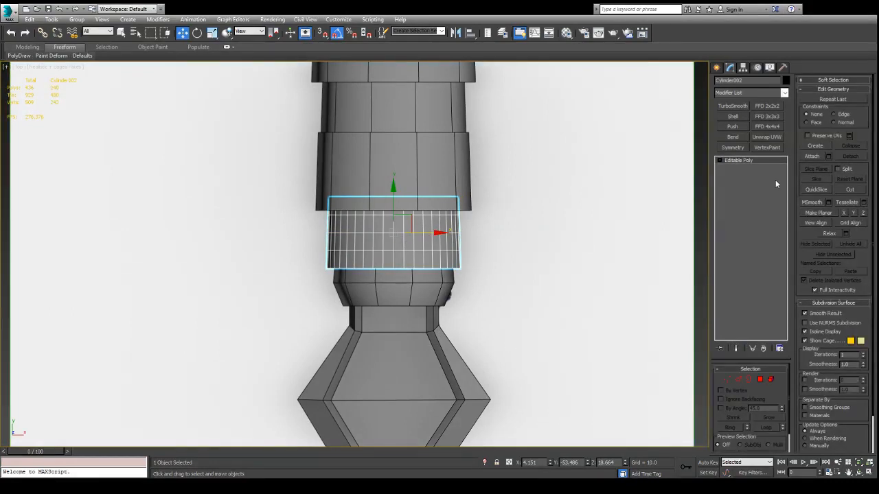
Apply an FFD 3x3x3 modifier to the collapsed ring and start editing its control points.
click(767, 116)
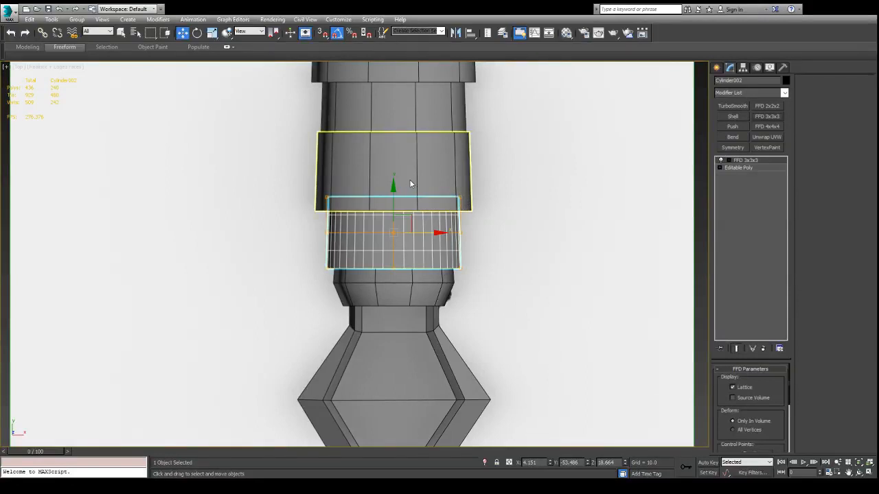
key(1)
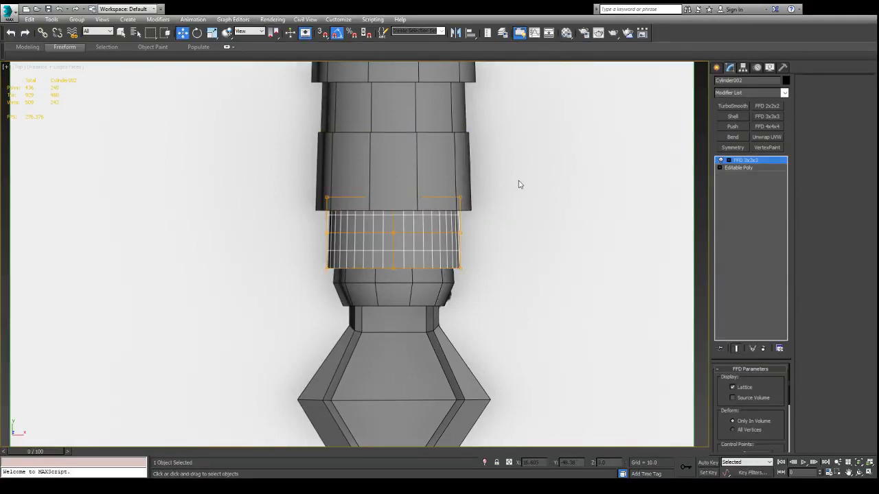
Try to slant the ring by moving one side's FFD control points about -3.2 along Y toward the pommel.
drag(518, 184, 451, 363)
drag(461, 195, 462, 225)
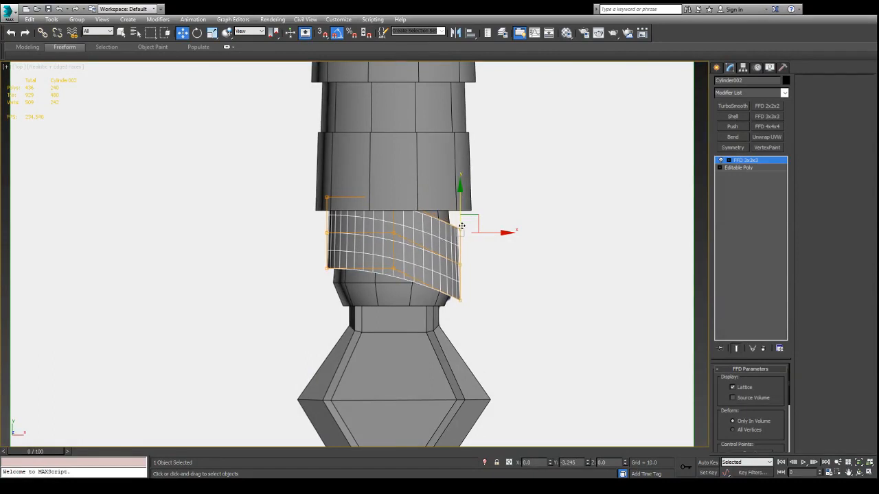
drag(499, 293, 444, 320)
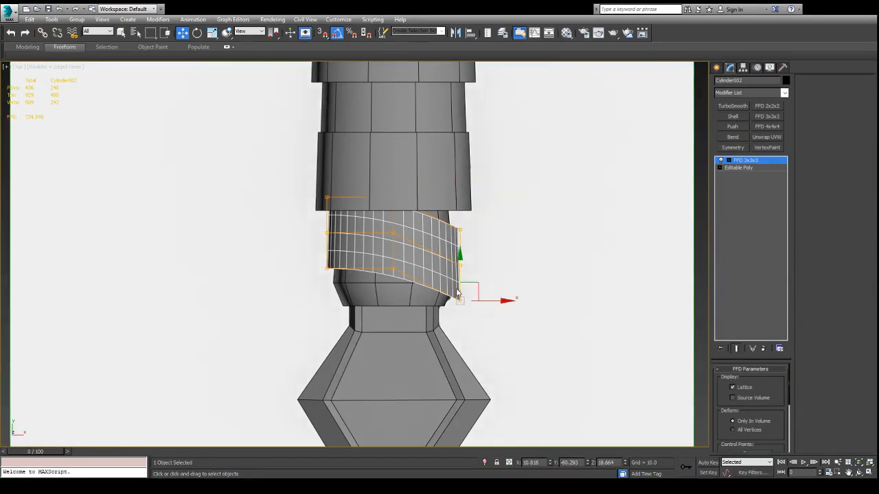
click(481, 284)
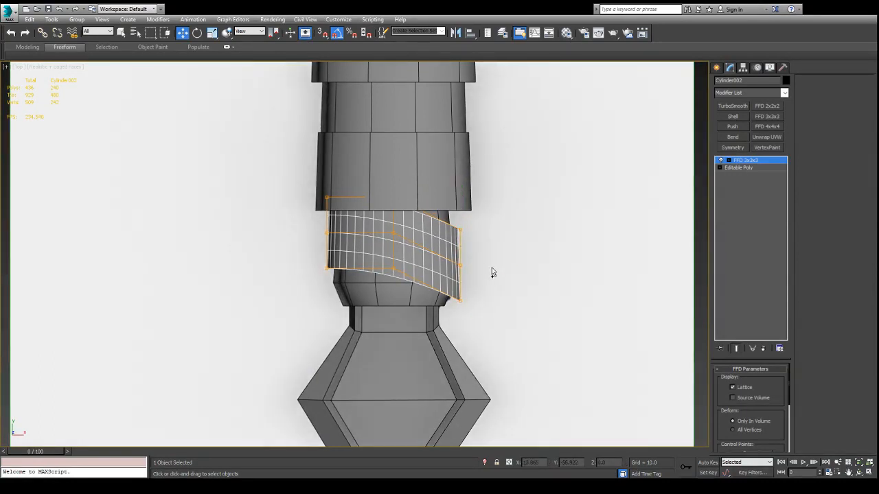
key(ctrl+z)
key(ctrl+z)
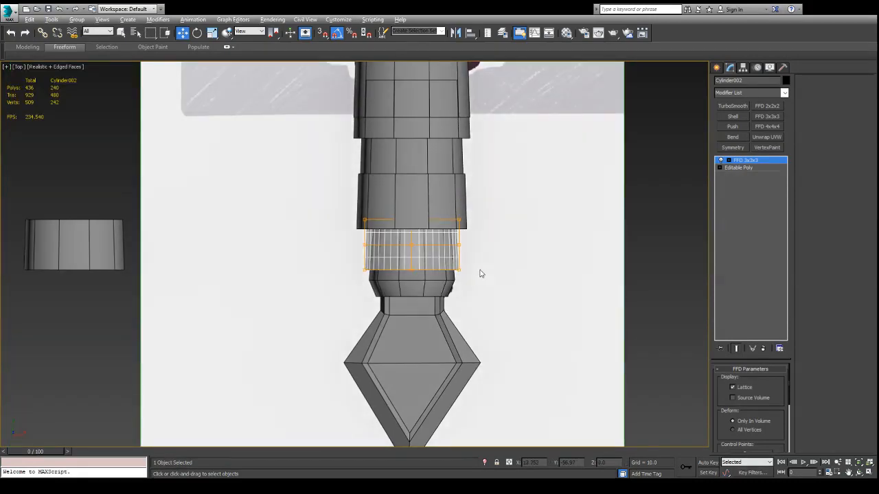
alt+middle_drag(477, 273, 540, 240)
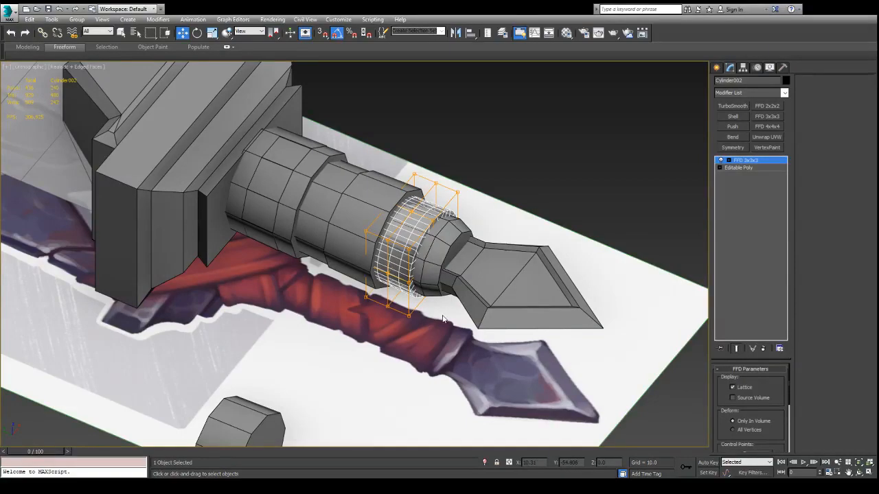
alt+middle_drag(442, 320, 498, 309)
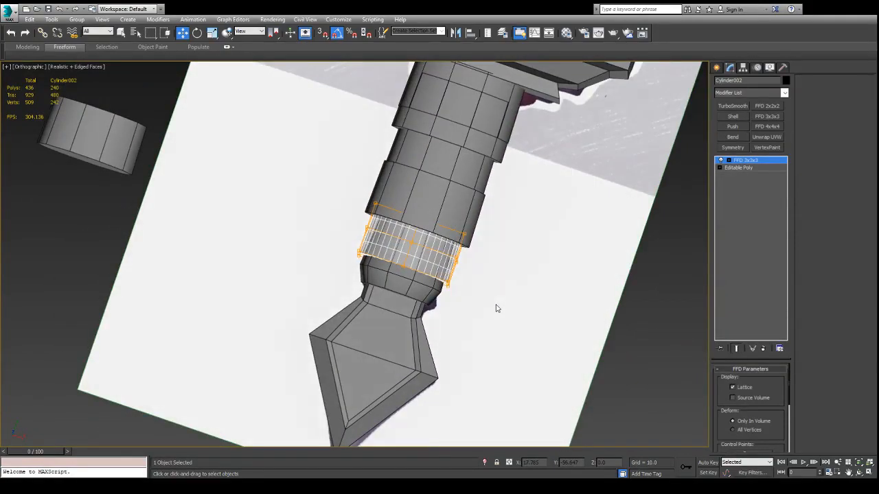
Pull the ring's middle FFD control points on the -X side inward to about X -2.0.
key(t)
scroll(443, 162, up, 2)
middle_drag(443, 162, 539, 230)
alt+middle_drag(524, 265, 572, 215)
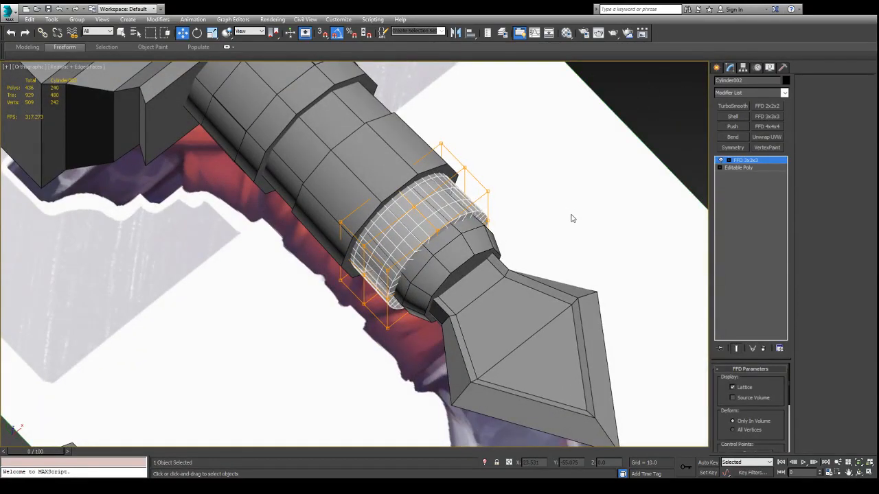
key(t)
scroll(254, 164, up, 2)
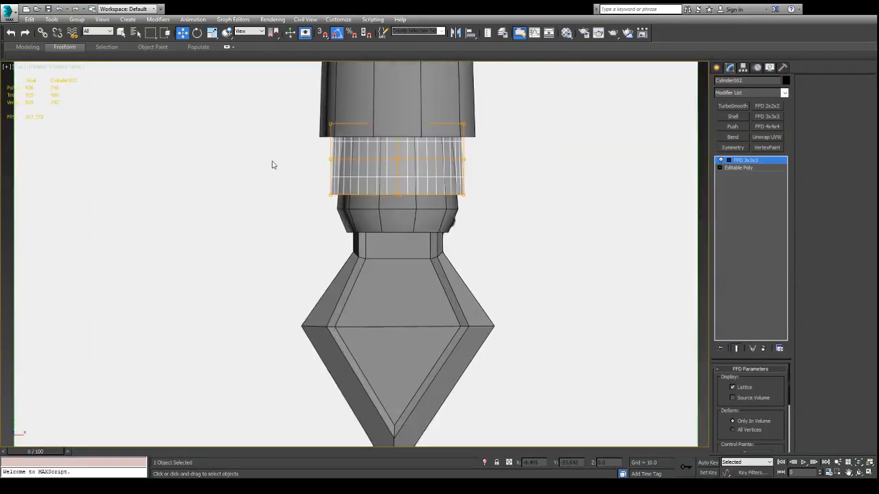
drag(292, 147, 377, 179)
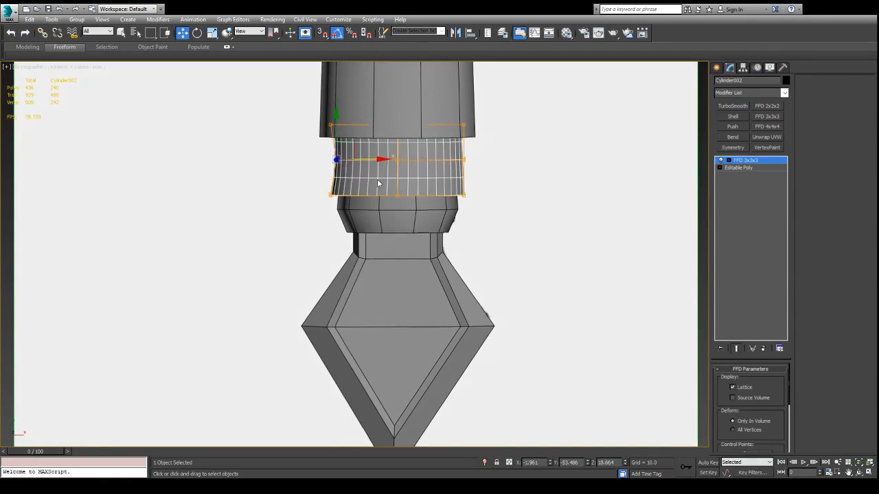
Move the ring's lower centre FFD control points toward the pommel, to about Y -59.2, bowing its lower edge.
alt+middle_drag(377, 179, 364, 215)
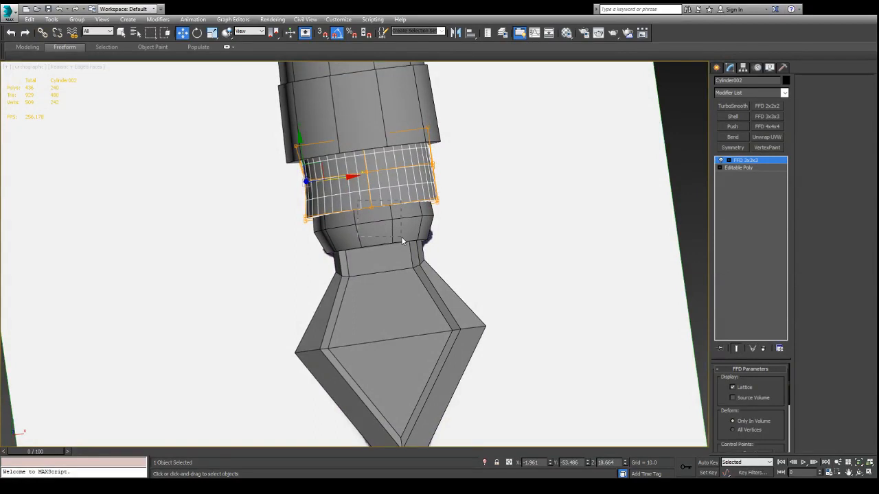
key(t)
scroll(371, 205, up, 4)
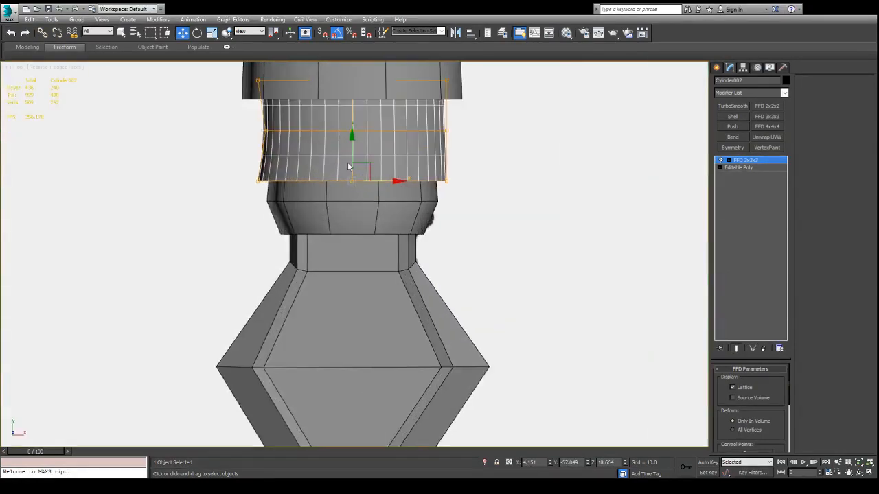
drag(352, 141, 353, 172)
middle_drag(374, 162, 337, 262)
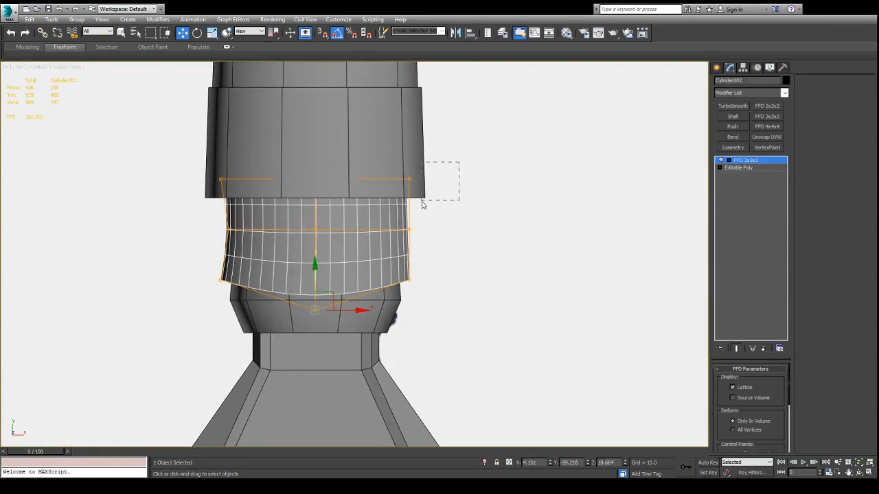
Slant the ring's upper edge by lowering its upper FFD control points to about Y -52.2 on the +X side and -51.6 at the centre.
drag(387, 219, 388, 217)
drag(529, 151, 393, 254)
drag(407, 169, 404, 204)
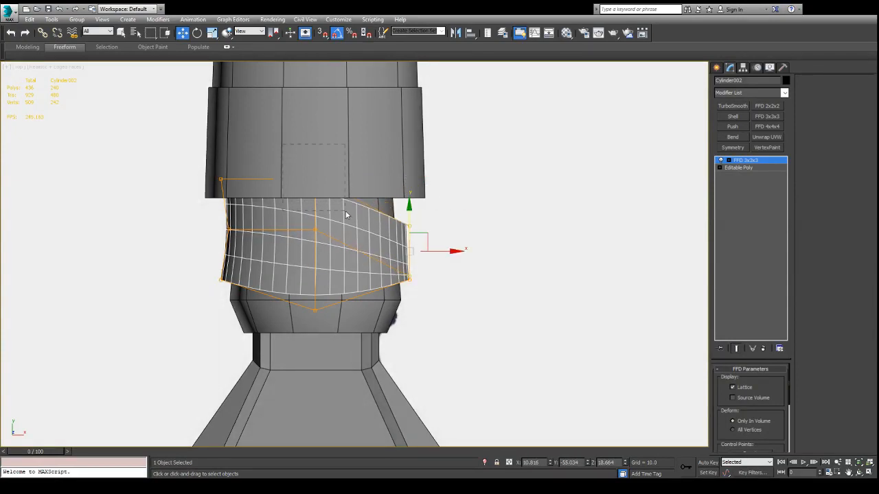
drag(347, 215, 346, 214)
drag(314, 135, 315, 159)
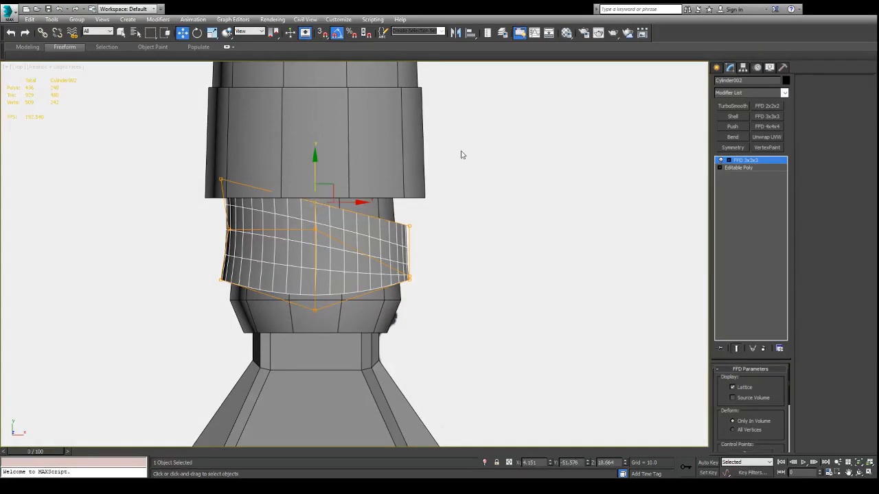
drag(467, 157, 395, 251)
drag(408, 185, 409, 170)
click(523, 201)
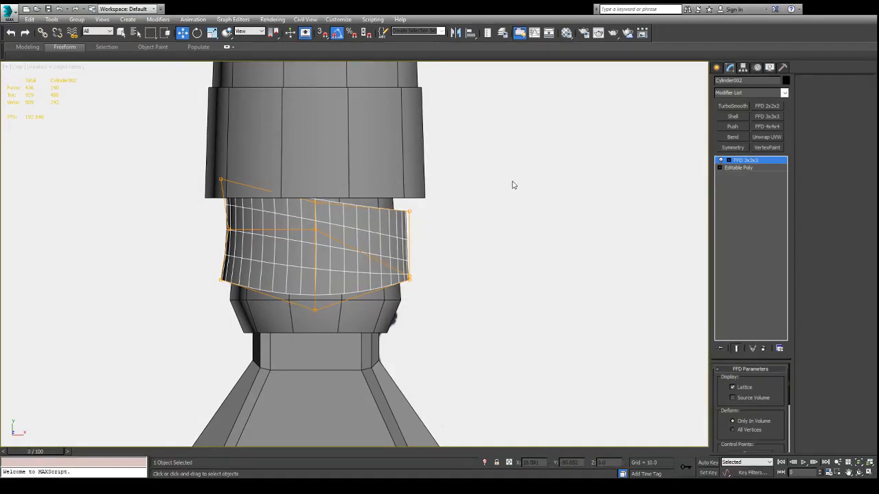
Move the ring's upper FFD control points on the -X side outward and toward the guard, to about X -3.5, Y -49.5.
scroll(508, 190, down, 5)
scroll(502, 220, up, 2)
alt+middle_drag(499, 241, 516, 232)
scroll(541, 200, up, 3)
drag(284, 145, 382, 205)
key(f)
scroll(253, 96, up, 2)
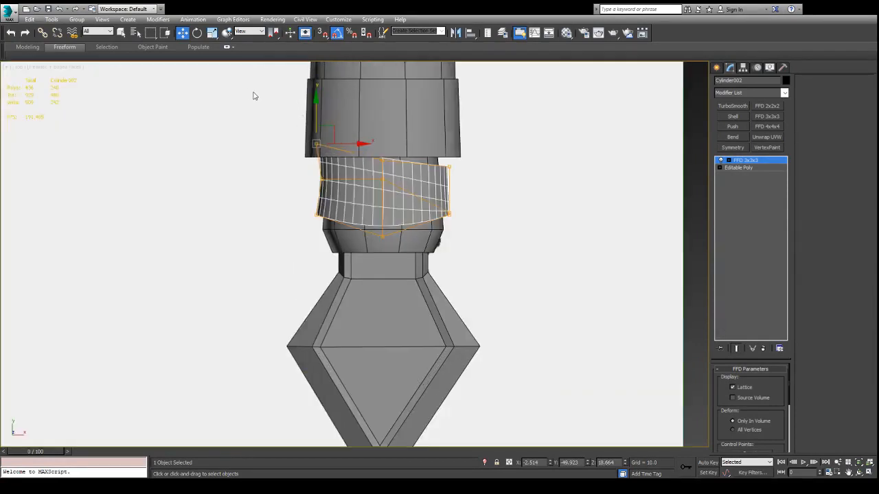
drag(342, 165, 348, 145)
drag(307, 120, 307, 115)
alt+middle_drag(424, 177, 502, 152)
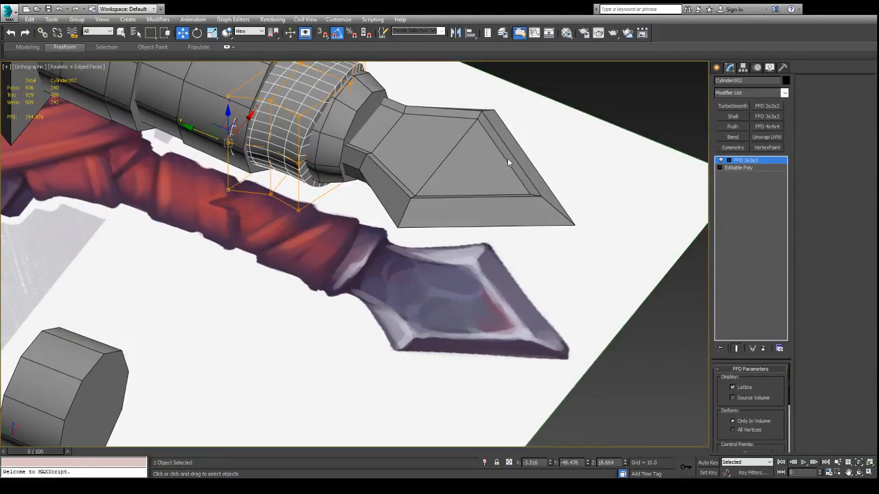
On the ring's +X side, move the upper FFD control points inward about 0.39 and flare the lower ones outward to about X 11.7.
key(t)
drag(395, 176, 393, 173)
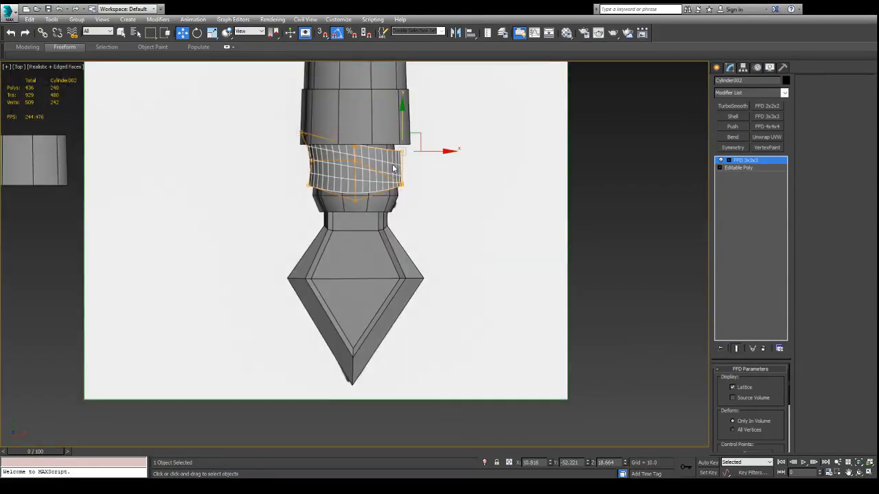
drag(437, 152, 433, 153)
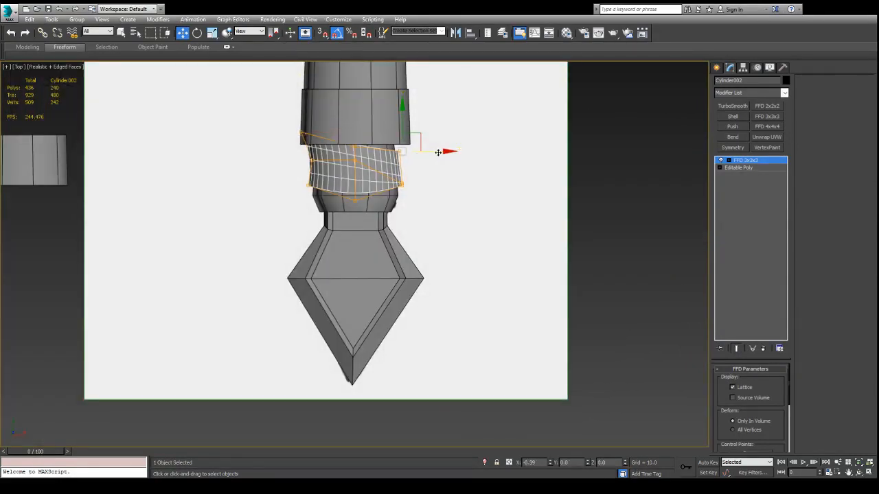
drag(414, 201, 437, 184)
alt+middle_drag(460, 168, 443, 217)
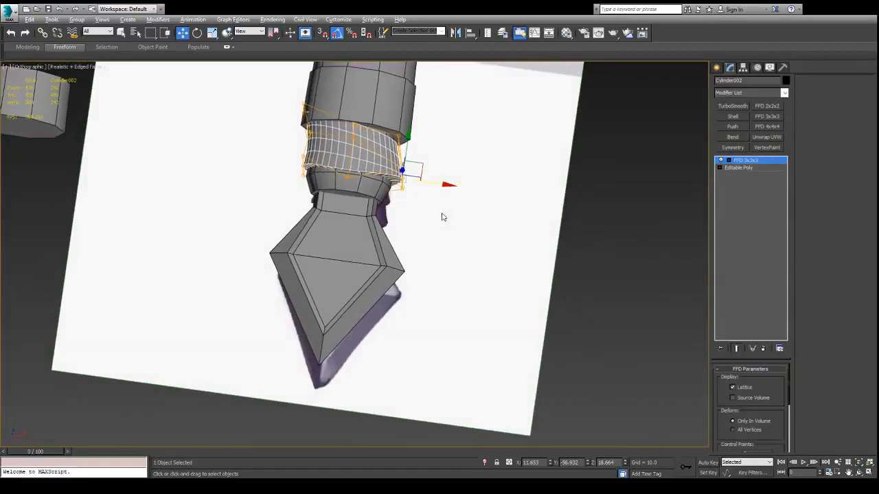
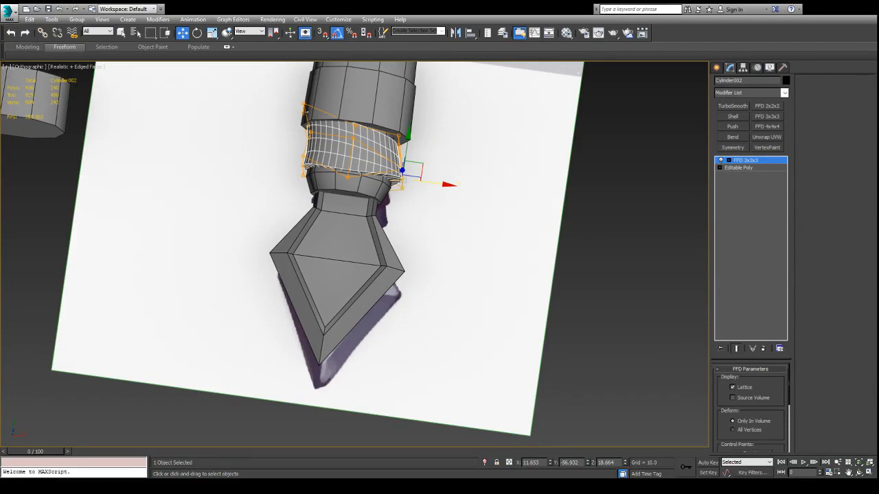
alt+middle_drag(382, 157, 499, 176)
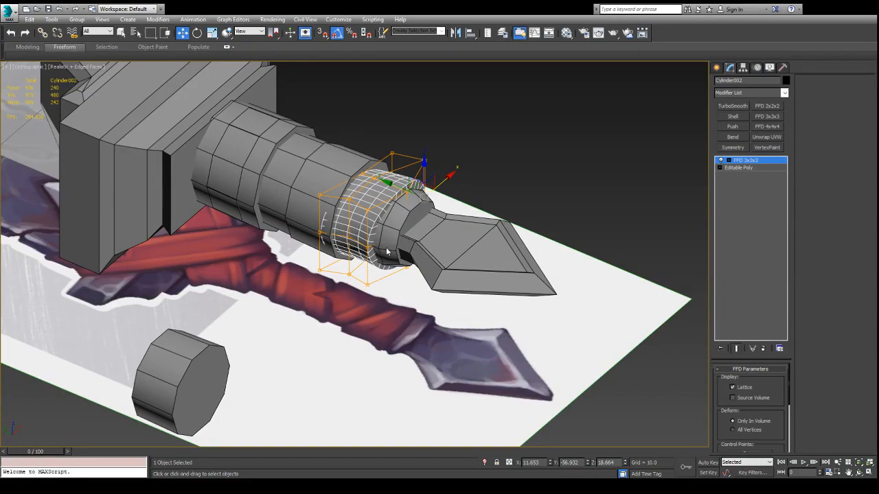
key(ctrl+z)
Apply TurboSmooth with 2 iterations, separated by smoothing groups, to the next ring up the handle.
alt+middle_drag(424, 221, 385, 170)
click(359, 168)
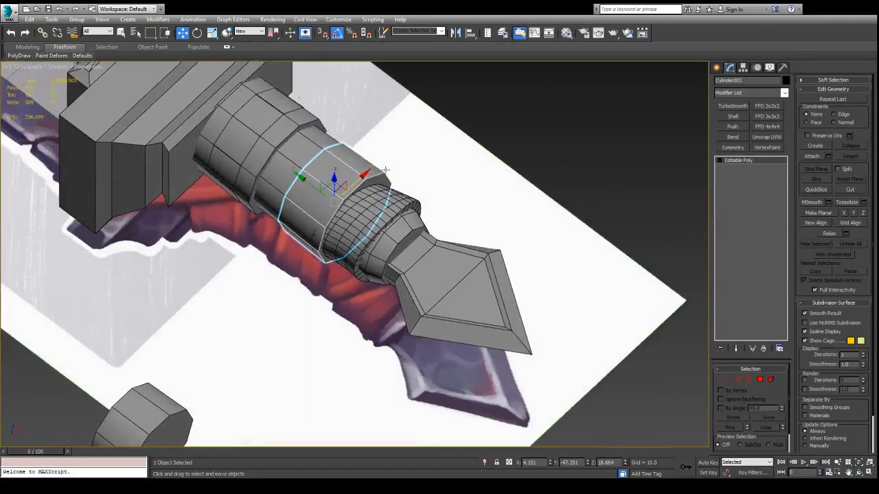
click(733, 106)
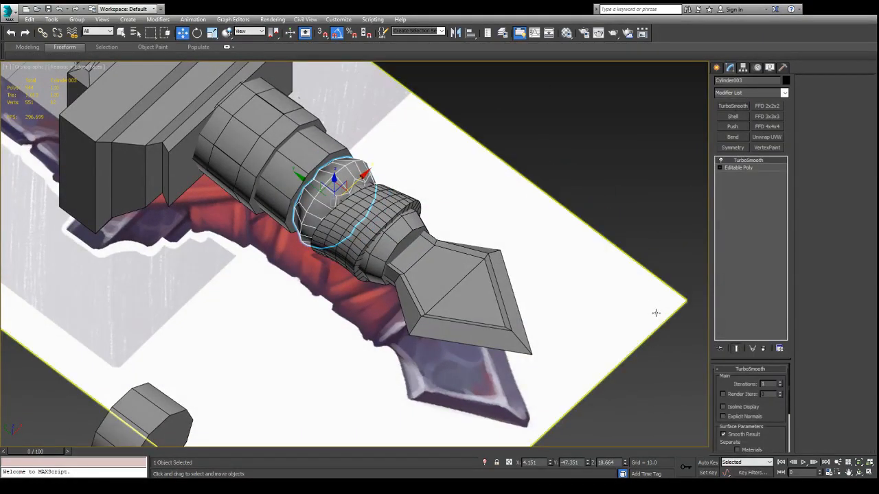
scroll(781, 382, up, 1)
click(779, 382)
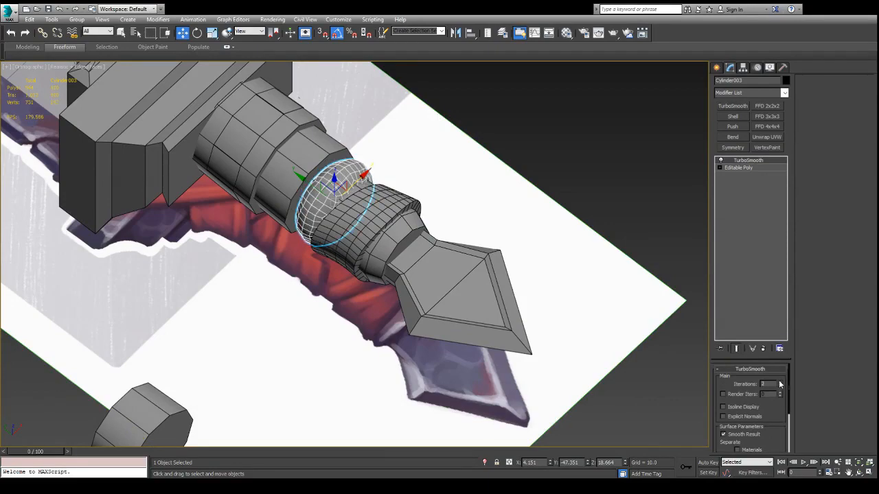
scroll(747, 417, down, 3)
click(737, 417)
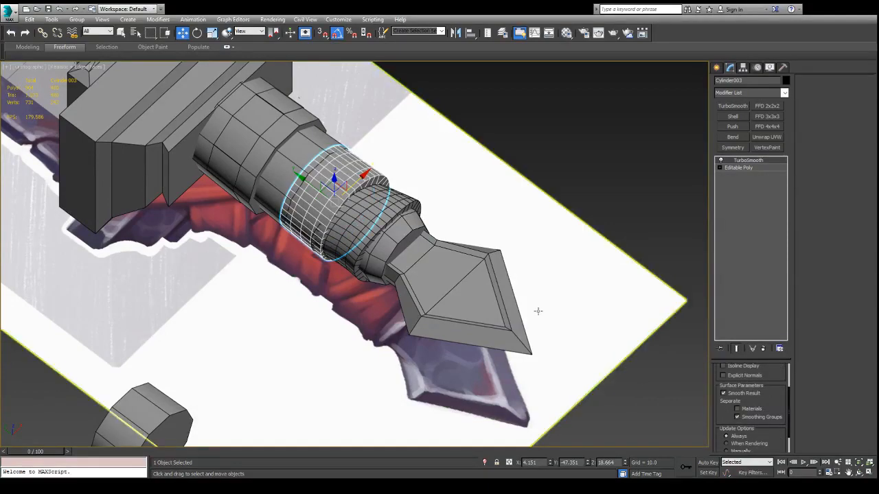
Move the spare ring along X to the opposite side of the sword, well clear of the reference plane.
alt+middle_drag(538, 309, 309, 237)
scroll(430, 187, down, 5)
click(282, 245)
scroll(284, 244, down, 3)
scroll(303, 232, up, 1)
scroll(303, 232, down, 3)
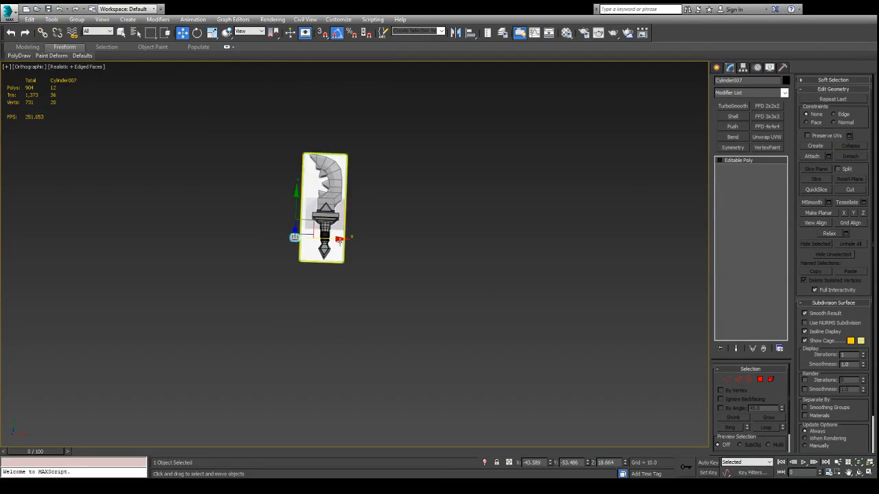
drag(342, 240, 439, 236)
key(ctrl+z)
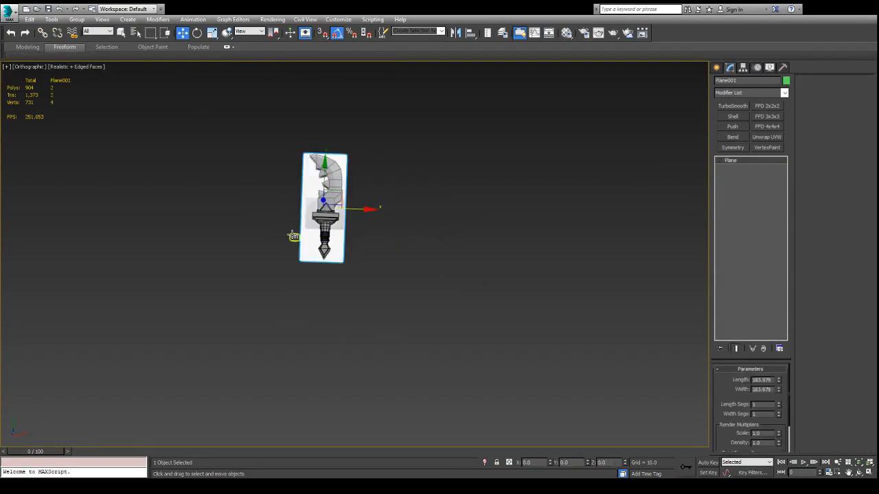
click(293, 236)
drag(342, 240, 657, 237)
click(362, 233)
Select the newly smoothed handle ring and apply an FFD 3x3x3 modifier above its TurboSmooth.
scroll(361, 232, up, 3)
scroll(361, 232, up, 4)
alt+middle_drag(396, 265, 510, 239)
scroll(281, 250, up, 1)
click(295, 244)
scroll(296, 253, up, 3)
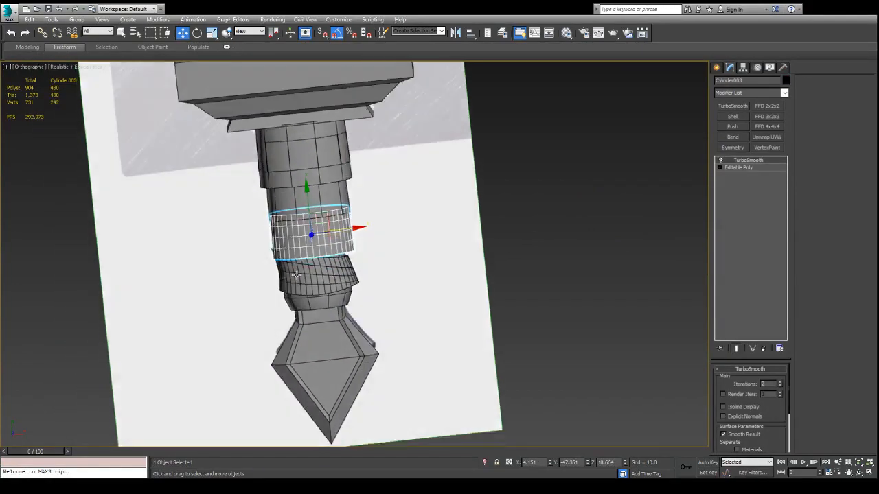
middle_drag(219, 320, 333, 251)
scroll(299, 237, up, 2)
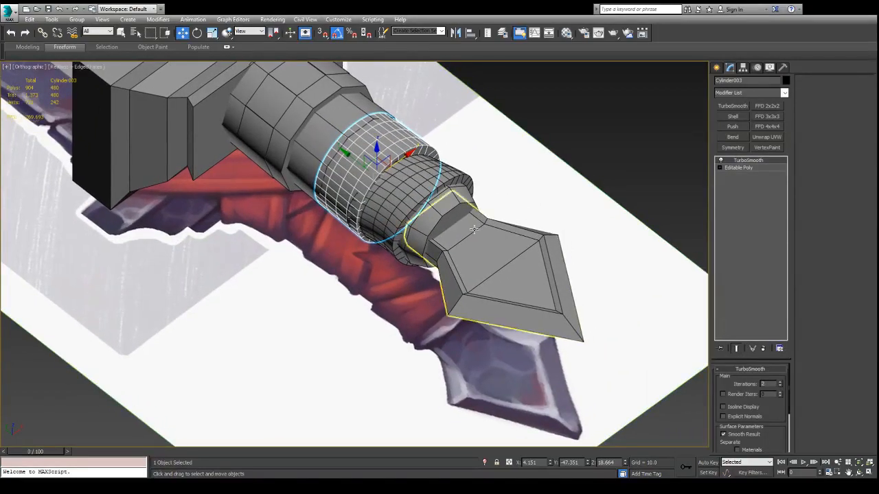
click(770, 118)
alt+middle_drag(430, 236, 450, 228)
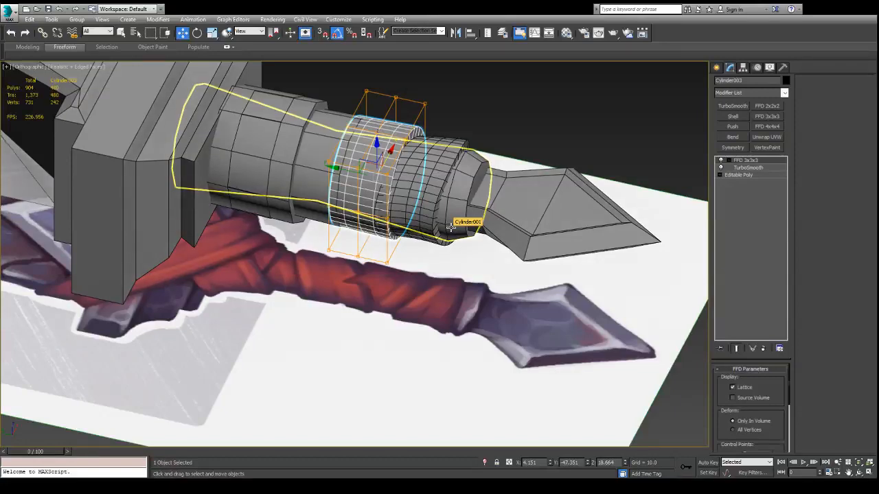
alt+middle_drag(451, 226, 354, 232)
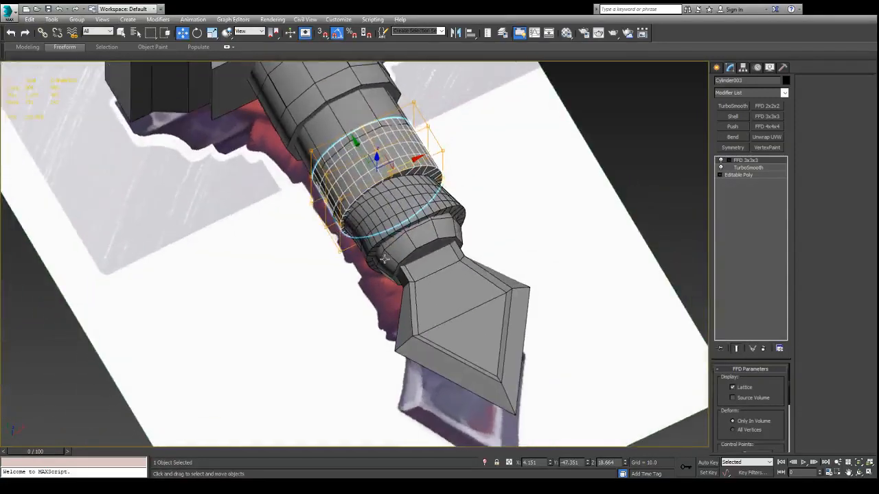
Pull this ring's lower FFD control points on the -X side inward to about X -2.4.
key(t)
scroll(317, 142, up, 4)
middle_drag(318, 142, 321, 253)
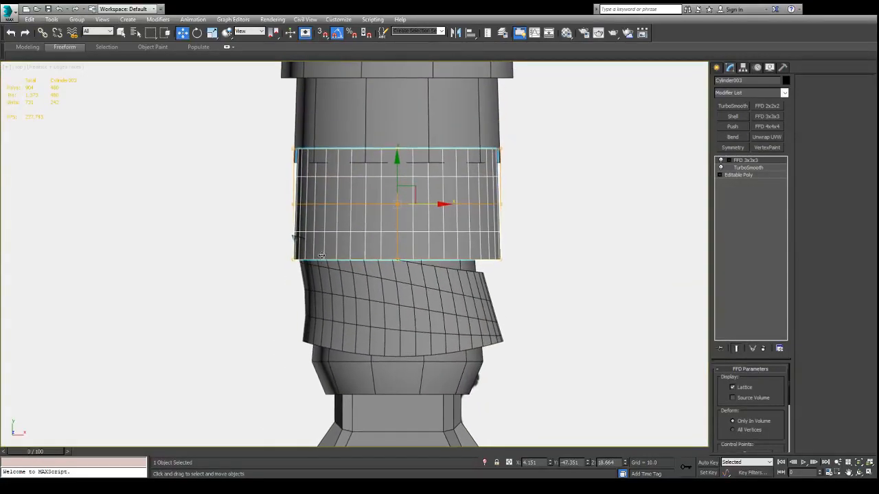
scroll(321, 254, down, 4)
scroll(320, 254, up, 2)
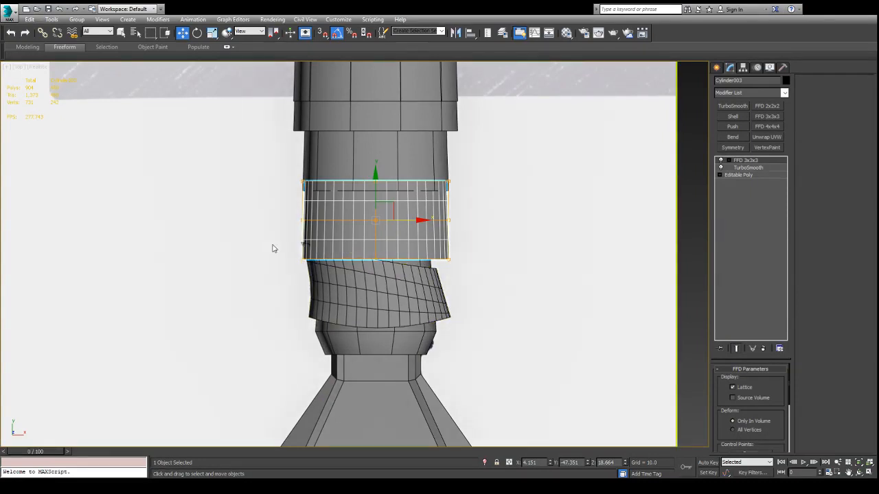
key(1)
drag(261, 241, 347, 263)
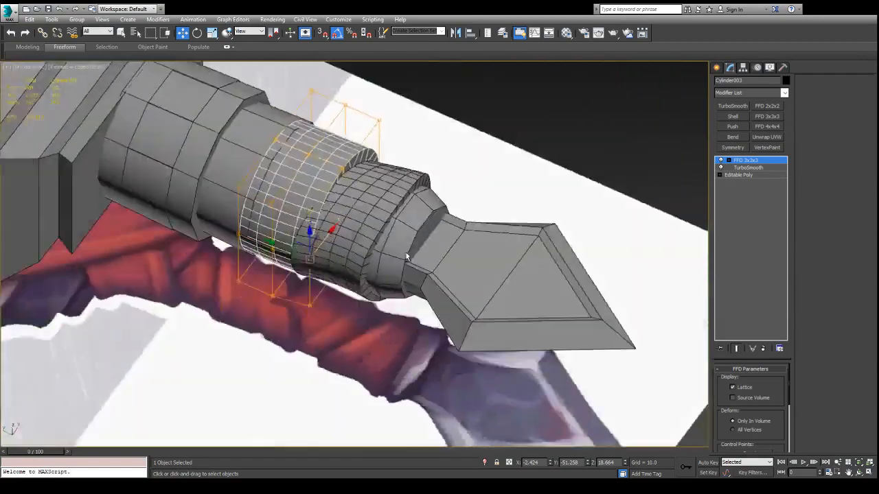
alt+middle_drag(405, 254, 435, 209)
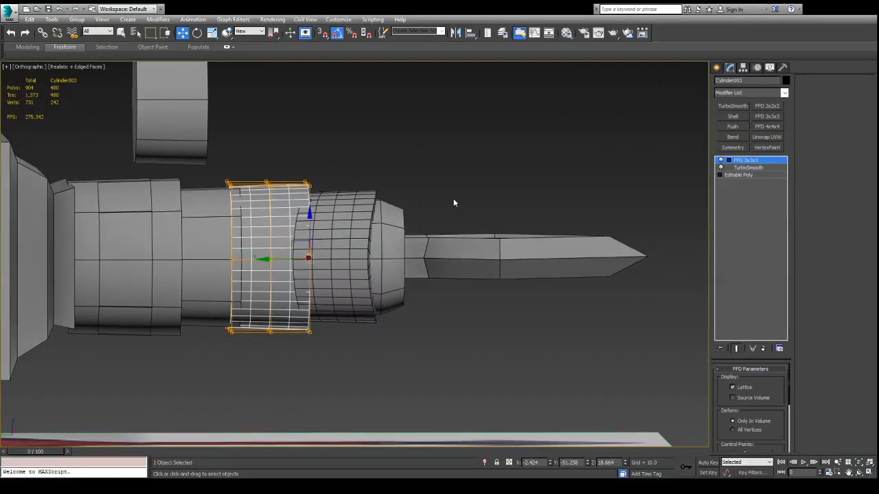
alt+middle_drag(380, 215, 332, 264)
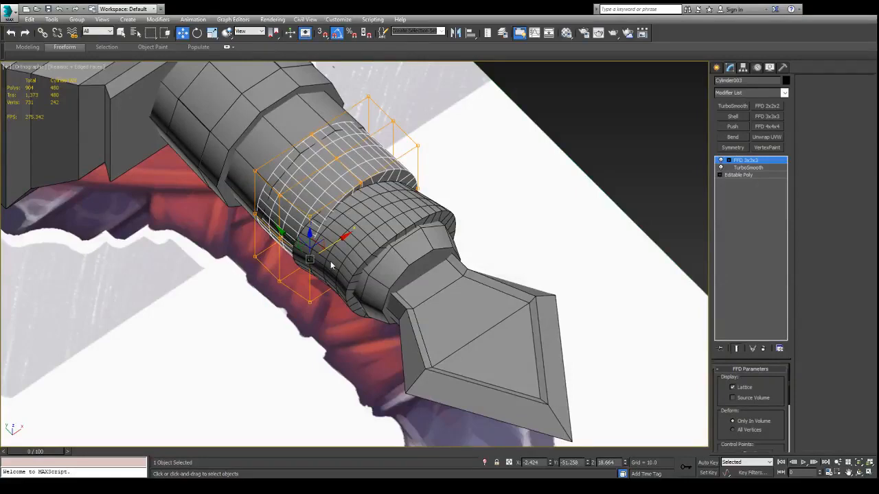
Move the bottom row of the ring's FFD control points along Y towards the pommel, to about Y -53.7.
key(t)
middle_drag(361, 151, 346, 332)
scroll(327, 270, up, 2)
scroll(344, 287, down, 2)
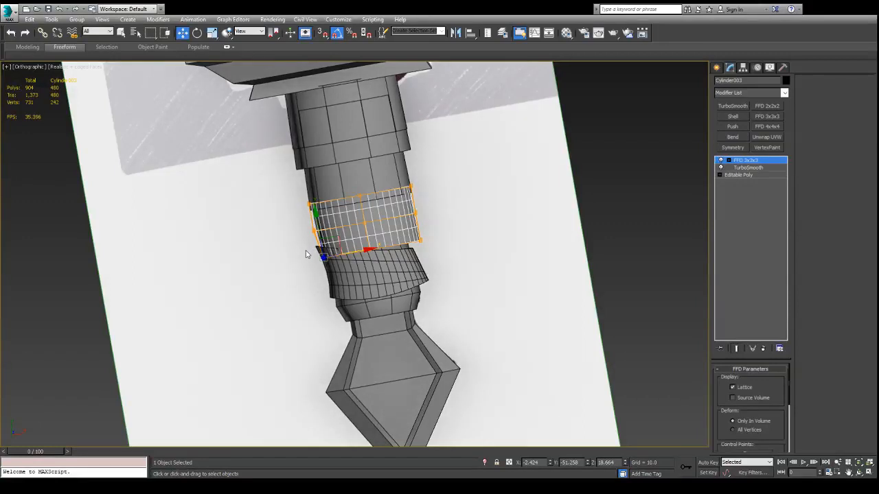
key(t)
scroll(335, 212, up, 4)
middle_drag(341, 149, 312, 337)
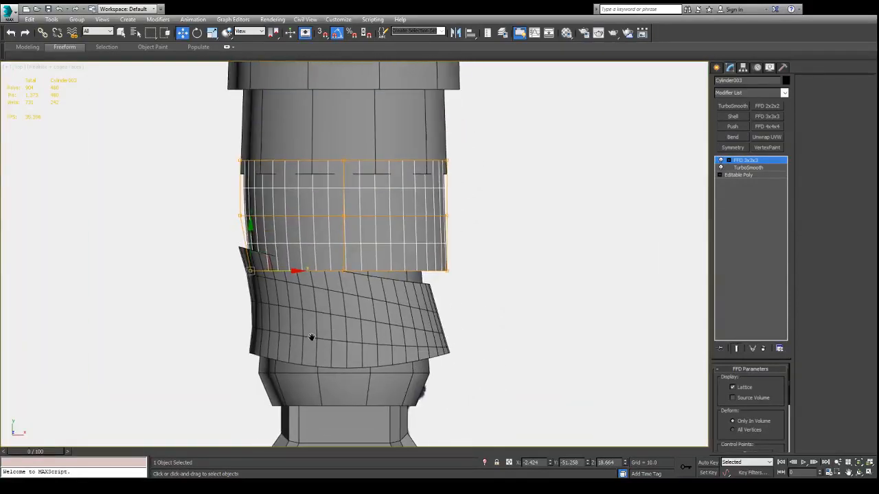
drag(427, 316, 468, 319)
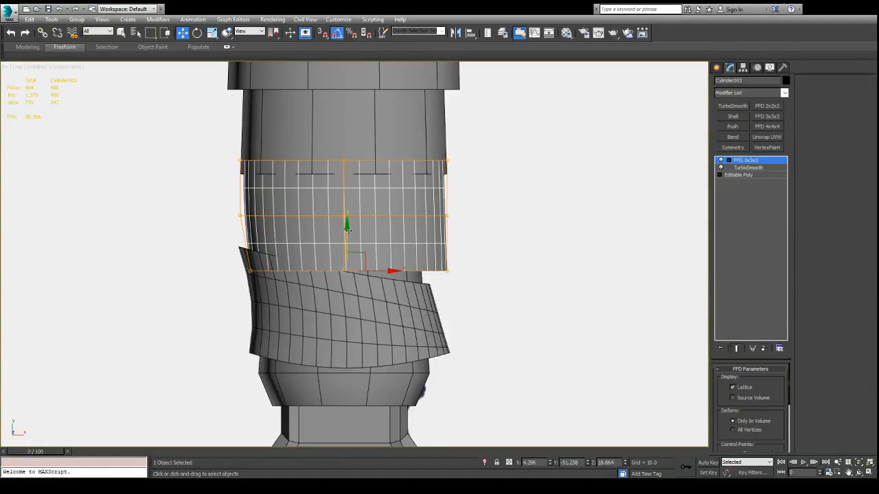
drag(346, 228, 242, 287)
Scale the bottom row of the ring's FFD control points inward so its lower end tucks into the ring below.
scroll(422, 366, down, 5)
alt+middle_drag(422, 366, 467, 265)
scroll(411, 352, up, 3)
key(r)
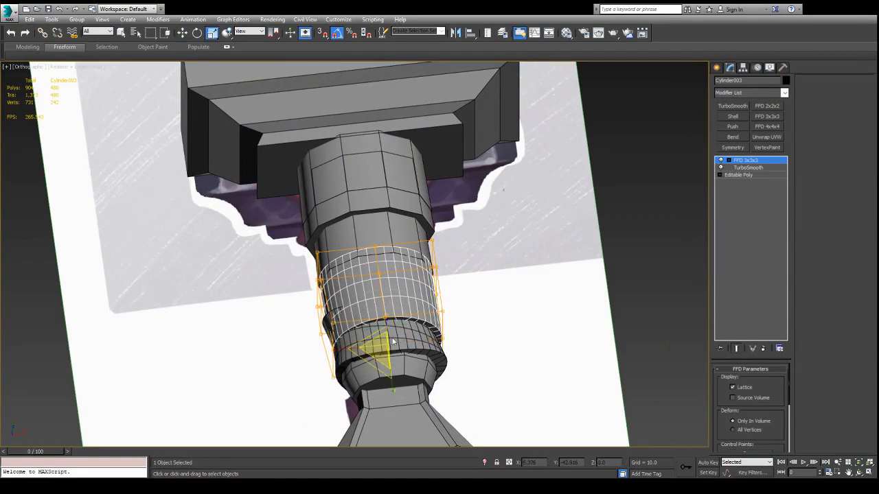
drag(386, 351, 384, 357)
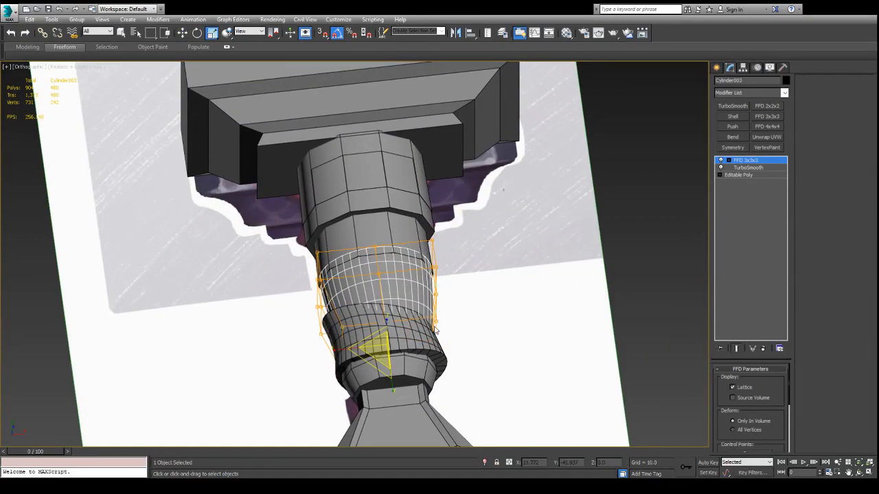
Scale the middle row of the ring's FFD control points inward to taper the ring's waist.
alt+middle_drag(385, 357, 465, 289)
key(t)
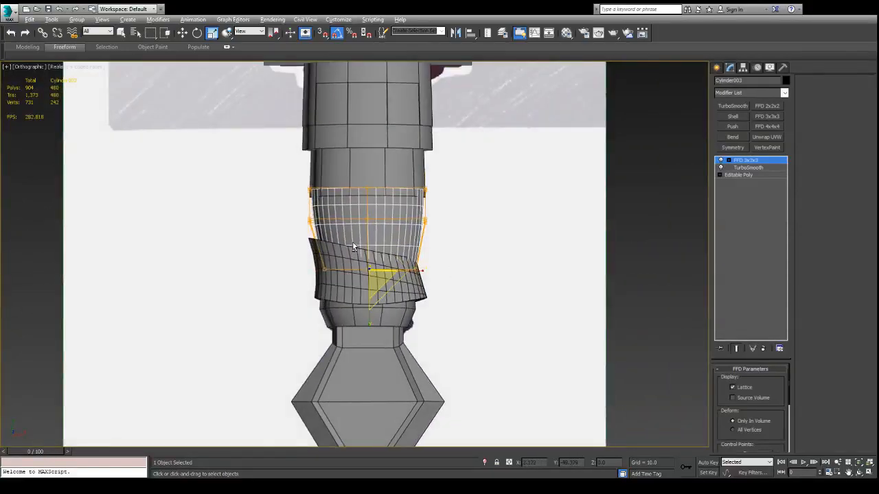
scroll(353, 246, up, 2)
drag(501, 230, 501, 228)
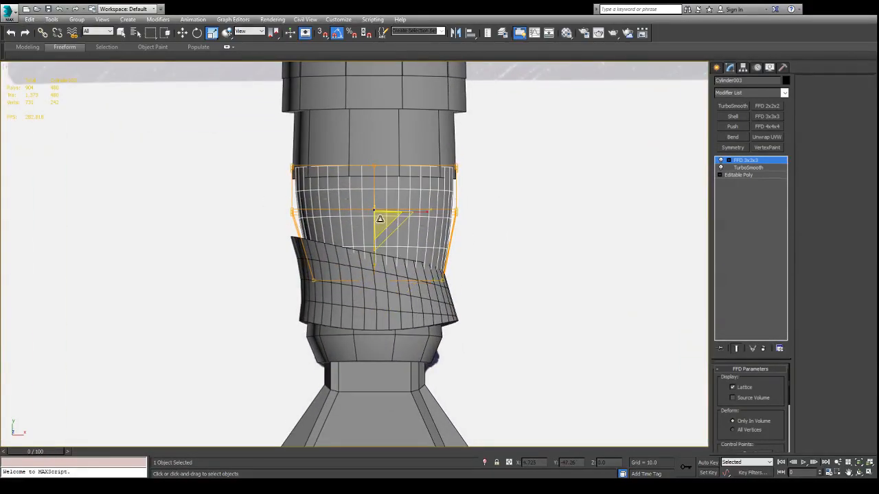
drag(381, 219, 382, 226)
Move the middle row of FFD control points along Y towards the pommel, to about Y -49.5.
alt+middle_drag(382, 226, 426, 282)
alt+middle_drag(373, 224, 237, 258)
drag(223, 233, 439, 271)
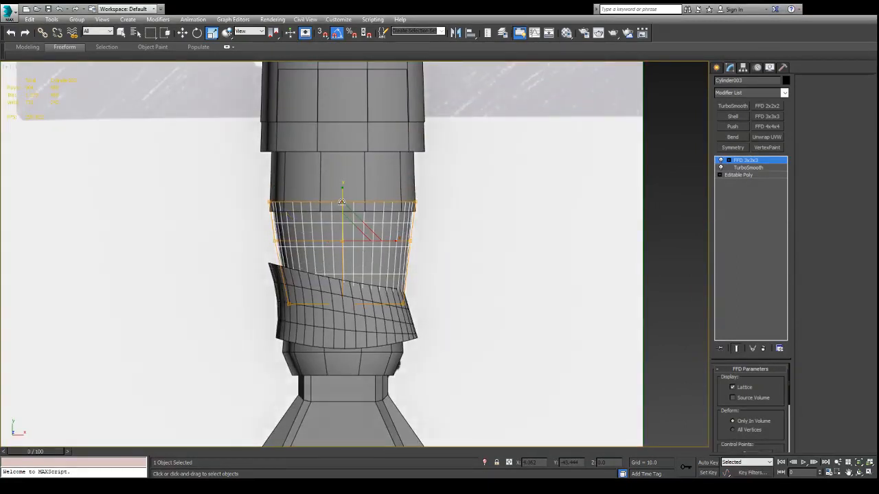
key(w)
drag(342, 200, 342, 221)
Pull the middle-row FFD control points on the ring's +X side inward to about X 9.3.
click(446, 252)
drag(446, 252, 391, 281)
drag(436, 262, 417, 272)
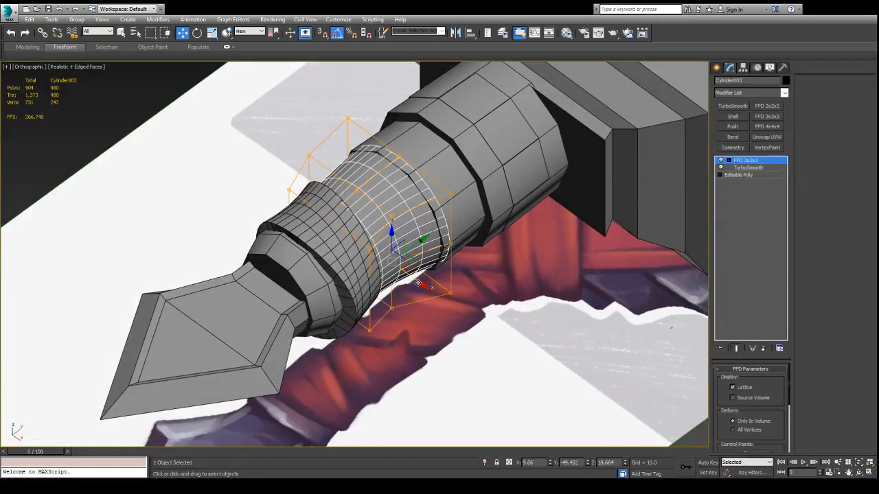
drag(417, 283, 414, 282)
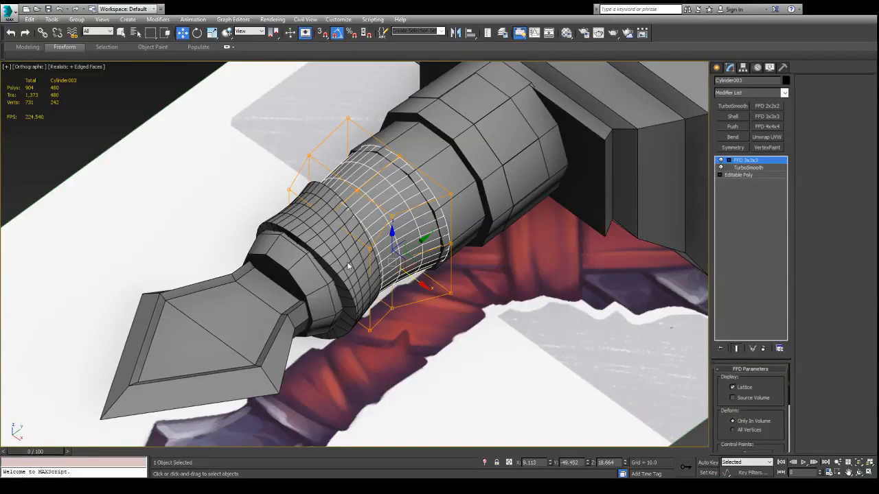
alt+middle_drag(347, 262, 418, 304)
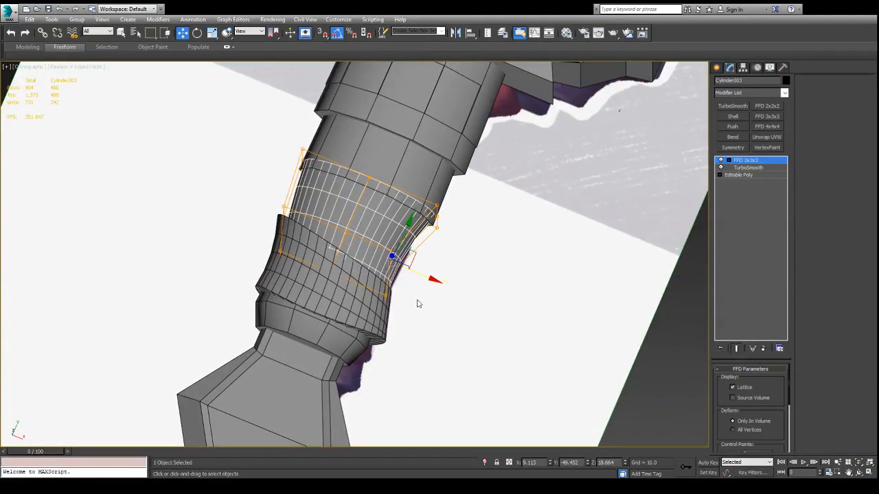
key(t)
scroll(373, 118, up, 3)
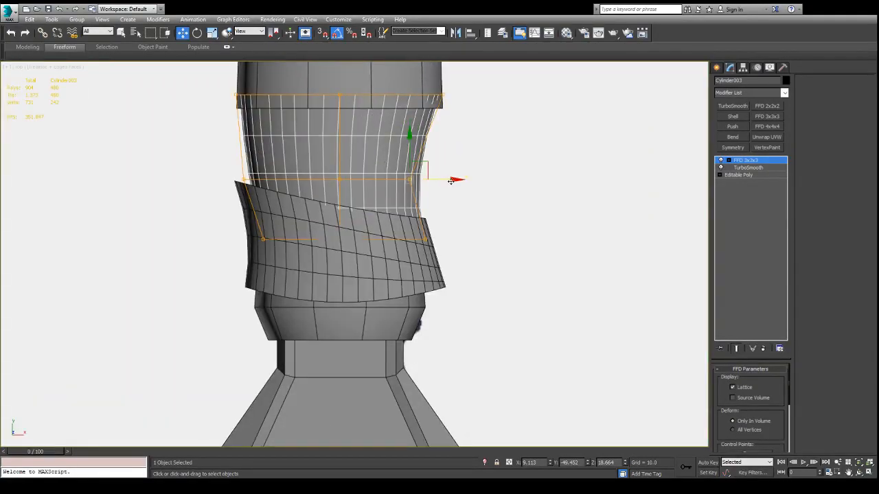
drag(451, 181, 454, 182)
Scale the ring's bottom row of FFD control points to about 95% and deselect the ring.
alt+middle_drag(366, 202, 359, 220)
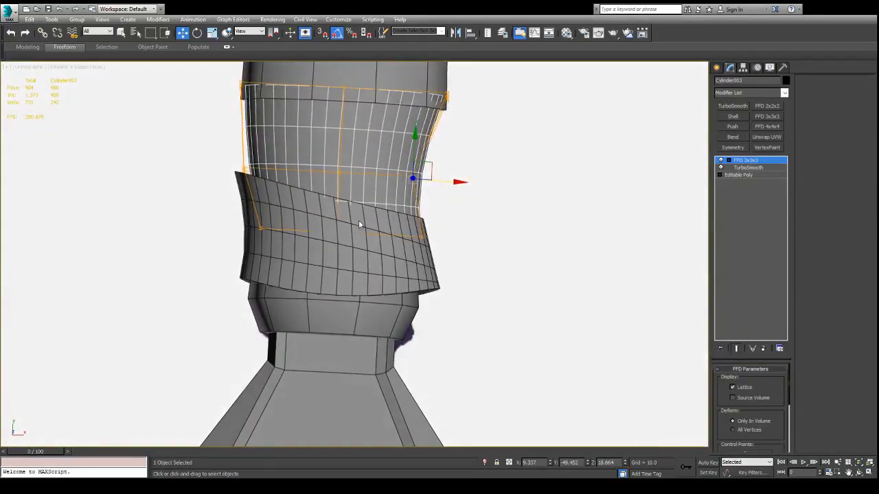
scroll(358, 224, down, 5)
scroll(237, 210, up, 3)
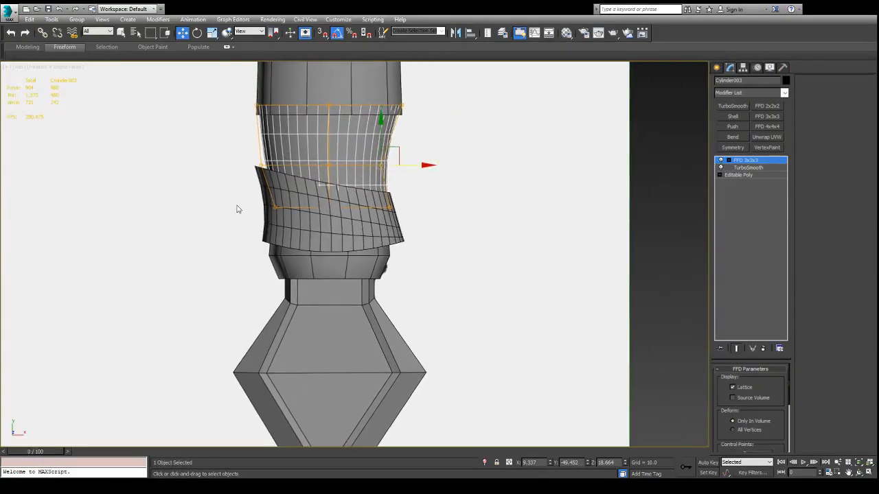
drag(359, 225, 434, 237)
alt+middle_drag(434, 238, 372, 236)
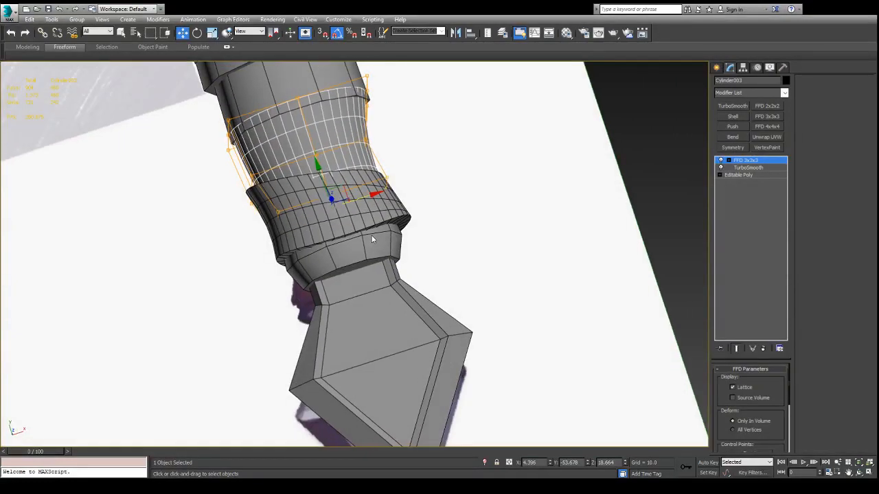
key(r)
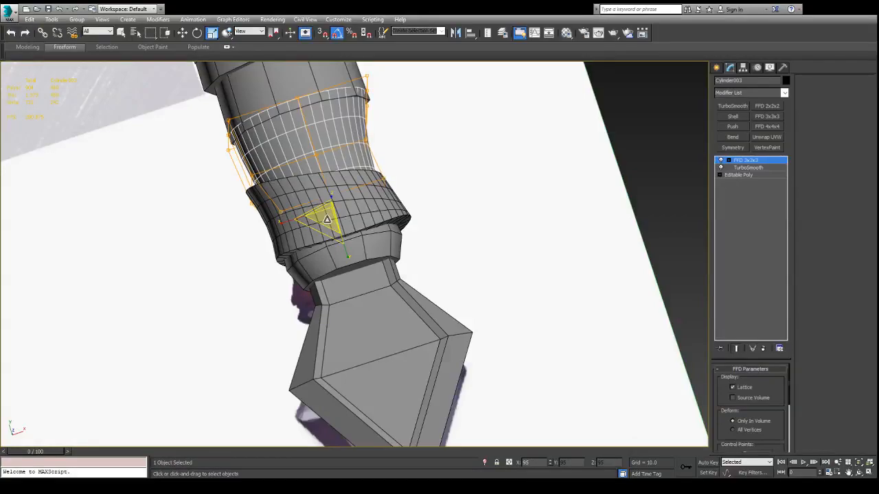
alt+middle_drag(455, 143, 253, 197)
scroll(268, 157, up, 2)
scroll(252, 196, up, 2)
alt+middle_drag(255, 166, 253, 193)
click(538, 157)
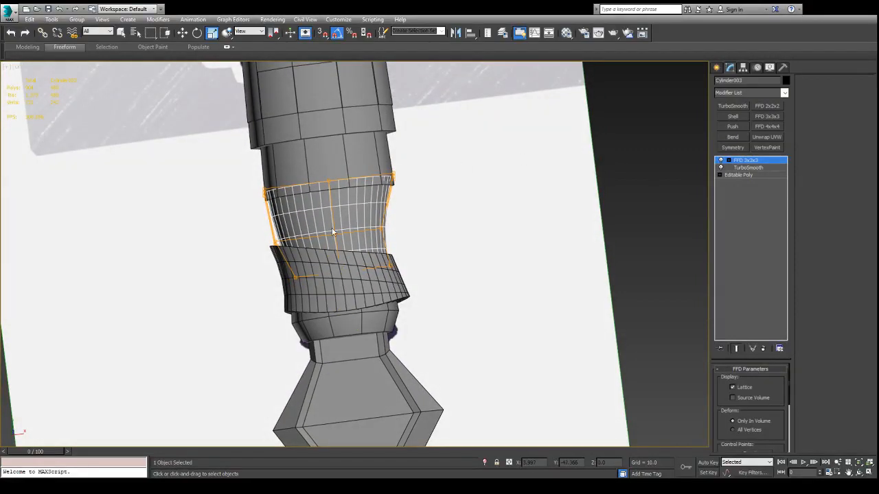
click(542, 200)
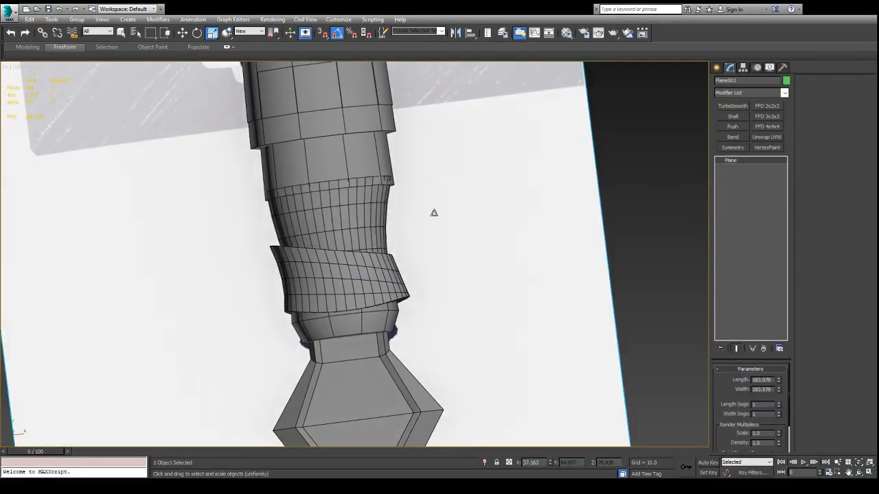
Apply TurboSmooth with 2 iterations, separated by smoothing groups, to the next ring up the handle.
alt+middle_drag(434, 213, 515, 216)
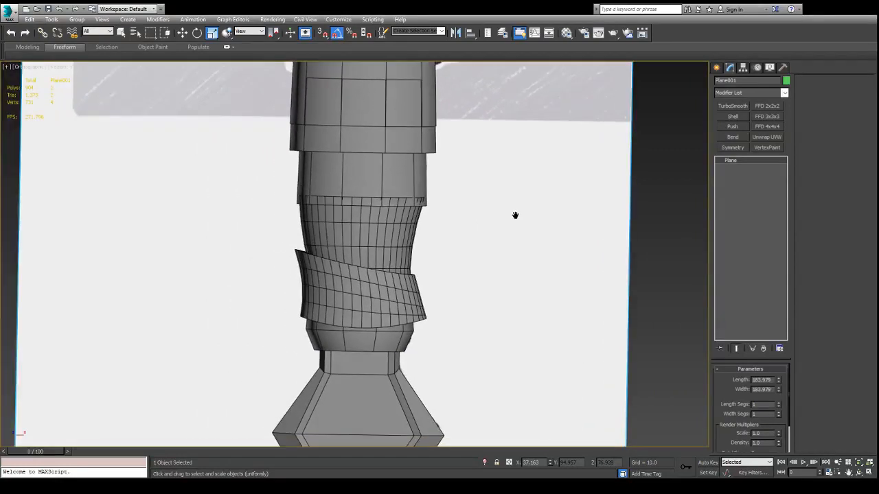
click(359, 186)
alt+middle_drag(359, 187, 425, 179)
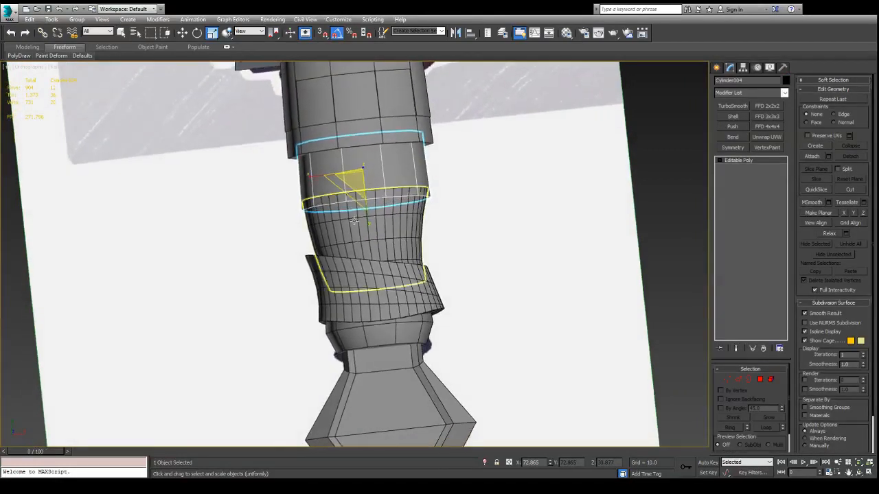
click(733, 106)
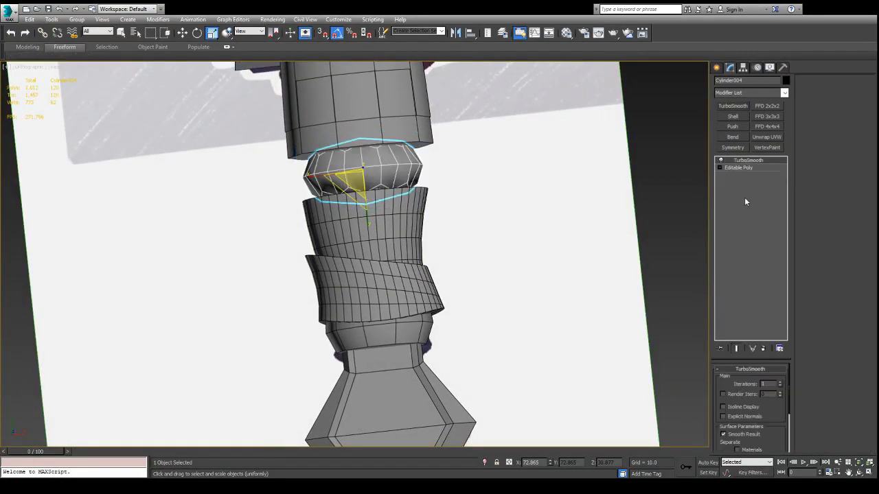
click(780, 383)
scroll(767, 392, down, 1)
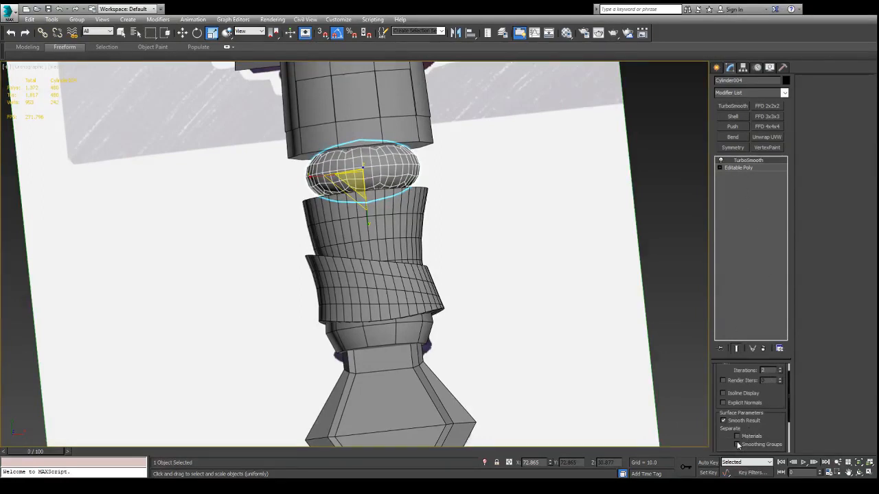
click(737, 445)
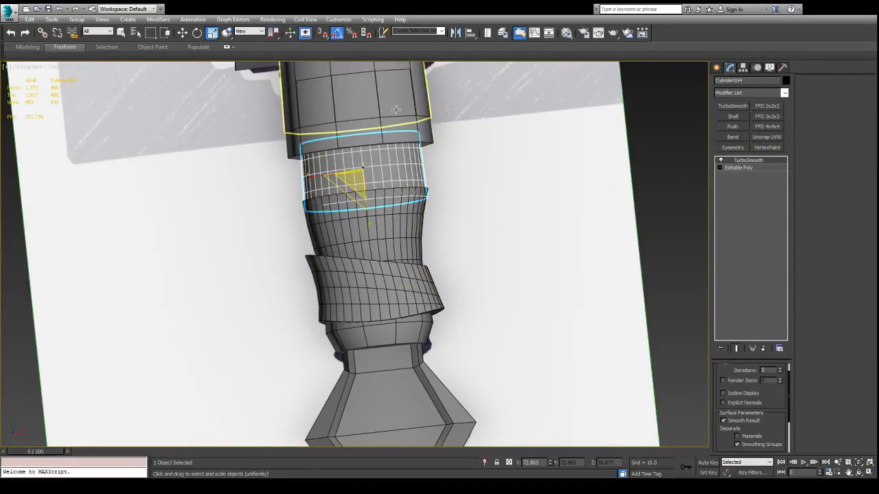
Select the HiltTop guard piece and start editing it at polygon level.
middle_drag(360, 103, 369, 279)
click(347, 125)
scroll(348, 126, down, 2)
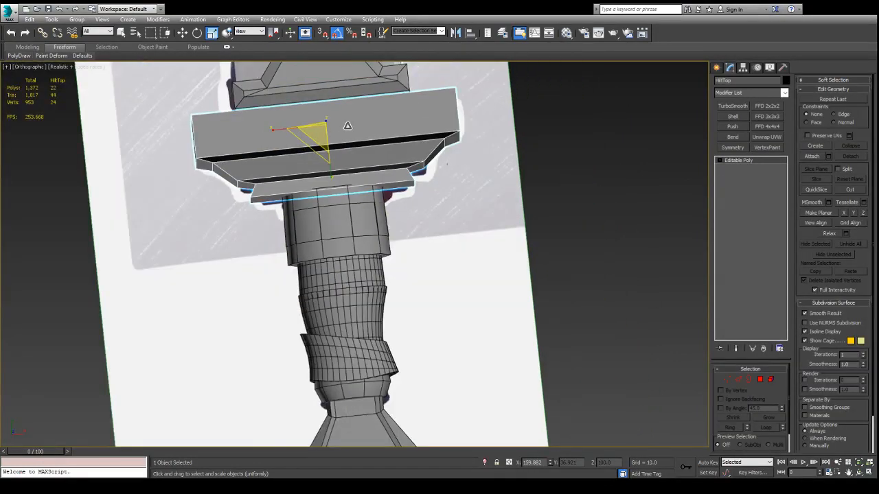
scroll(333, 149, up, 3)
scroll(324, 149, down, 3)
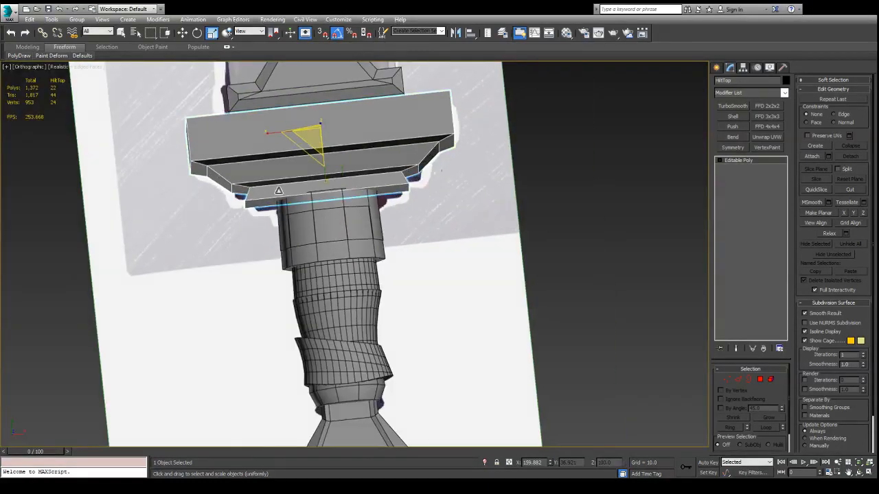
alt+middle_drag(325, 151, 320, 161)
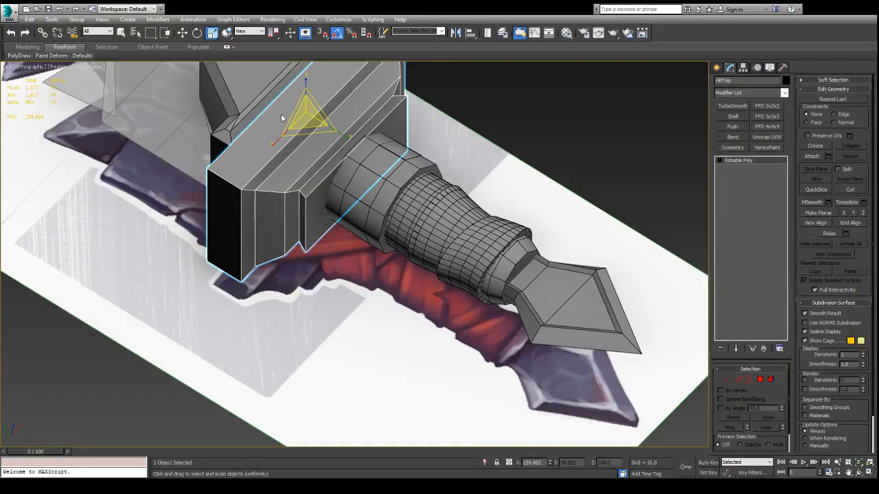
key(4)
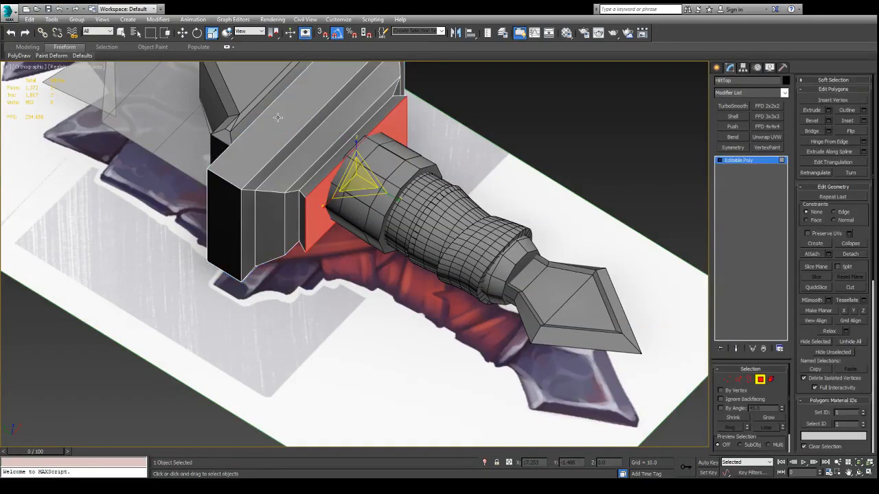
alt+middle_drag(325, 131, 378, 223)
click(373, 179)
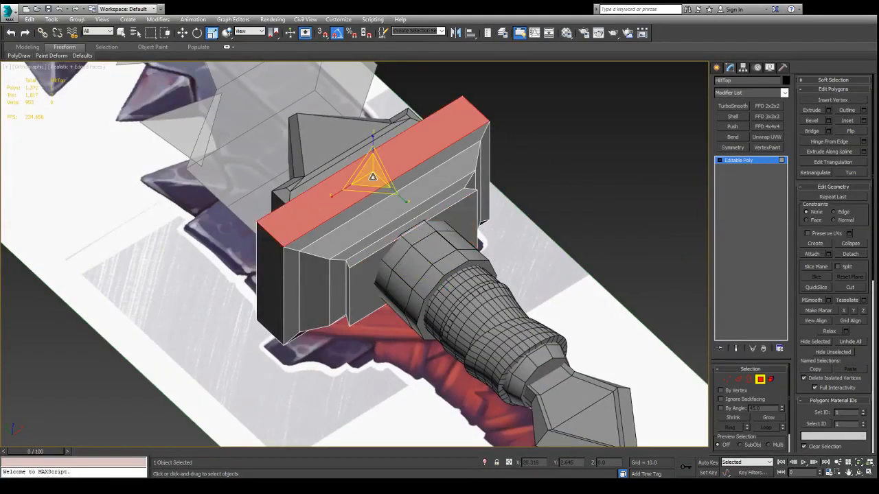
scroll(372, 183, up, 2)
scroll(372, 185, up, 3)
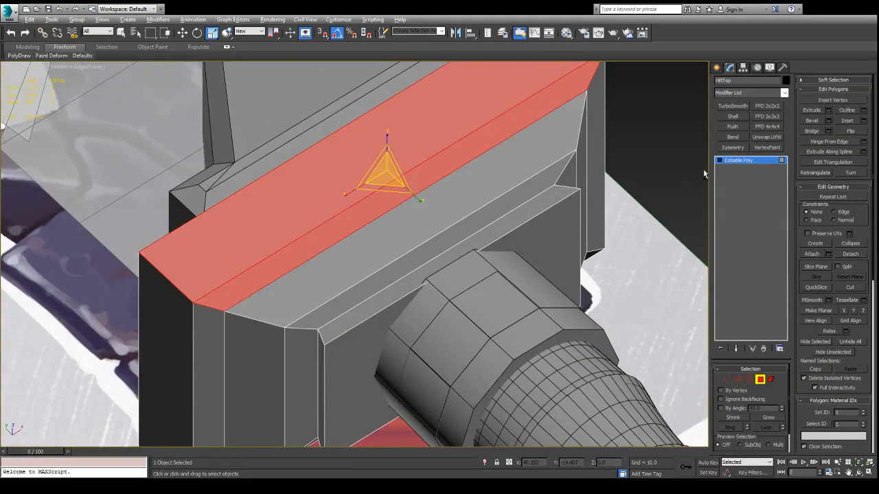
alt+middle_drag(703, 169, 613, 89)
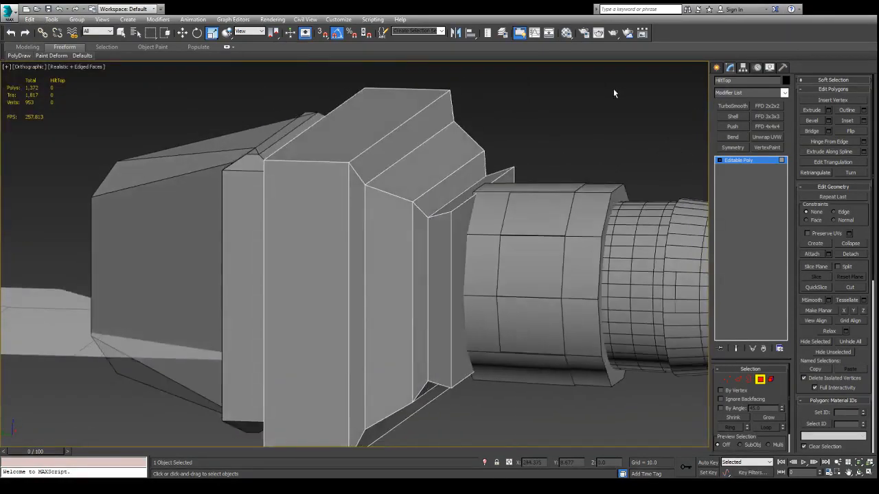
click(405, 107)
click(427, 126)
click(403, 112)
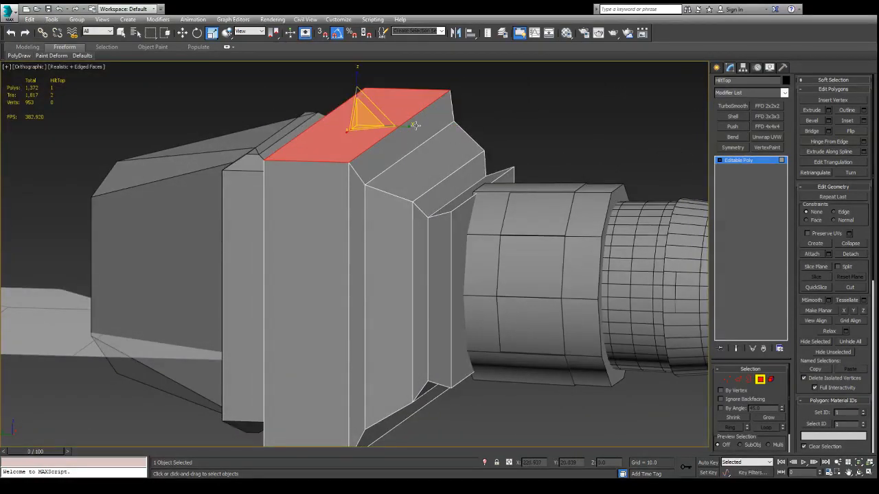
click(416, 126)
click(376, 117)
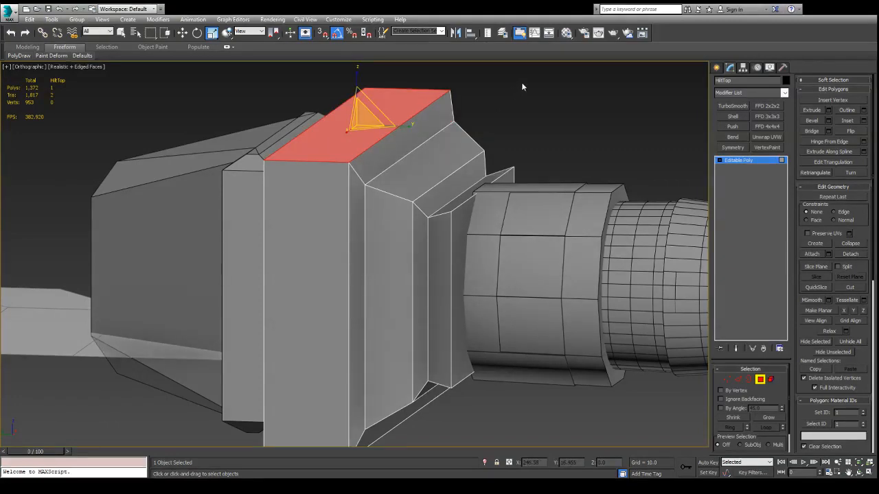
ctrl+click(401, 142)
alt+middle_drag(568, 90, 567, 113)
click(574, 101)
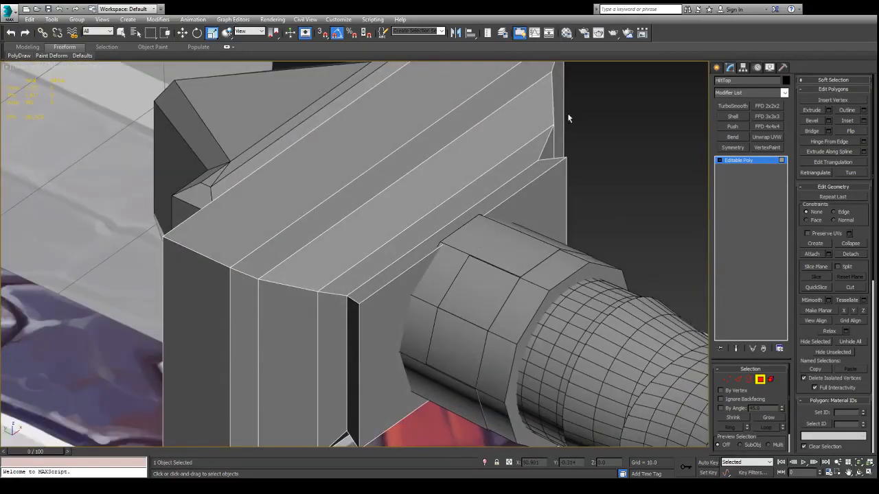
Assign smoothing group 32 to the guard's broad upper face and the narrow bevel face beside it.
key(t)
scroll(424, 139, up, 3)
middle_drag(453, 103, 506, 310)
scroll(481, 274, down, 3)
middle_drag(463, 220, 423, 362)
alt+middle_drag(523, 298, 437, 152)
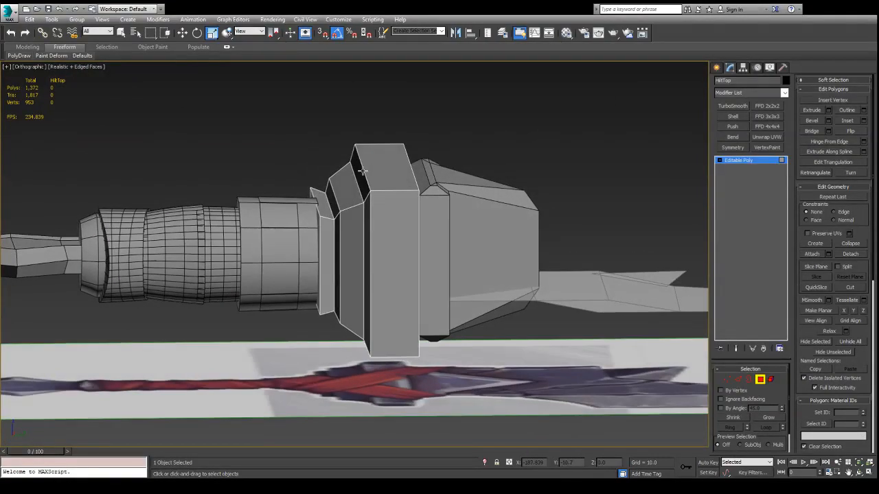
alt+middle_drag(374, 155, 406, 143)
click(391, 145)
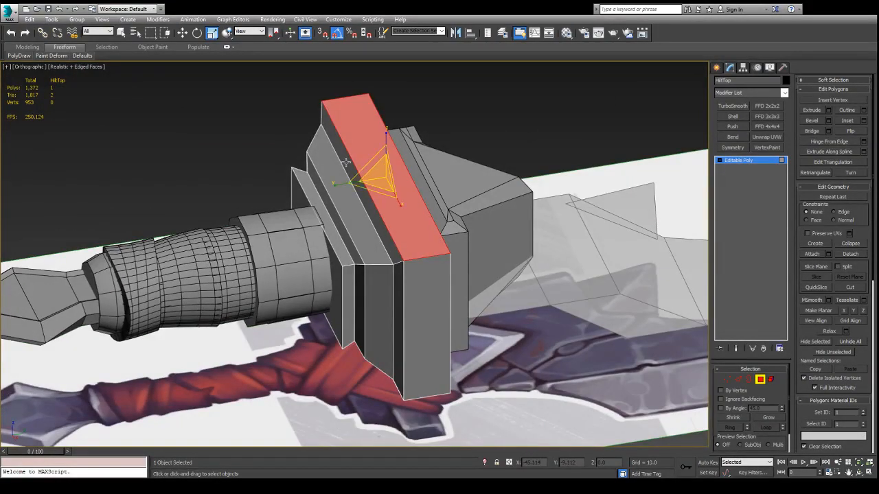
scroll(835, 286, down, 3)
scroll(835, 286, down, 4)
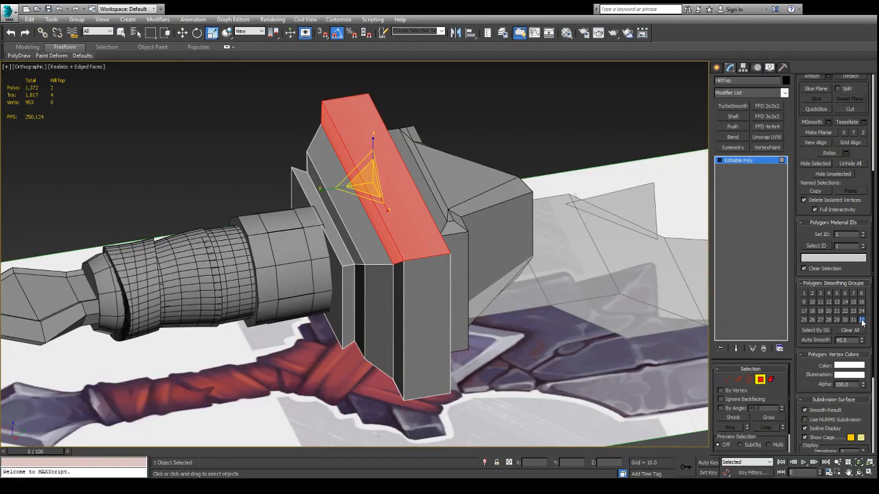
click(472, 97)
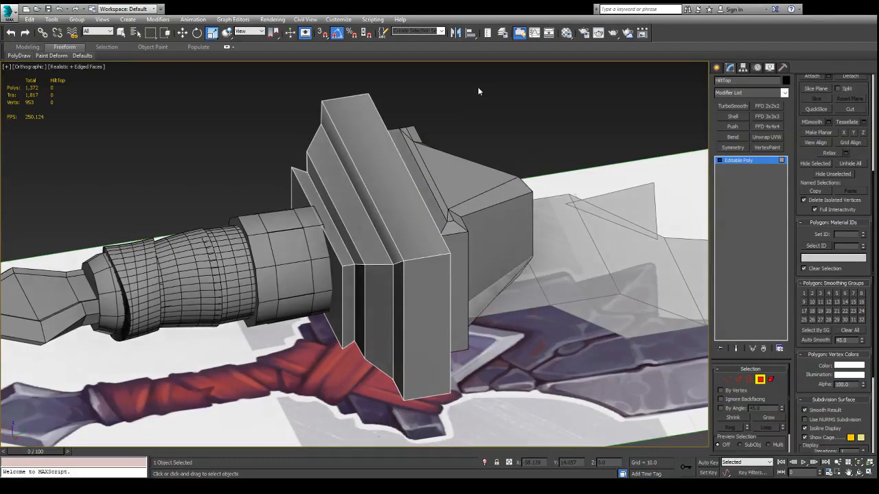
Hide the edge display and examine the shading across the guard's upper face and its narrow bevel face.
key(F4)
alt+middle_drag(480, 92, 624, 106)
scroll(422, 136, up, 2)
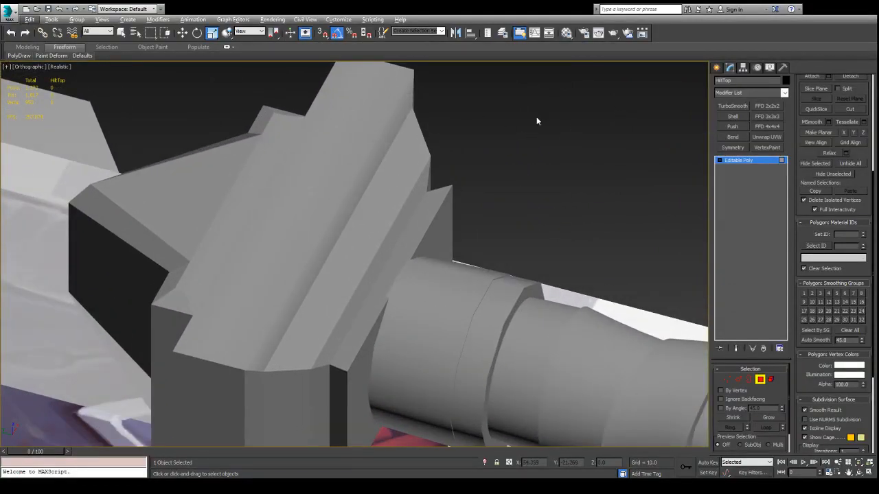
alt+middle_drag(537, 121, 441, 118)
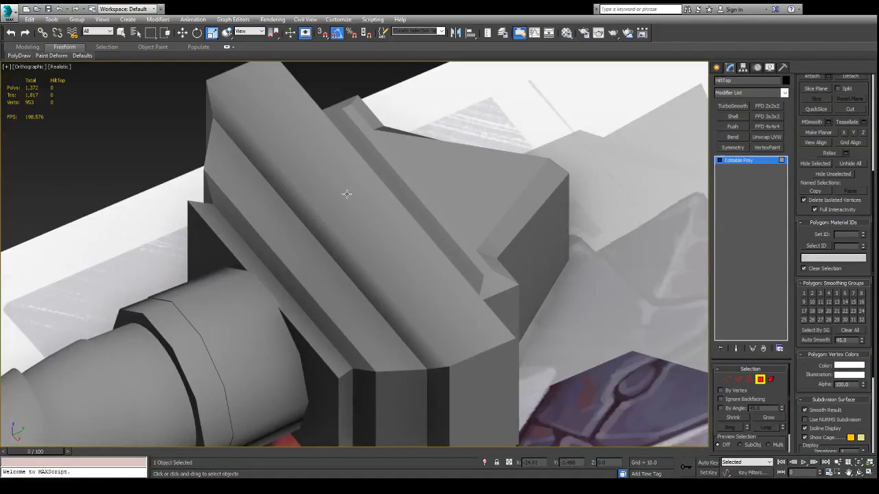
alt+middle_drag(338, 186, 324, 168)
click(326, 168)
click(313, 169)
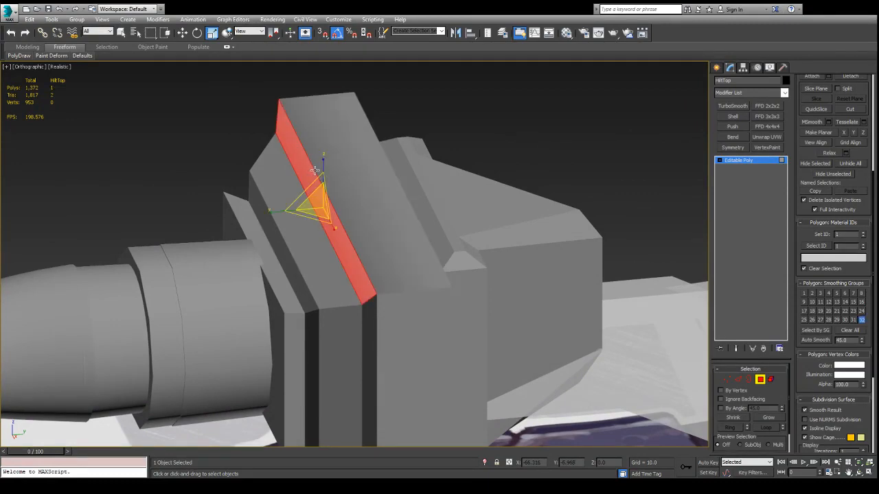
click(320, 167)
Compare the guard's shading with the handle rings, and select the guard's upper face and adjoining bevel face.
alt+middle_drag(334, 165, 337, 276)
scroll(322, 253, up, 6)
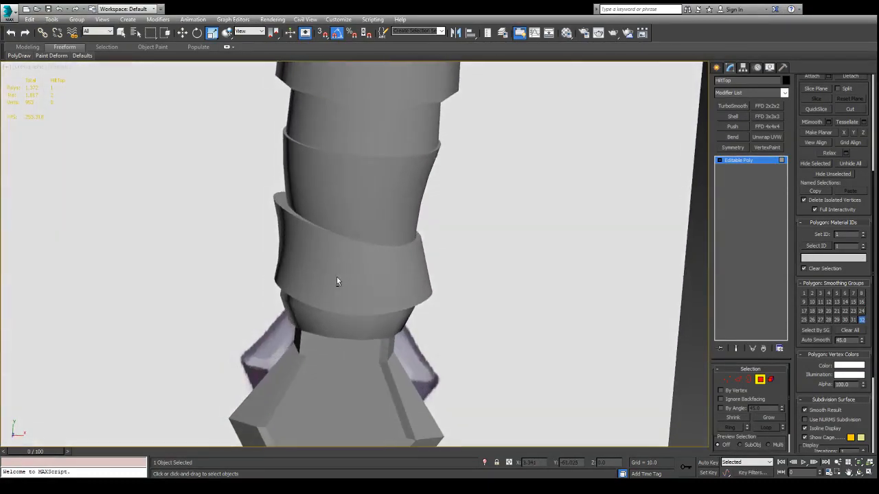
alt+middle_drag(293, 151, 384, 273)
scroll(305, 250, down, 4)
alt+middle_drag(550, 369, 521, 363)
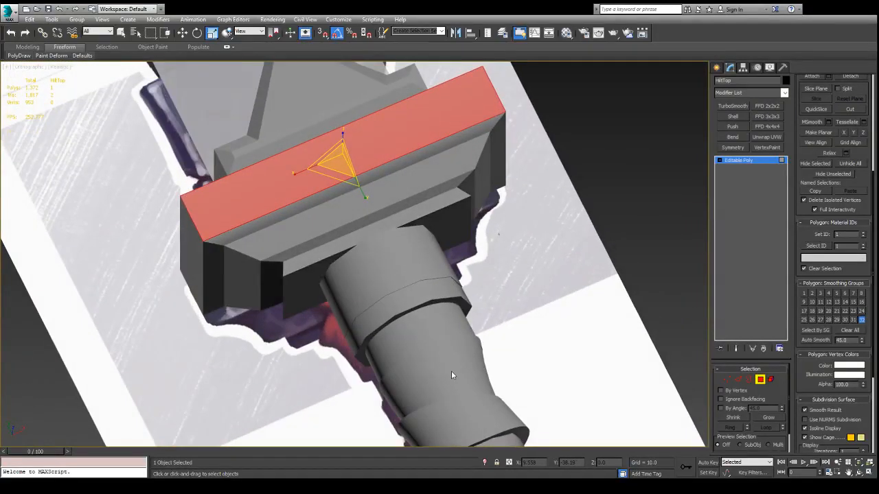
alt+middle_drag(451, 374, 441, 301)
scroll(439, 296, up, 3)
alt+middle_drag(464, 337, 429, 332)
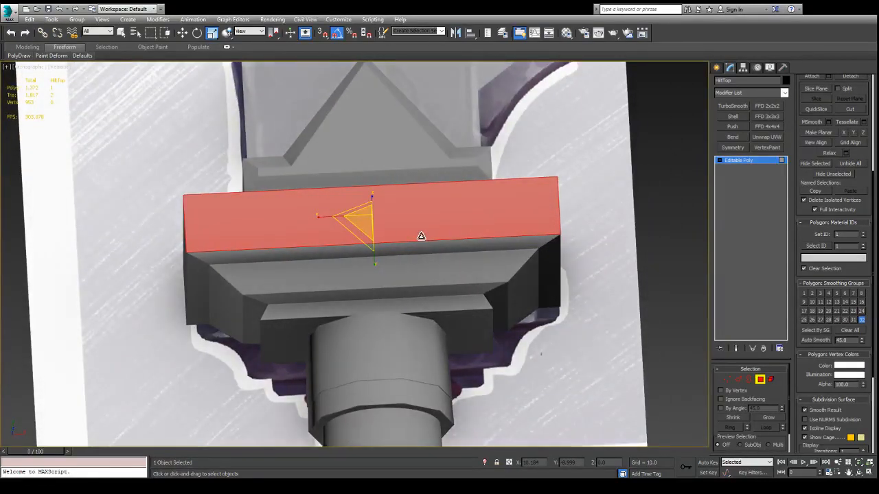
ctrl+click(419, 246)
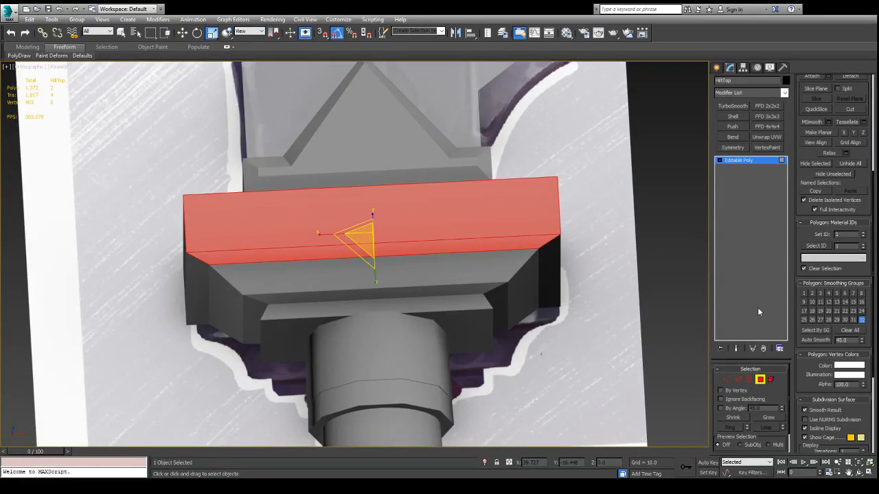
Undo the smoothing group assignment on the guard's upper and bevel faces and clear the face selection.
key(ctrl+z)
key(ctrl+z)
key(ctrl+z)
key(ctrl+z)
key(ctrl+z)
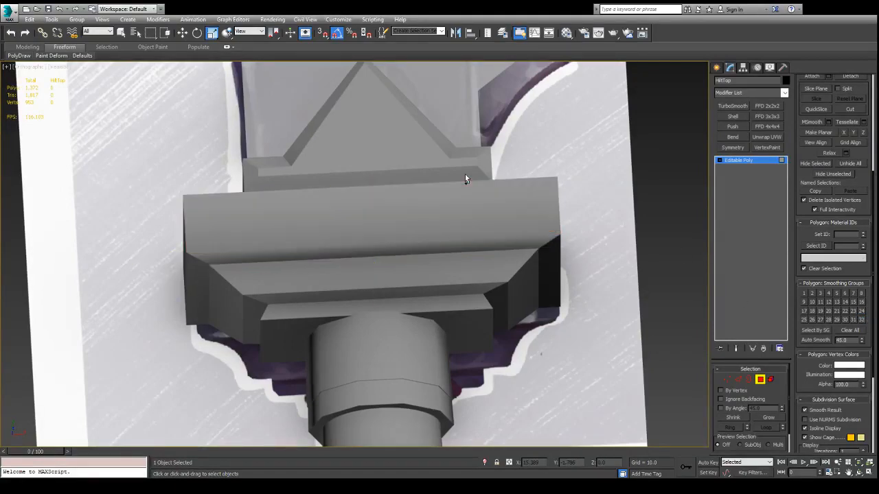
key(ctrl+z)
click(644, 173)
key(ctrl+z)
key(ctrl+z)
click(666, 174)
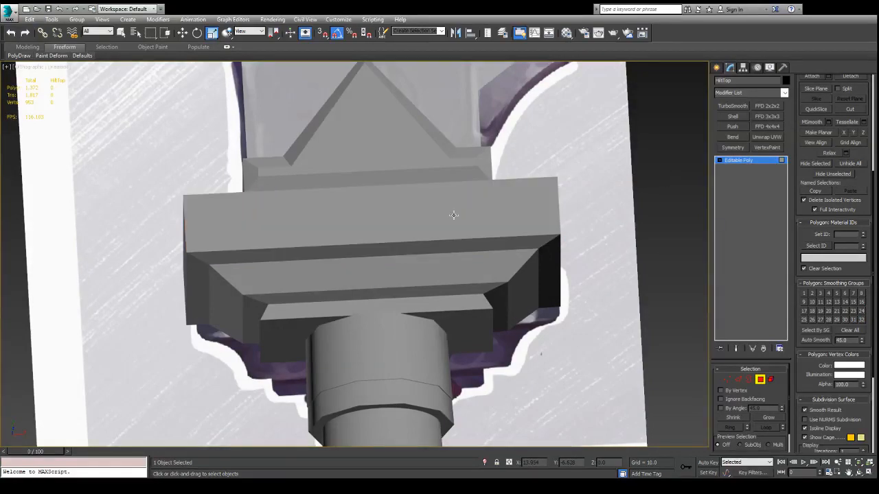
Examine the guard's shading around its bevel and turn the edged-faces display back on.
alt+middle_drag(453, 216, 365, 265)
scroll(375, 189, down, 2)
scroll(378, 190, up, 1)
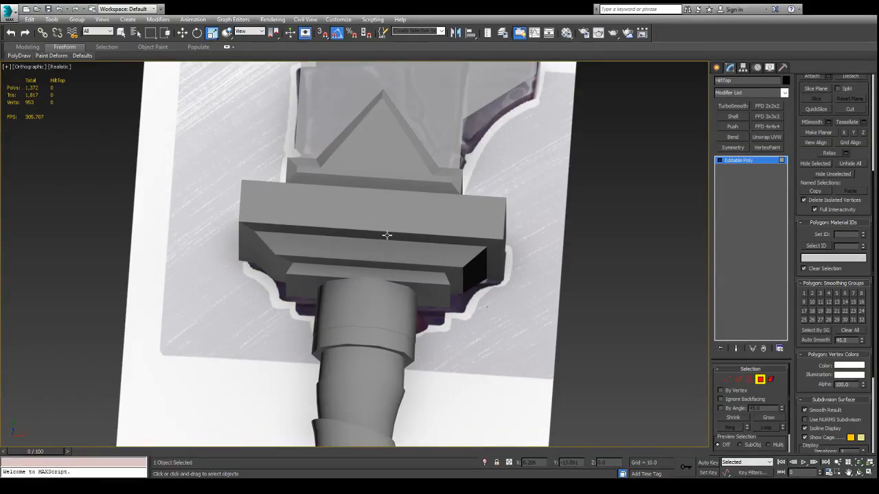
key(F4)
alt+middle_drag(388, 236, 416, 225)
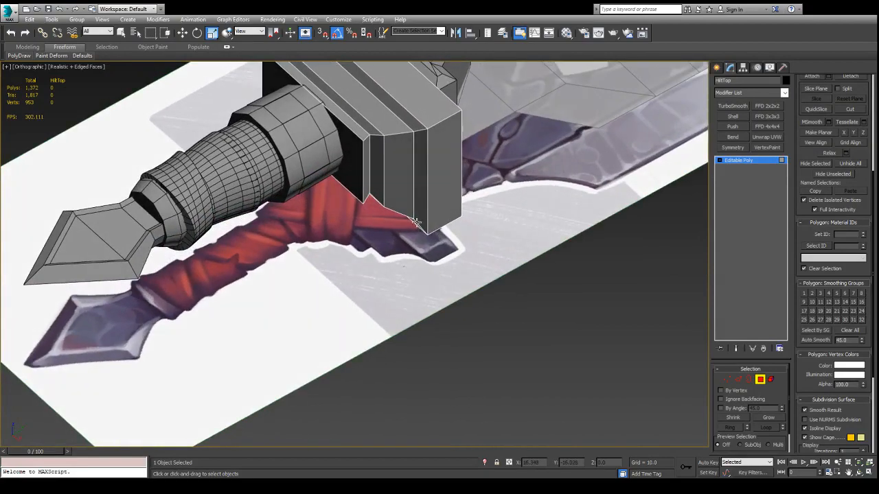
Select the smoothed wrapping ring next to the thick collar below the guard and scale it uniformly to about 84.8%.
alt+middle_drag(233, 156, 400, 263)
click(228, 145)
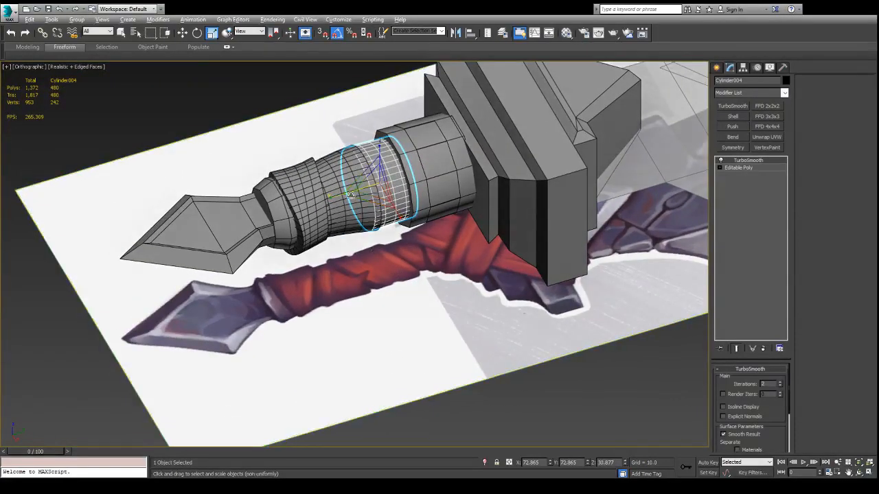
scroll(348, 196, up, 2)
alt+middle_drag(348, 198, 346, 185)
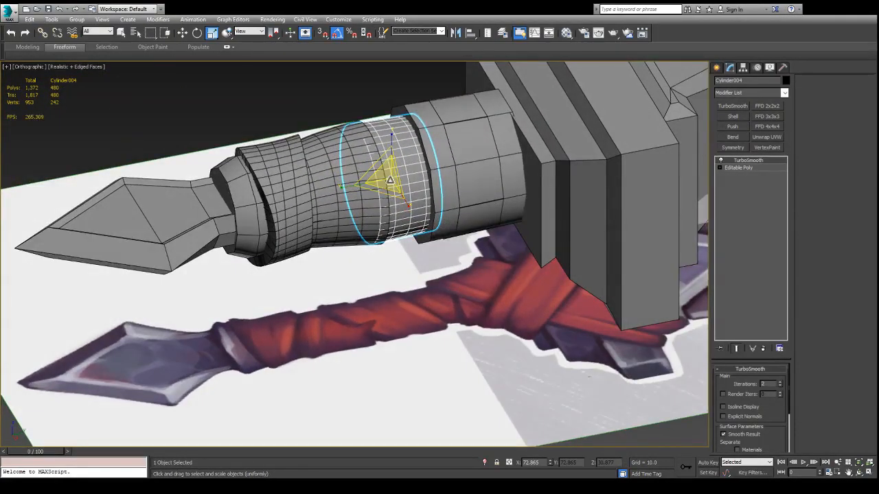
drag(390, 180, 399, 171)
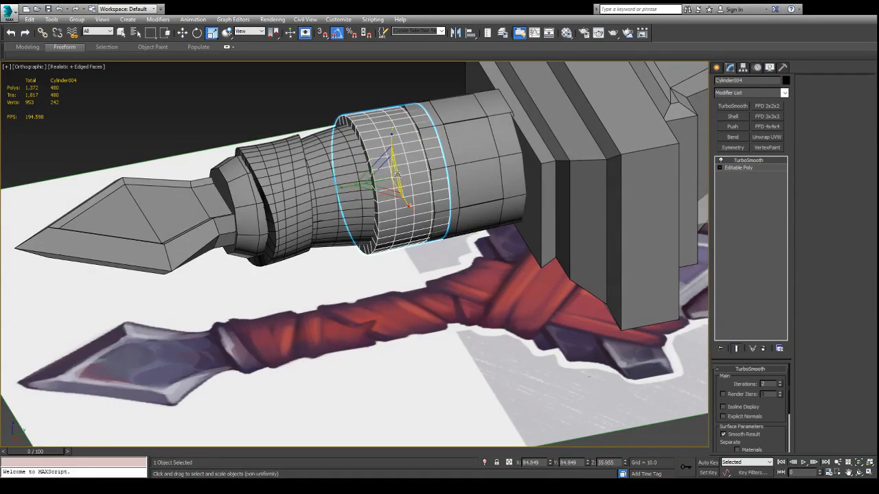
Stretch the ring along the handle's length to a local Z scale of about 40.4%.
alt+middle_drag(412, 182, 372, 177)
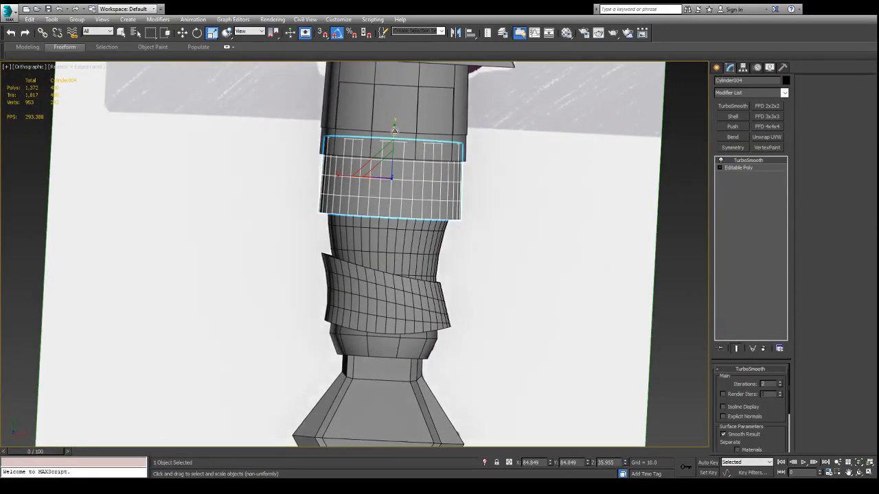
drag(395, 132, 396, 121)
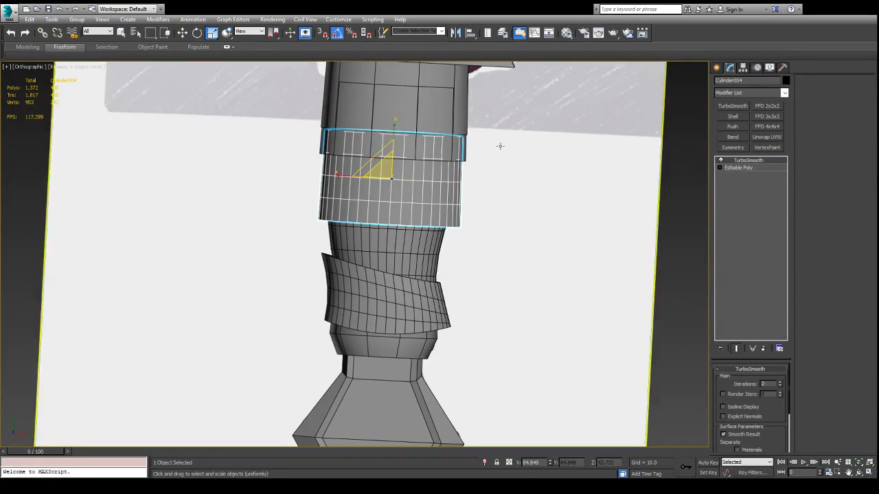
drag(394, 130, 394, 134)
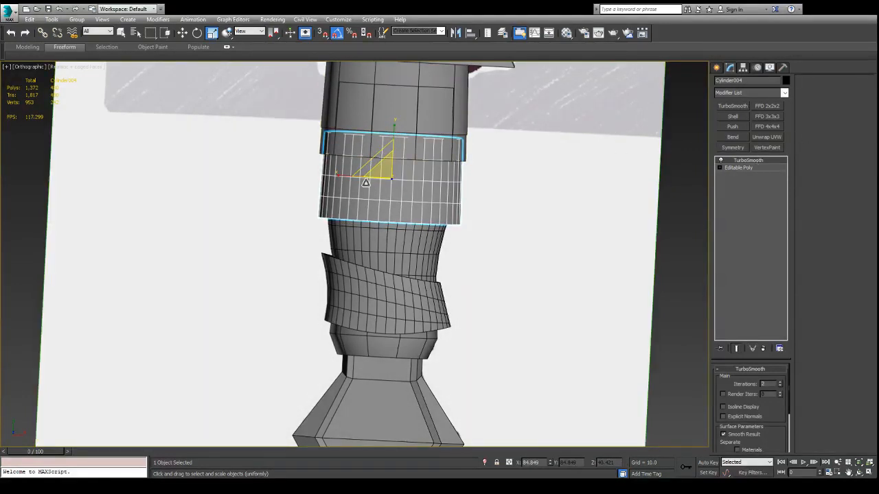
Collapse the ring's TurboSmooth into an Editable Poly and apply an FFD 3x3x3 modifier, viewing it from the top.
key(ctrl+z)
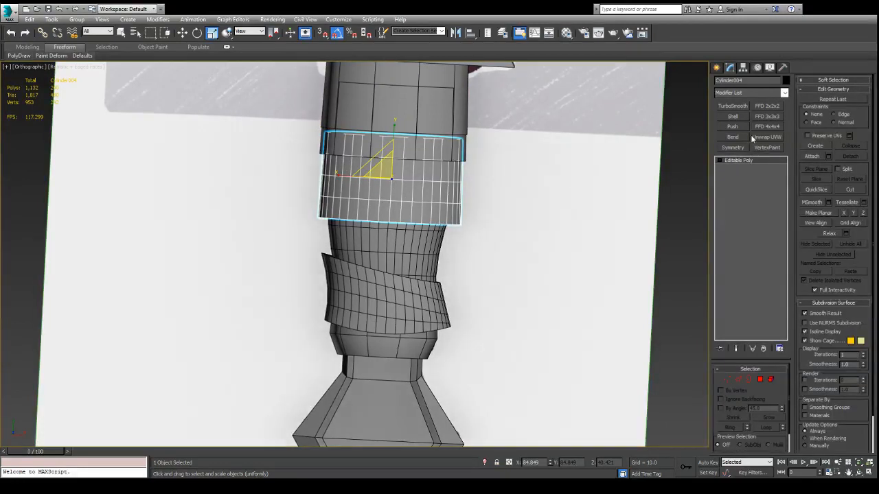
click(765, 117)
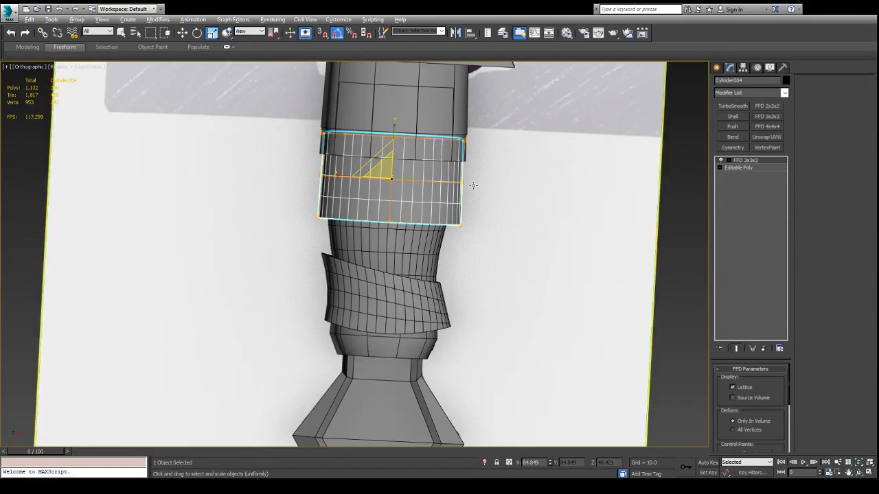
alt+middle_drag(672, 122, 344, 182)
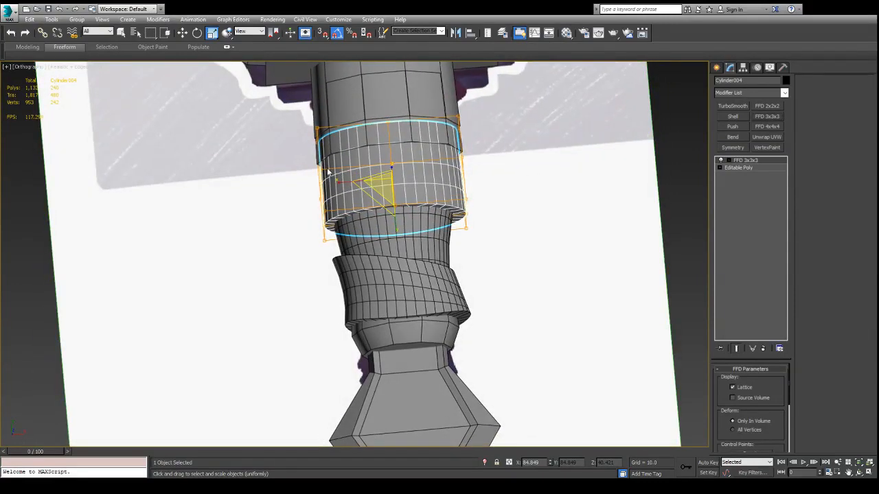
key(q)
key(t)
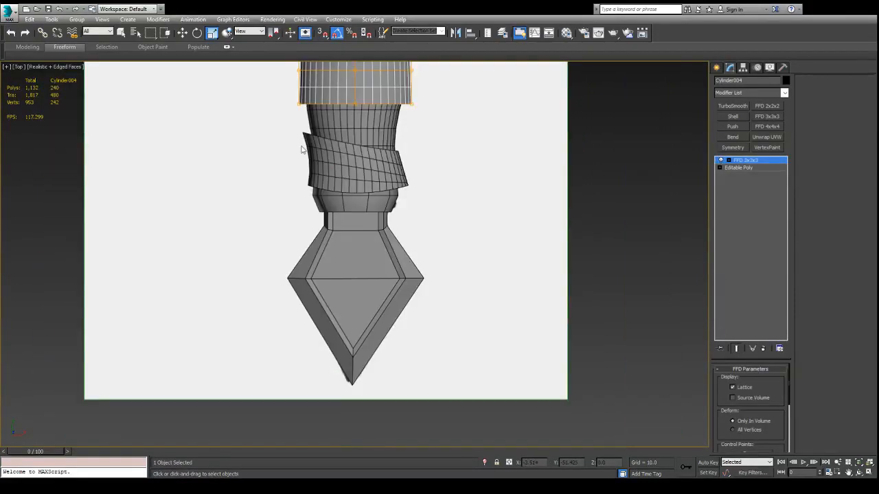
Lower the left column of FFD 3x3x3 control points on the upper wrap (Cylinder004) so the band slants.
middle_drag(319, 115, 339, 253)
scroll(325, 204, up, 2)
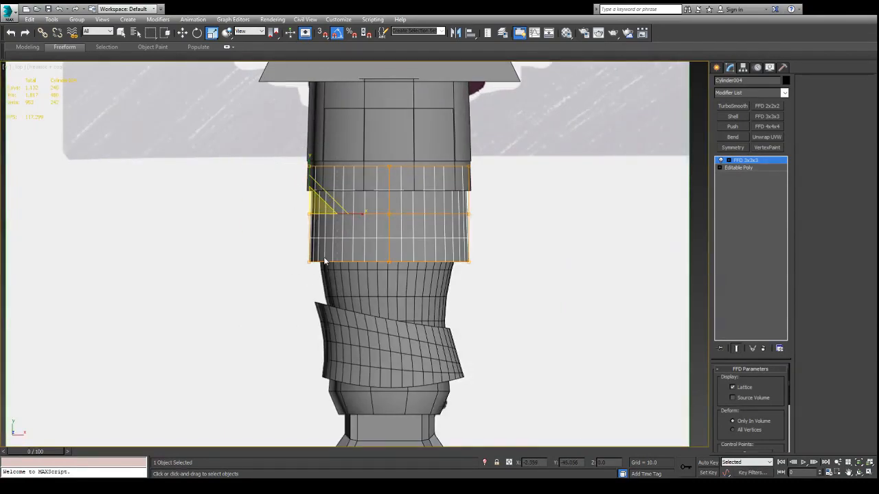
key(w)
drag(311, 167, 307, 198)
key(ctrl+z)
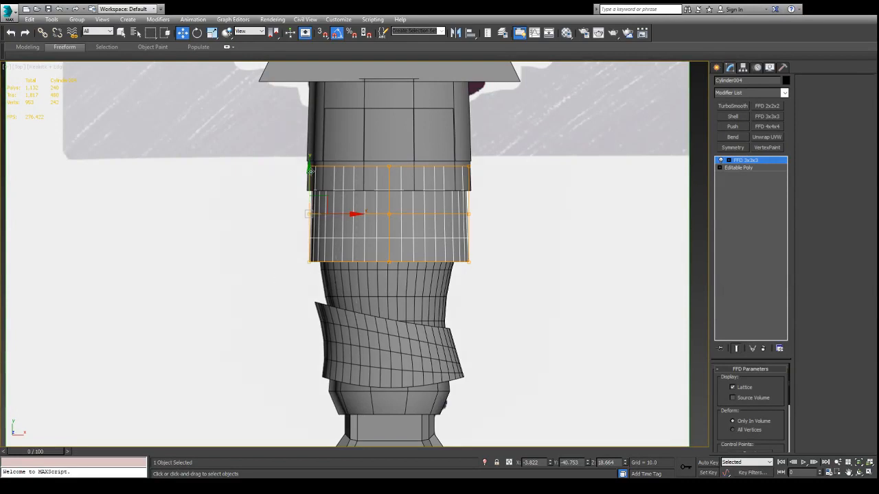
drag(310, 171, 312, 208)
alt+middle_drag(320, 208, 372, 341)
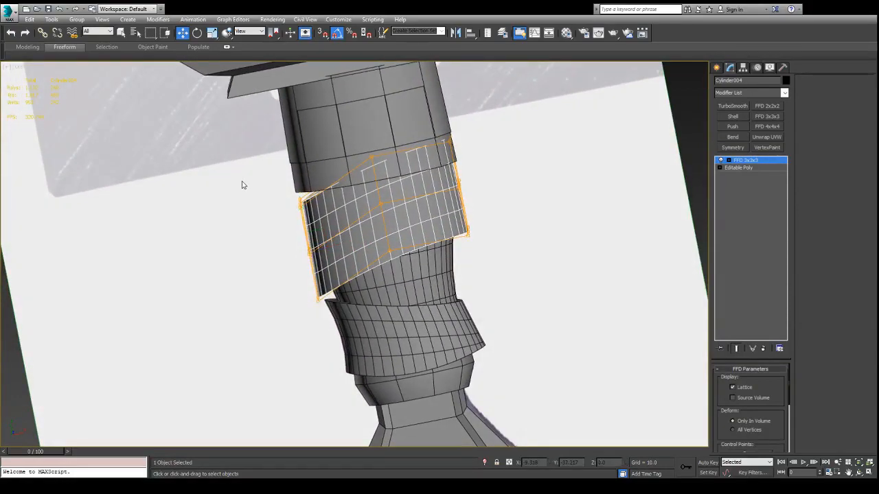
Flare the wrap's left edge by pulling its upper and lower FFD control points outward and the middle ones inward.
key(t)
scroll(299, 161, up, 1)
middle_drag(273, 135, 322, 333)
scroll(313, 220, up, 2)
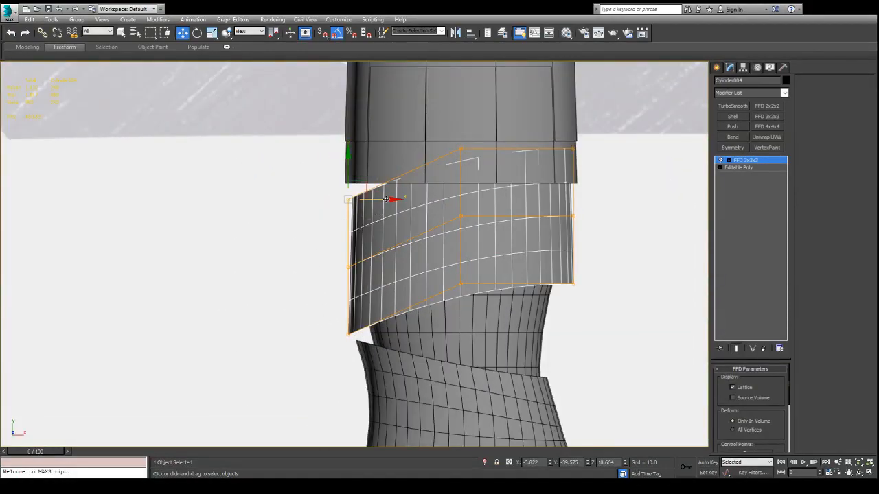
drag(386, 199, 298, 311)
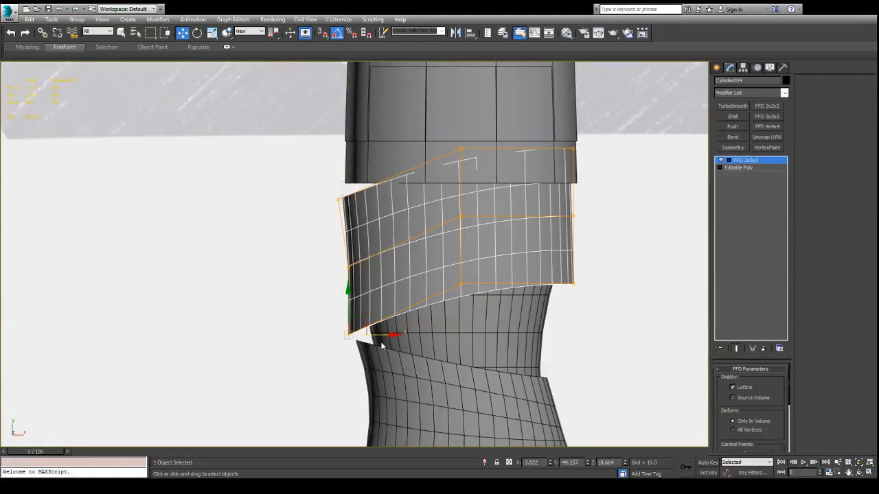
drag(386, 335, 352, 321)
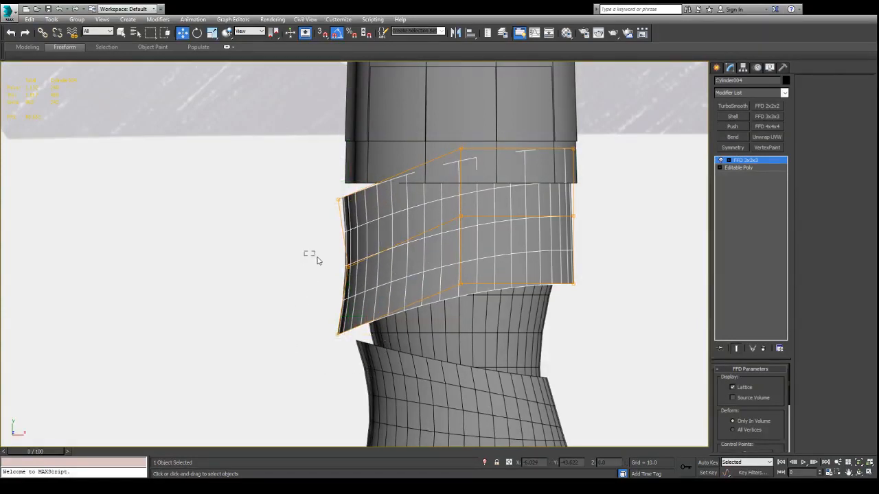
drag(384, 267, 399, 270)
scroll(350, 216, down, 2)
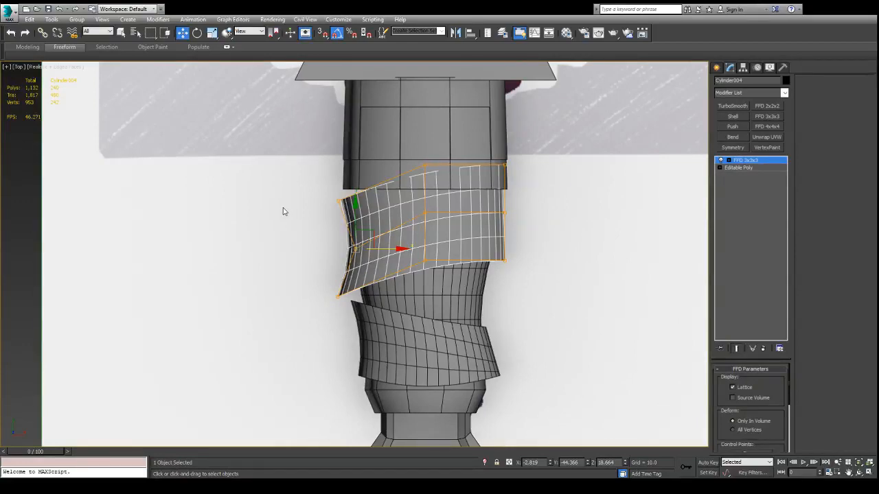
alt+middle_drag(317, 265, 542, 283)
alt+middle_drag(491, 291, 451, 316)
Raise the right column of the wrap's FFD control points to continue the diagonal slant across the handle.
key(t)
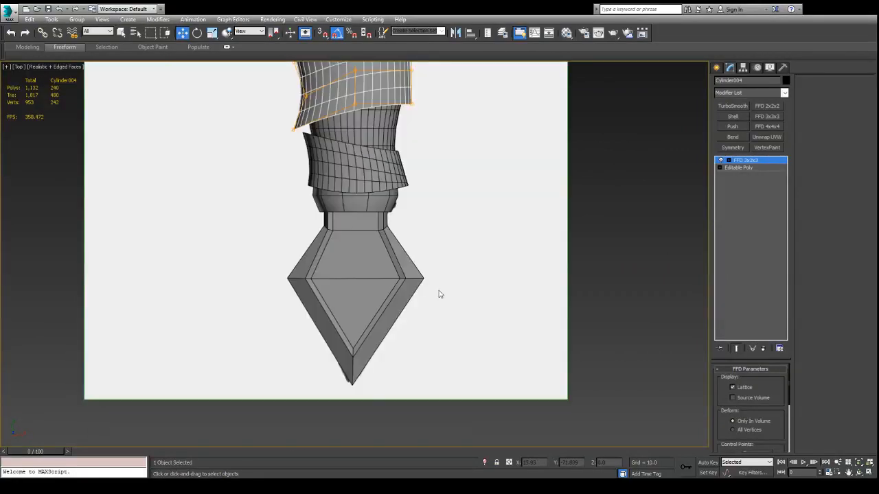
middle_drag(430, 103, 396, 310)
scroll(392, 263, up, 2)
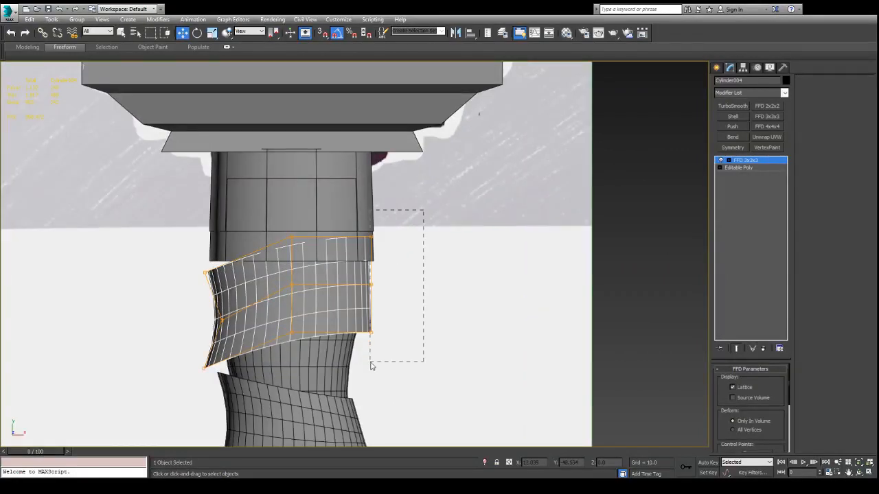
drag(376, 261, 371, 235)
click(431, 297)
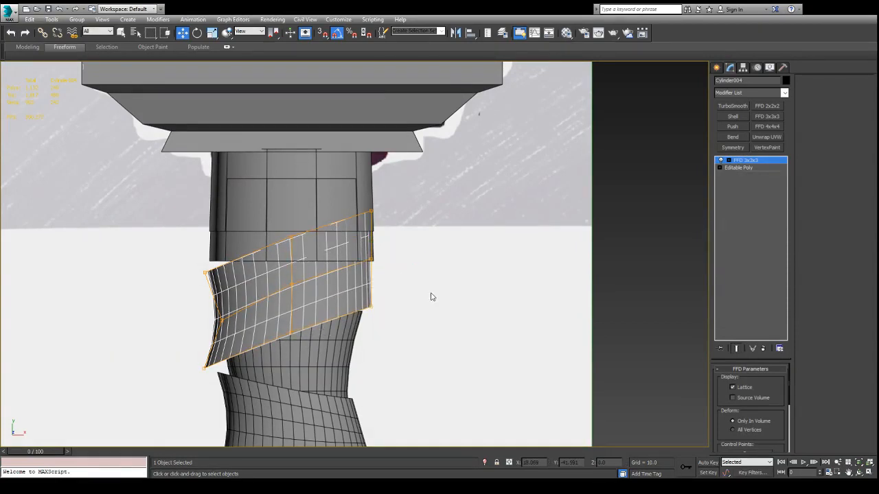
Curve the wrap's right edge by lowering its bottom control points, pulling the middle ones inward and adjusting the top ones.
drag(368, 274, 366, 286)
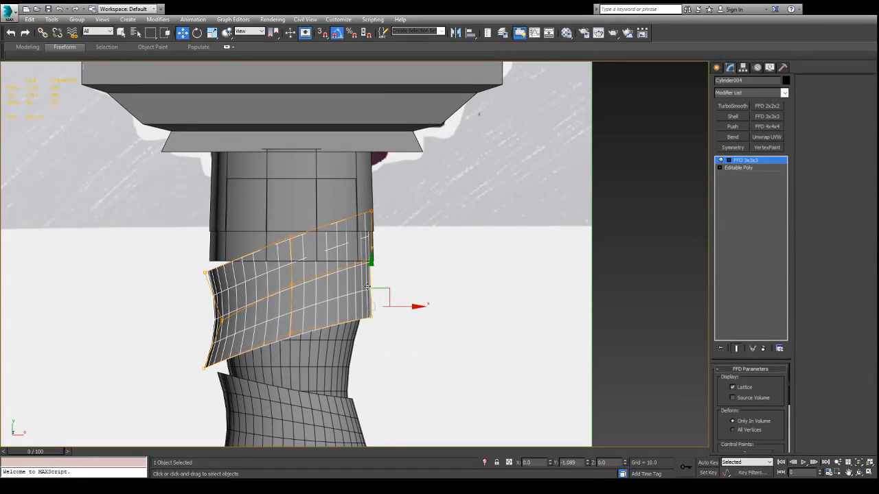
drag(406, 259, 397, 264)
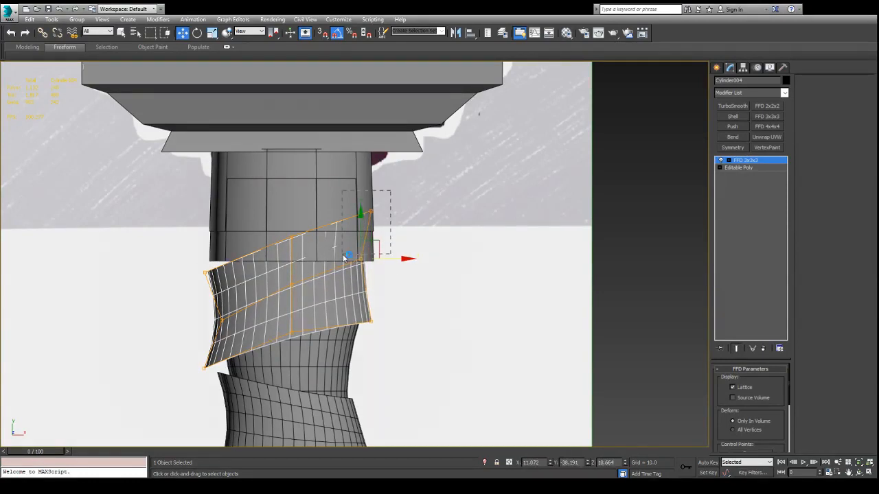
drag(370, 180, 370, 177)
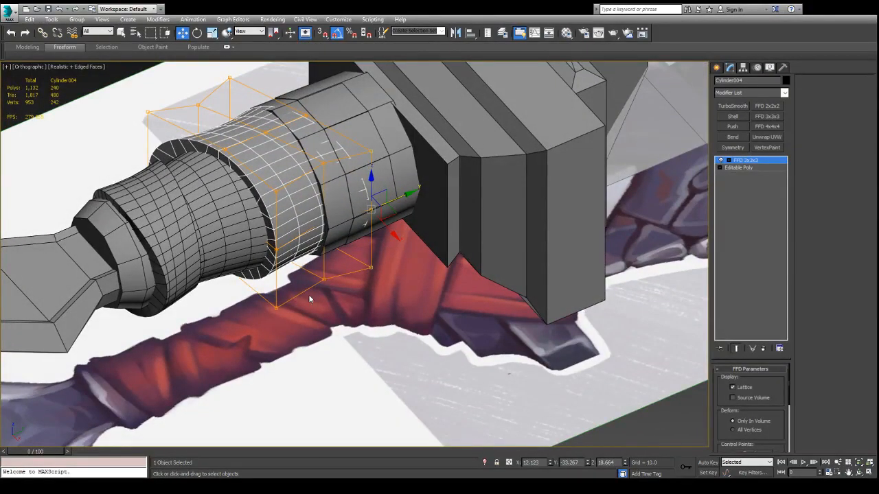
alt+middle_drag(318, 335, 382, 335)
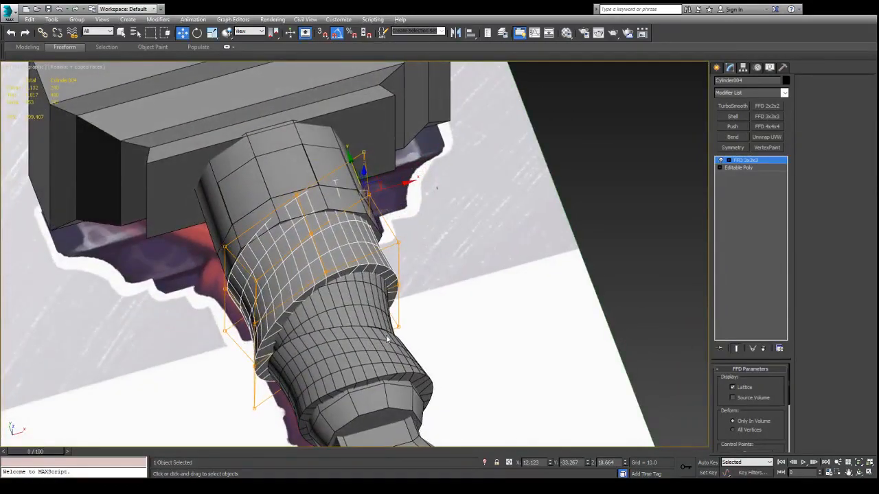
key(t)
middle_drag(432, 128, 409, 255)
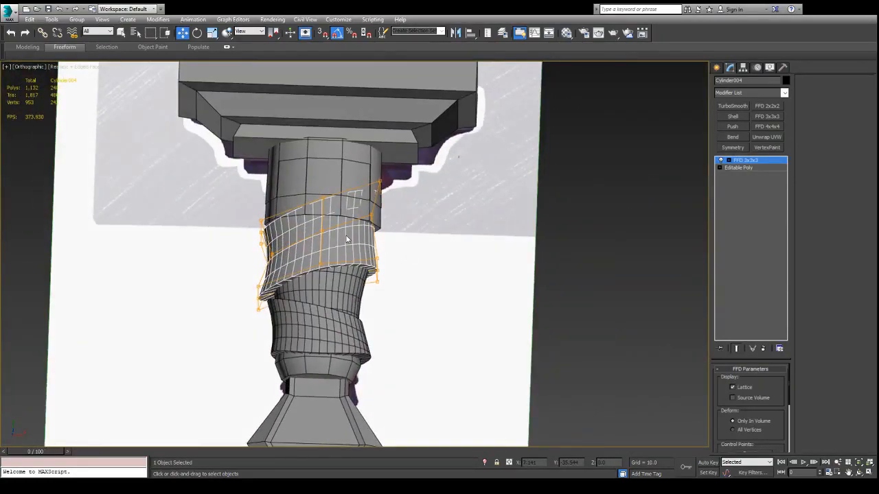
Leave control point editing and resize the handle cylinder nearest the wrap (Cylinder005) to fit around the grip.
key(1)
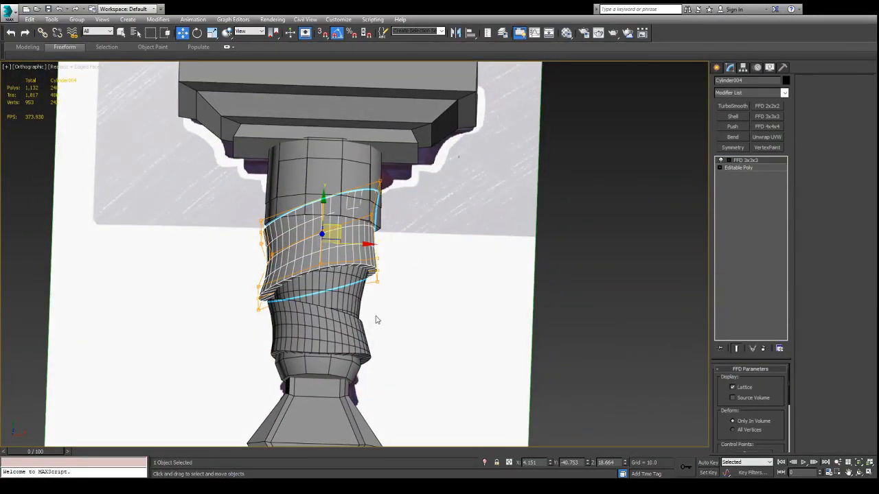
click(295, 199)
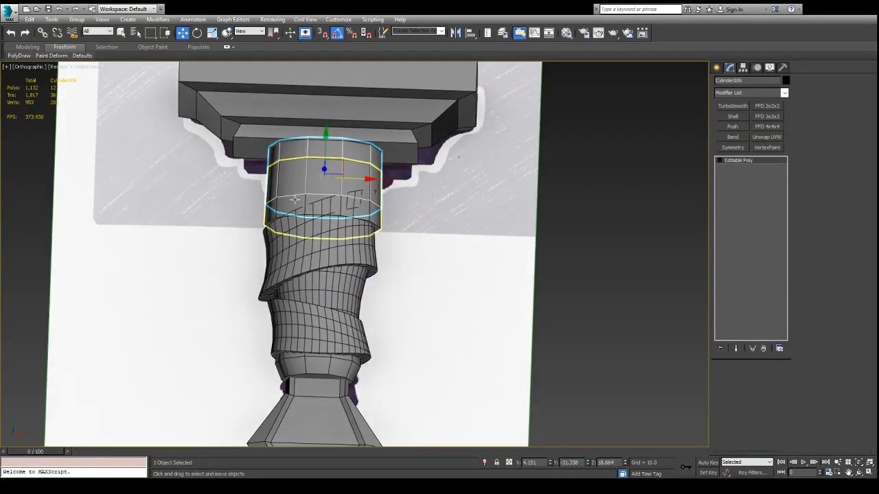
alt+middle_drag(294, 199, 302, 206)
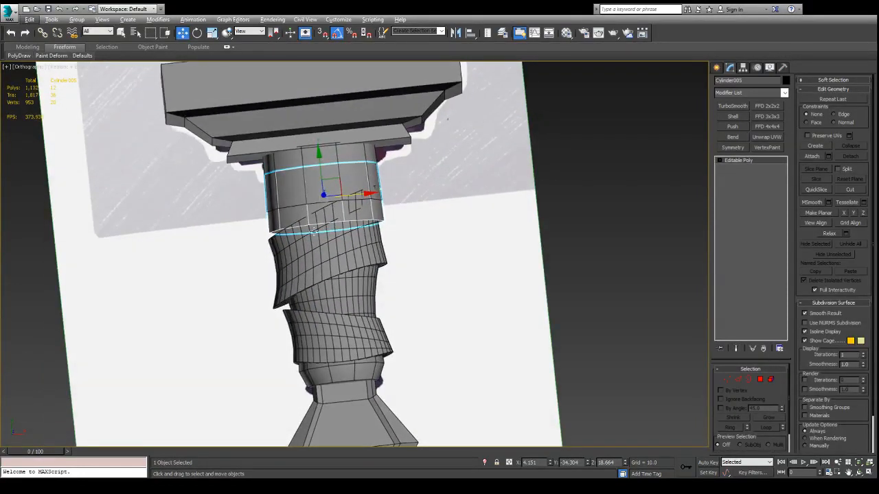
key(e)
key(r)
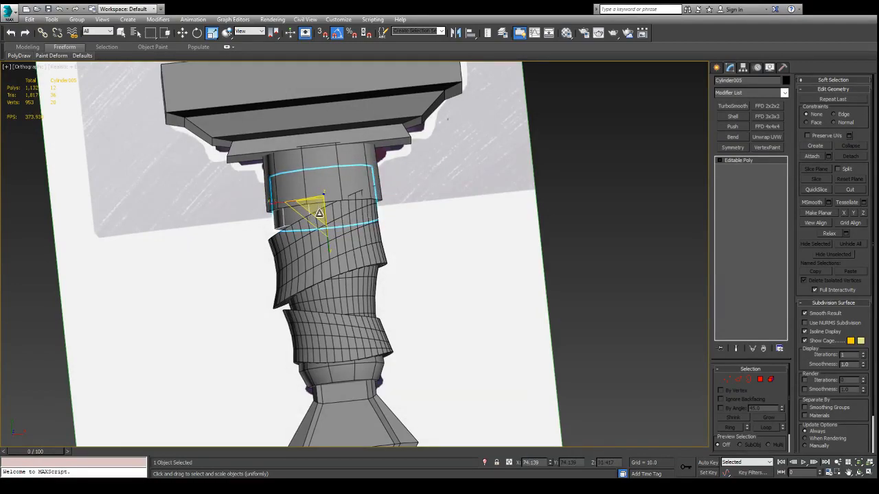
alt+middle_drag(319, 213, 362, 208)
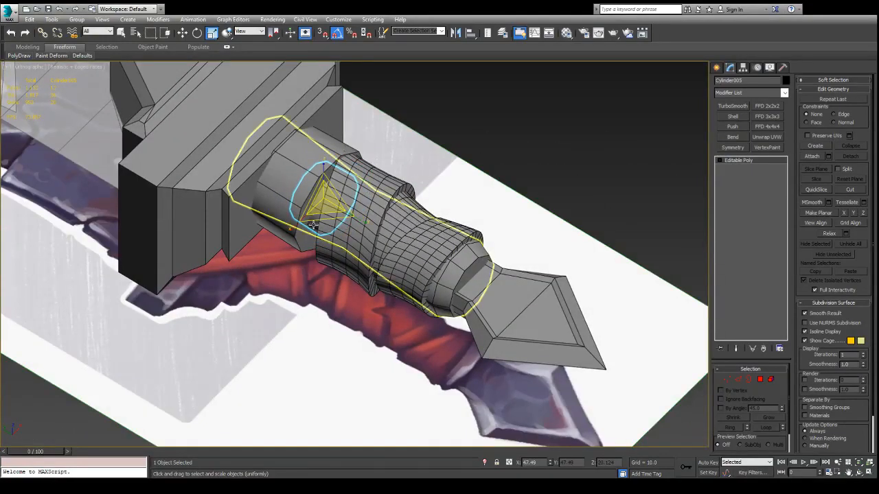
alt+middle_drag(312, 225, 314, 195)
scroll(313, 194, up, 4)
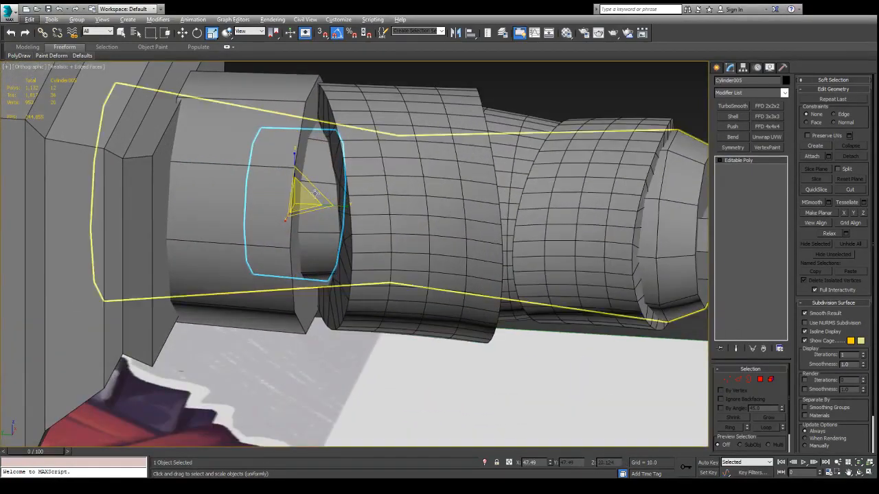
drag(314, 195, 308, 193)
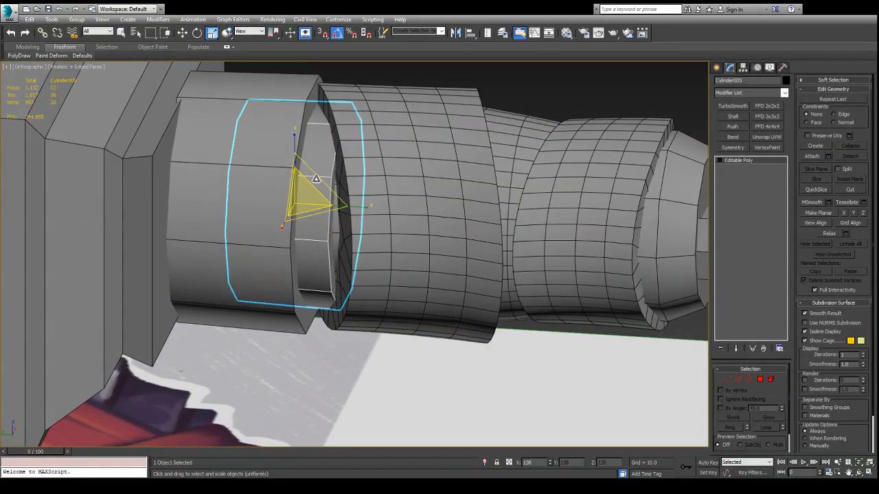
Slide Cylinder005 along the handle toward the slanted wrap.
key(w)
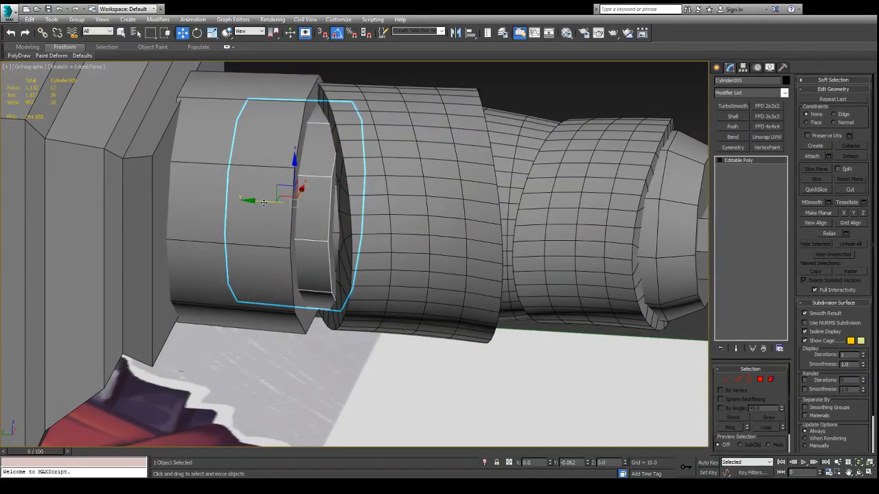
drag(264, 203, 281, 204)
alt+middle_drag(280, 204, 383, 192)
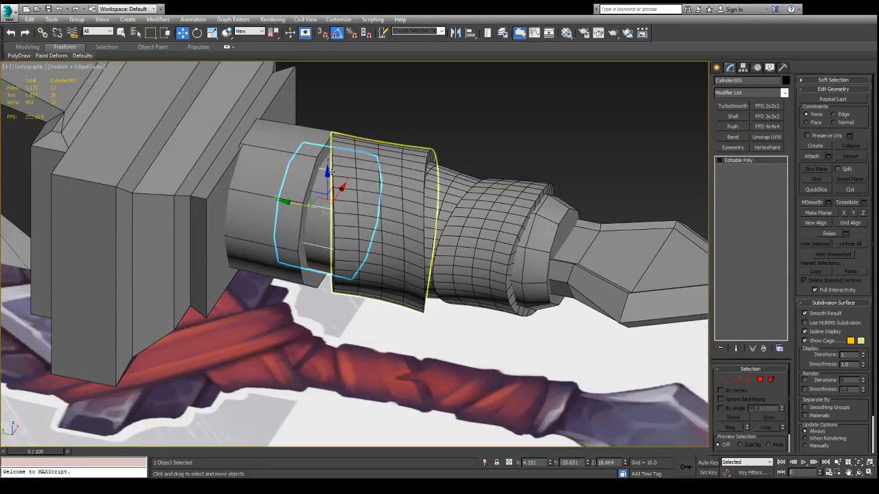
scroll(309, 164, down, 2)
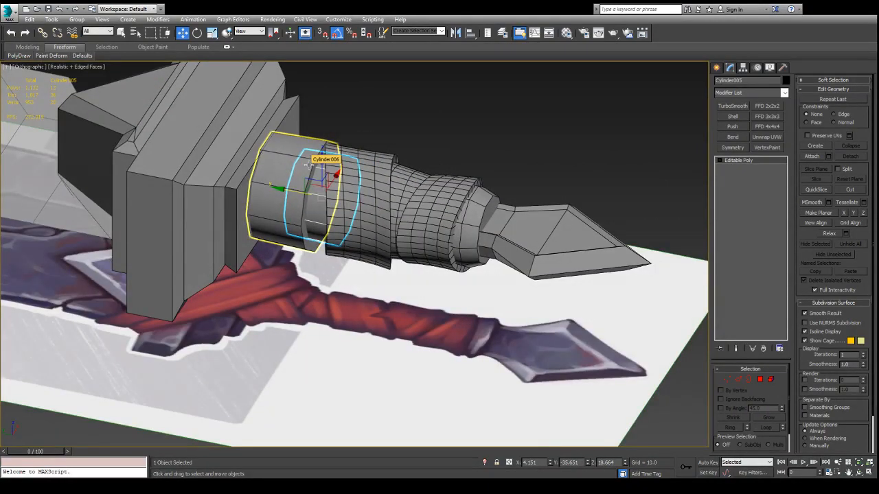
scroll(308, 165, up, 2)
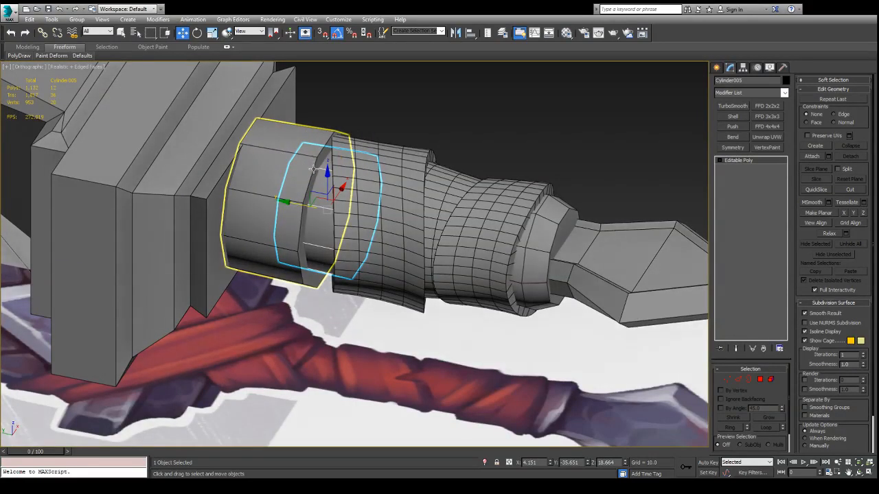
Scale down the handle cylinder next to the guard (Cylinder006) uniformly.
click(307, 158)
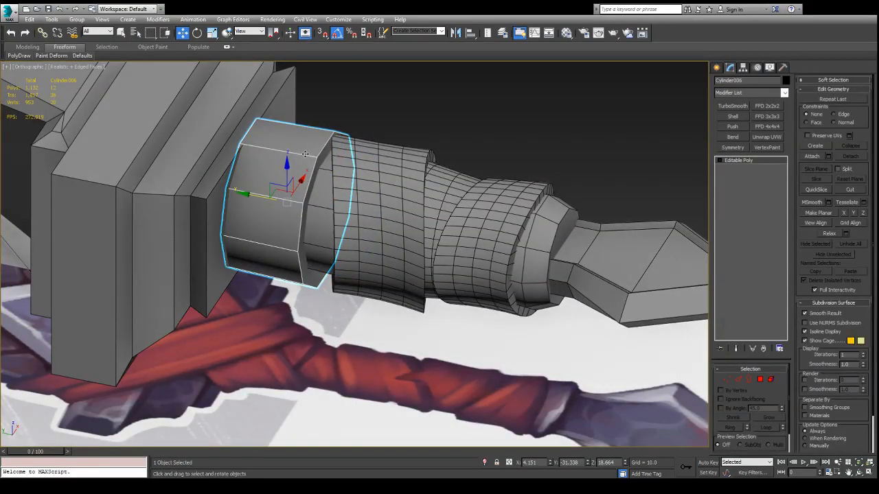
key(r)
drag(291, 198, 293, 206)
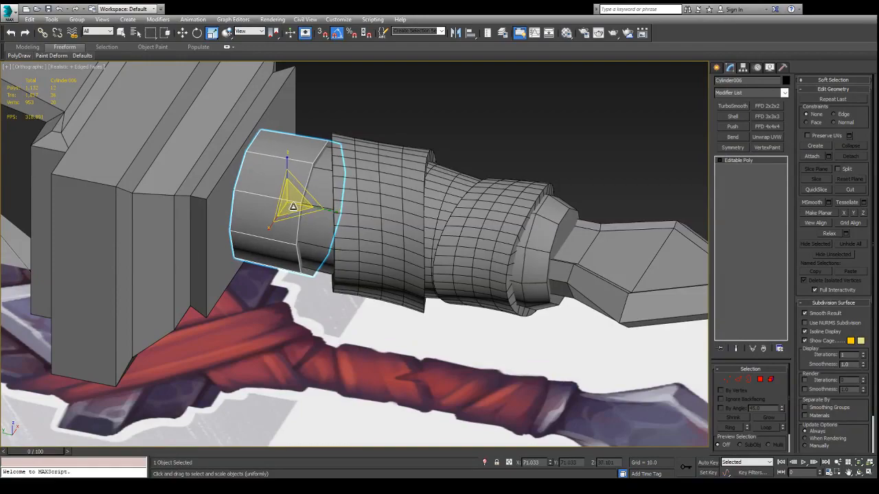
alt+middle_drag(357, 186, 398, 219)
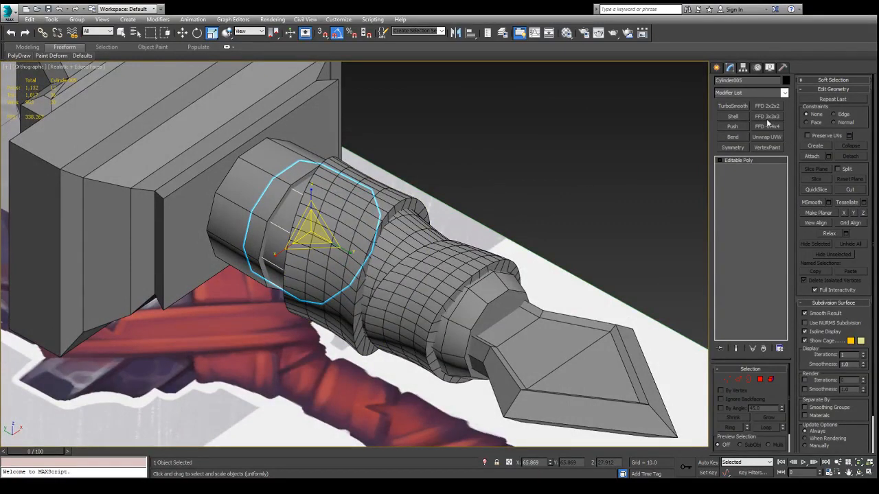
Apply TurboSmooth to Cylinder005, raise its iterations by one and separate the smoothing by smoothing groups.
click(732, 106)
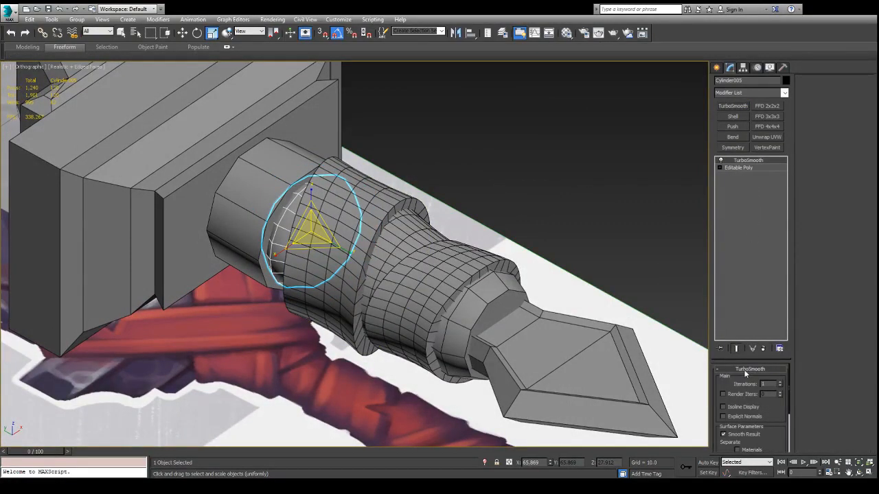
click(780, 384)
scroll(764, 388, down, 2)
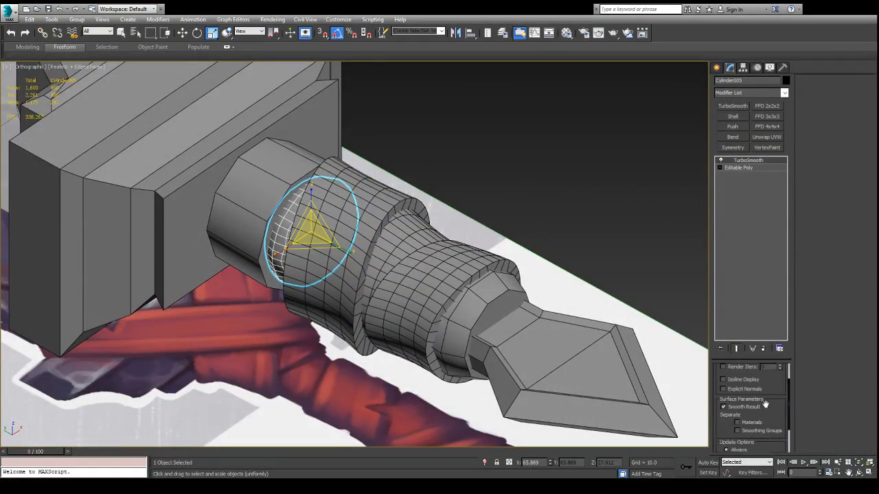
scroll(766, 409, down, 2)
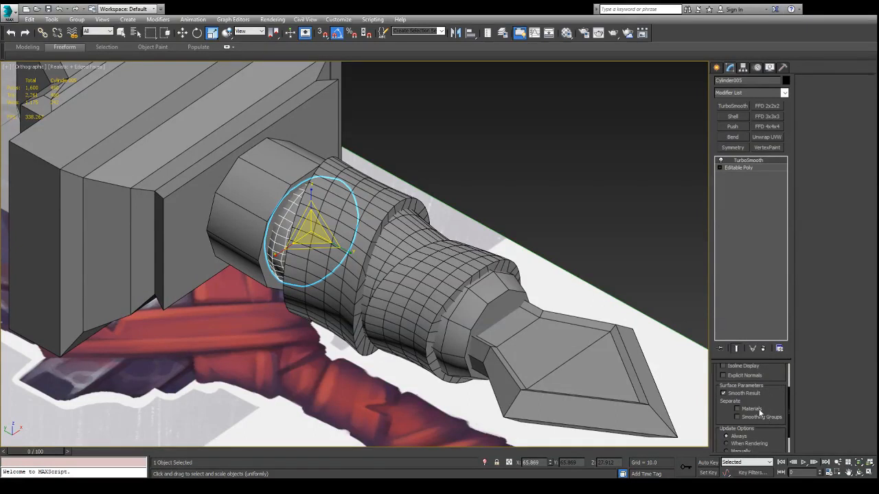
scroll(737, 397, up, 1)
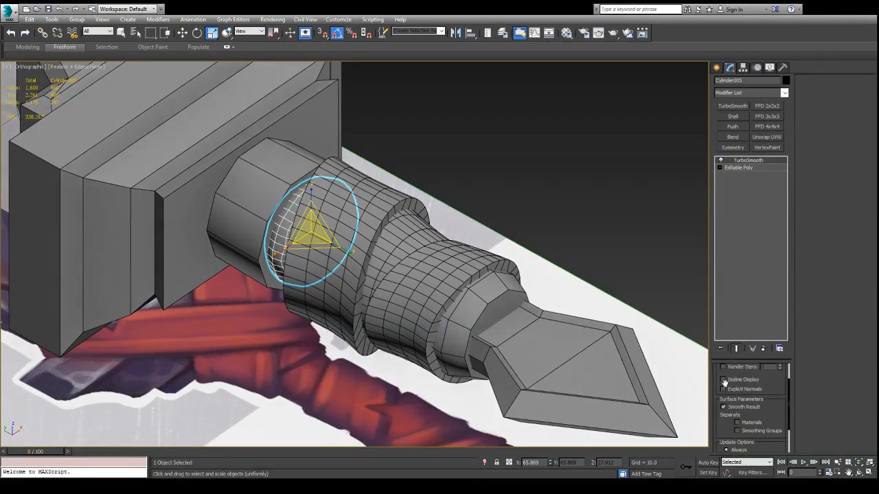
click(736, 431)
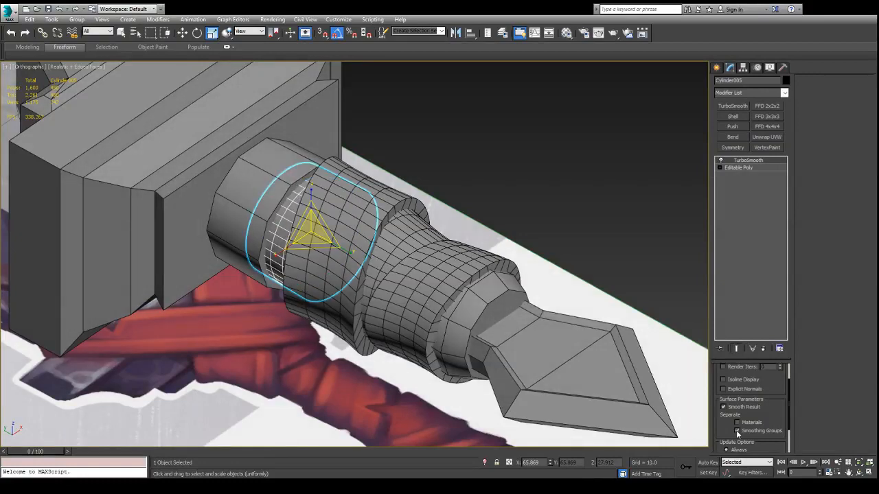
mouse_move(467, 206)
alt+middle_down()
mouse_move(483, 167)
mouse_move(463, 190)
alt+middle_up()
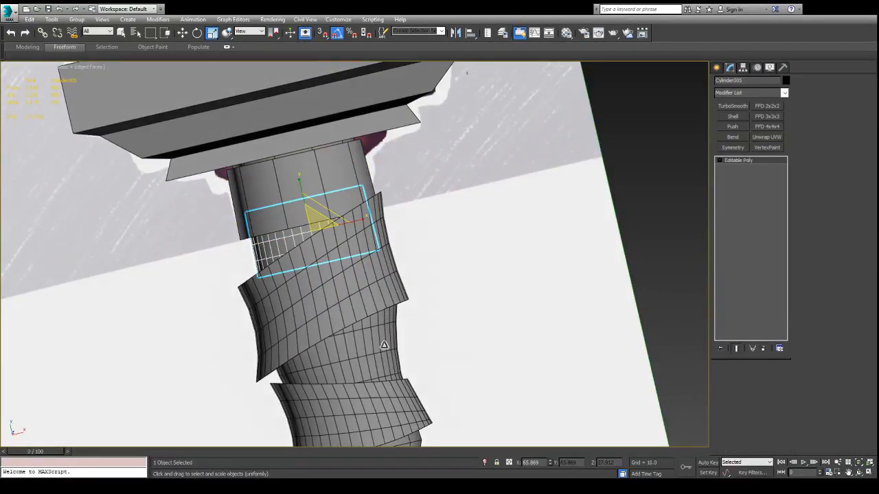
Examine the handle wraps from several angles against the reference art.
click(675, 149)
alt+middle_drag(320, 219, 351, 219)
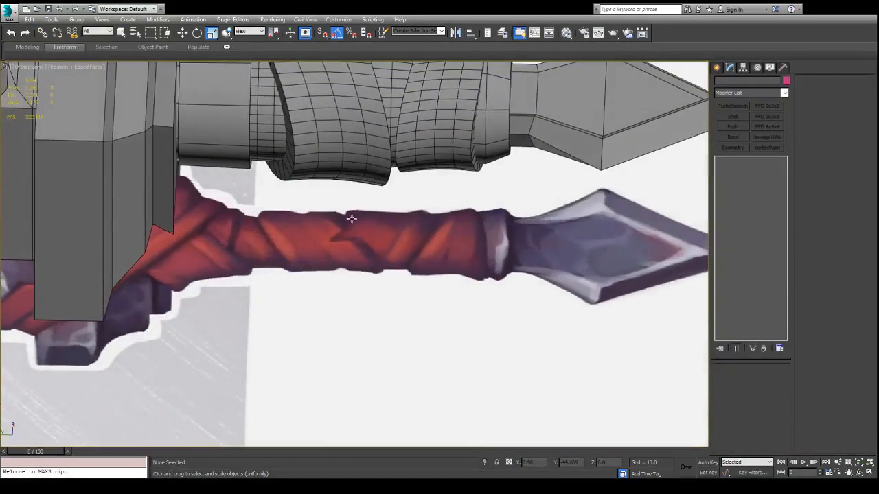
alt+middle_drag(264, 218, 378, 147)
scroll(238, 302, down, 4)
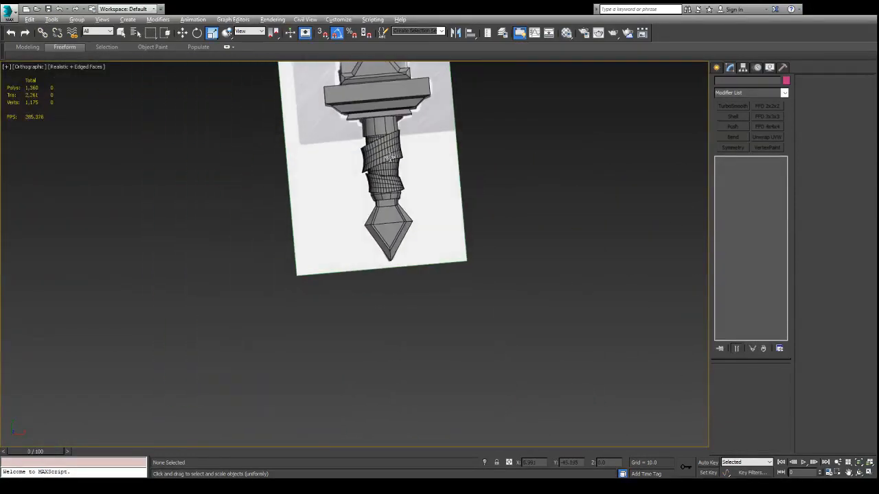
middle_drag(359, 202, 364, 291)
scroll(421, 219, down, 2)
scroll(325, 221, up, 5)
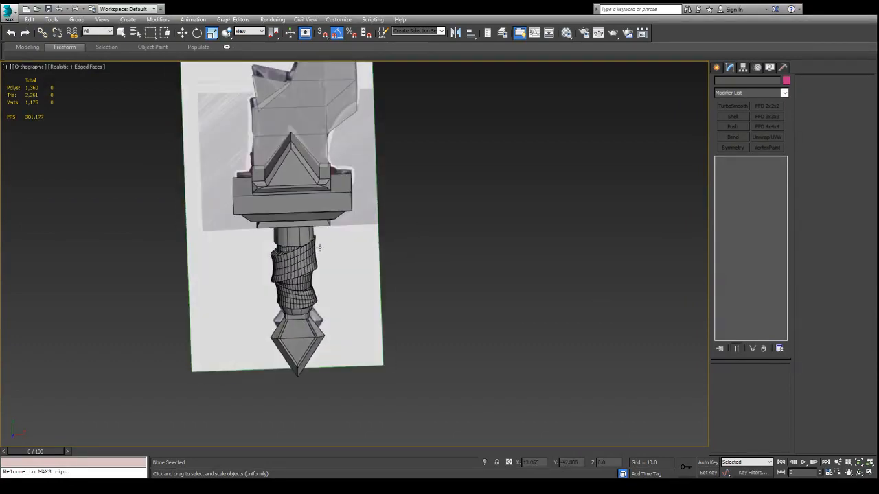
scroll(325, 230, up, 2)
alt+middle_drag(325, 229, 294, 202)
scroll(355, 211, up, 2)
scroll(307, 214, up, 3)
Apply TurboSmooth with 2 iterations, separated by smoothing groups, to the cylinder nearest the guard (Cylinder006), and collapse it to an editable poly.
click(307, 214)
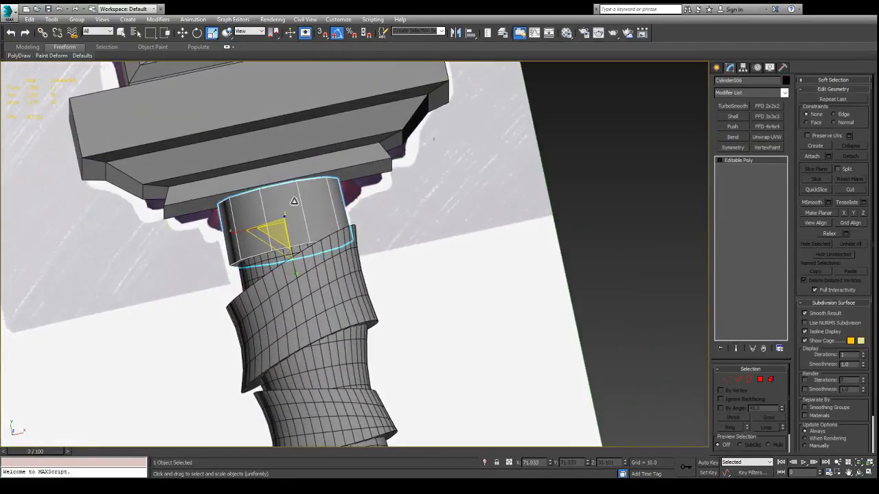
click(734, 107)
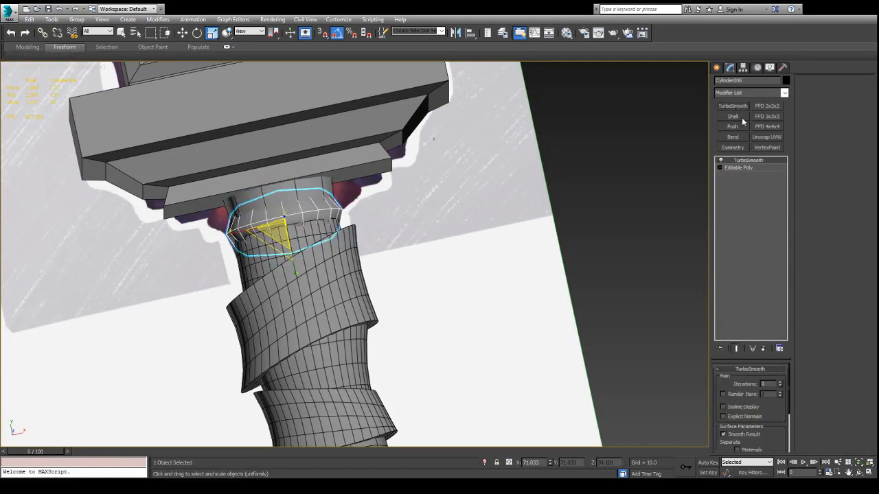
click(780, 383)
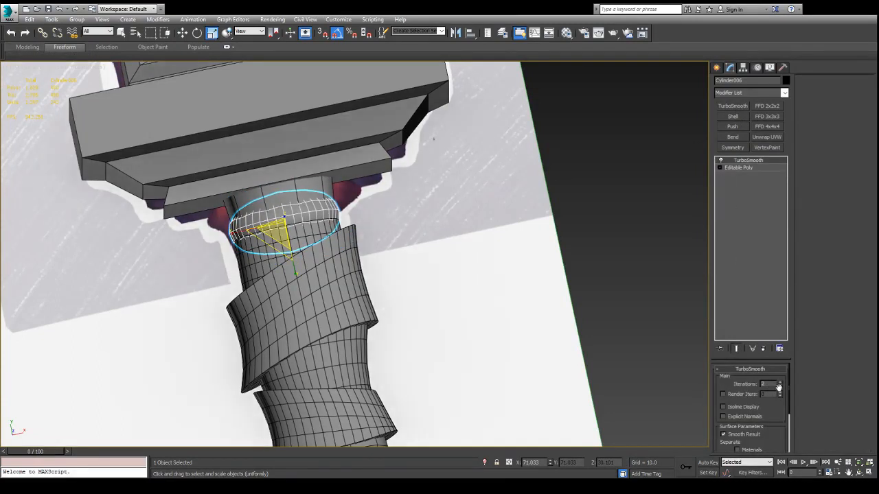
scroll(757, 415, down, 2)
click(738, 431)
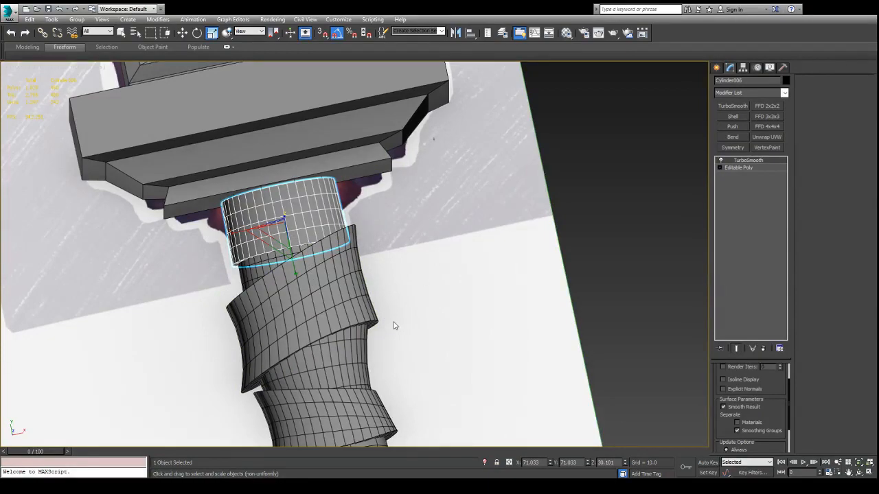
key(ctrl+e)
mouse_move(291, 245)
alt+middle_down()
mouse_move(296, 253)
mouse_move(365, 195)
mouse_move(353, 193)
mouse_move(285, 245)
alt+middle_up()
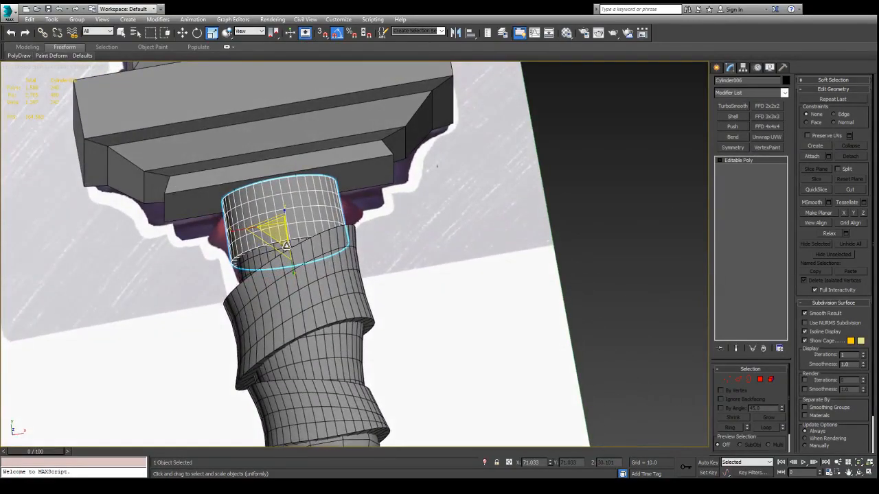
Add an FFD 3x3x3 lattice to Cylinder006 and shift its left-side control points toward the guard and slightly outward.
click(769, 116)
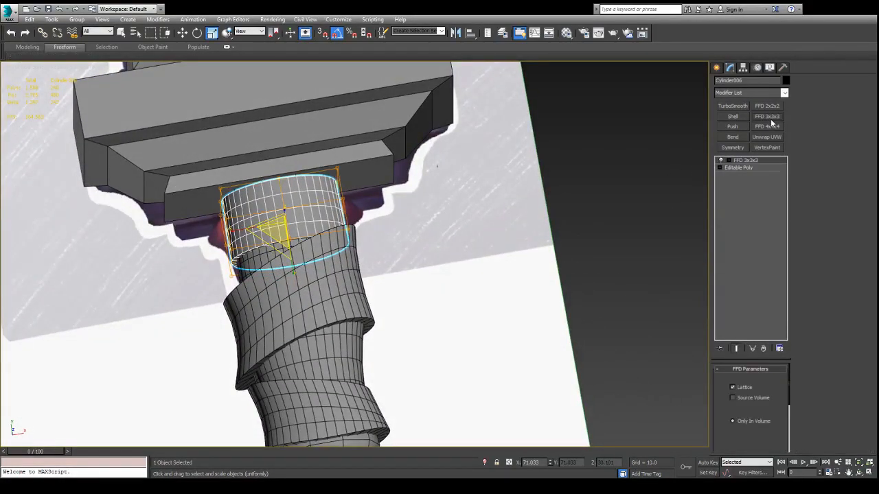
key(f)
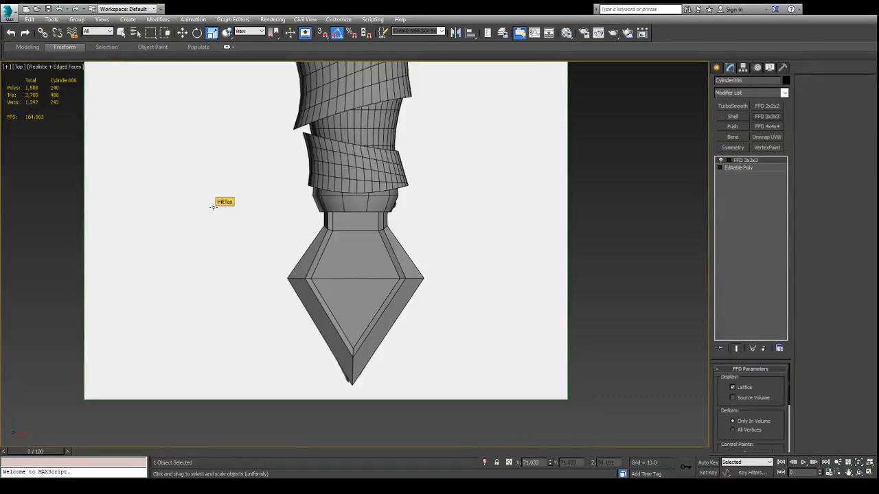
key(z)
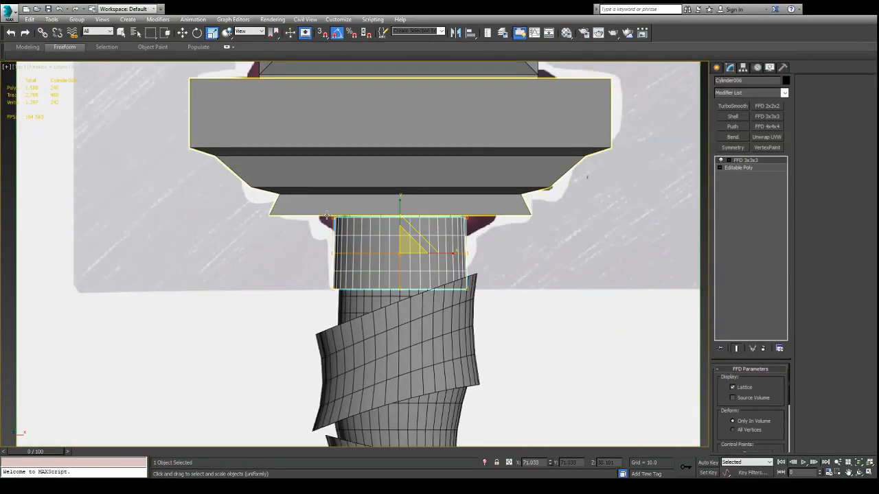
key(1)
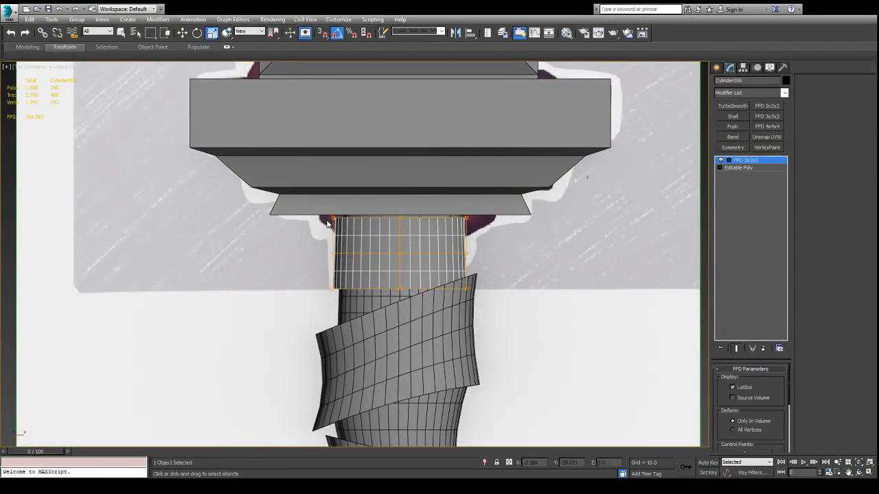
drag(351, 322, 349, 320)
key(w)
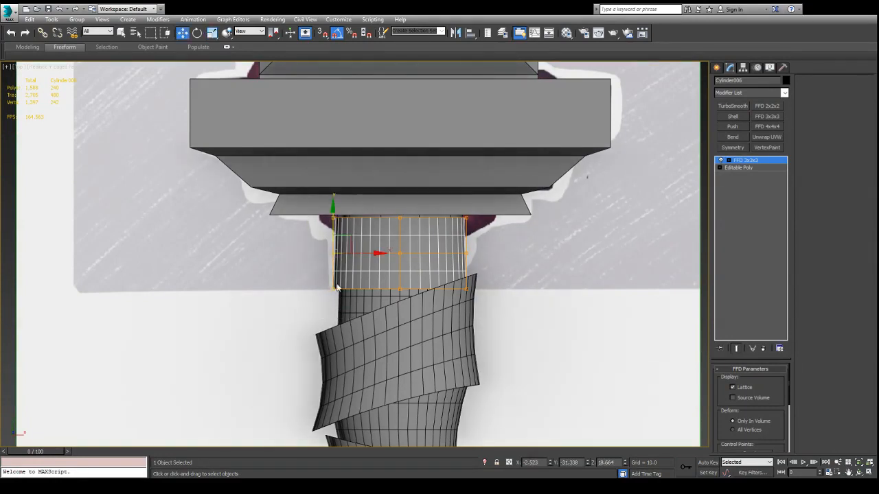
drag(334, 210, 327, 193)
drag(369, 235, 368, 238)
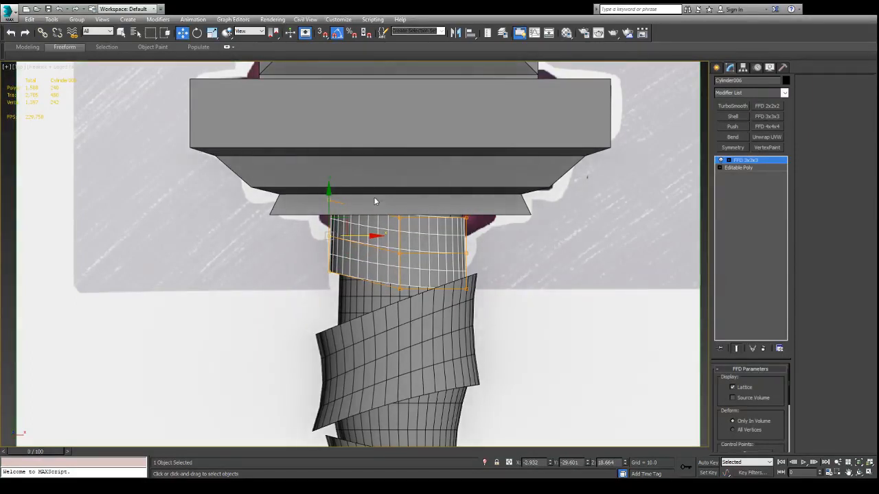
Raise the lattice's upper right control points toward the guard, pull the middle right ones slightly inward, and leave control point editing.
drag(374, 200, 449, 211)
drag(433, 180, 433, 177)
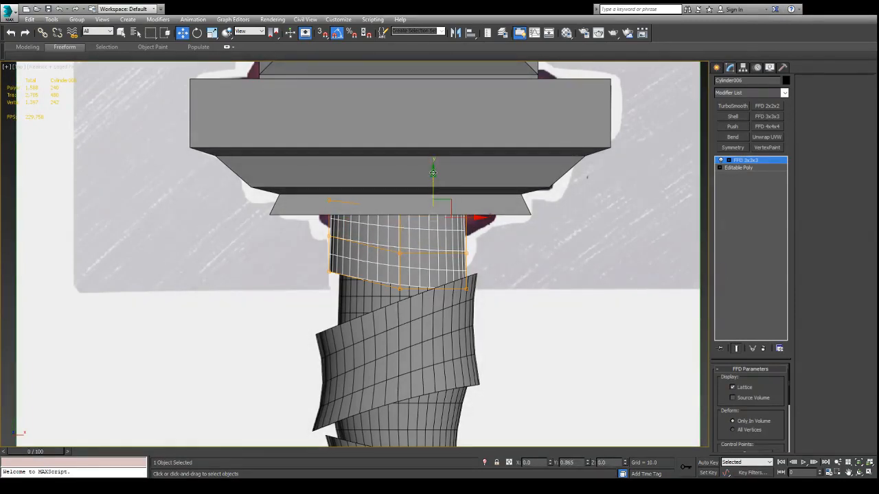
click(498, 248)
drag(458, 272, 451, 274)
drag(511, 255, 500, 259)
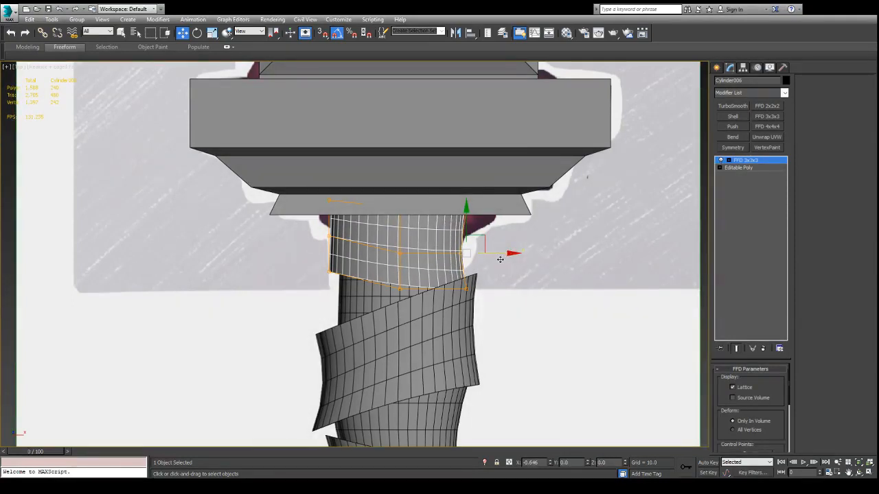
middle_drag(315, 309, 340, 223)
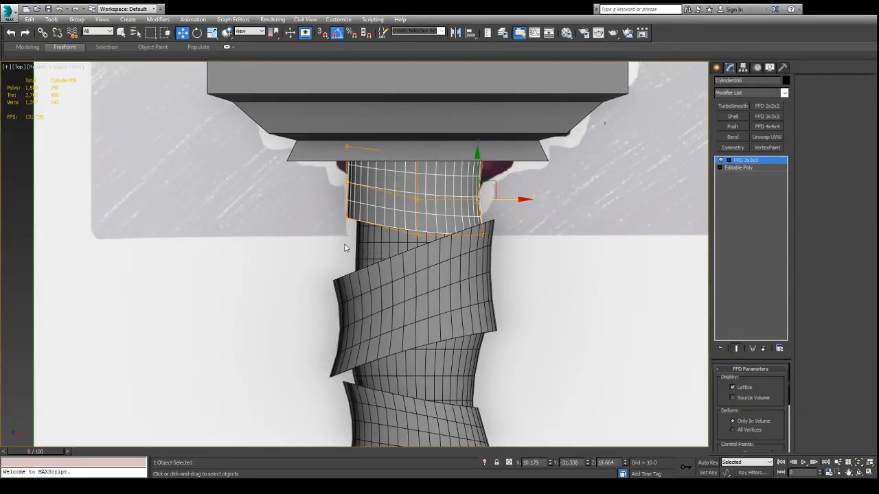
key(1)
Review the whole handle from an angle and from the top to compare the wraps with the reference art.
alt+middle_drag(348, 259, 471, 201)
click(382, 236)
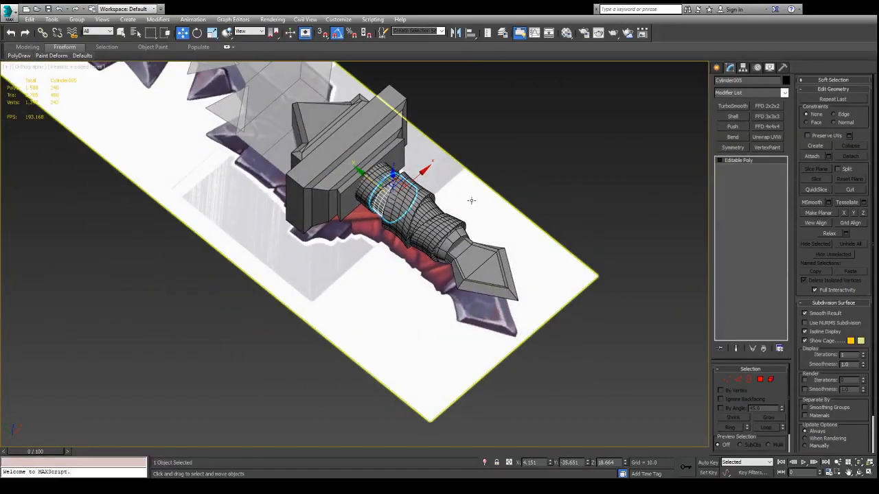
key(t)
scroll(419, 202, down, 4)
middle_drag(455, 125, 440, 246)
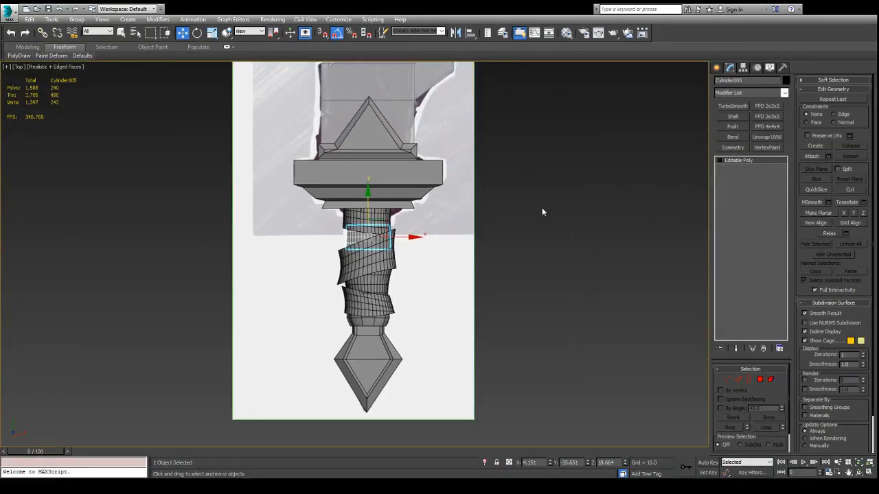
click(541, 210)
scroll(440, 223, down, 3)
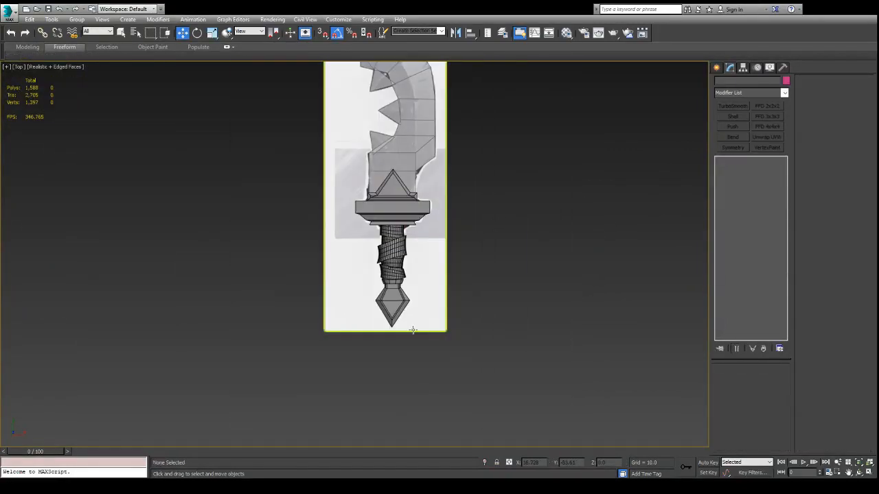
scroll(412, 323, up, 3)
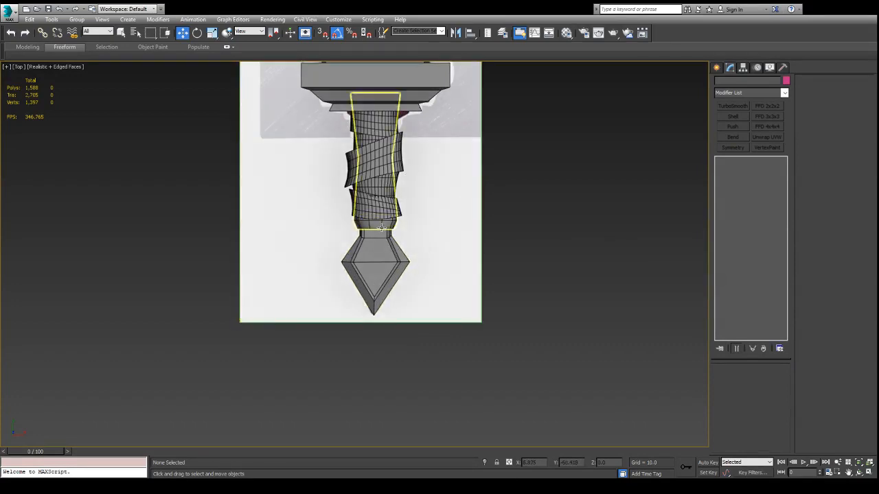
Delete the guard-side polygons of the inner handle core (Cylinder001) beneath the wraps and leave polygon editing.
click(370, 163)
scroll(367, 160, up, 2)
alt+middle_drag(380, 161, 467, 213)
alt+middle_drag(471, 32, 360, 194)
scroll(400, 151, up, 2)
scroll(364, 166, down, 2)
alt+middle_drag(360, 194, 359, 187)
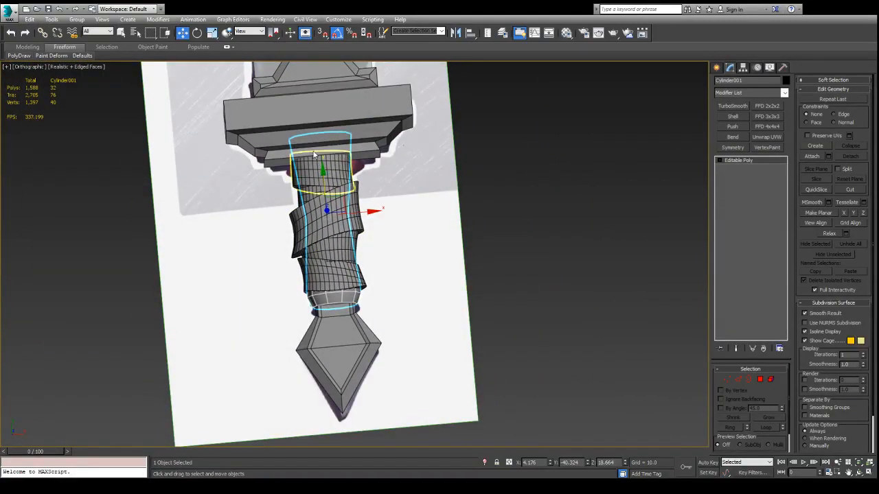
key(4)
drag(434, 208, 436, 211)
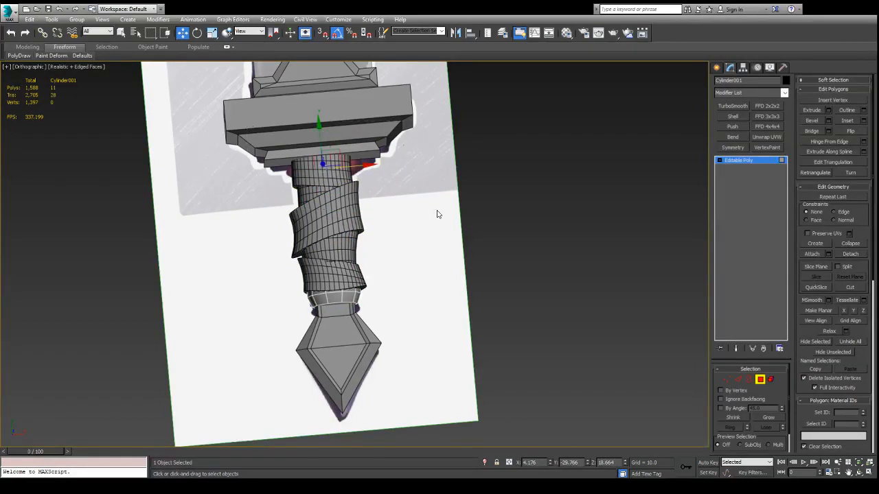
key(Delete)
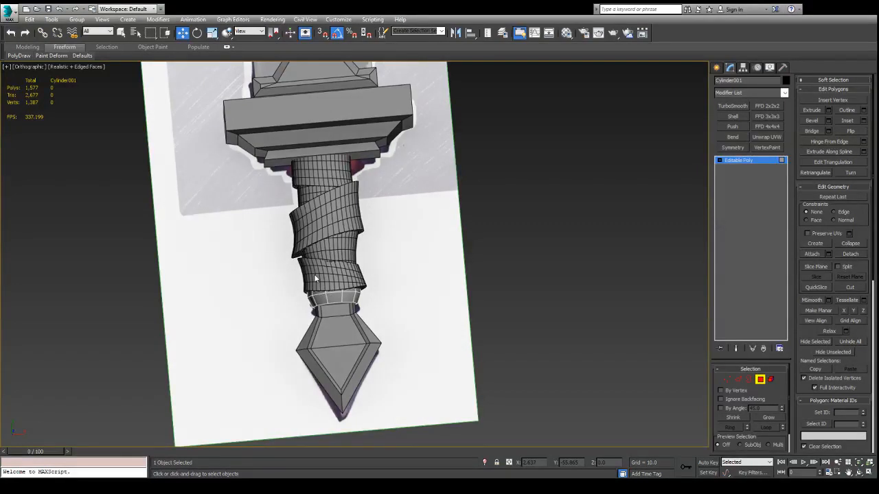
key(4)
Isolate Cylinder001, lower its open upper edge loop close to the pommel collar and enlarge the loop slightly.
scroll(344, 260, up, 2)
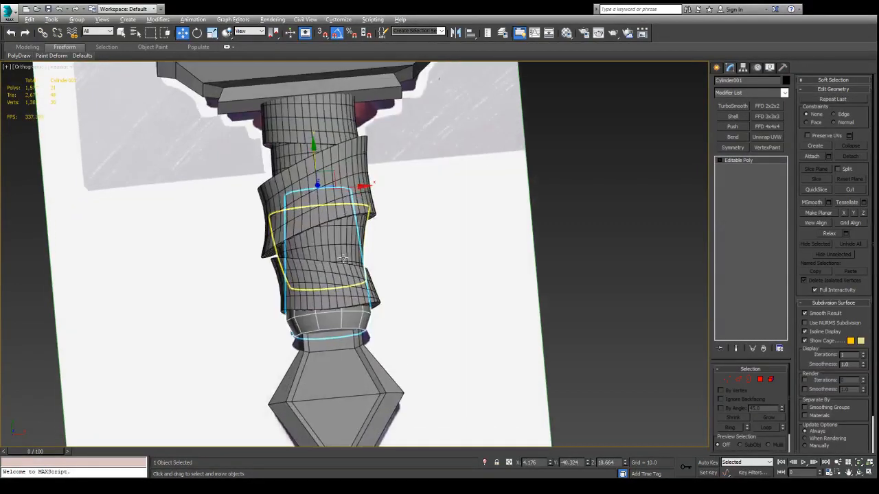
alt+middle_drag(342, 259, 338, 263)
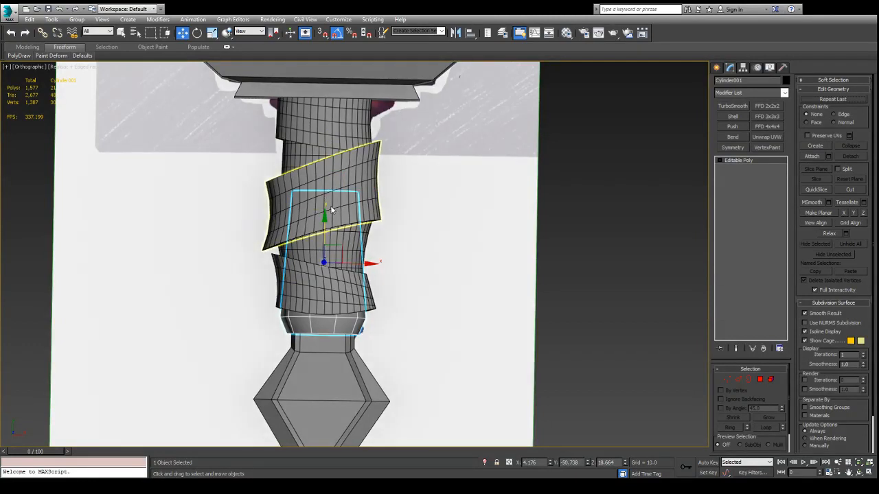
key(2)
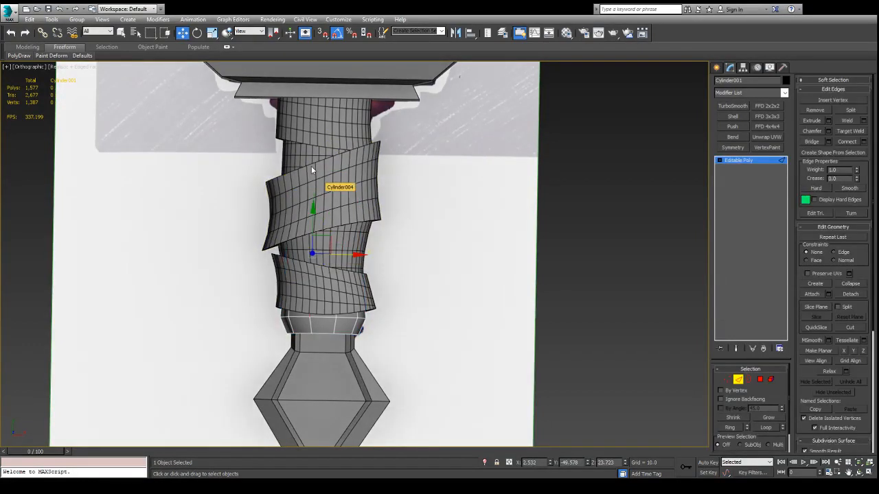
key(alt+q)
click(330, 192)
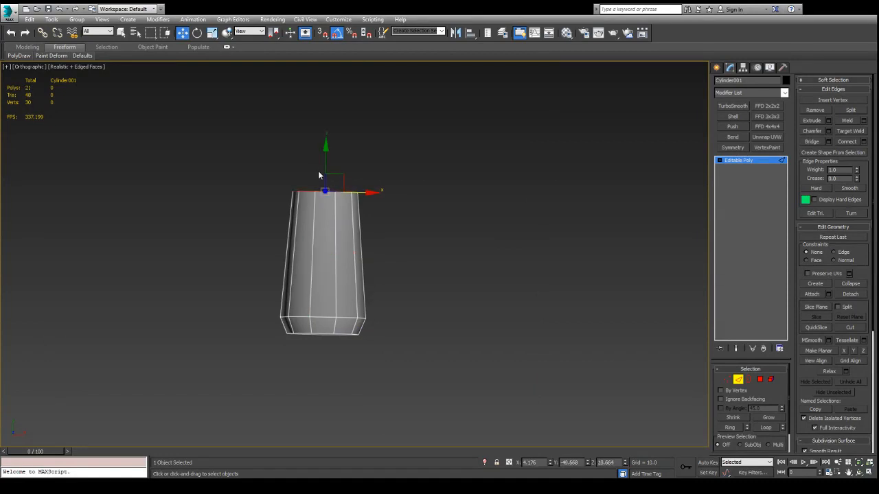
drag(323, 157, 320, 260)
key(r)
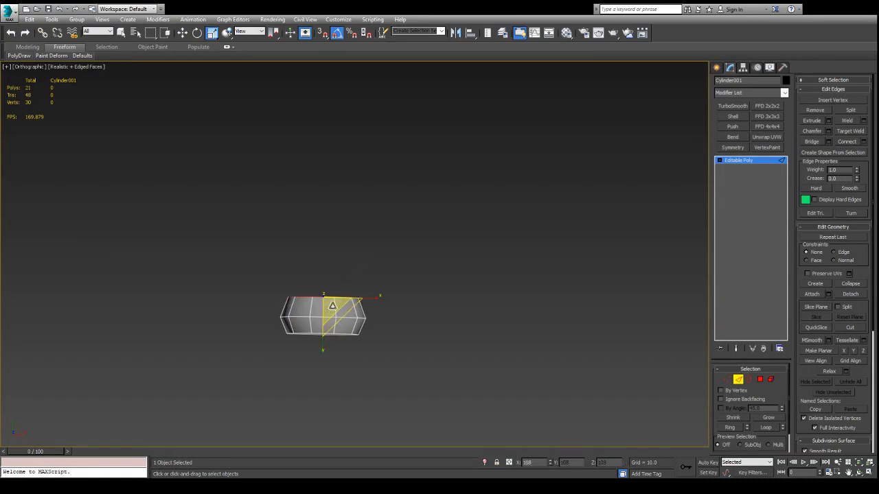
key(alt+q)
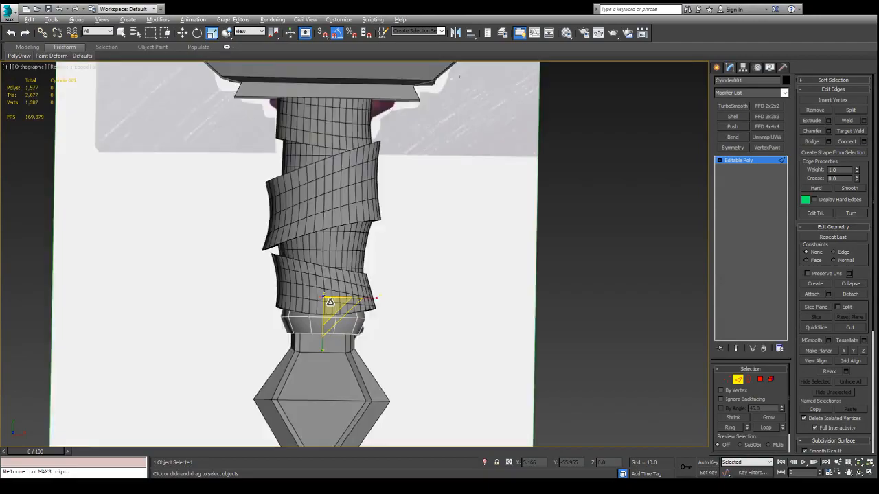
Cap the open upper border of Cylinder001 in isolation, restore the full model and deselect the object.
alt+middle_drag(373, 317, 397, 336)
key(alt+q)
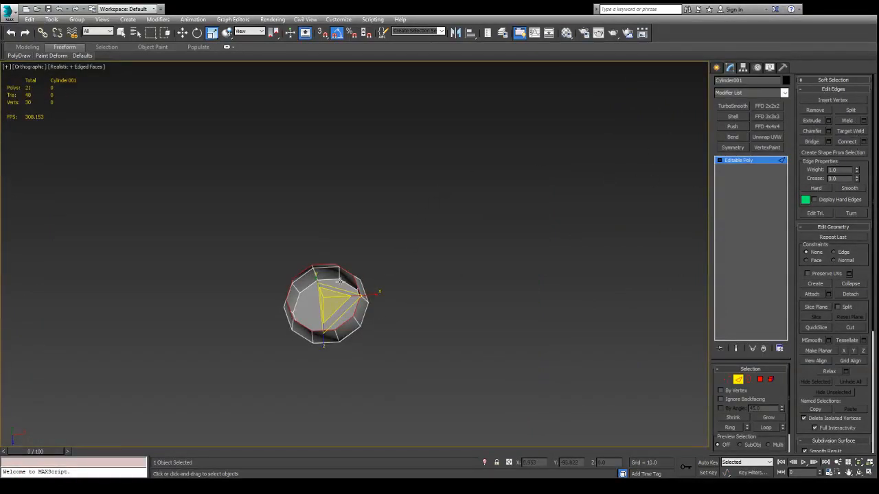
key(3)
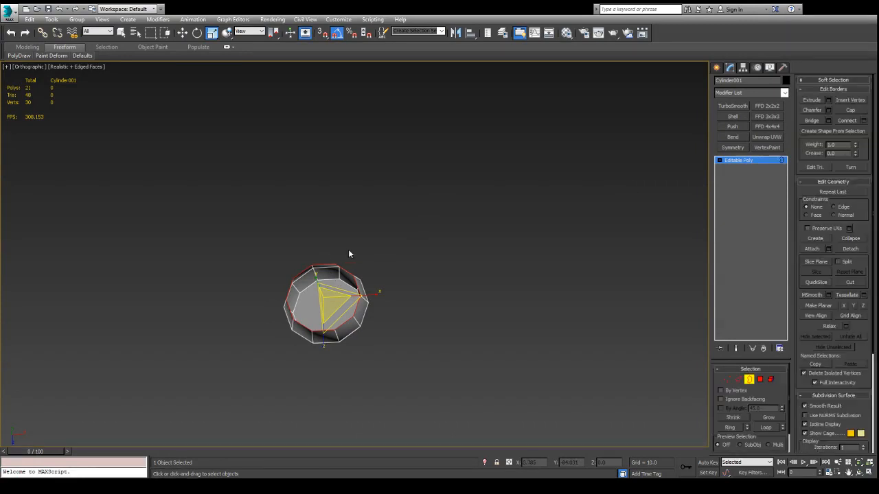
click(851, 110)
alt+middle_drag(359, 232, 443, 188)
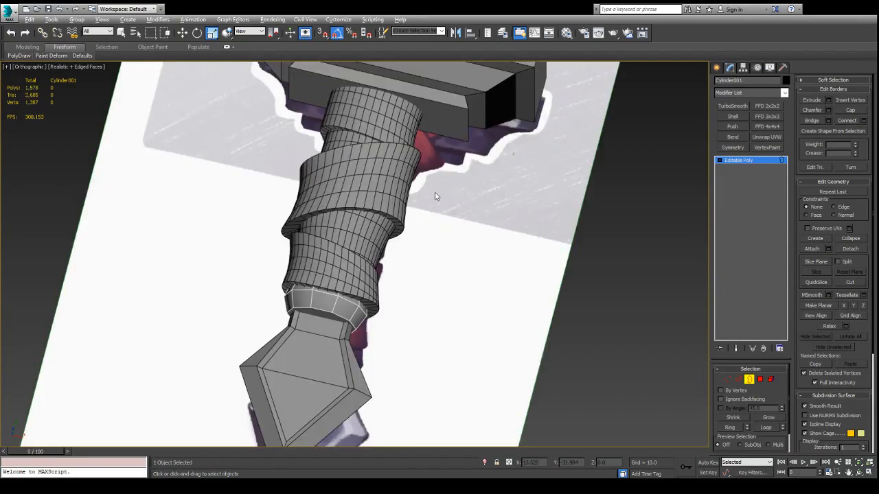
alt+middle_drag(435, 192, 469, 233)
key(3)
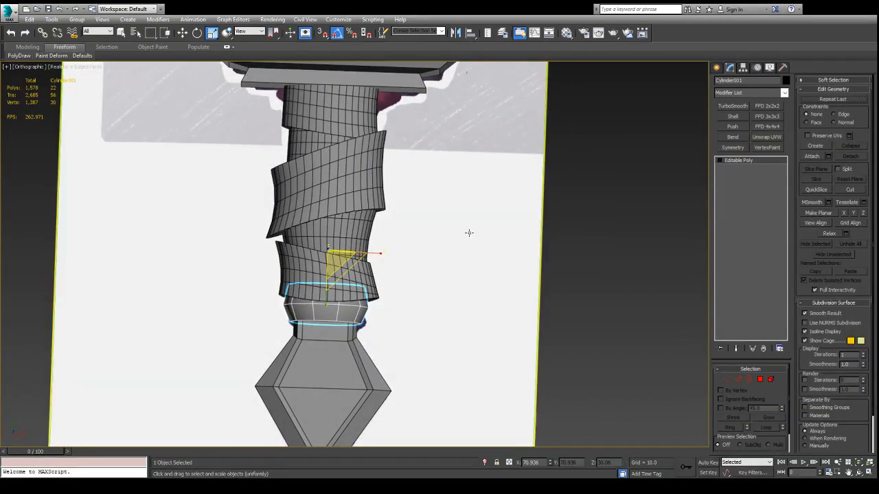
click(573, 196)
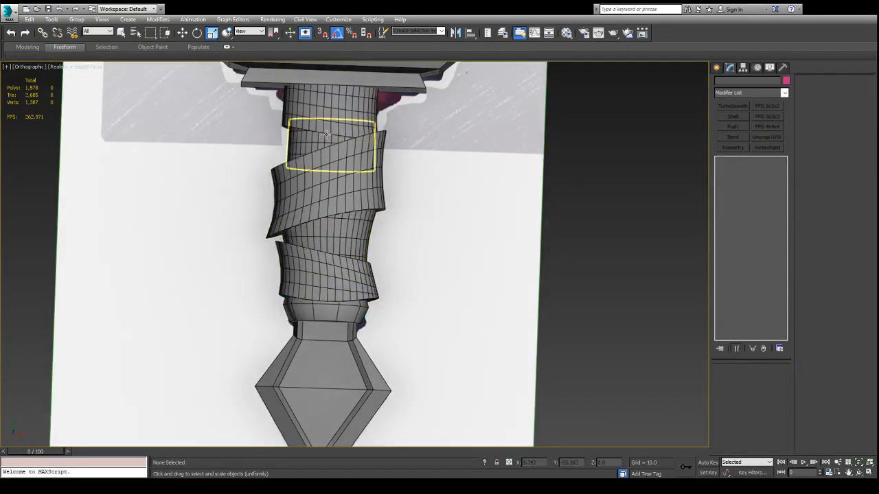
Inspect the wrapped handle, guard and pommel from the front and at an angle against the reference art.
mouse_move(323, 261)
alt+middle_down()
mouse_move(325, 206)
mouse_move(333, 256)
alt+middle_up()
scroll(328, 258, down, 3)
scroll(334, 239, down, 5)
alt+middle_drag(466, 225, 477, 254)
scroll(417, 249, up, 8)
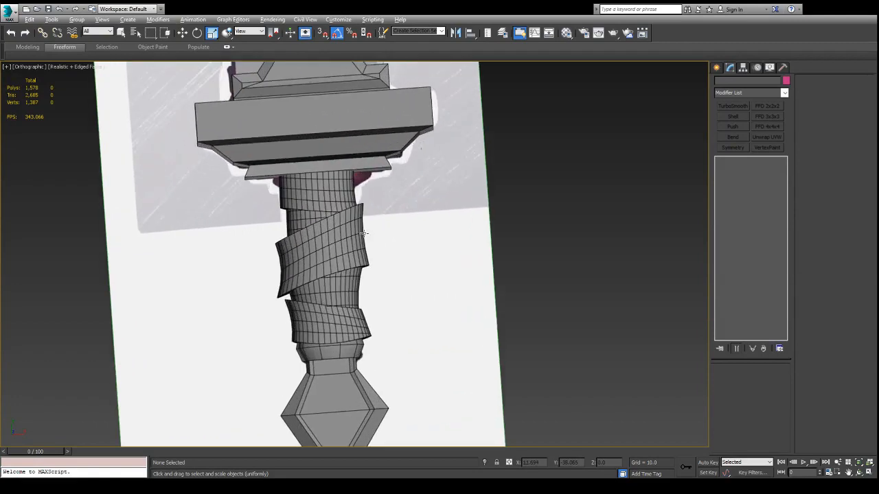
scroll(340, 240, down, 4)
scroll(340, 237, up, 7)
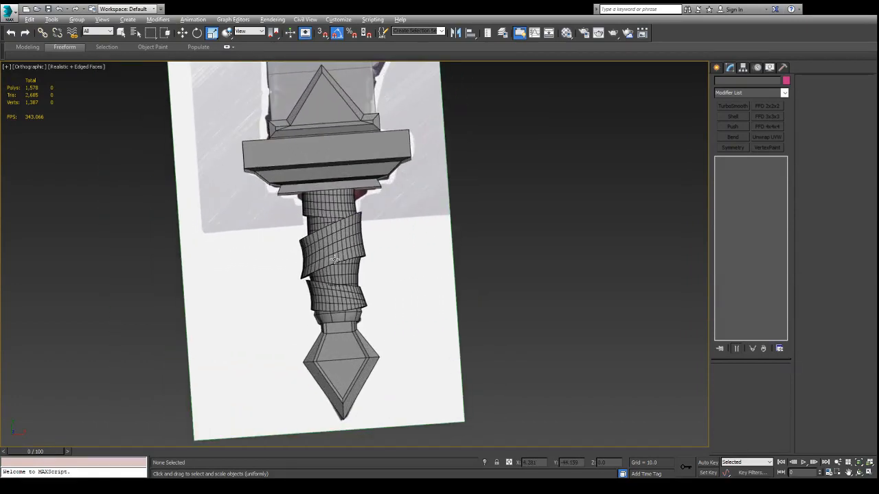
alt+middle_drag(340, 238, 262, 220)
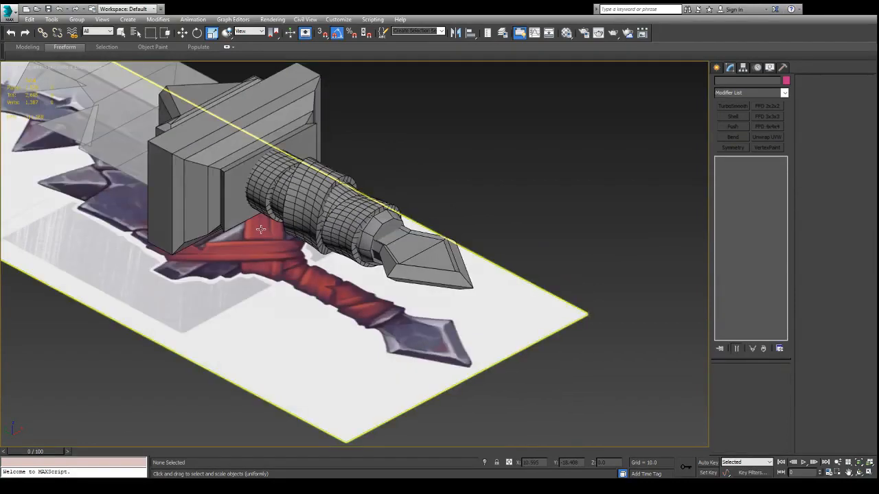
scroll(406, 150, down, 6)
alt+middle_drag(487, 116, 430, 258)
scroll(429, 256, down, 5)
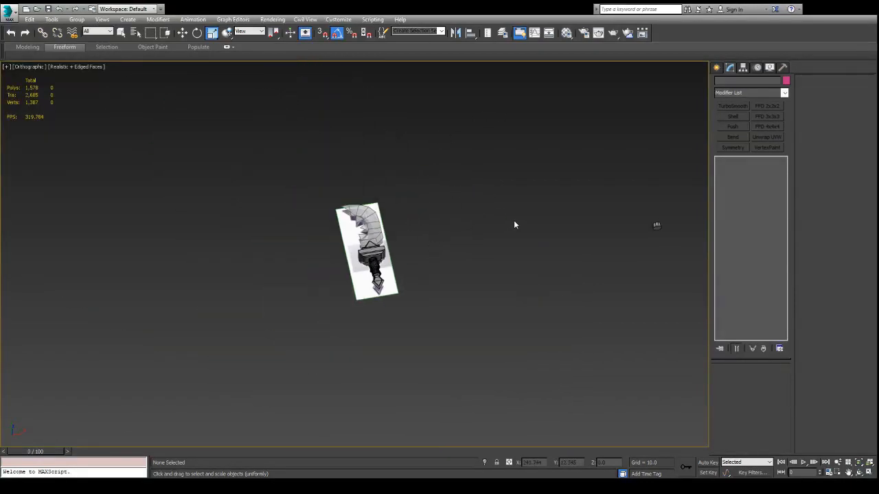
Select the spare cylinder (Cylinder007) away from the model and move it onto the centre of the sword's guard.
middle_drag(630, 222, 557, 240)
click(584, 242)
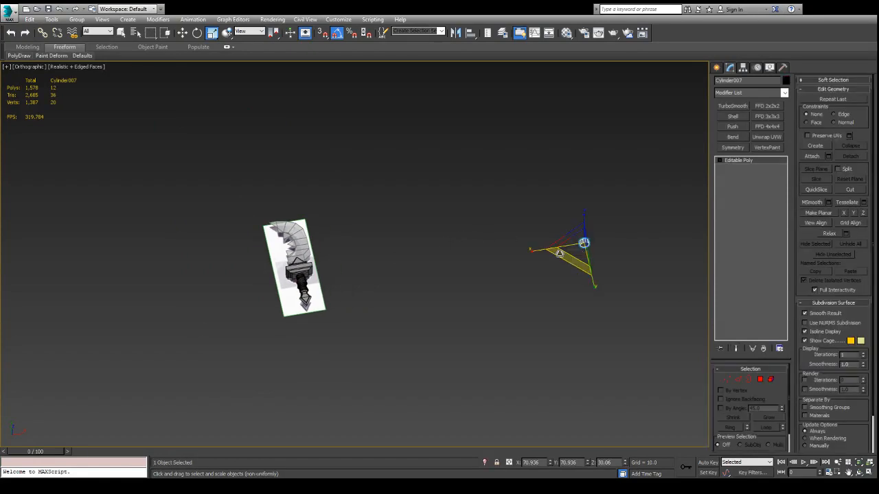
key(w)
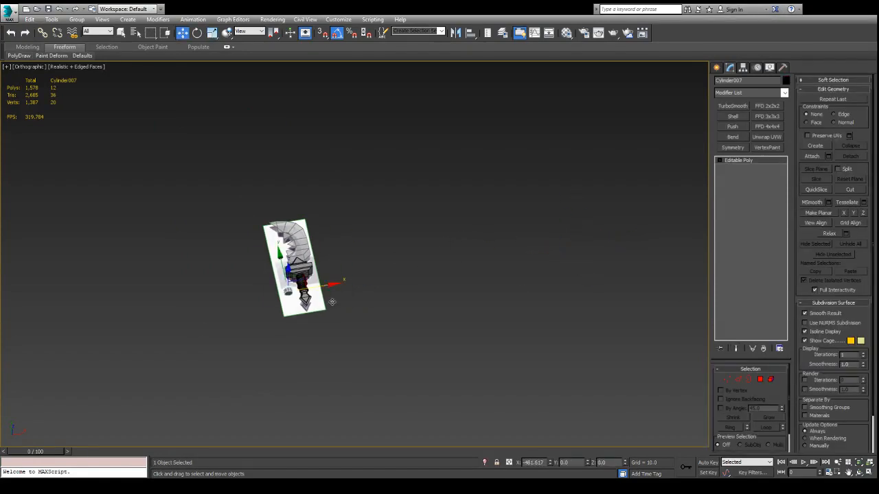
scroll(304, 300, up, 8)
alt+middle_drag(304, 300, 269, 349)
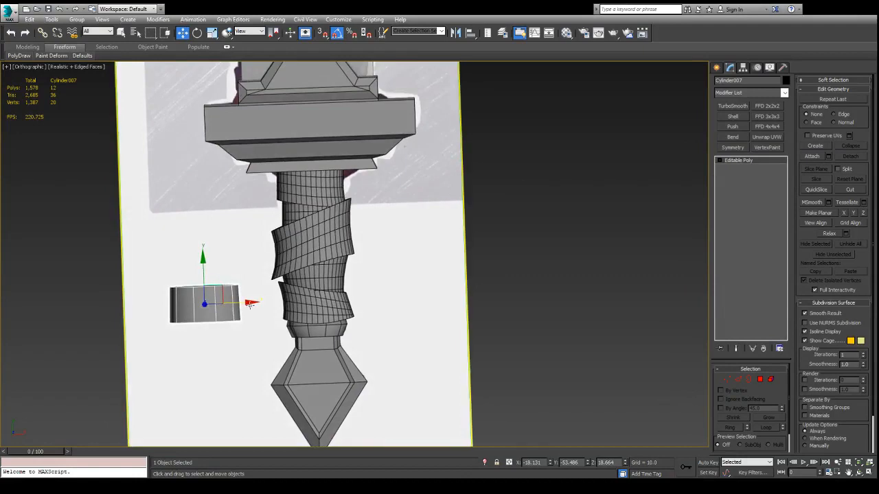
drag(252, 304, 338, 301)
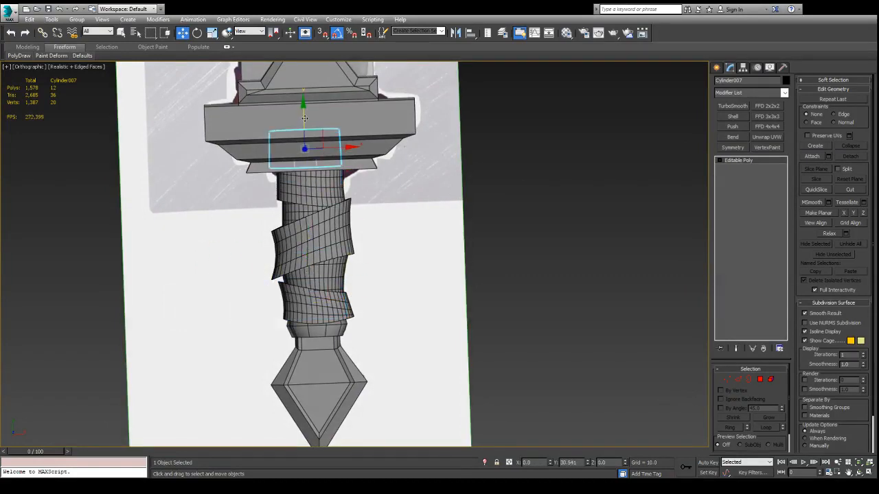
drag(304, 118, 305, 94)
Scale Cylinder007 up uniformly to enclose the guard's width and flatten it vertically into an oval.
scroll(323, 93, down, 4)
alt+middle_drag(323, 92, 282, 268)
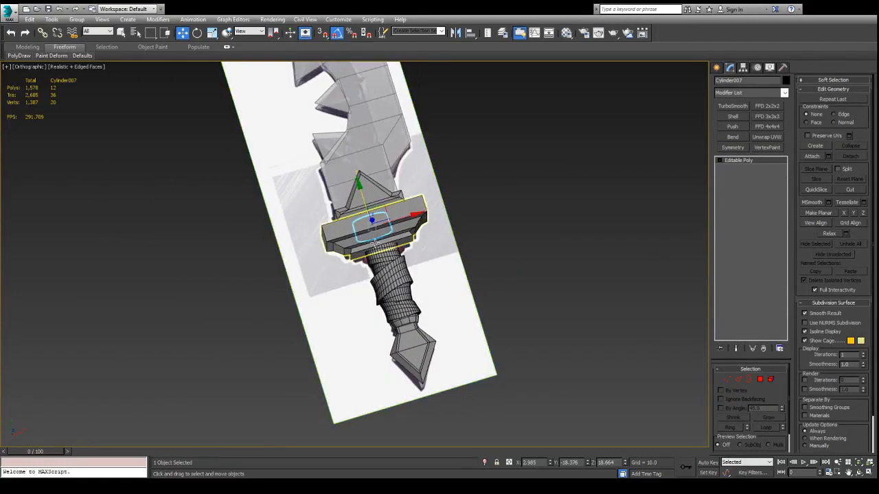
key(r)
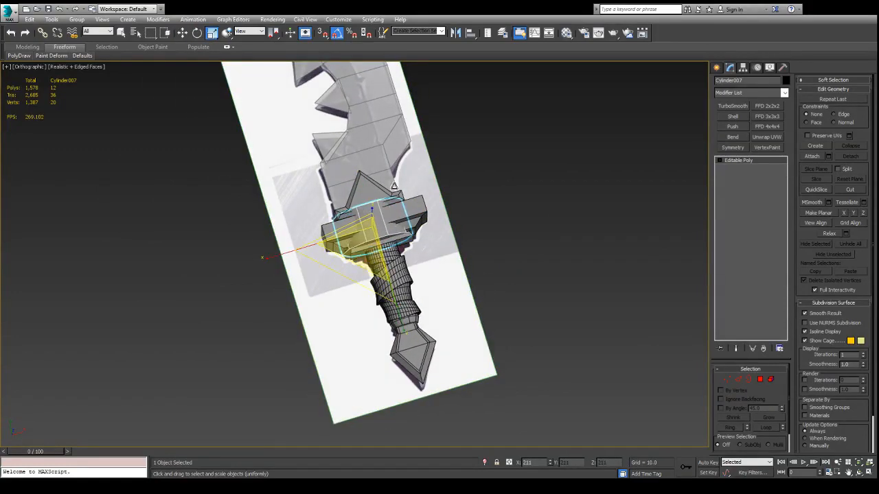
alt+middle_drag(451, 121, 597, 174)
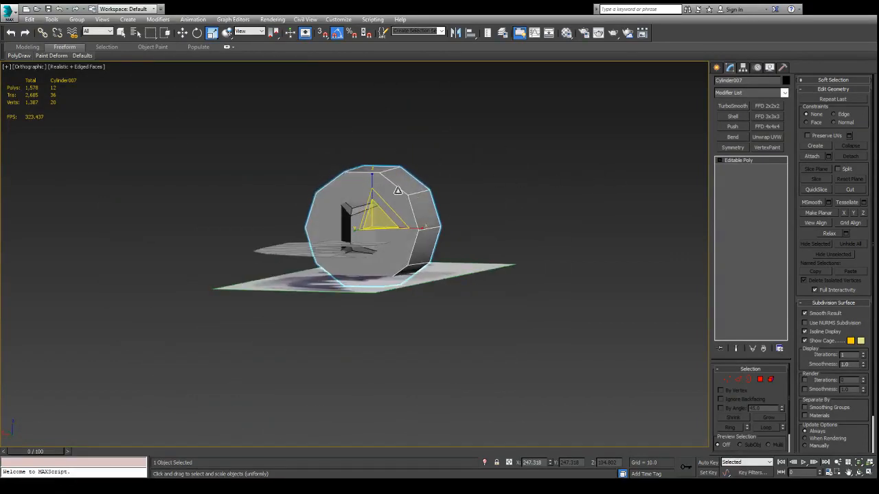
drag(373, 180, 371, 213)
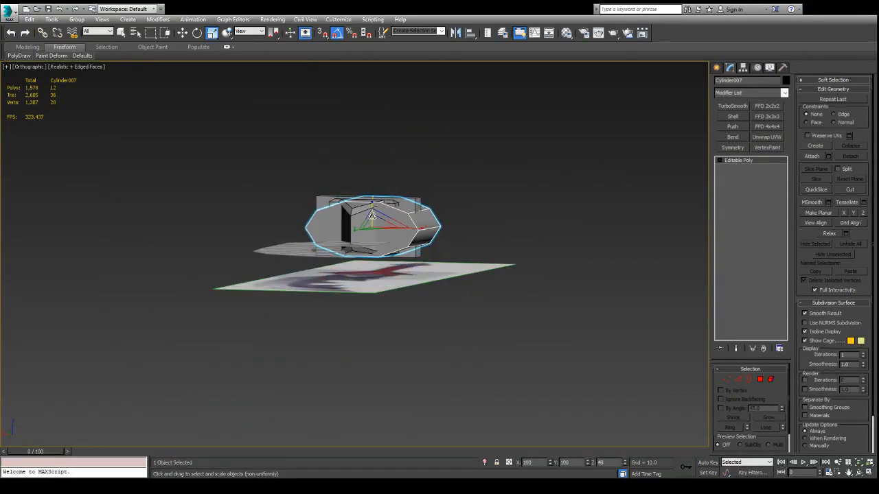
Narrow Cylinder007 along the handle direction into a band and rotate it -45 degrees about Z across the guard.
alt+middle_drag(370, 234, 268, 290)
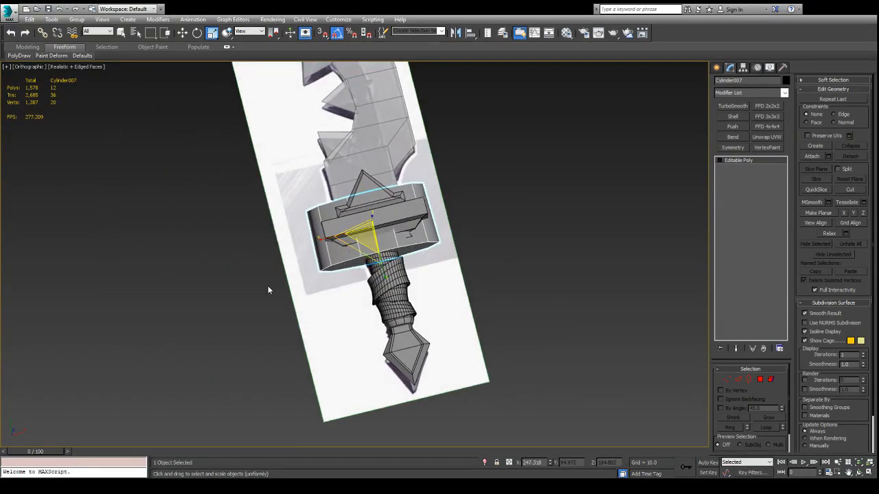
drag(382, 272, 383, 253)
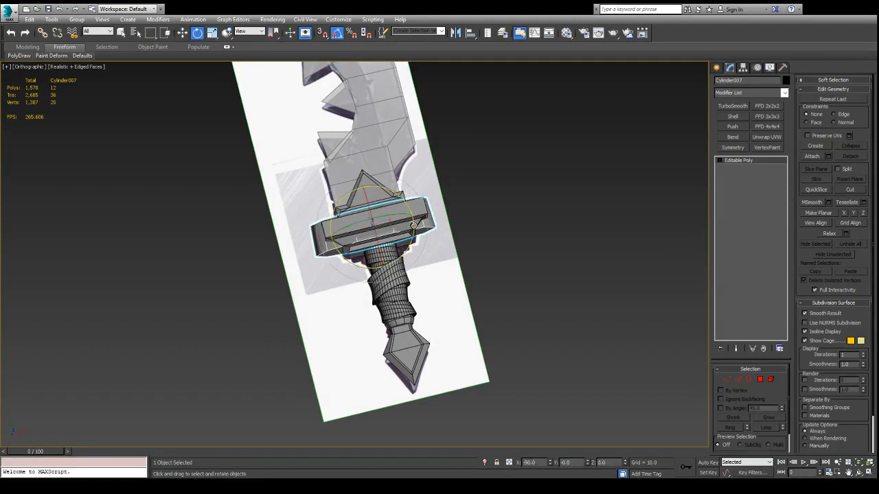
drag(414, 225, 417, 233)
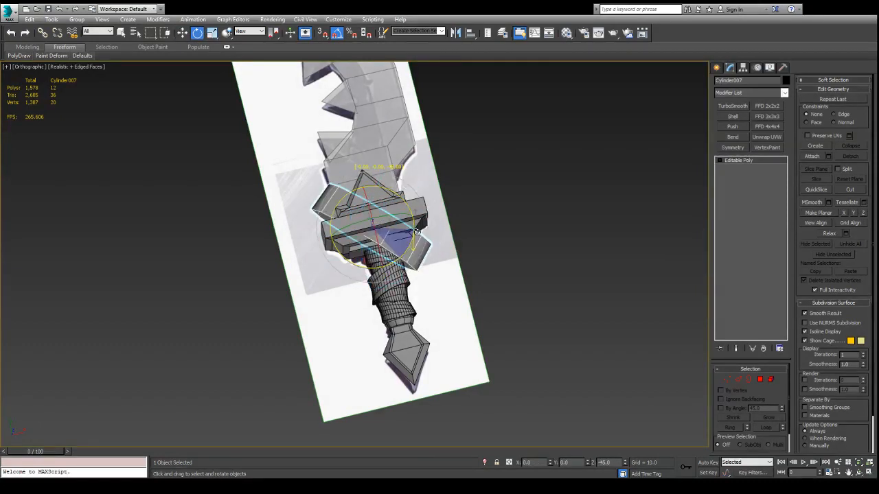
scroll(389, 232, up, 2)
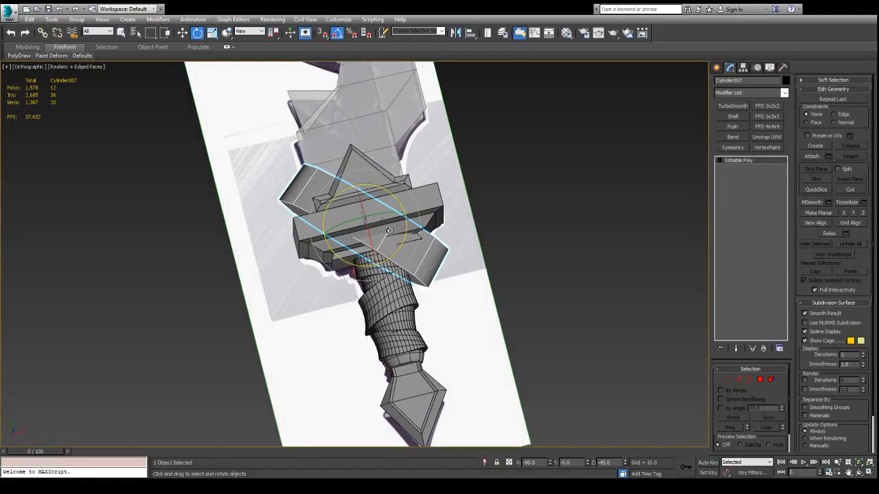
alt+middle_drag(389, 231, 389, 234)
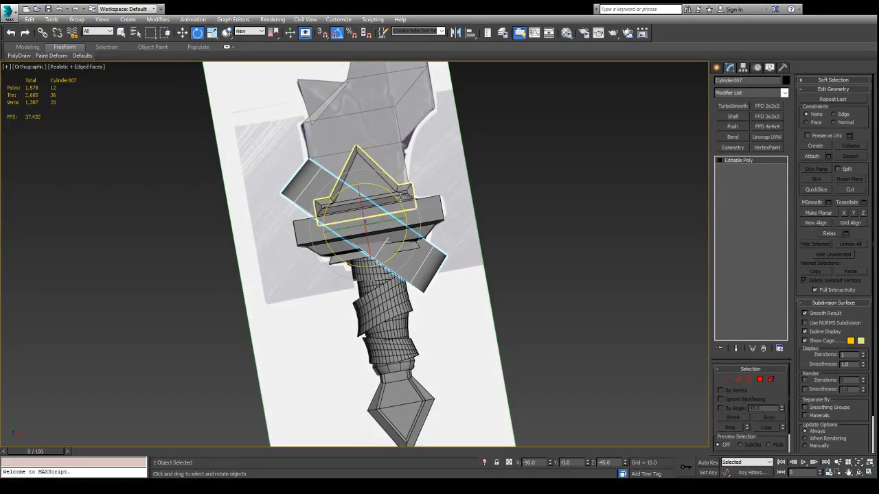
Try a copy of the band rotated -90 degrees to form a cross over the guard.
shift+drag(401, 198, 399, 200)
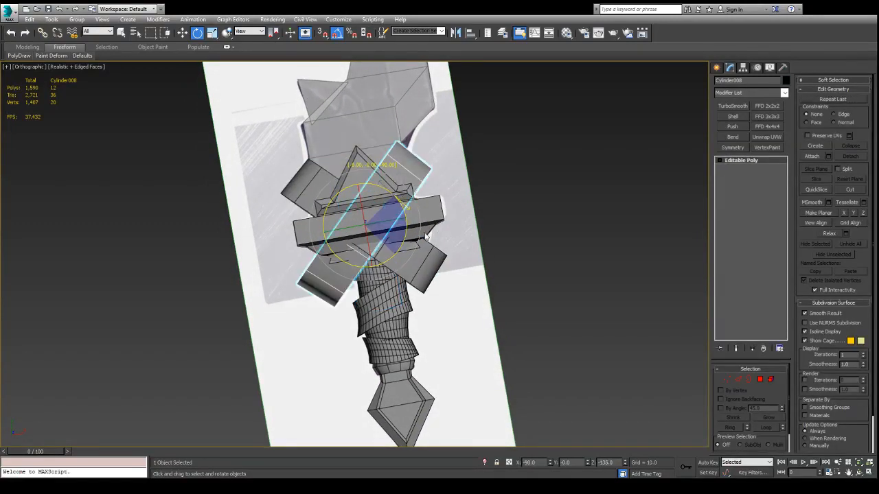
alt+middle_drag(441, 291, 514, 174)
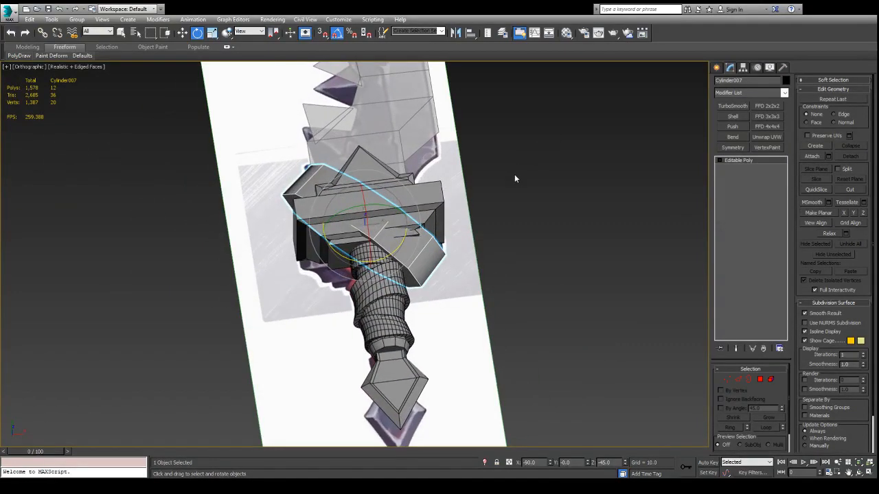
Shift the diagonal band about 4.6 units in negative X and slightly toward the blade over the guard.
key(w)
alt+middle_drag(408, 216, 407, 231)
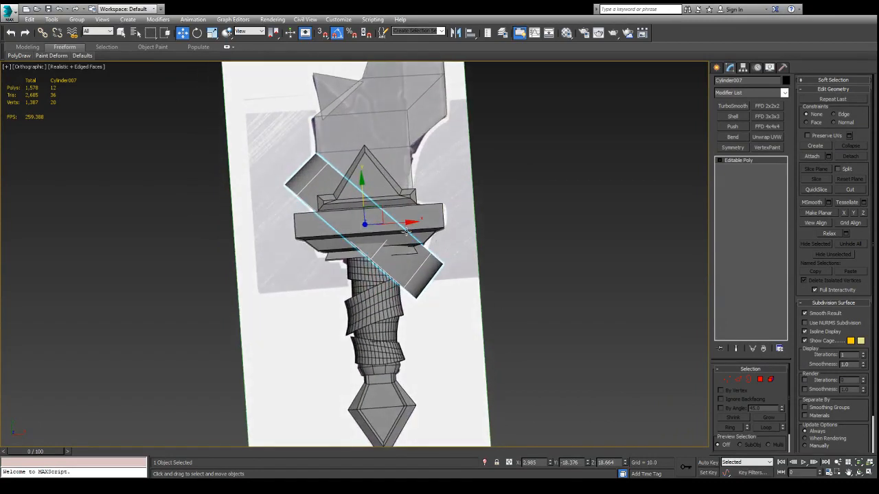
drag(406, 222, 390, 223)
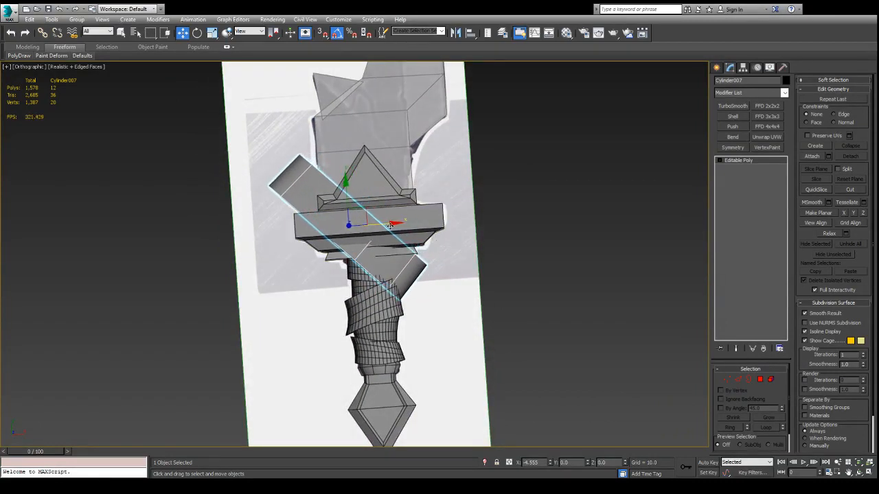
drag(346, 188, 344, 180)
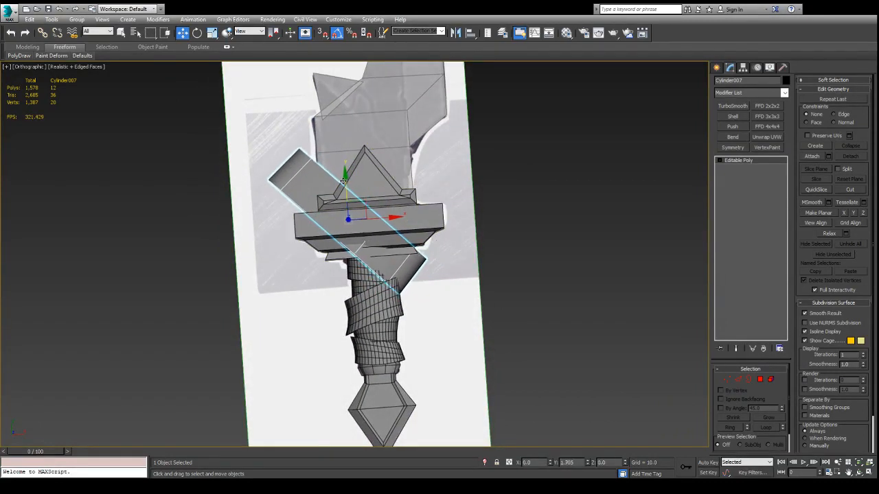
alt+middle_drag(344, 180, 334, 217)
scroll(313, 215, up, 3)
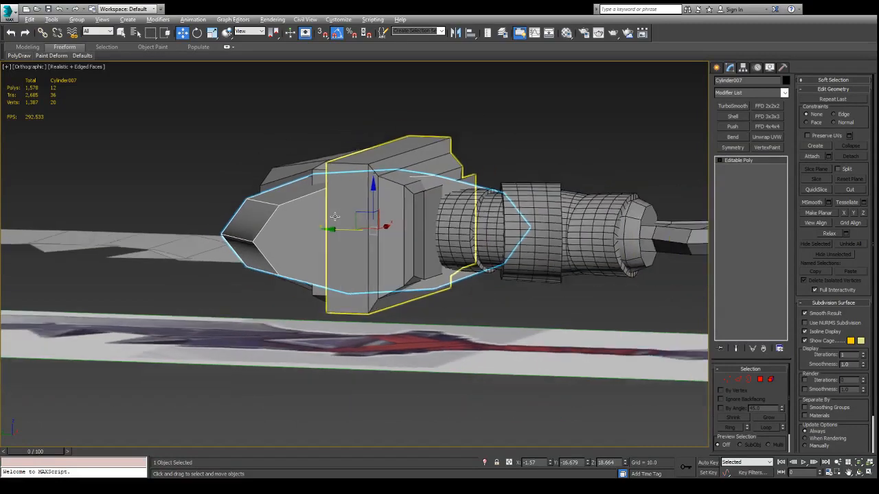
Raise the band along Z well above the sword so it can be edited in clear space.
scroll(371, 186, down, 6)
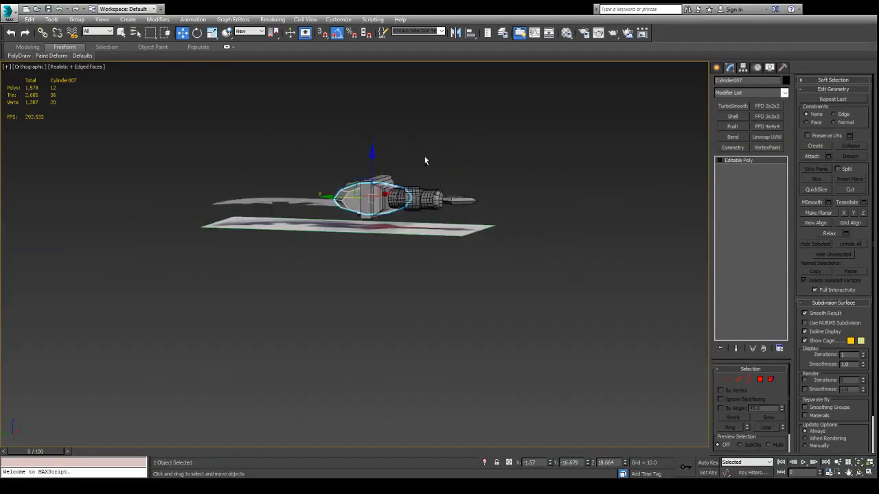
alt+middle_drag(425, 161, 427, 200)
alt+middle_drag(427, 200, 386, 228)
drag(369, 232, 367, 152)
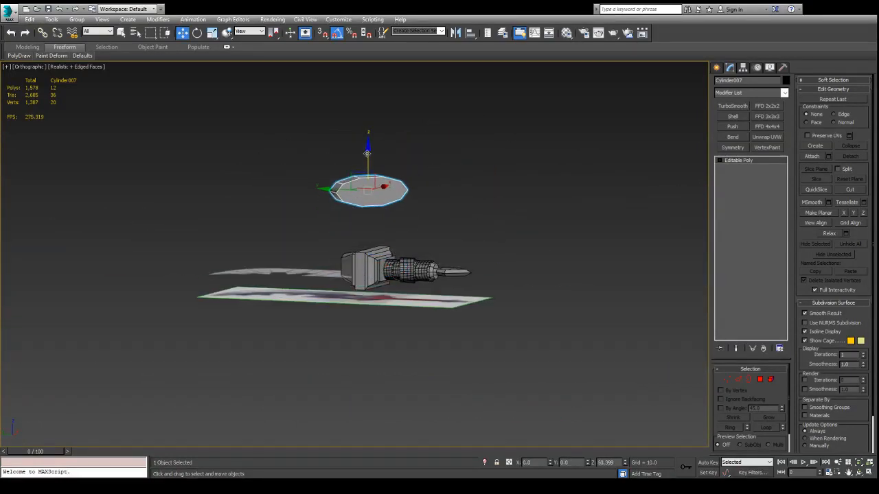
key(z)
scroll(463, 204, down, 2)
middle_drag(511, 212, 492, 167)
alt+middle_drag(493, 167, 480, 180)
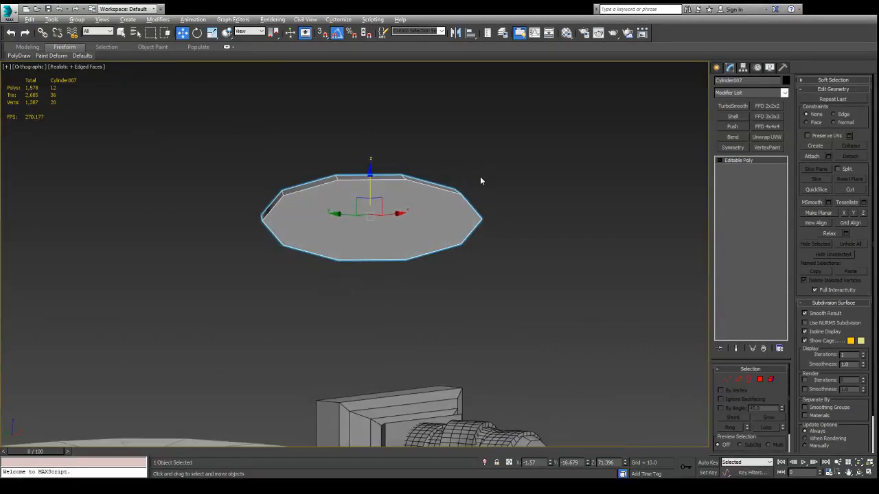
Inset the two end cap polygons of Cylinder007 and delete the inner faces to open it.
key(4)
click(339, 229)
alt+middle_drag(444, 229, 323, 226)
ctrl+click(453, 225)
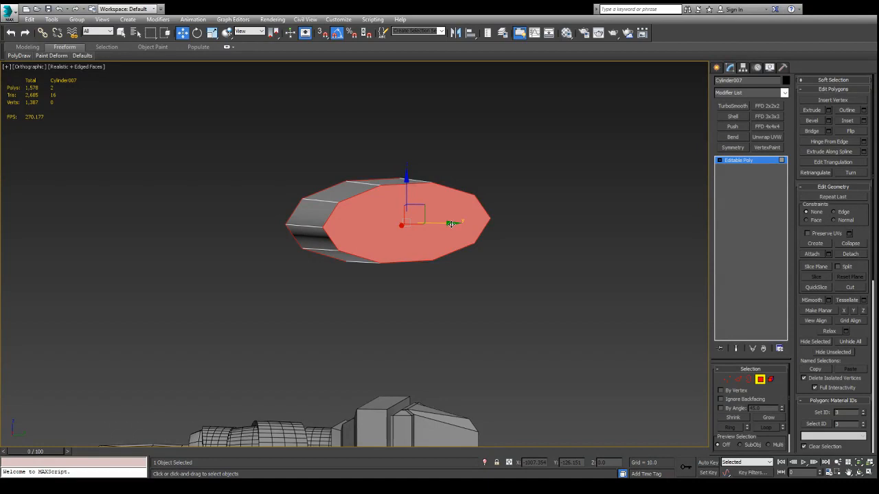
click(864, 121)
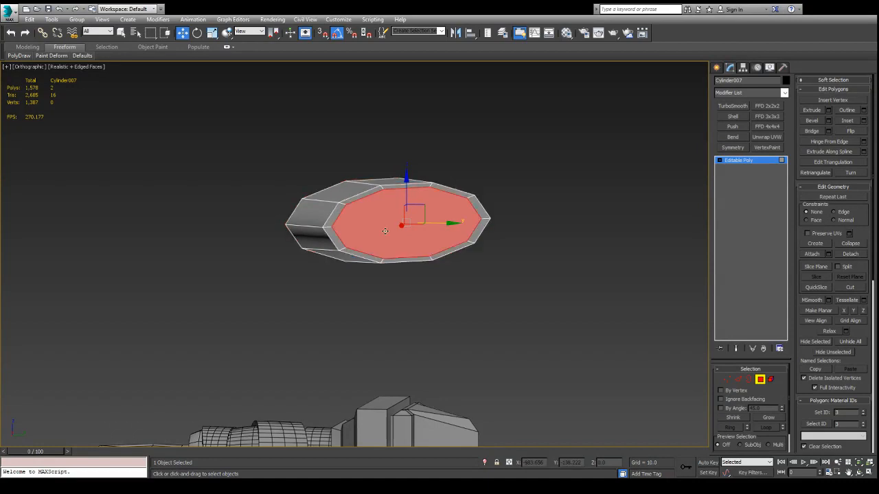
scroll(362, 262, up, 2)
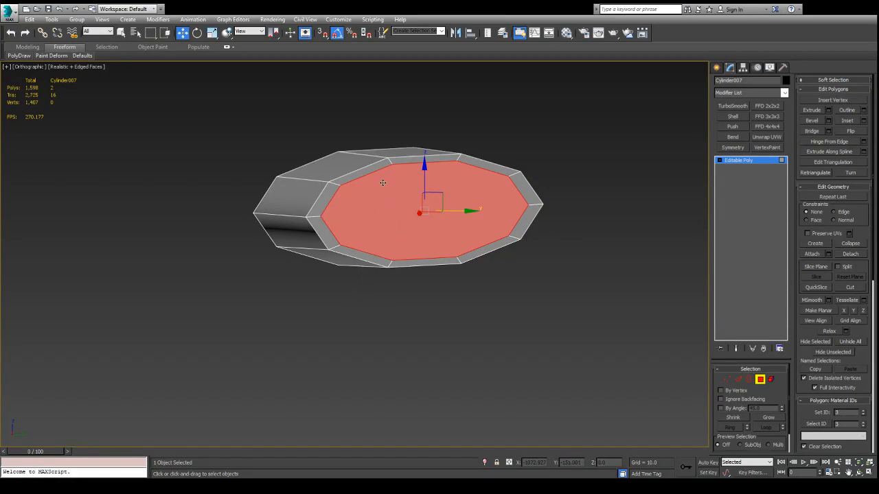
key(Delete)
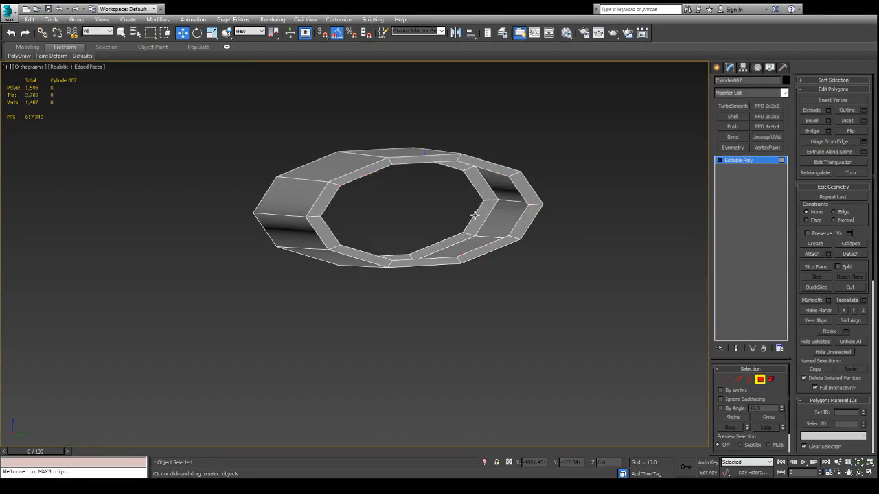
Bridge the two open borders of Cylinder007 to close the inside of the hollow band.
key(3)
click(474, 188)
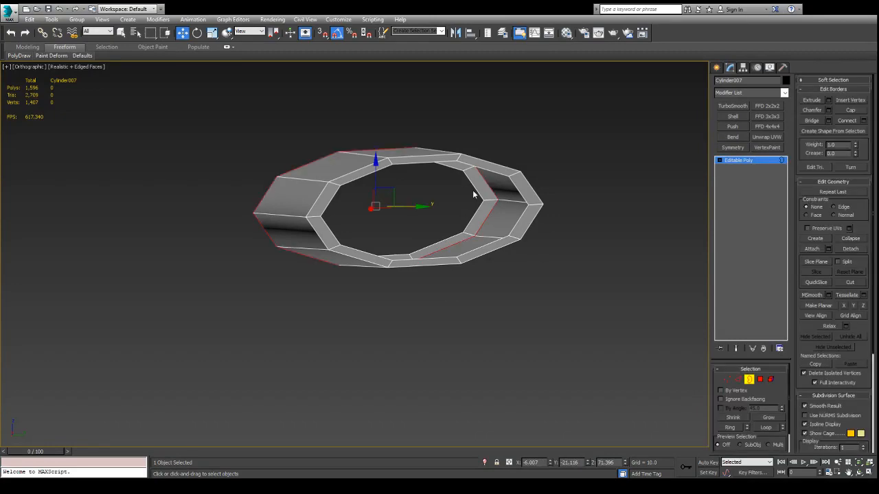
alt+middle_drag(520, 217, 476, 221)
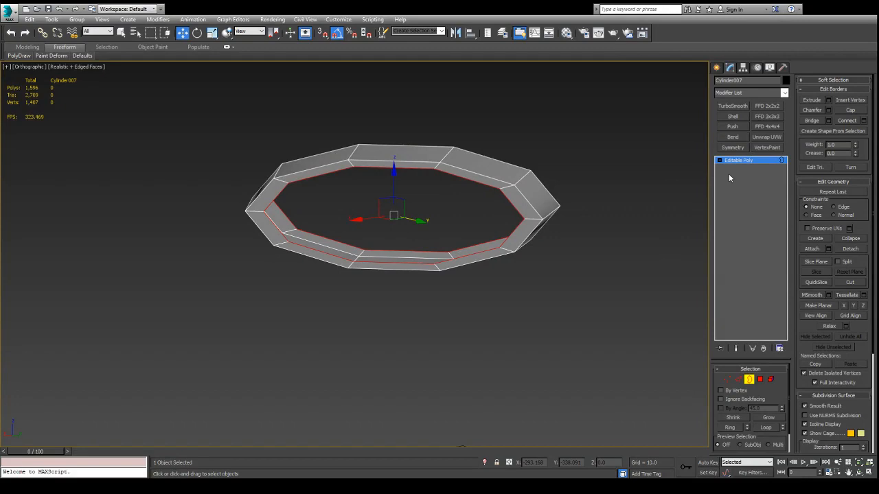
click(812, 121)
alt+middle_drag(539, 216, 578, 219)
click(579, 219)
Leave border editing and lower the hollow band along Z back onto the guard.
alt+middle_drag(446, 219, 367, 214)
key(alt+q)
scroll(411, 283, up, 1)
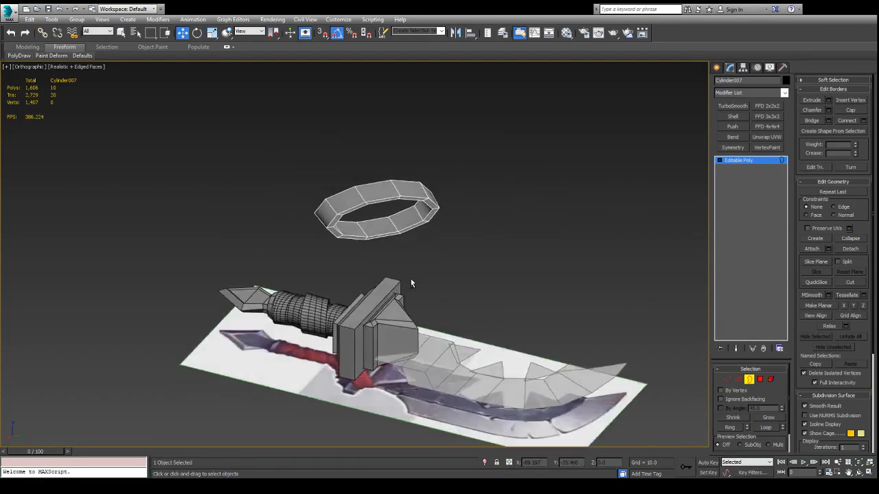
alt+middle_drag(410, 283, 433, 290)
key(3)
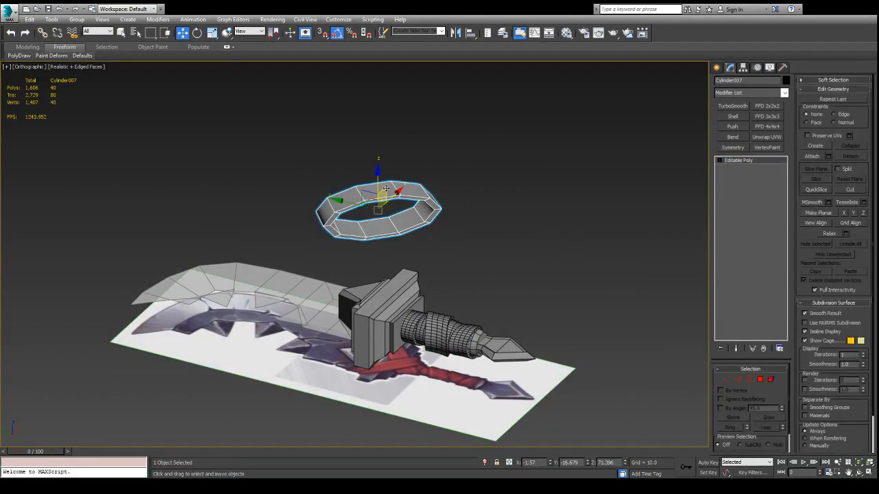
drag(378, 175, 378, 305)
Stretch the hollow band along its height and reposition it vertically so it encloses the guard's full thickness.
alt+middle_drag(378, 305, 427, 249)
scroll(367, 344, up, 4)
key(r)
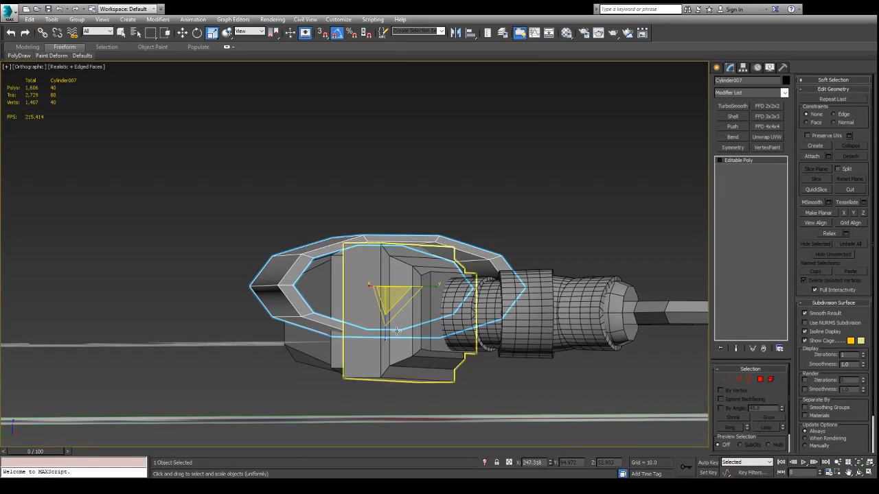
drag(387, 337, 386, 352)
key(e)
key(w)
drag(385, 249, 386, 275)
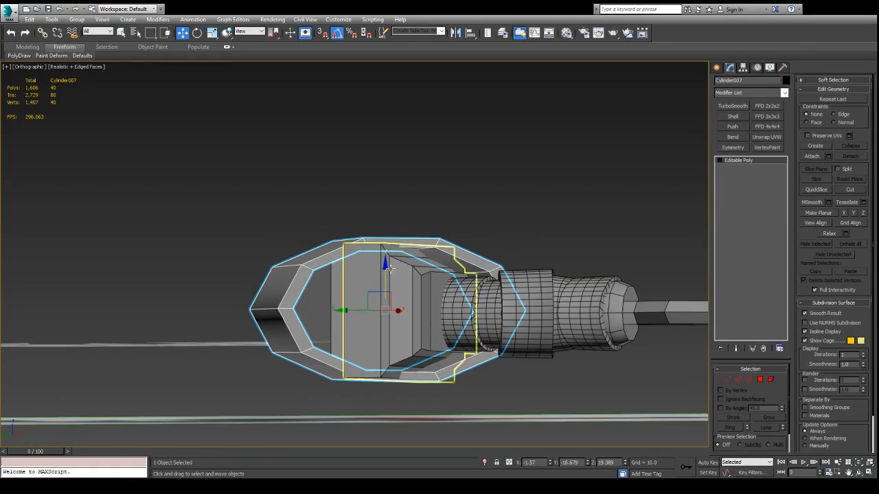
alt+middle_drag(388, 267, 344, 296)
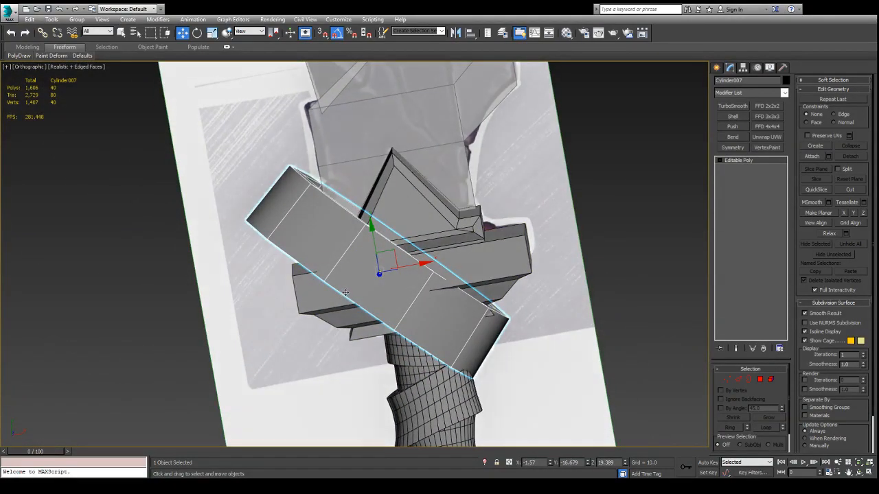
alt+middle_drag(438, 264, 410, 288)
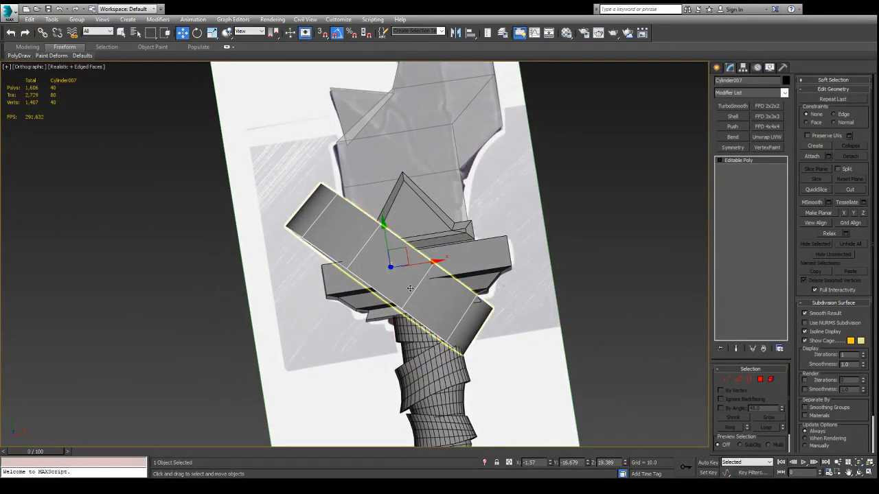
key(r)
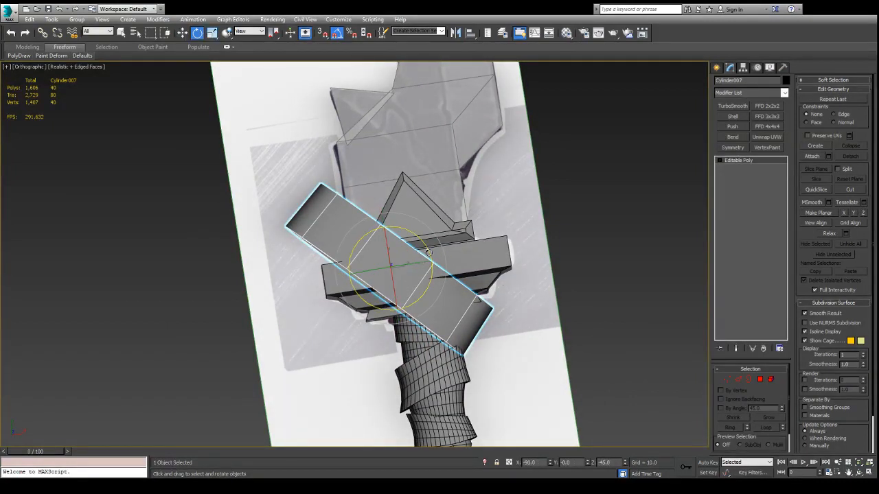
drag(430, 251, 189, 270)
alt+middle_drag(189, 270, 288, 268)
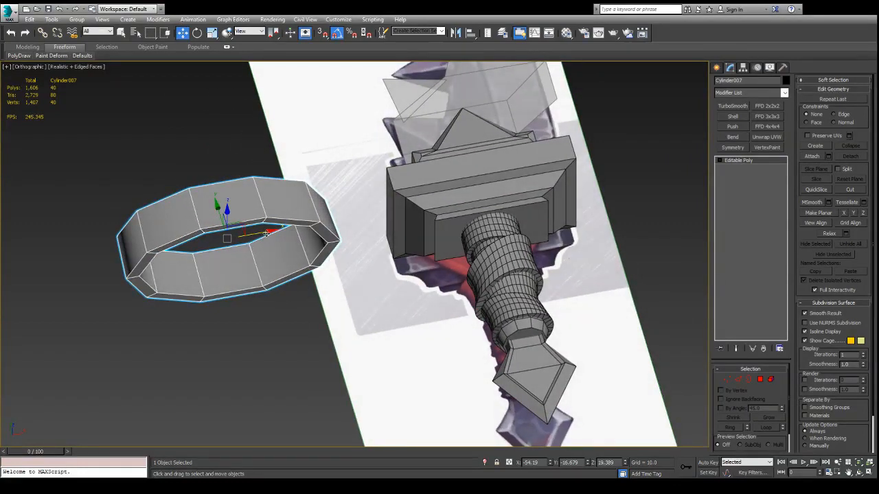
key(ctrl+z)
Duplicate the diagonal band with a short offset along X and rotate the copy to -135° about Z so the two bands cross.
alt+middle_drag(310, 224, 352, 342)
shift+drag(409, 274, 509, 266)
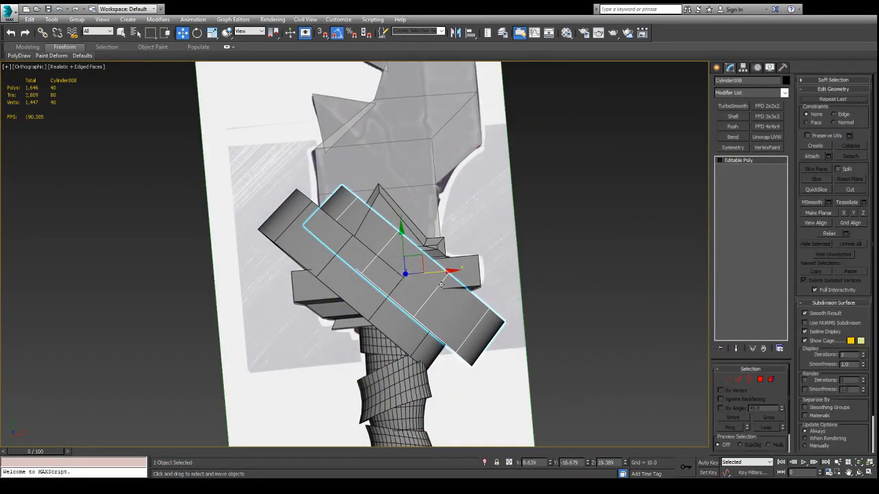
drag(438, 248, 444, 256)
key(w)
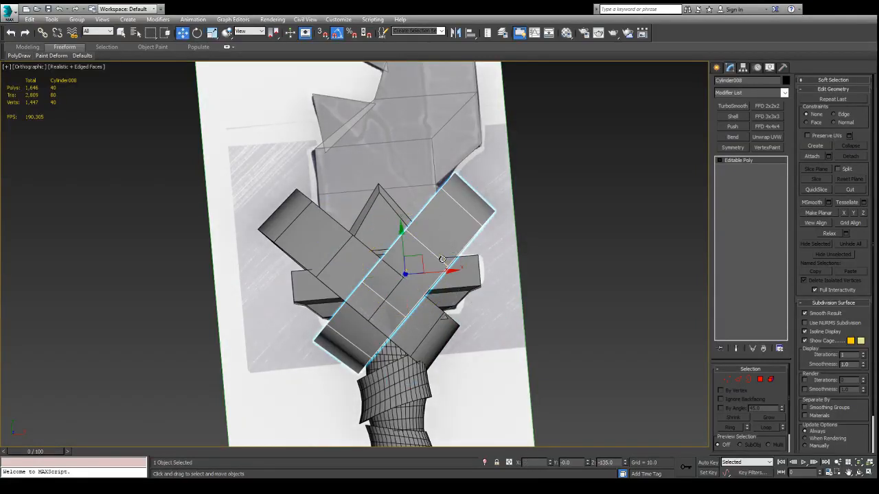
scroll(514, 244, down, 5)
click(581, 243)
middle_drag(581, 243, 440, 192)
scroll(388, 174, up, 8)
Add a TurboSmooth modifier with 2 iterations to the original diagonal band, Cylinder007.
click(387, 175)
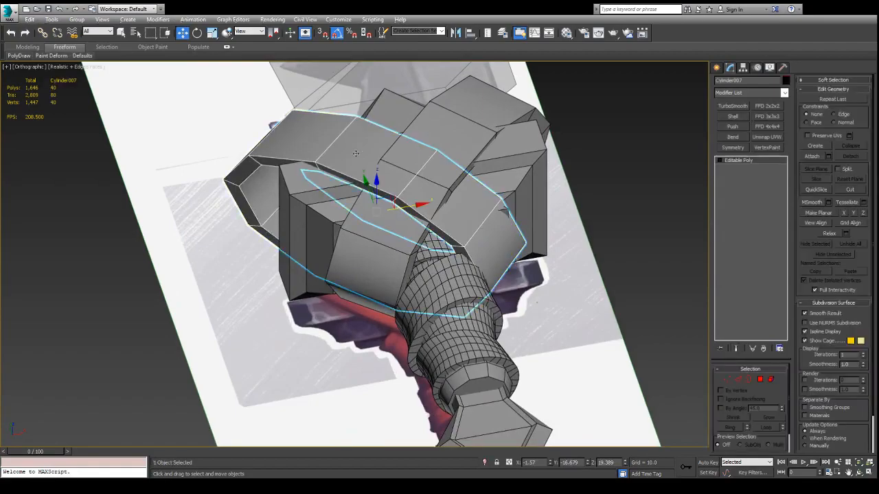
alt+middle_drag(387, 174, 419, 199)
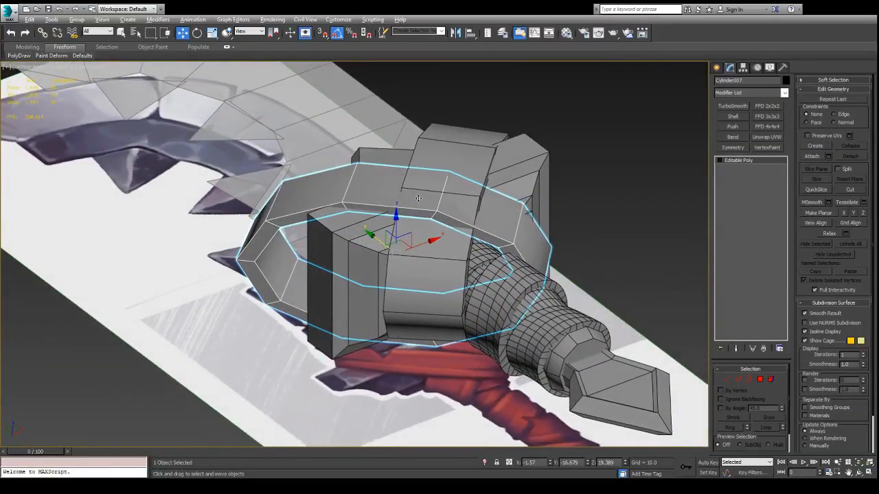
click(733, 106)
alt+middle_drag(562, 148, 589, 137)
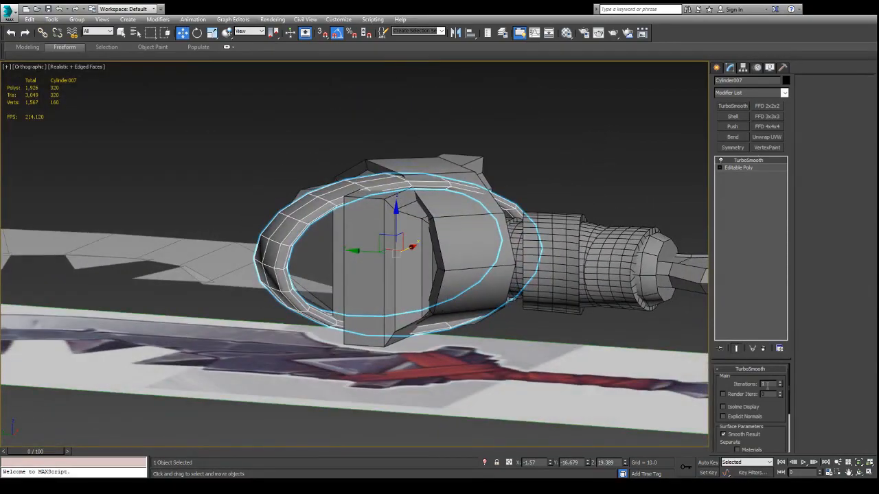
alt+middle_drag(508, 220, 620, 183)
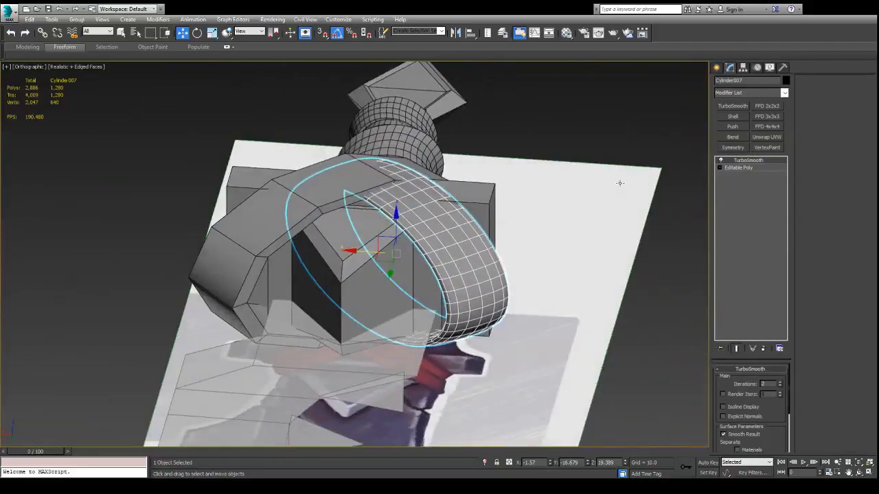
alt+middle_drag(471, 197, 483, 250)
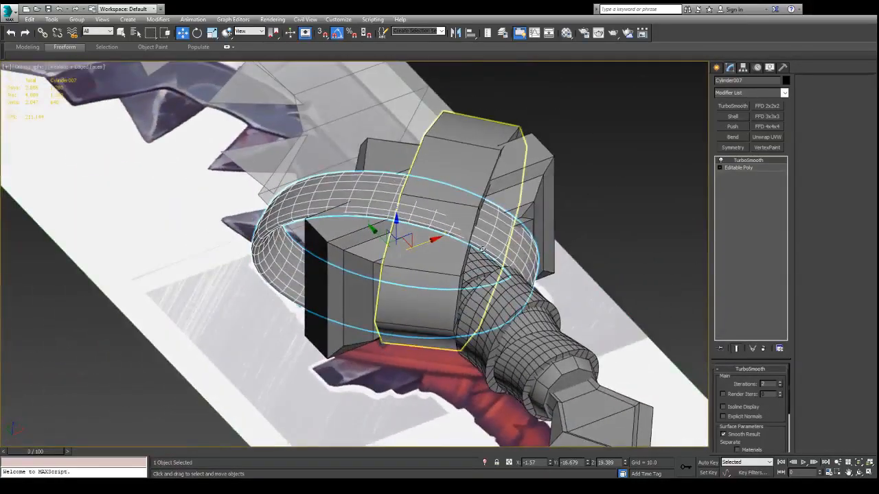
scroll(760, 406, down, 2)
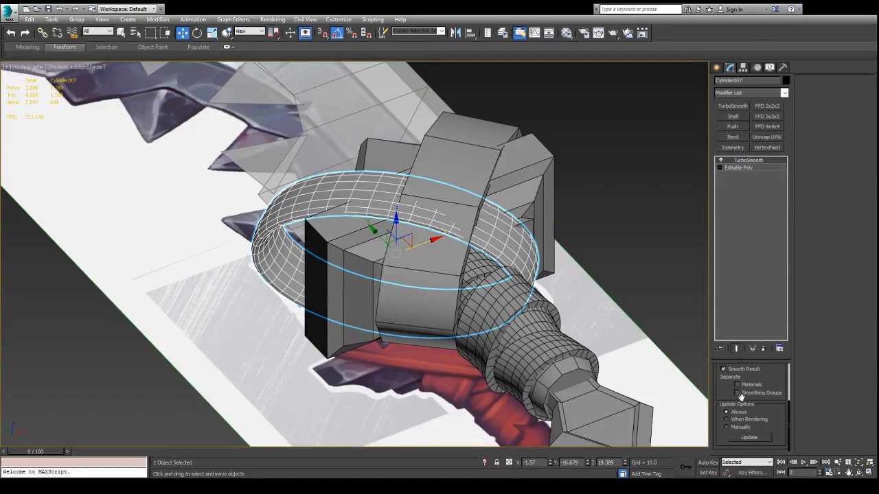
Enable separation by Smoothing Groups in the band's TurboSmooth, comparing the shape with the option on and off.
click(737, 392)
alt+middle_drag(565, 284, 504, 249)
click(738, 393)
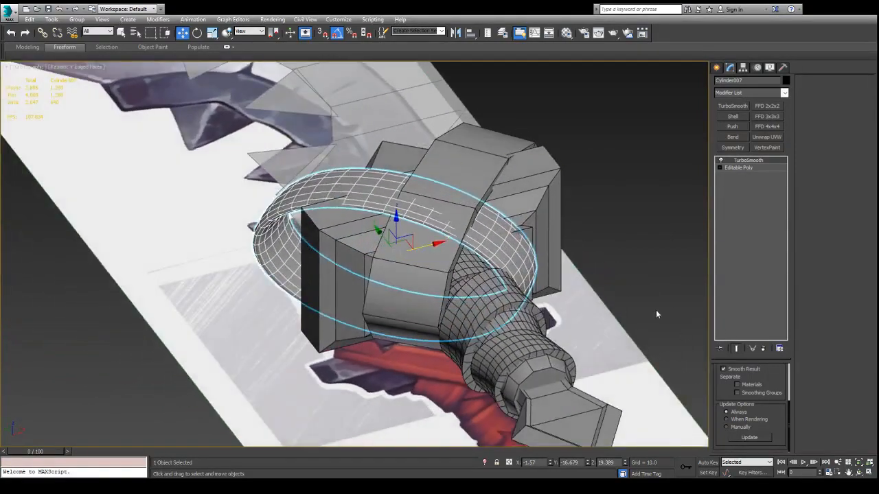
click(737, 395)
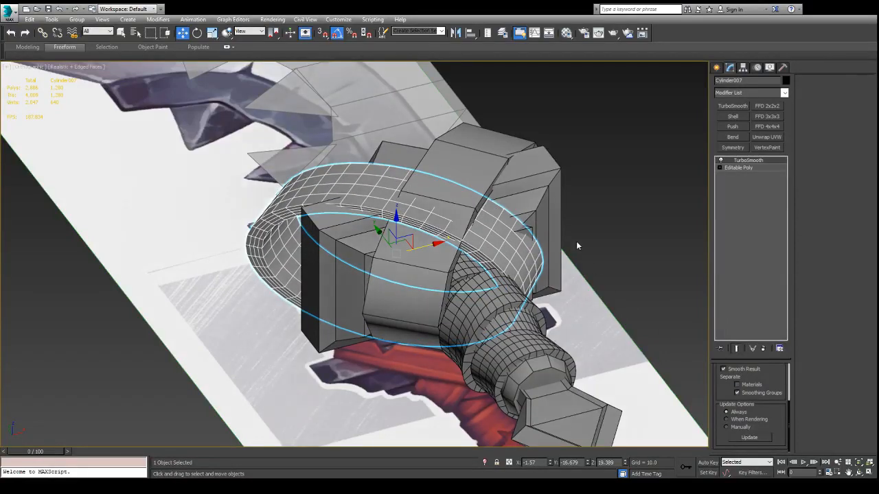
mouse_move(584, 242)
alt+middle_down()
mouse_move(565, 220)
mouse_move(607, 210)
mouse_move(577, 226)
alt+middle_up()
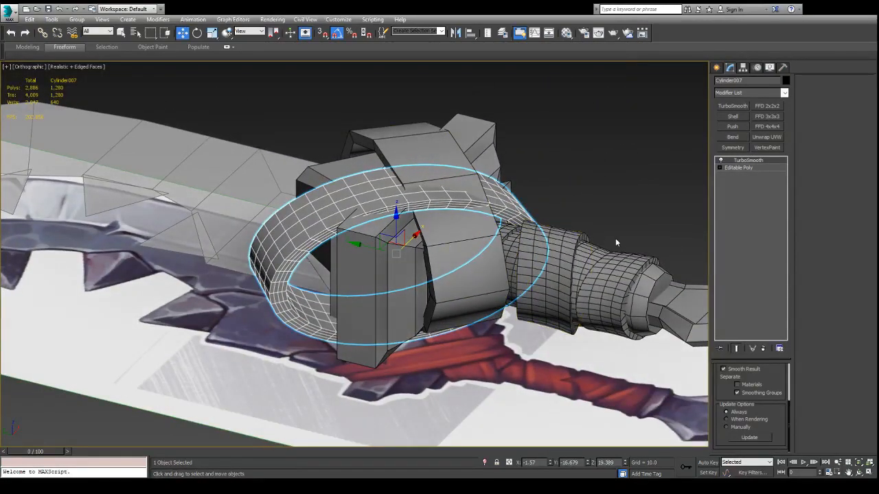
alt+middle_drag(417, 149, 375, 200)
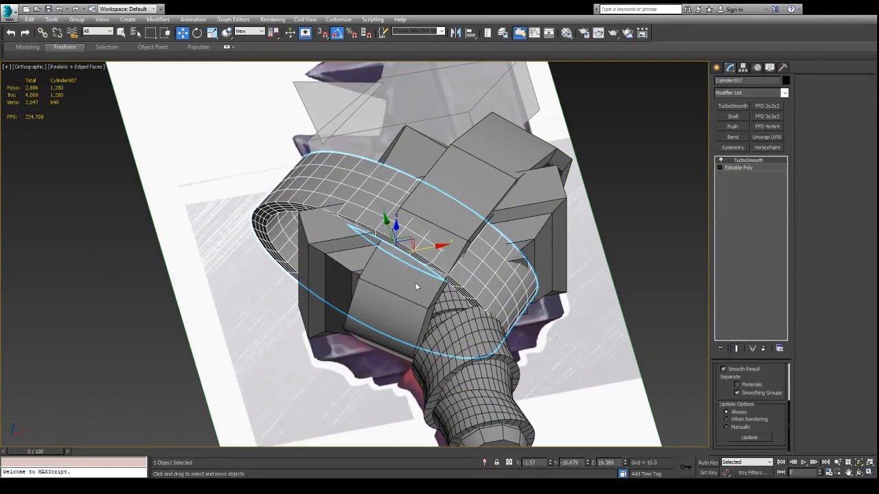
Collapse the smoothed Cylinder007 to an Editable Poly and add an FFD 4x4x4 modifier.
key(ctrl+e)
alt+middle_drag(402, 199, 395, 229)
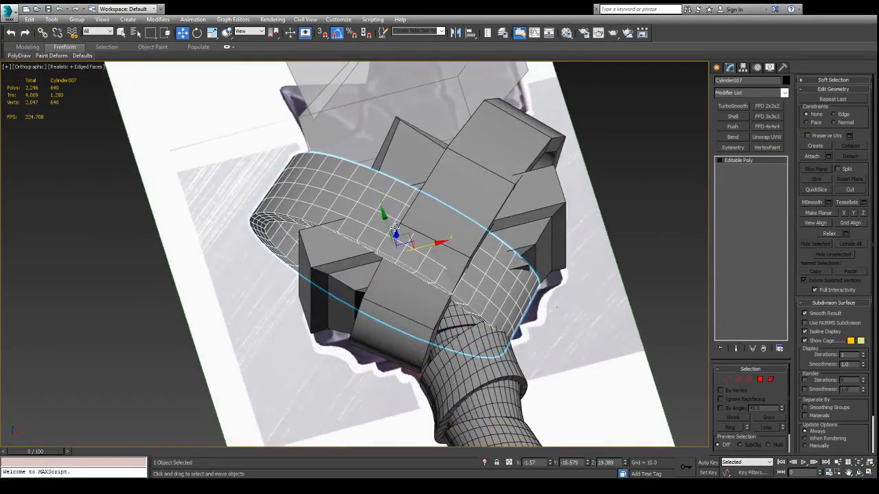
click(769, 129)
alt+middle_drag(428, 213, 403, 198)
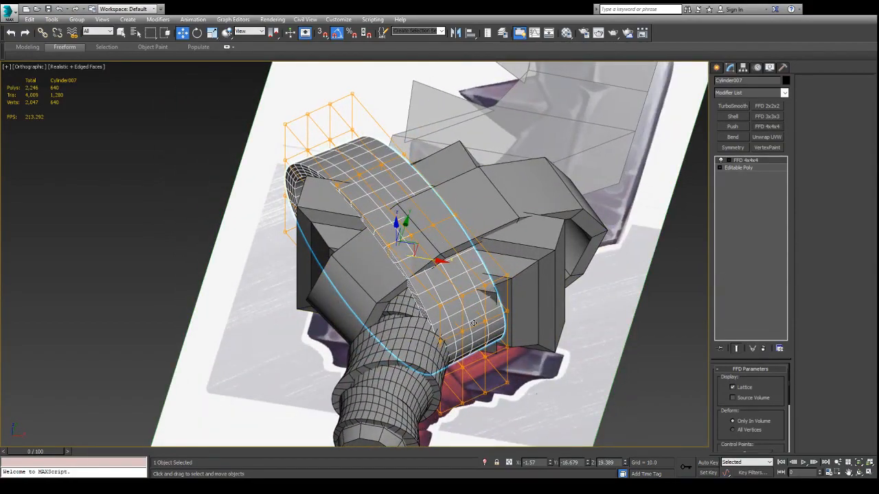
alt+middle_drag(474, 324, 530, 350)
In the Top view, move the FFD control points at the band's handle-side end to curve that edge in above the handle wraps.
key(t)
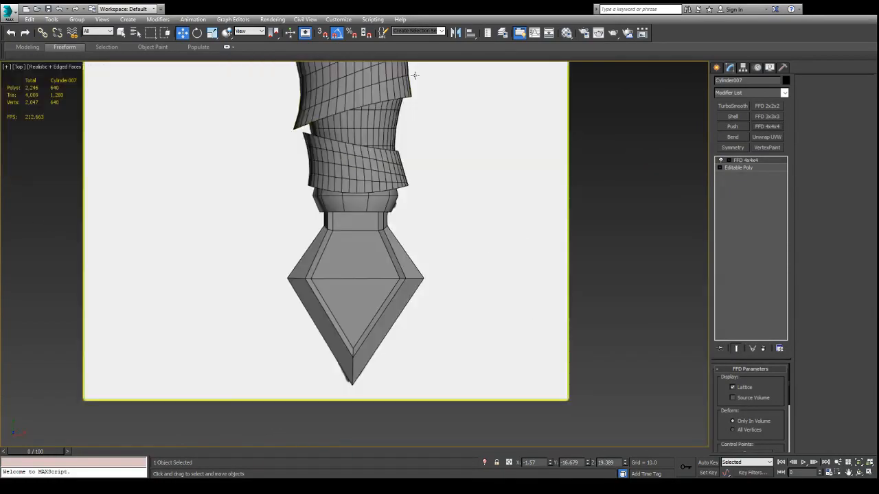
middle_drag(416, 73, 448, 340)
scroll(447, 289, down, 2)
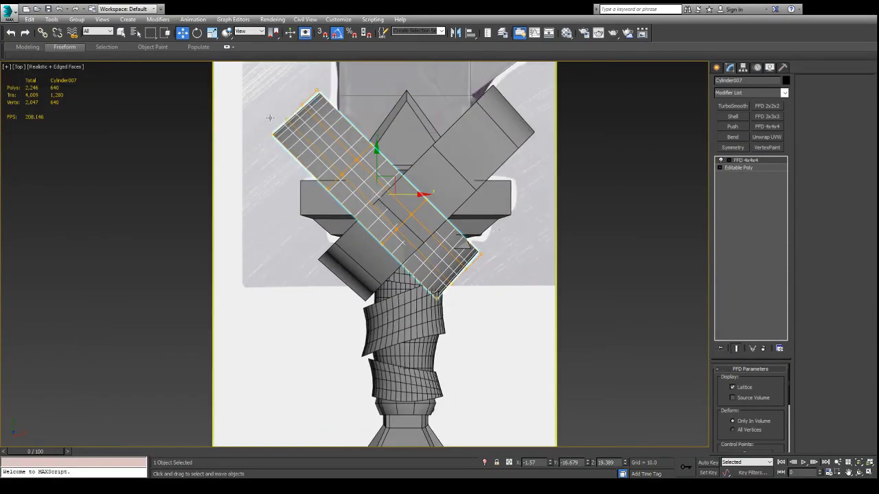
scroll(270, 118, up, 3)
scroll(302, 123, down, 2)
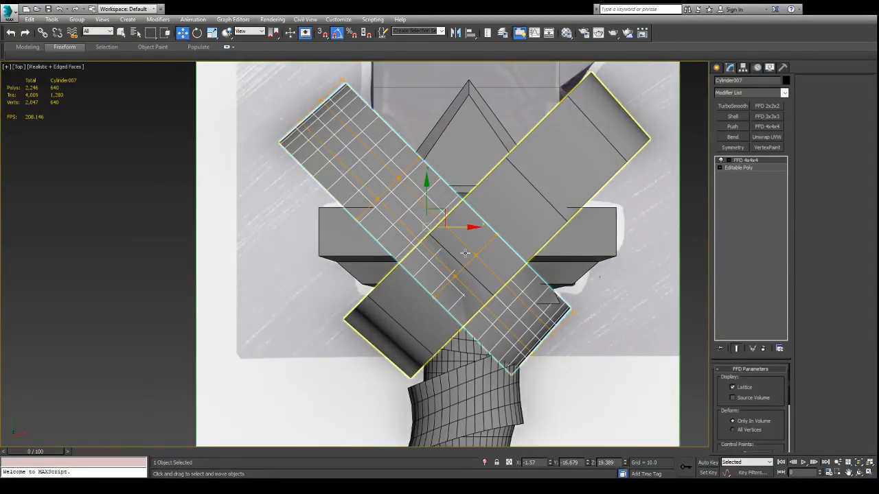
middle_drag(518, 300, 461, 254)
key(1)
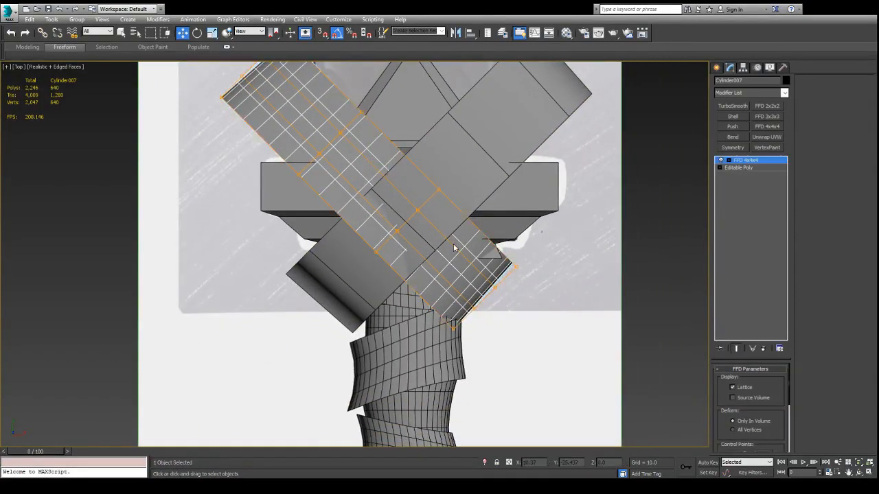
middle_drag(541, 366, 507, 324)
scroll(457, 279, up, 2)
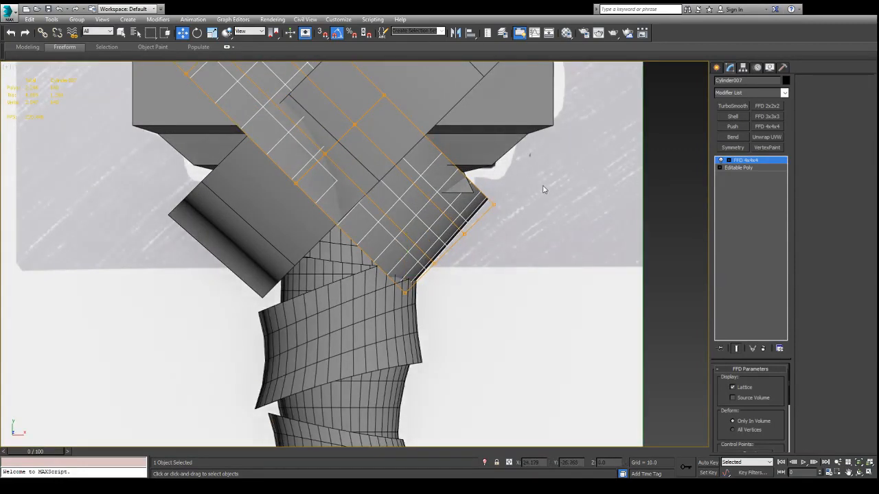
mouse_move(498, 200)
mouse_down()
mouse_move(484, 260)
mouse_move(425, 273)
mouse_move(472, 245)
mouse_move(480, 218)
mouse_move(481, 255)
mouse_move(508, 199)
mouse_move(500, 203)
mouse_up()
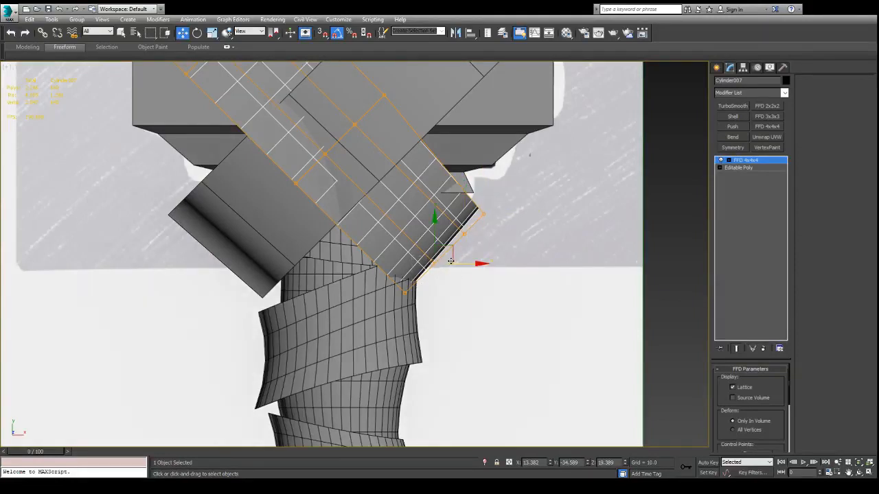
drag(453, 253, 469, 235)
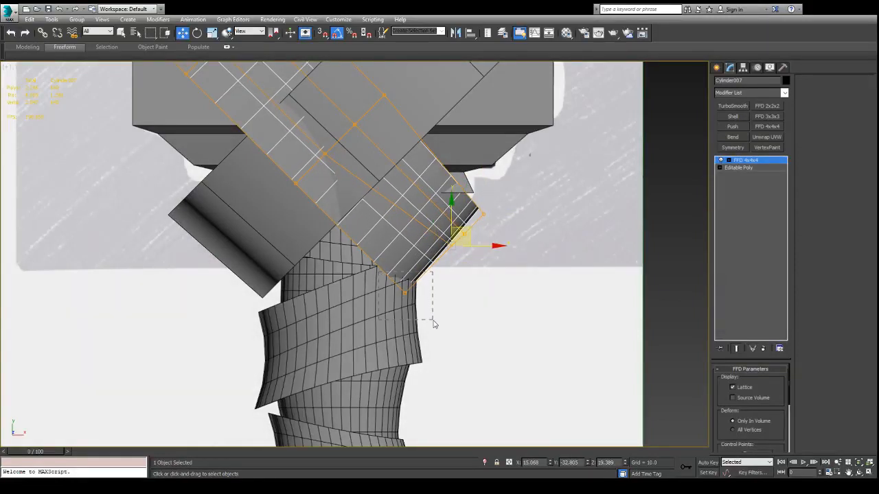
drag(423, 284, 437, 231)
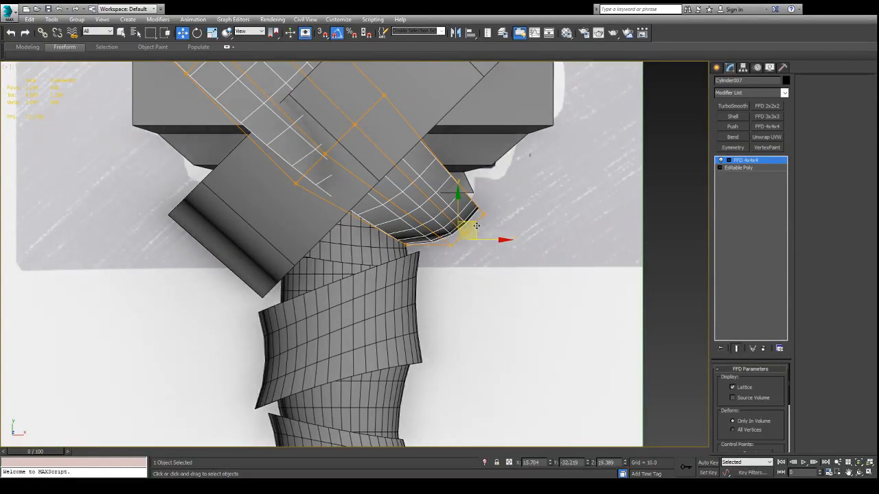
drag(477, 228, 446, 217)
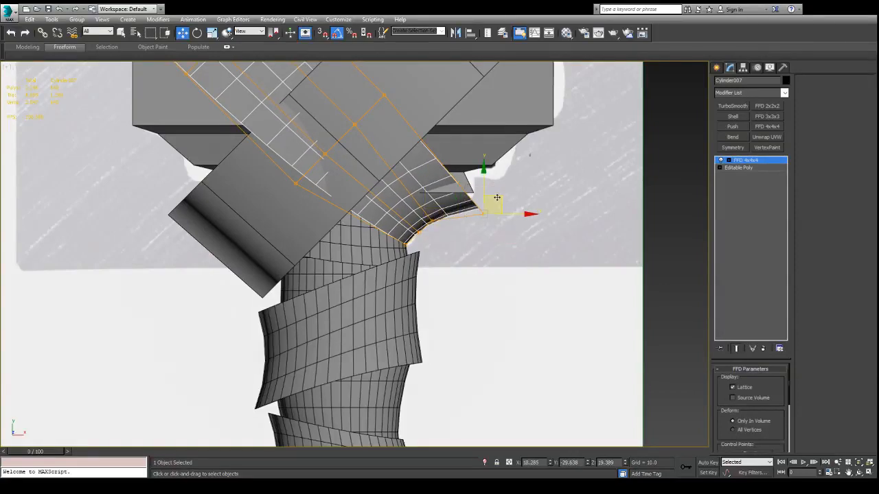
Try to pull the corner column of FFD control points at the band's handle-side end away from the guard.
alt+middle_drag(482, 198, 560, 228)
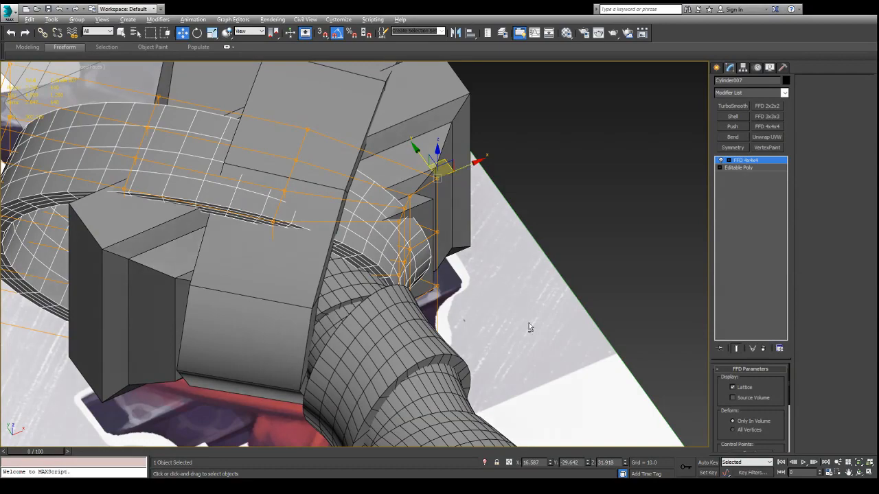
alt+middle_drag(528, 328, 451, 262)
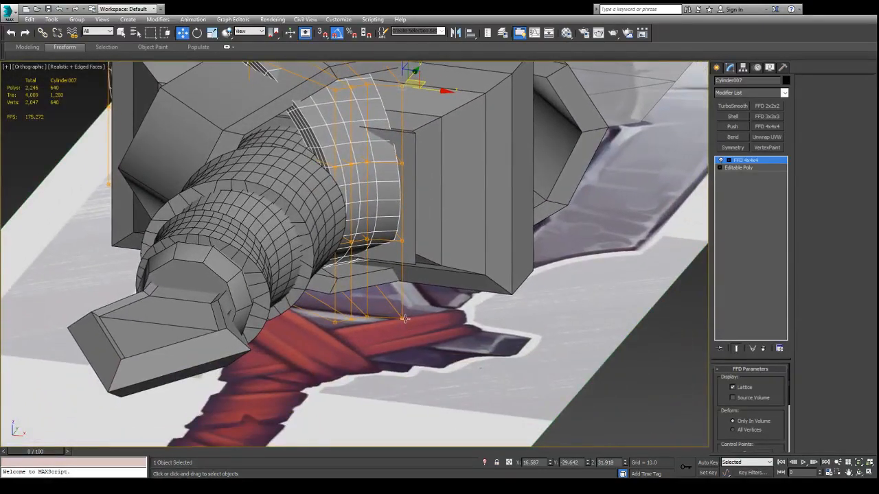
alt+middle_drag(412, 316, 423, 275)
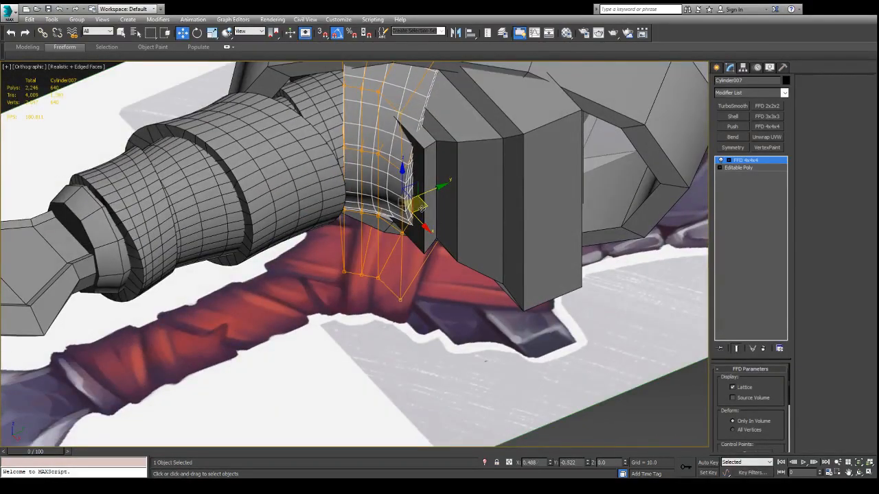
drag(421, 208, 393, 251)
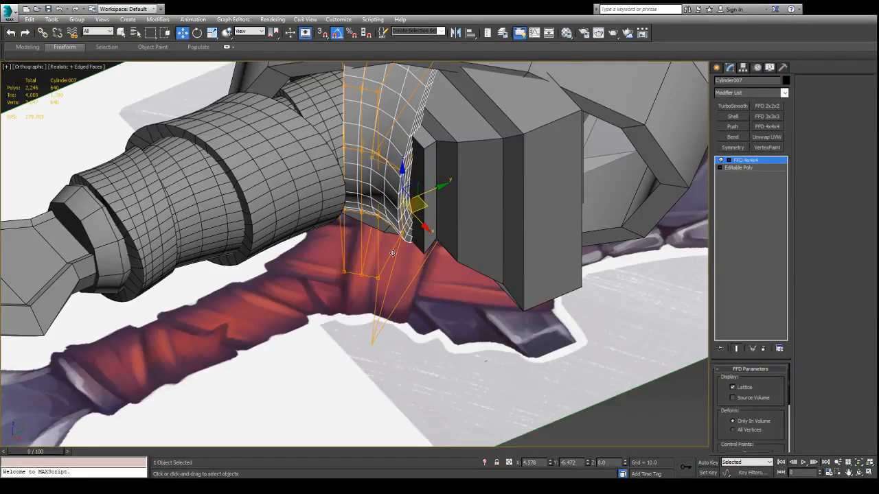
alt+middle_drag(393, 253, 296, 126)
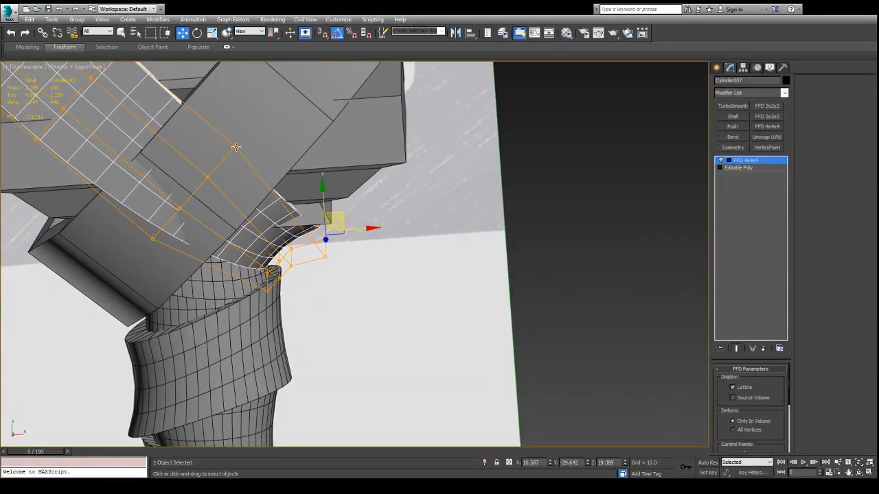
alt+middle_drag(236, 147, 363, 312)
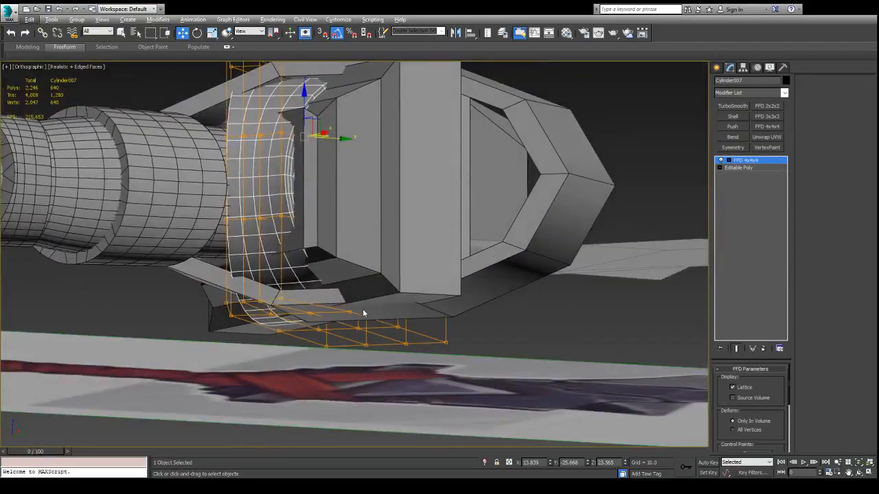
Pull the outer corner column of FFD control points at the band's handle-side end outward and back toward the handle.
alt+middle_drag(370, 257, 390, 297)
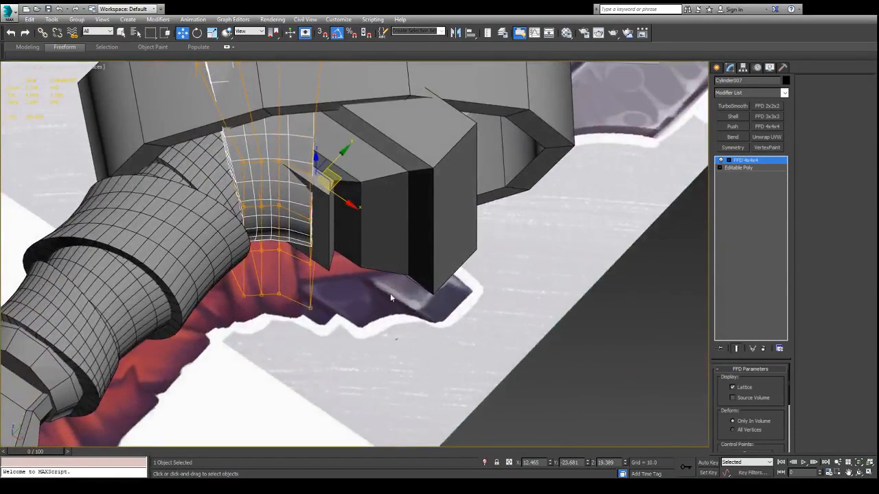
drag(340, 178, 337, 233)
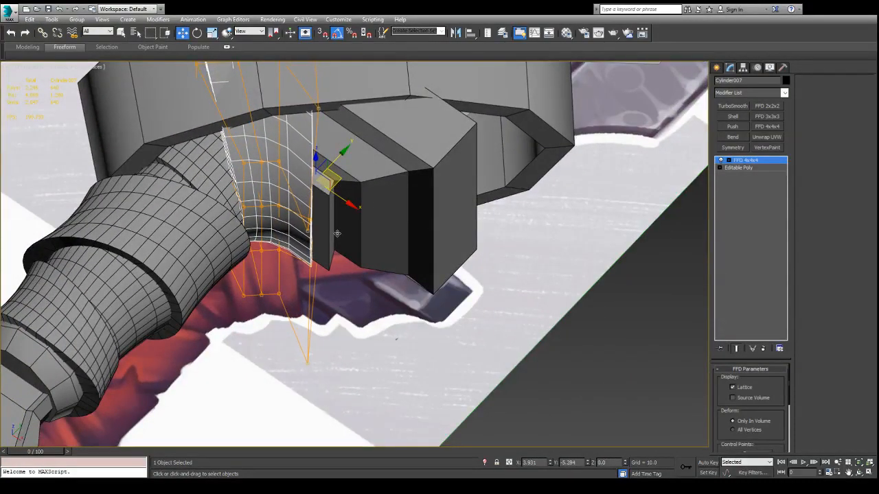
alt+middle_drag(354, 251, 301, 285)
mouse_move(340, 238)
mouse_down()
mouse_move(328, 242)
mouse_move(335, 247)
mouse_up()
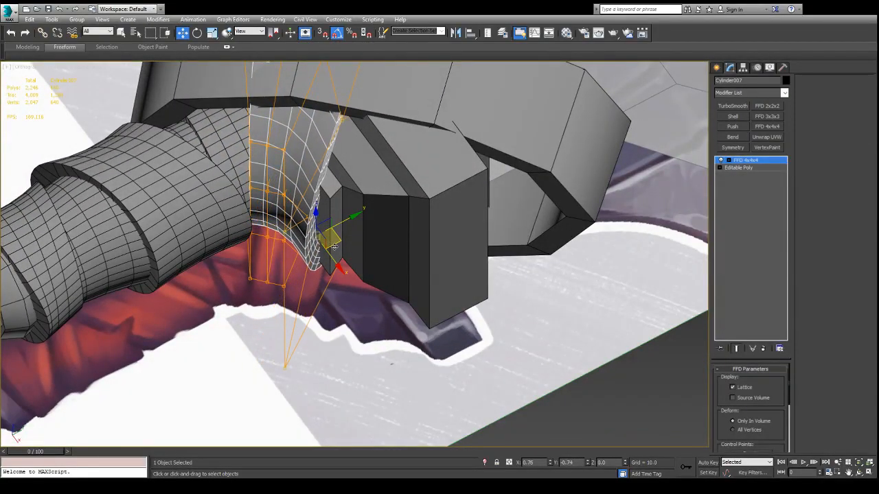
alt+middle_drag(367, 277, 367, 353)
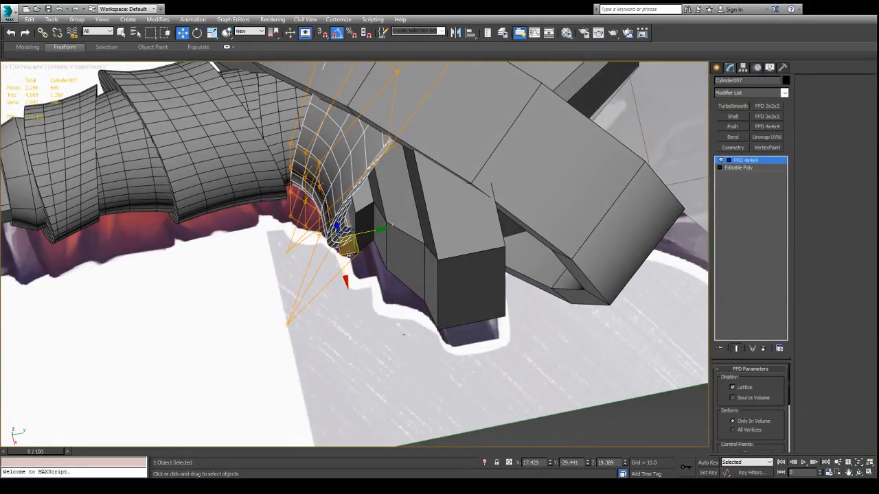
drag(353, 251, 356, 245)
Nudge the inner FFD control points at the band's handle-side end to fit its edge around the handle wraps.
alt+middle_drag(358, 242, 395, 129)
alt+middle_drag(394, 208, 386, 231)
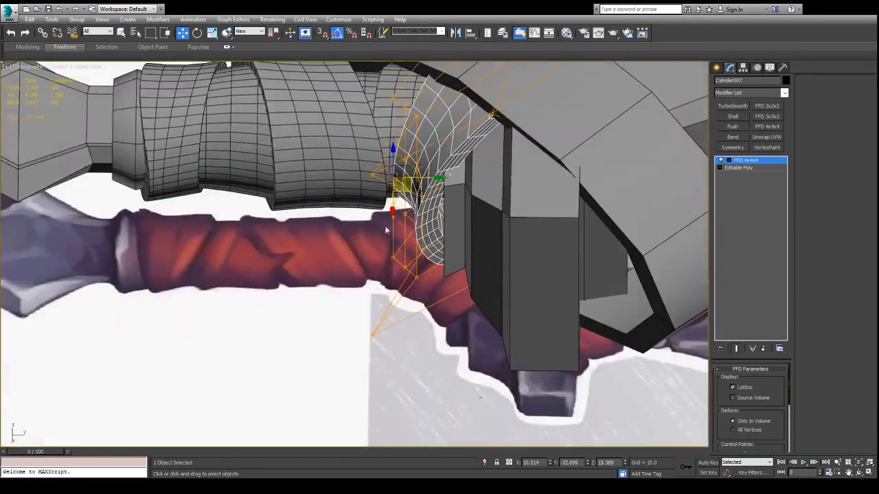
drag(407, 186, 405, 195)
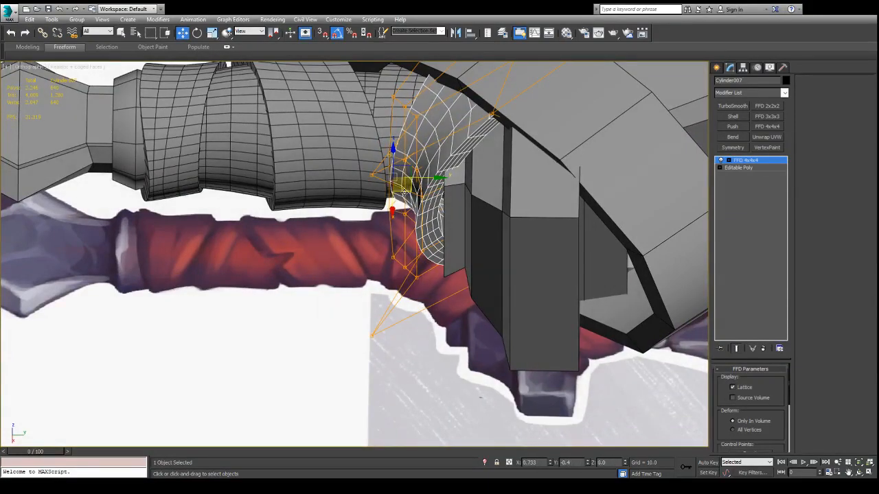
In the Top view, move the FFD control points at the band's blade-side end inward toward the guard.
alt+middle_drag(403, 195, 417, 343)
alt+middle_drag(303, 182, 299, 202)
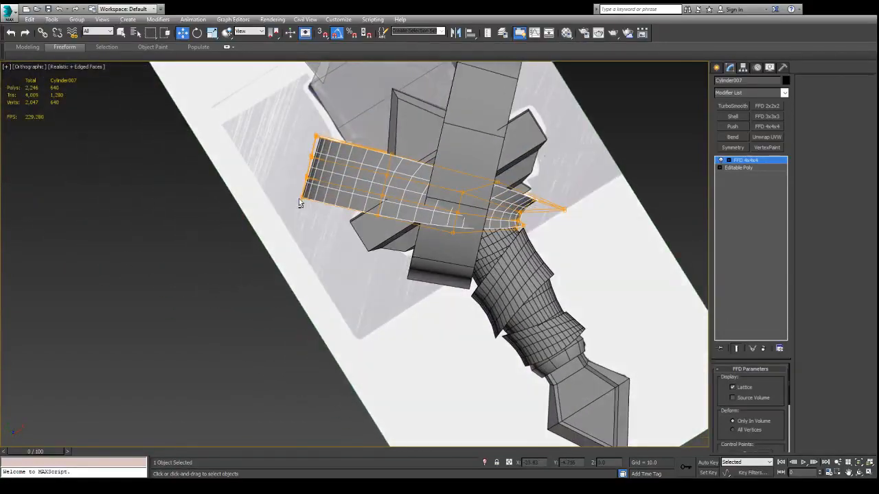
key(t)
middle_drag(287, 101, 342, 396)
middle_drag(269, 115, 275, 178)
scroll(275, 177, down, 2)
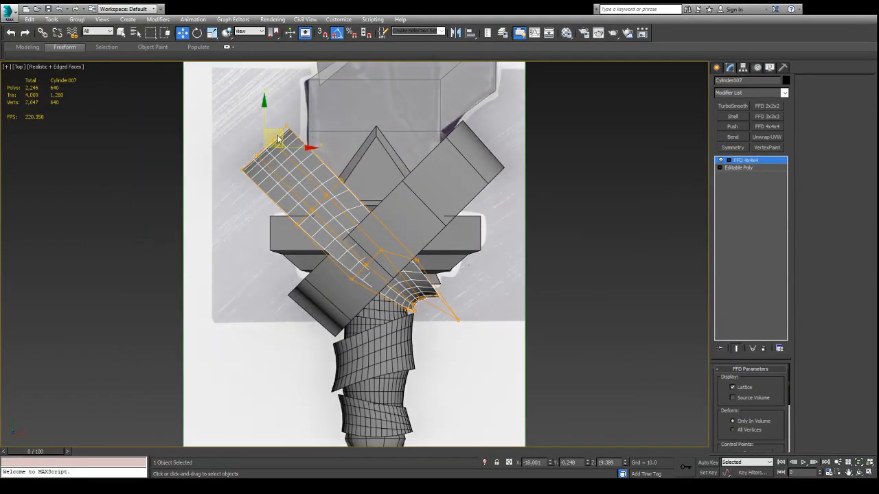
drag(282, 132, 299, 173)
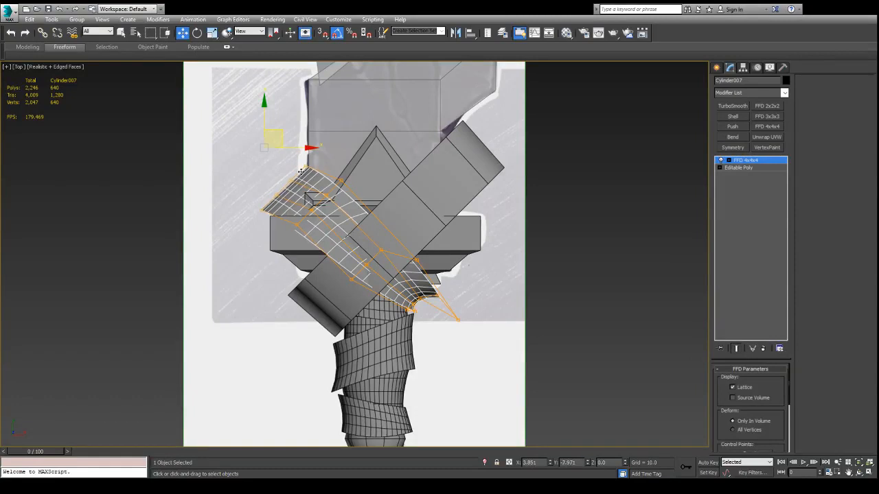
Move the blade-side end's upper corner column of FFD control points toward the blade, along its outer edge.
scroll(300, 171, up, 5)
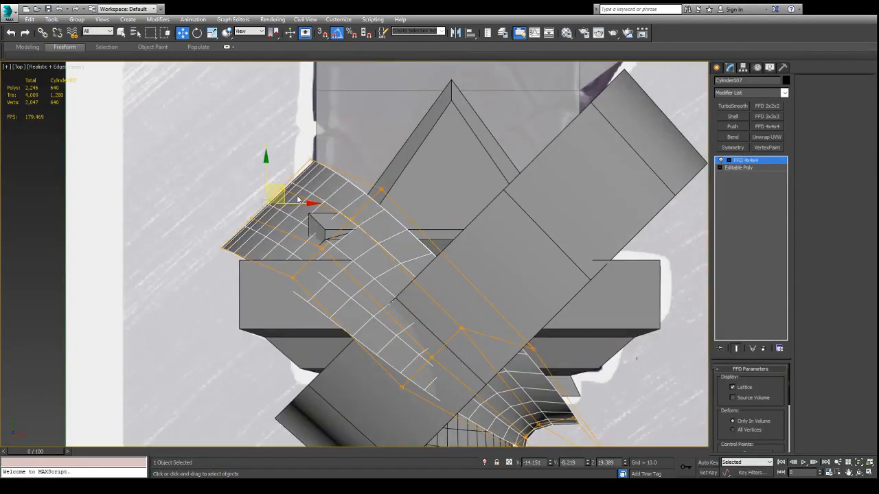
drag(287, 136, 338, 180)
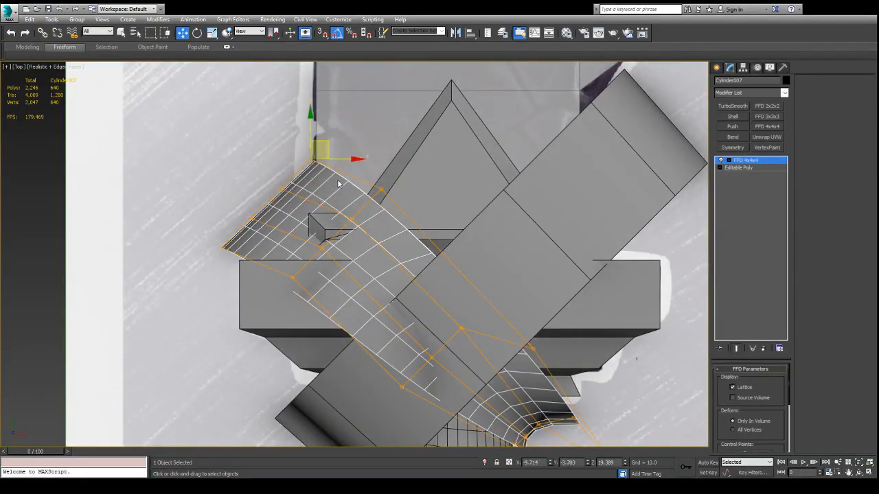
drag(309, 129, 306, 101)
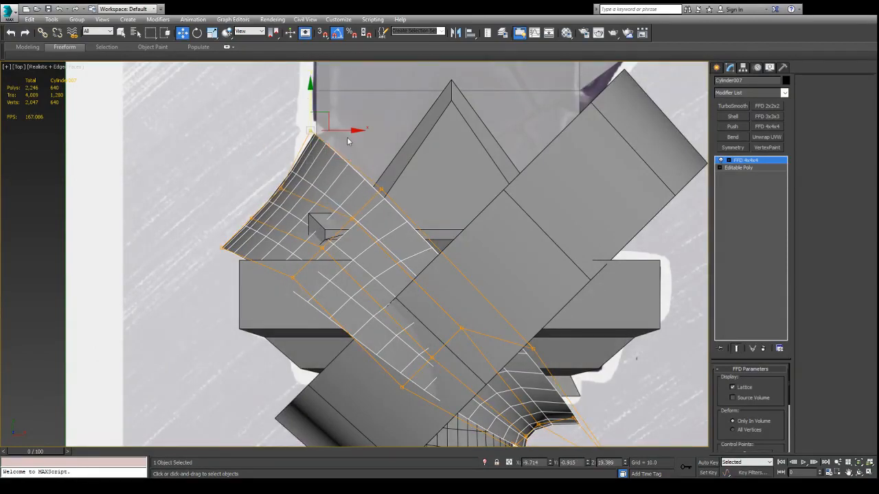
drag(351, 131, 346, 129)
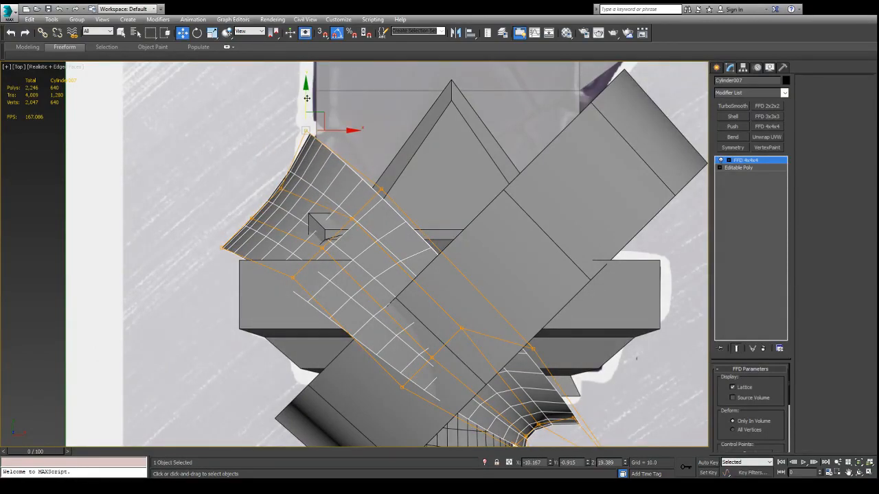
drag(307, 98, 306, 91)
Raise the FFD control points on the band's upper side so it rides higher over the guard and the crossing band.
alt+middle_drag(354, 134, 371, 296)
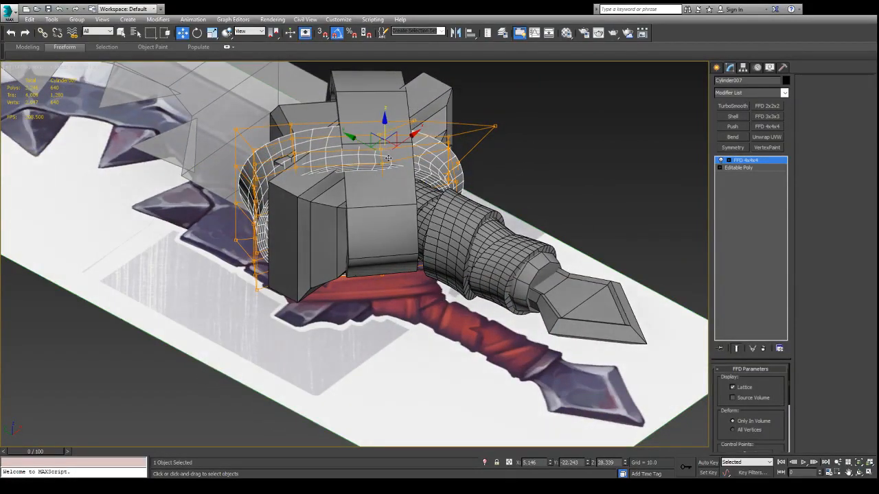
alt+middle_drag(388, 159, 374, 130)
drag(386, 113, 386, 101)
alt+middle_drag(386, 101, 333, 256)
Examine the band's fit against the whole sword and the reference art in the perspective and Top views.
key(t)
middle_drag(325, 126, 377, 411)
scroll(323, 259, down, 3)
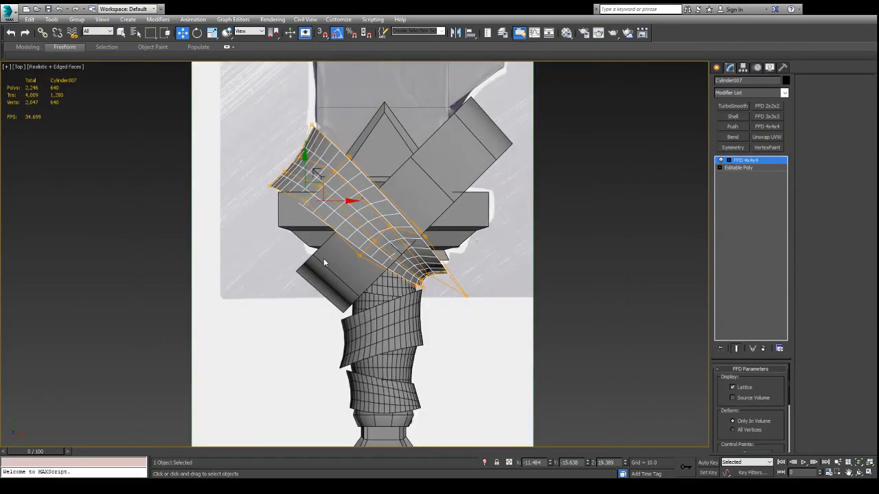
scroll(323, 258, up, 2)
scroll(333, 228, down, 3)
key(p)
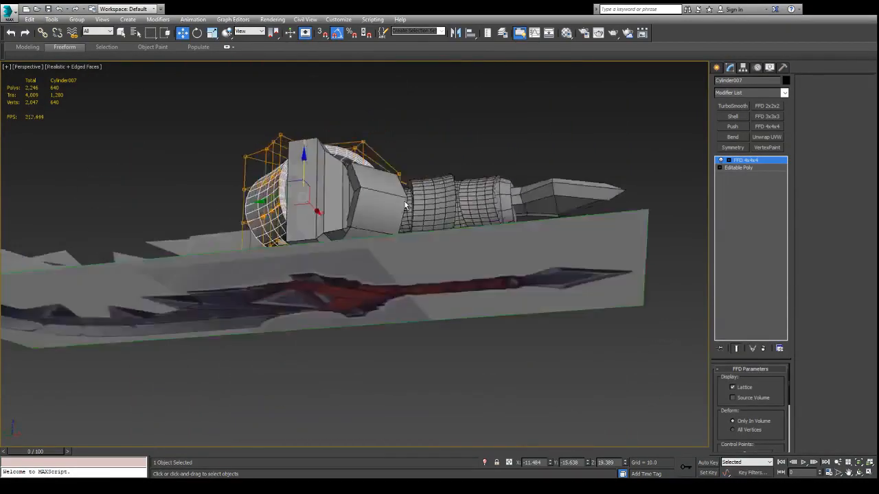
alt+middle_drag(405, 204, 365, 275)
scroll(357, 247, down, 6)
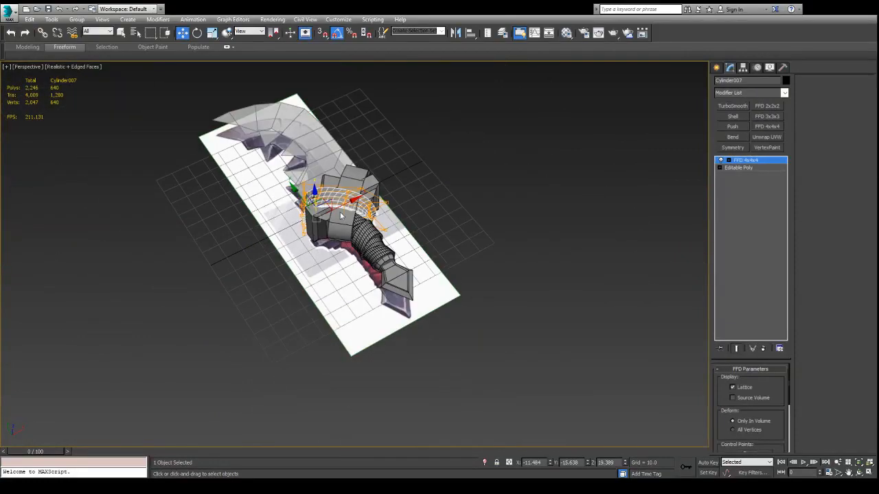
key(t)
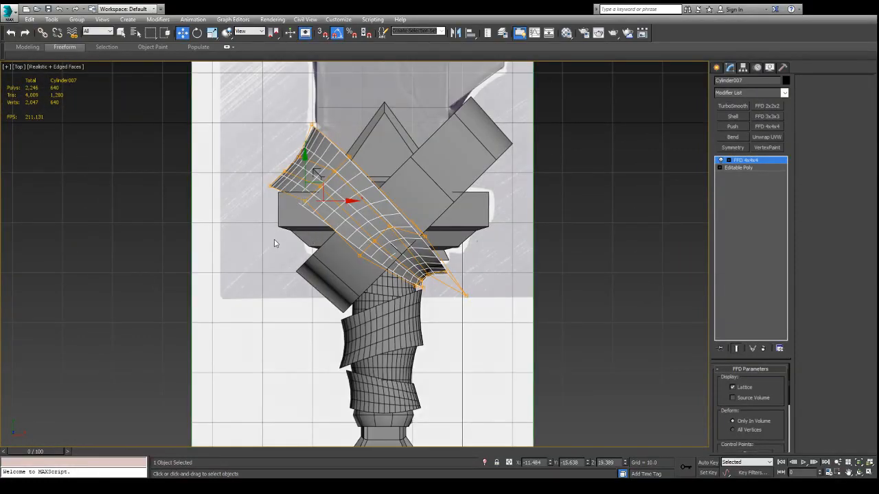
scroll(274, 244, down, 5)
middle_drag(275, 244, 309, 210)
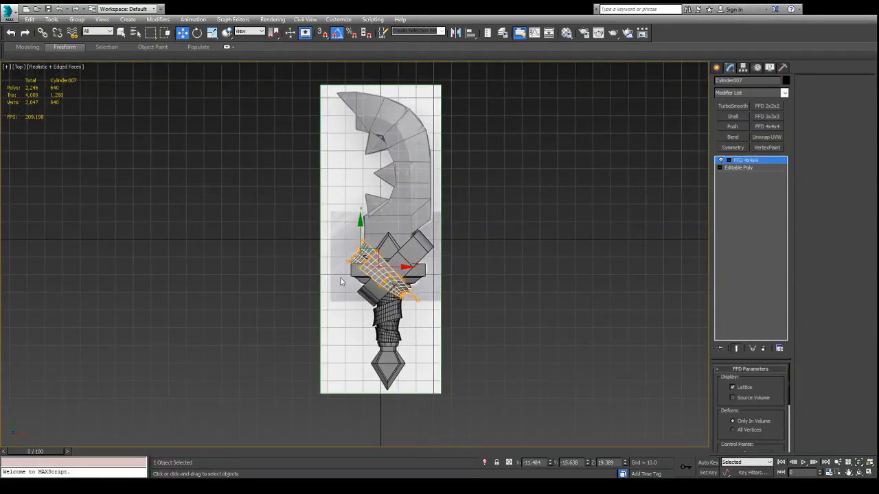
scroll(341, 282, up, 8)
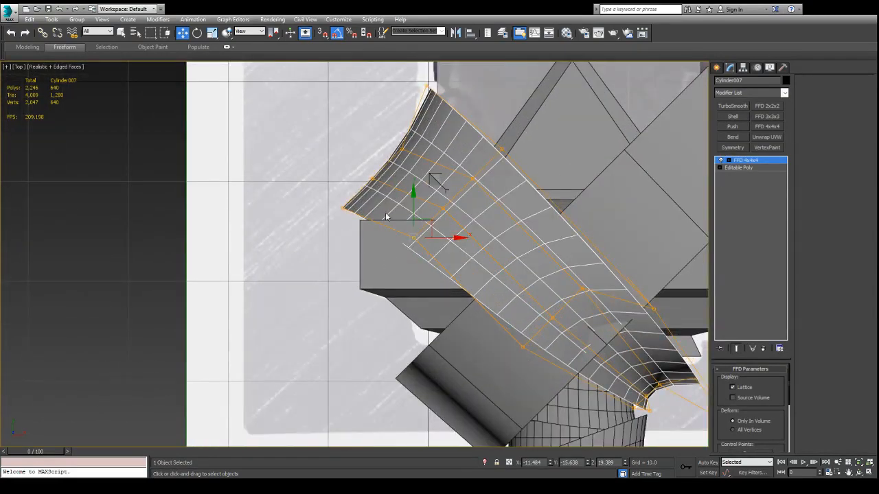
Move the lower FFD control points in the row next to the blade-side end toward the blade, curving the band's lower edge inward.
drag(437, 278, 437, 277)
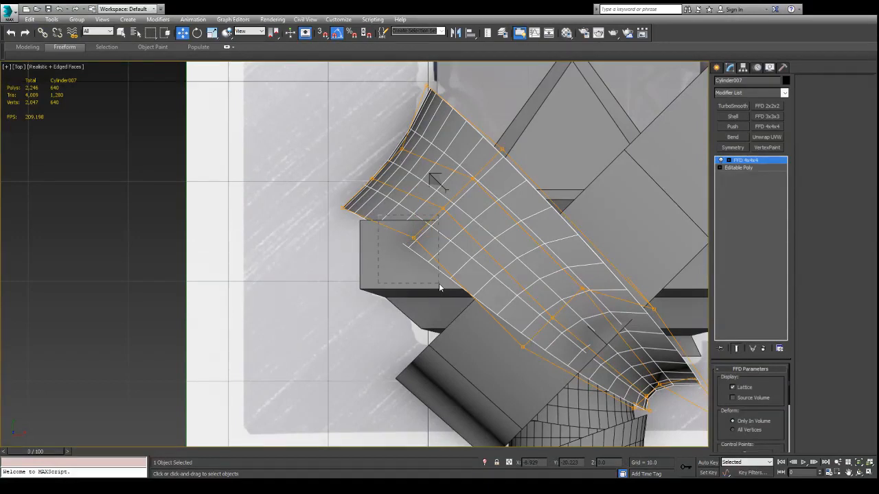
drag(439, 283, 439, 283)
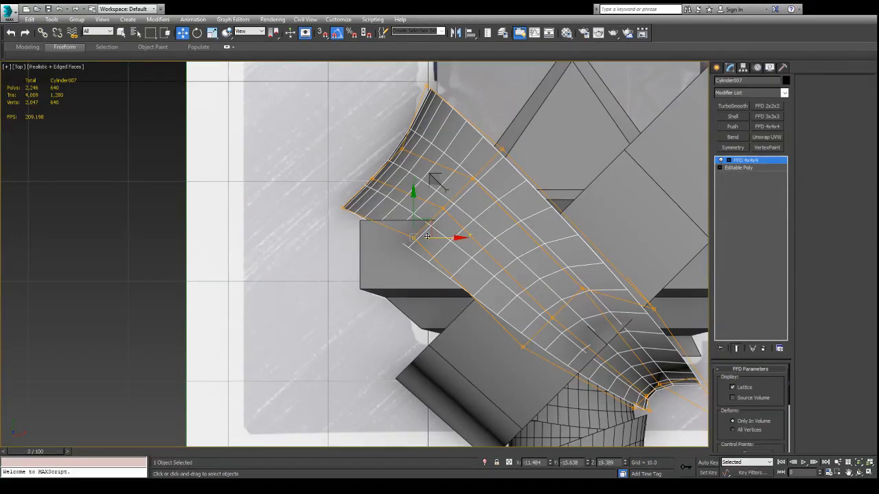
drag(429, 227, 408, 212)
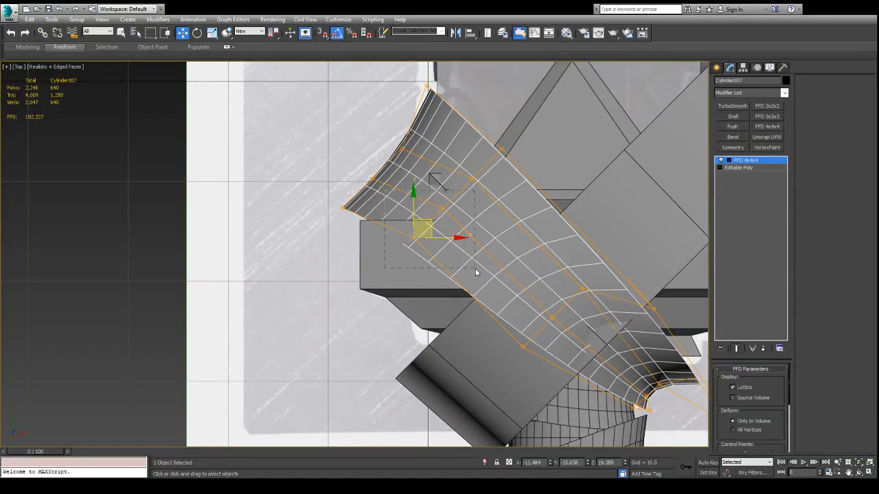
drag(466, 275, 466, 274)
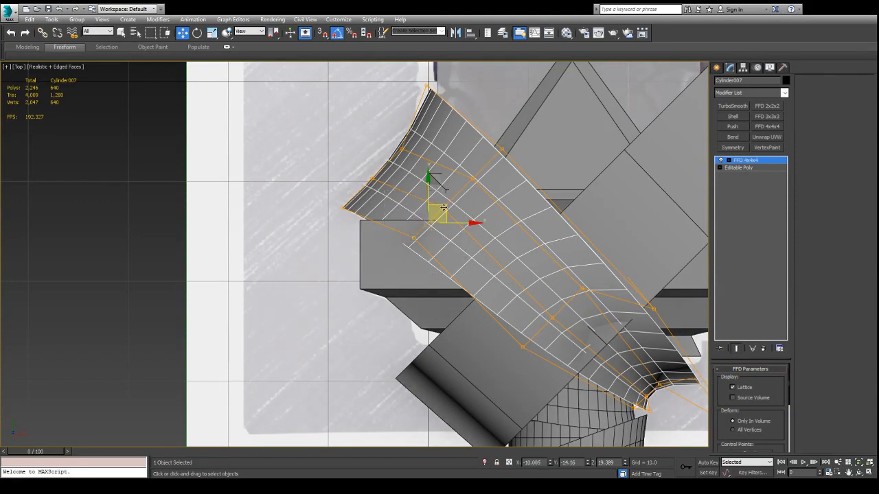
drag(443, 207, 459, 178)
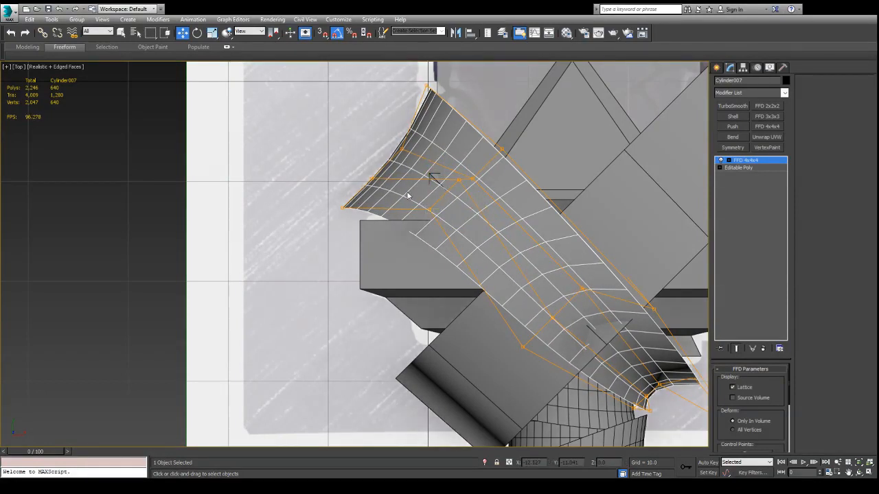
drag(447, 193, 470, 161)
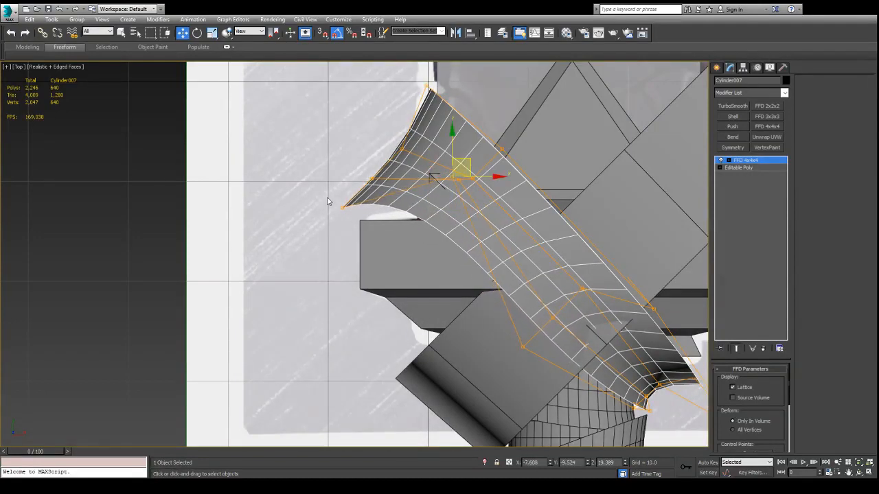
Pull the lower FFD control points at the blade-side end inward and bring the corner column to the guard's upper corner.
drag(360, 194, 449, 183)
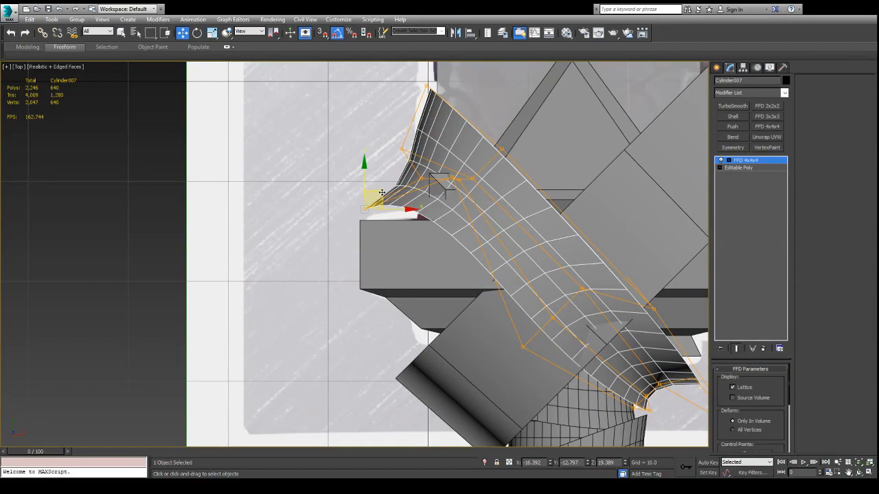
drag(382, 193, 376, 204)
alt+middle_drag(389, 301, 438, 286)
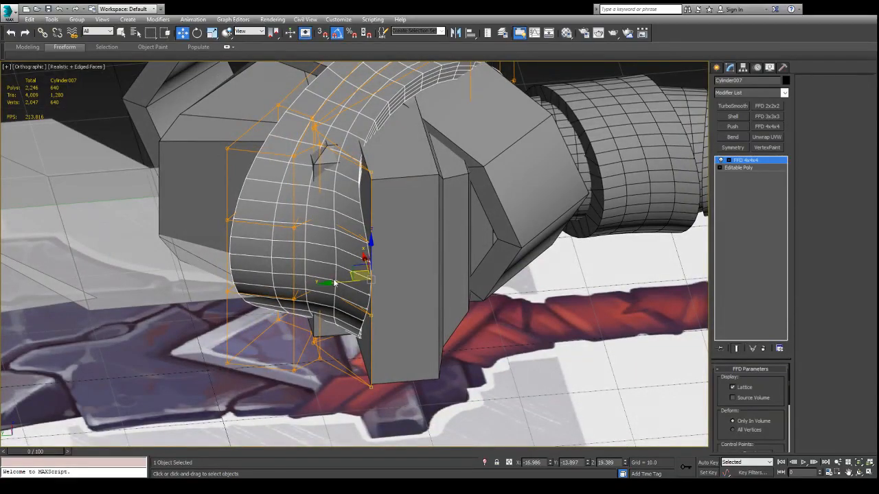
alt+middle_drag(384, 255, 401, 289)
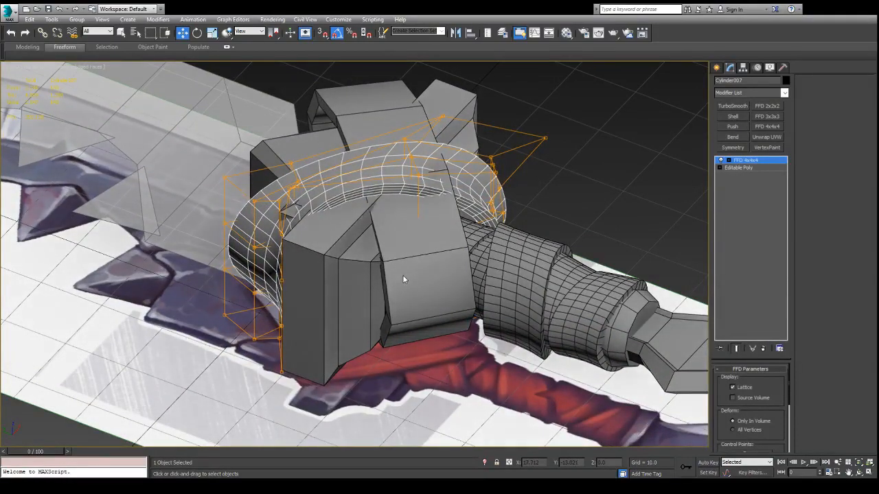
Isolate the band to examine its deformed shape, and bring the rest of the sword back in the Top view.
key(alt+q)
alt+middle_drag(369, 255, 383, 209)
key(p)
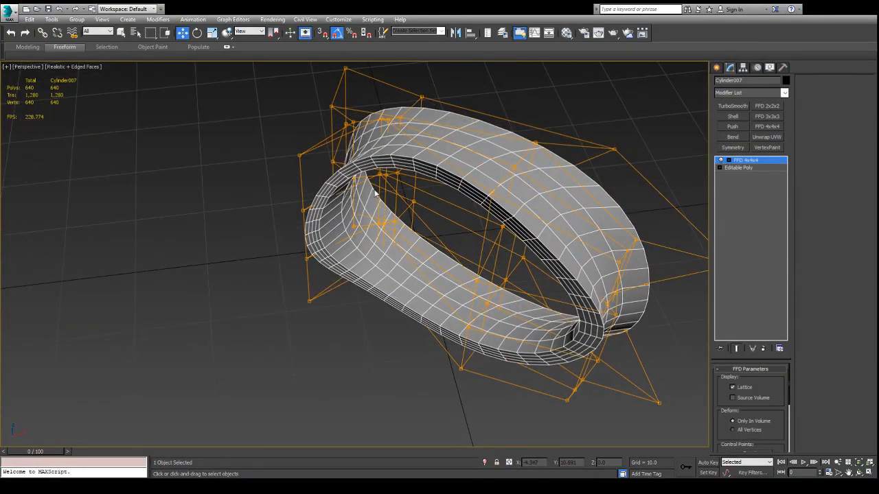
key(t)
middle_drag(332, 171, 363, 202)
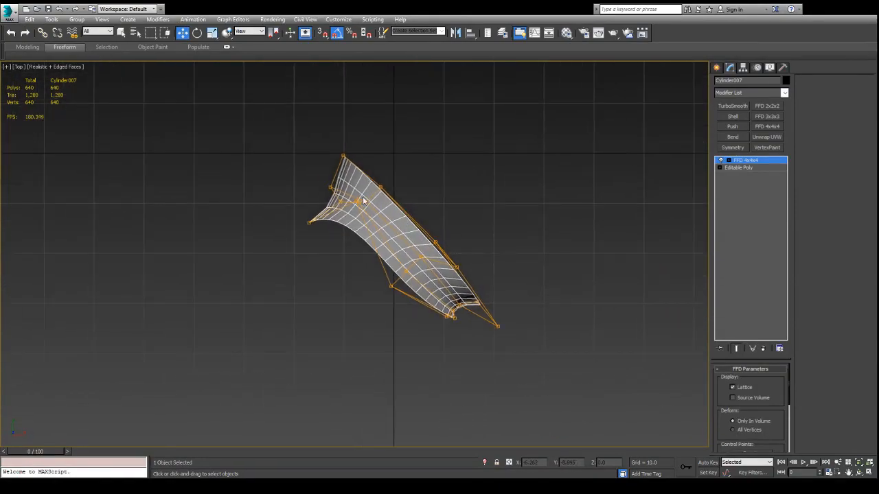
key(alt+q)
Reposition the blade-side corner FFD points and the neighbouring lower-edge points so the band's lower edge sits just above the guard.
scroll(331, 179, up, 3)
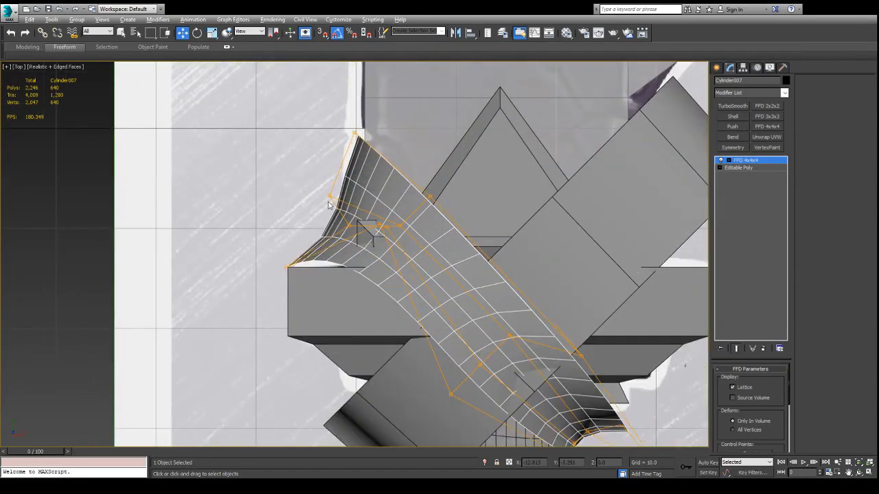
scroll(296, 248, up, 3)
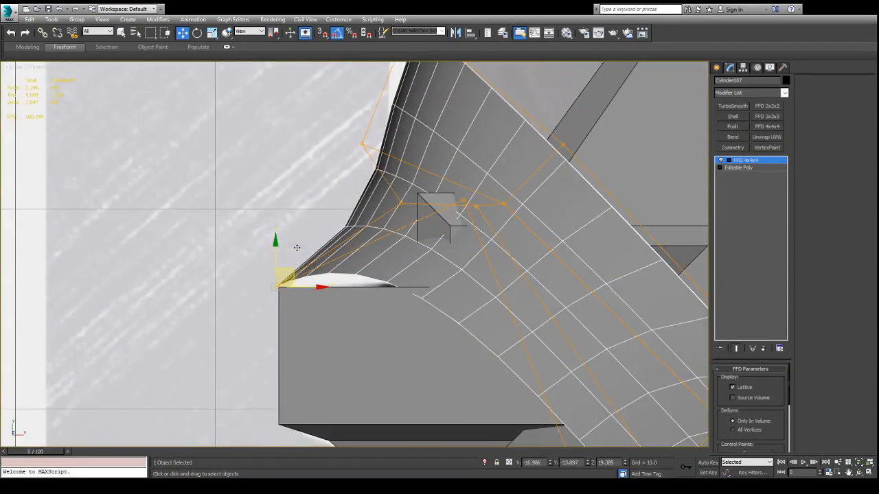
drag(291, 272, 311, 223)
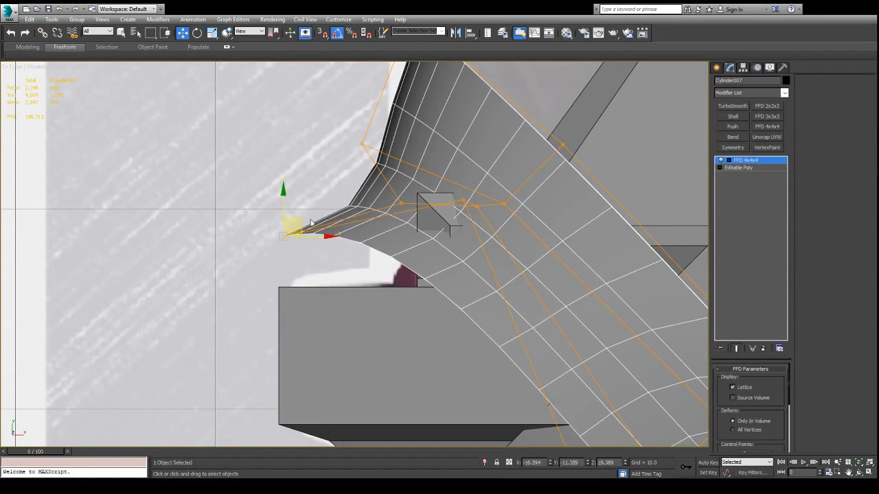
drag(481, 184, 430, 255)
drag(305, 236, 350, 251)
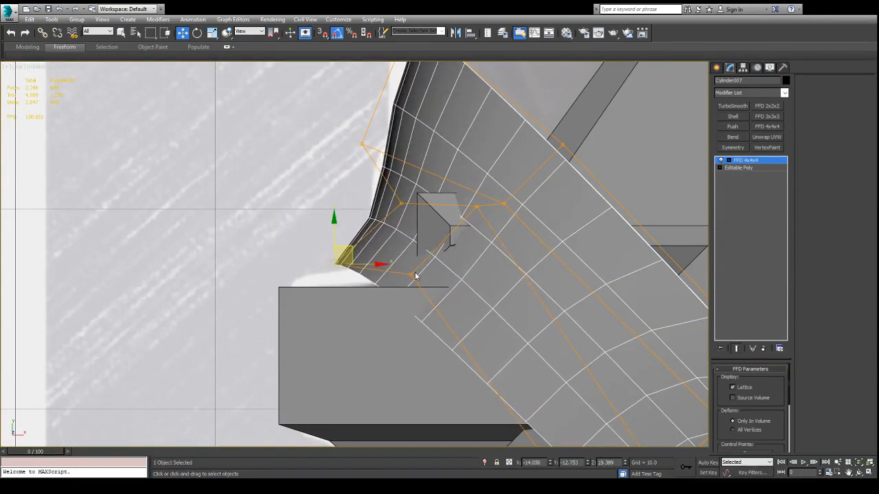
Select the upper and lower FFD control points beside the guard at the band's blade-side end and shift them in the horizontal plane.
alt+middle_drag(408, 261, 461, 202)
scroll(404, 149, up, 3)
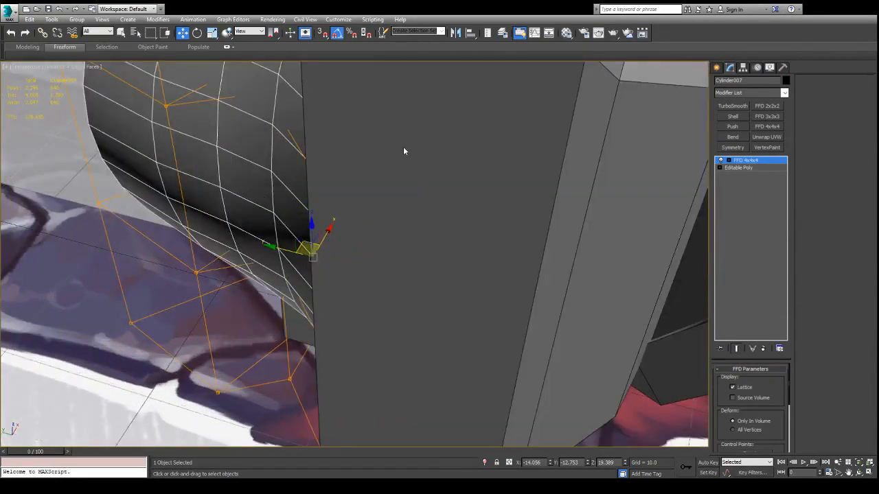
scroll(400, 147, down, 3)
alt+middle_drag(400, 147, 401, 187)
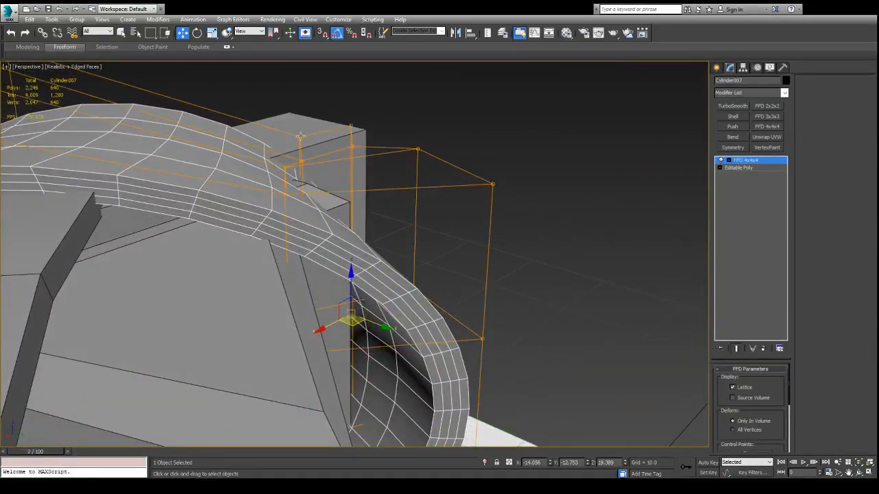
alt+middle_drag(289, 163, 293, 176)
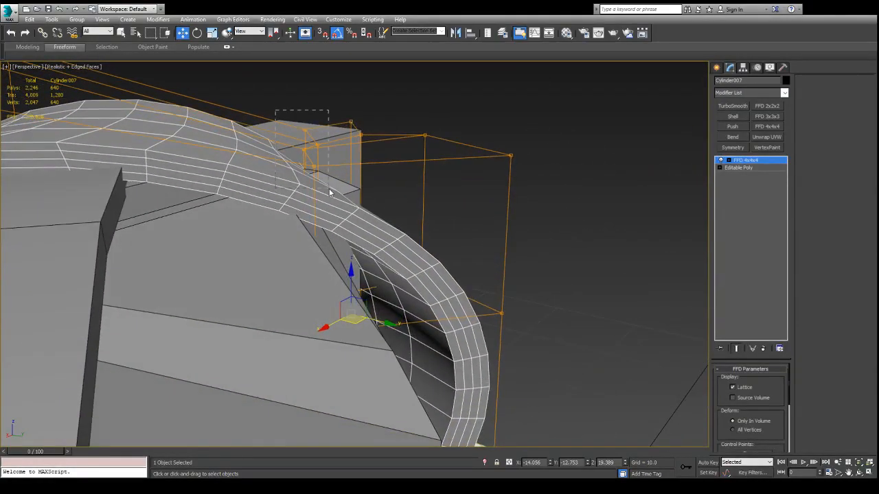
drag(329, 189, 330, 190)
scroll(330, 190, down, 3)
alt+middle_drag(332, 191, 328, 135)
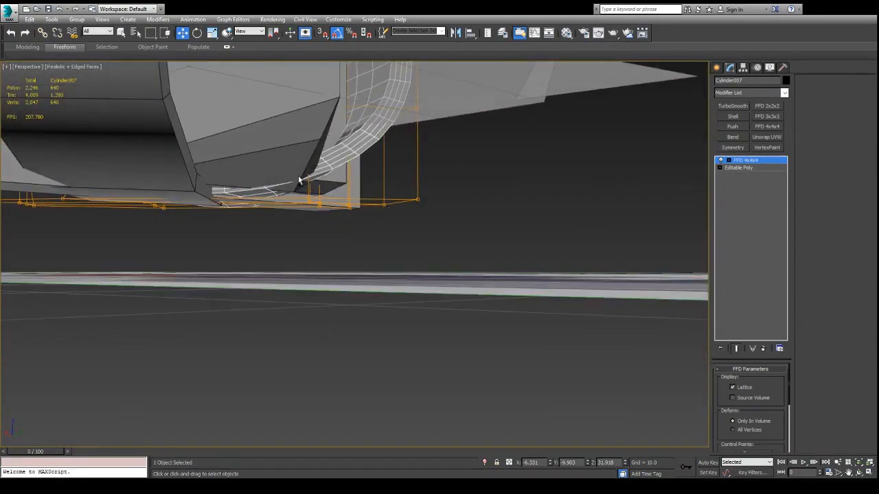
alt+middle_drag(332, 235, 266, 171)
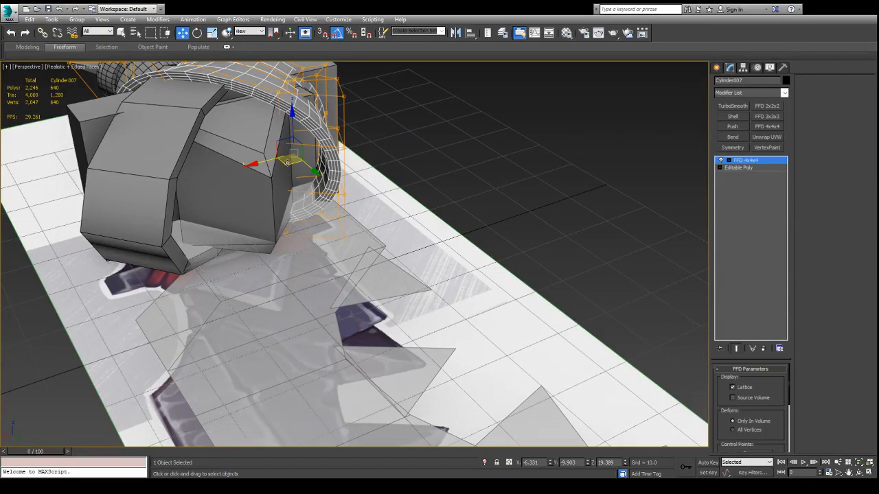
drag(287, 162, 372, 174)
alt+middle_drag(372, 173, 244, 294)
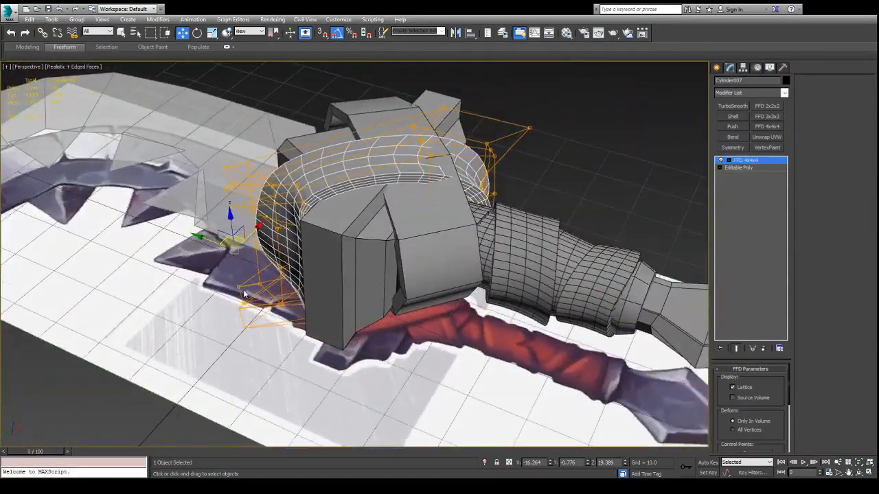
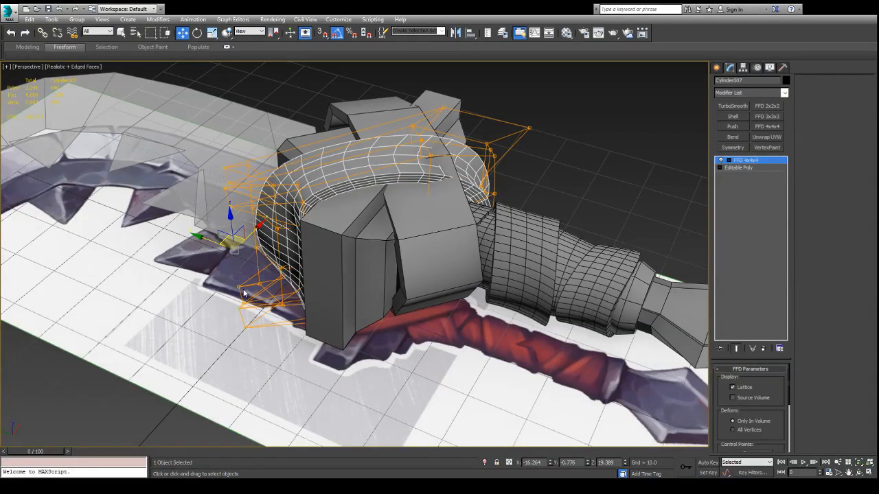
Reposition the mid-height FFD control points at the band's blade-side corner so its side edge follows the guard's face.
scroll(357, 158, down, 5)
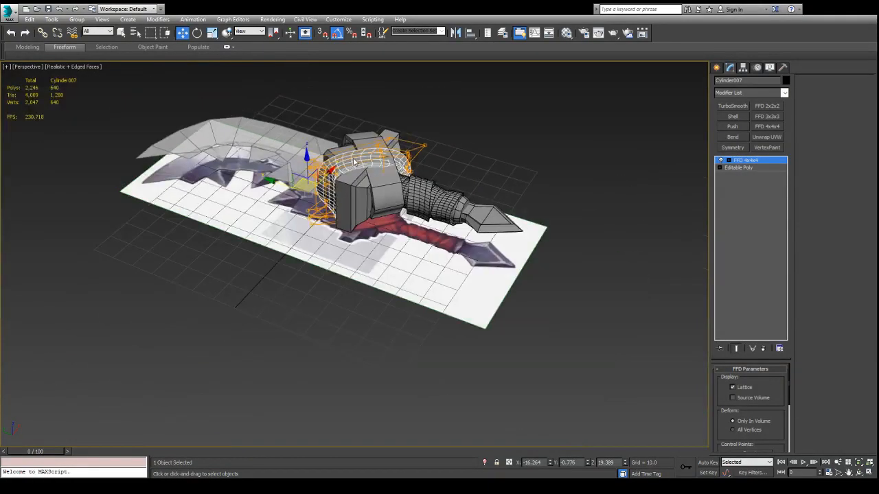
alt+middle_drag(355, 158, 329, 222)
alt+middle_drag(329, 256, 345, 146)
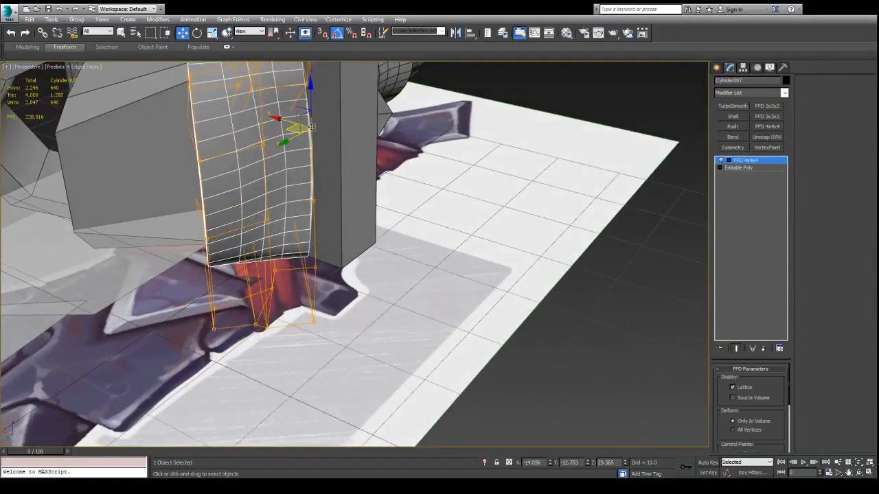
alt+middle_drag(321, 200, 278, 189)
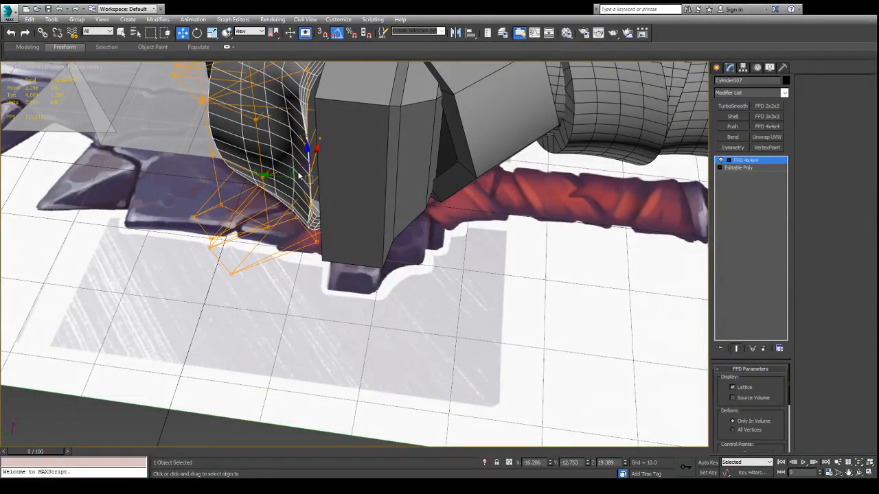
alt+middle_drag(278, 189, 263, 171)
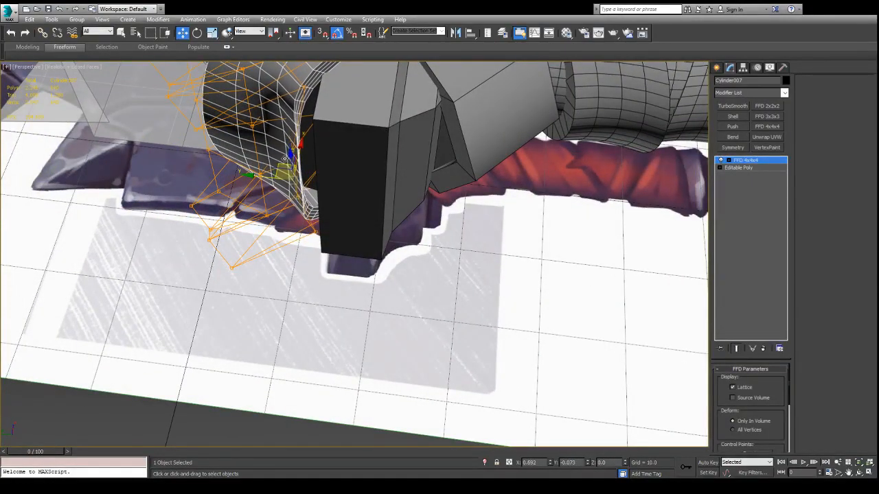
Shift the neighbouring mid-height FFD control points slightly toward the guard in the horizontal plane.
alt+middle_drag(258, 155, 281, 149)
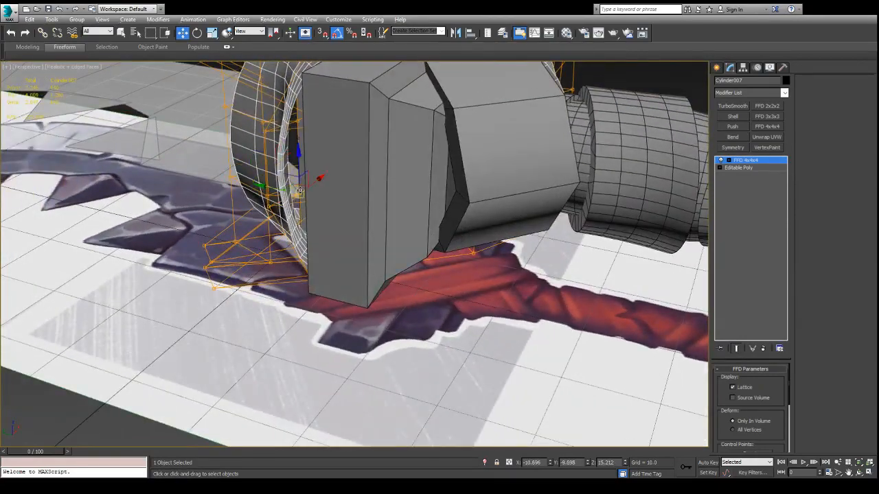
alt+middle_drag(300, 191, 310, 157)
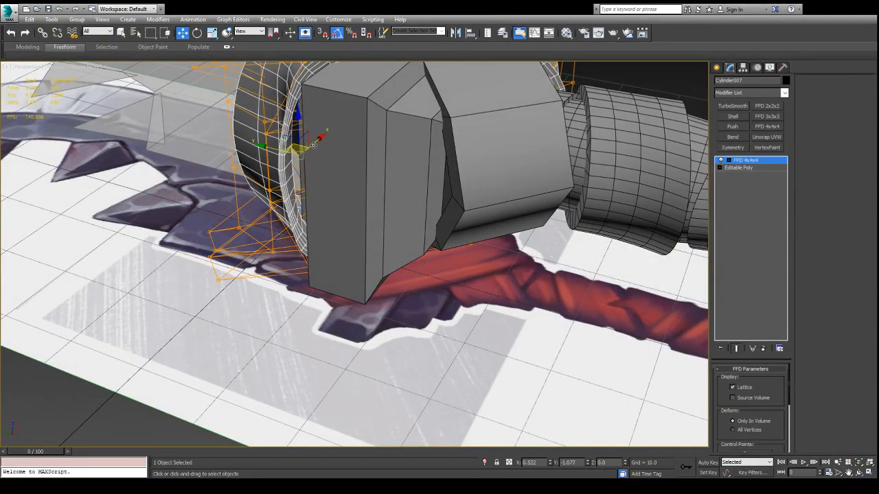
alt+middle_drag(321, 166, 374, 167)
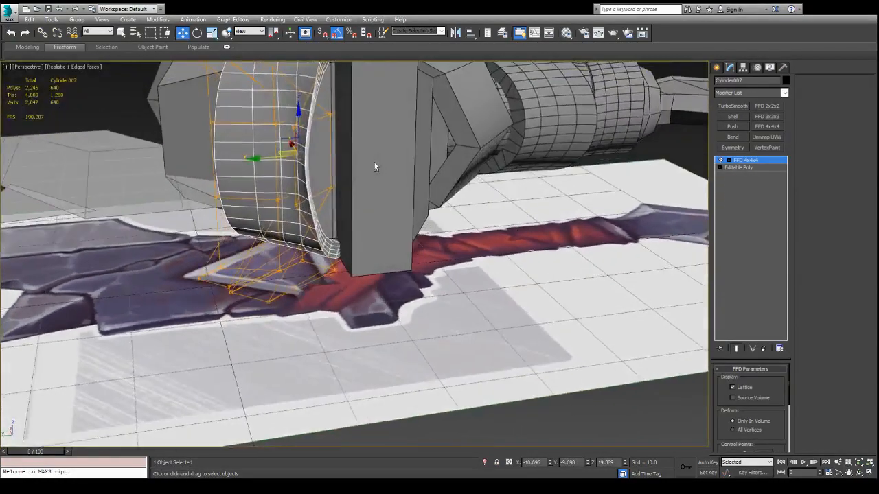
alt+middle_drag(333, 188, 328, 154)
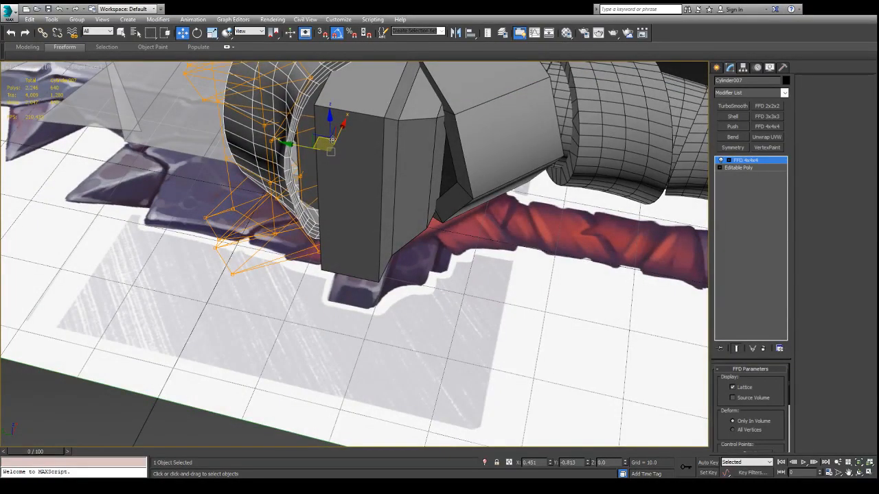
Raise the upper FFD control points over the middle of the guard by about 1.5 units in Z.
alt+middle_drag(354, 135, 297, 232)
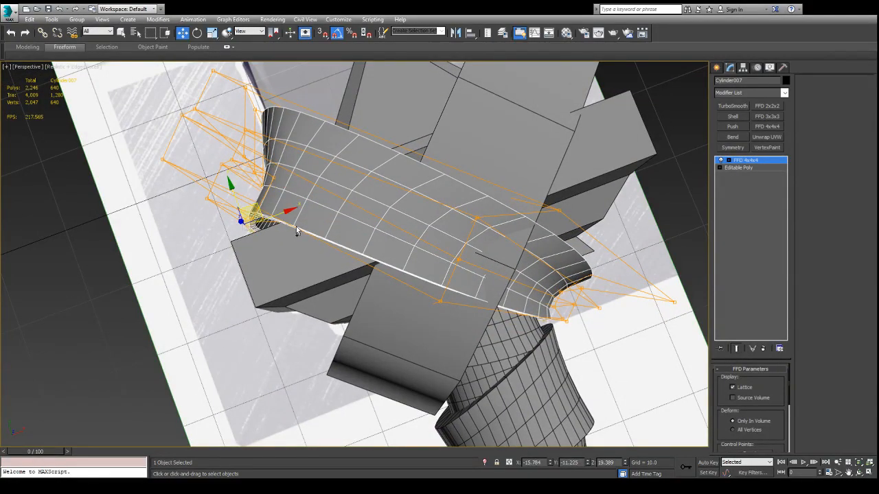
alt+middle_drag(296, 225, 391, 201)
alt+middle_drag(315, 189, 323, 206)
scroll(324, 206, up, 2)
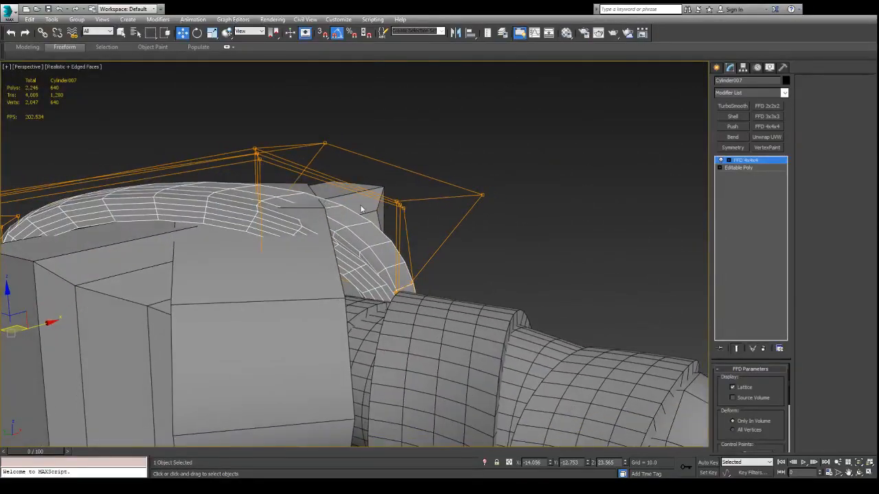
drag(348, 184, 349, 184)
mouse_move(349, 184)
alt+middle_down()
mouse_move(332, 200)
mouse_move(271, 202)
mouse_move(282, 183)
mouse_move(336, 180)
alt+middle_up()
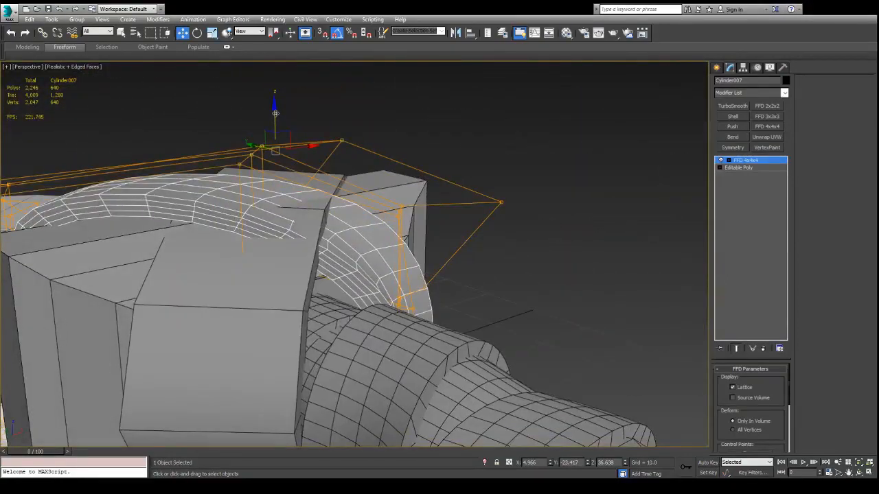
drag(275, 113, 274, 96)
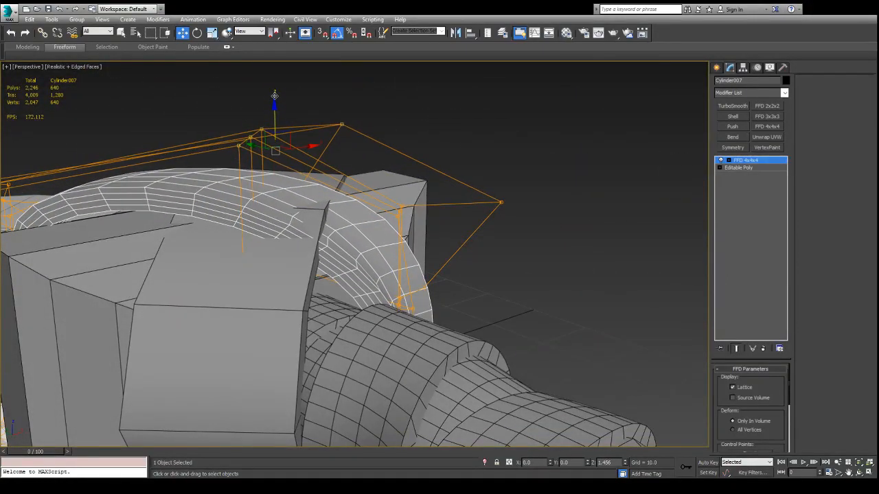
alt+middle_drag(274, 95, 429, 165)
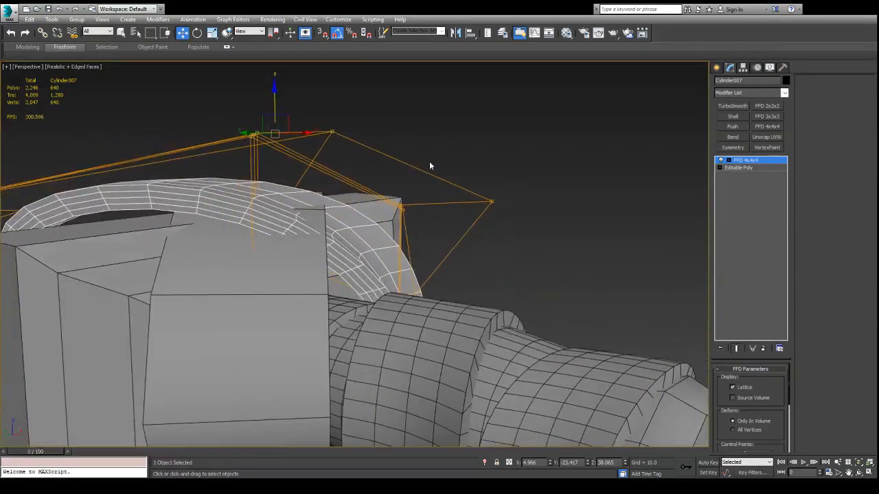
drag(401, 163, 408, 100)
alt+middle_drag(414, 119, 366, 161)
key(ctrl+z)
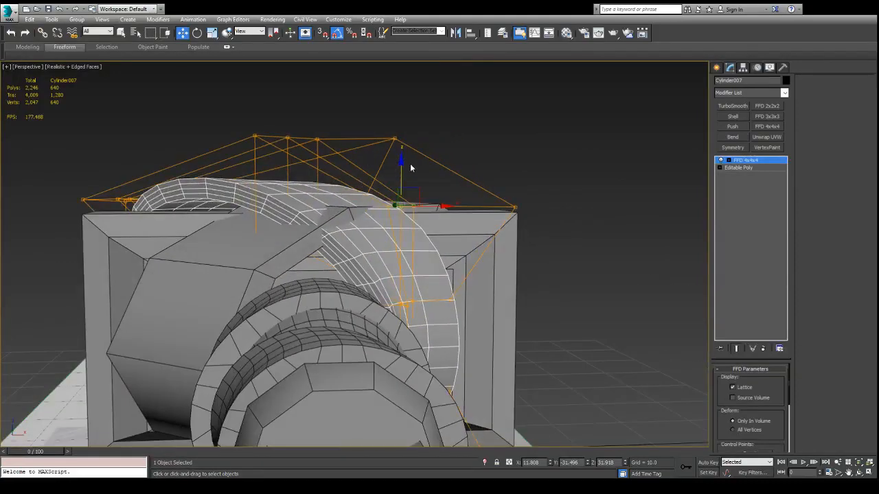
Raise the upper FFD control points above the handle-side part of the band to about Z 37.8.
drag(401, 165, 403, 131)
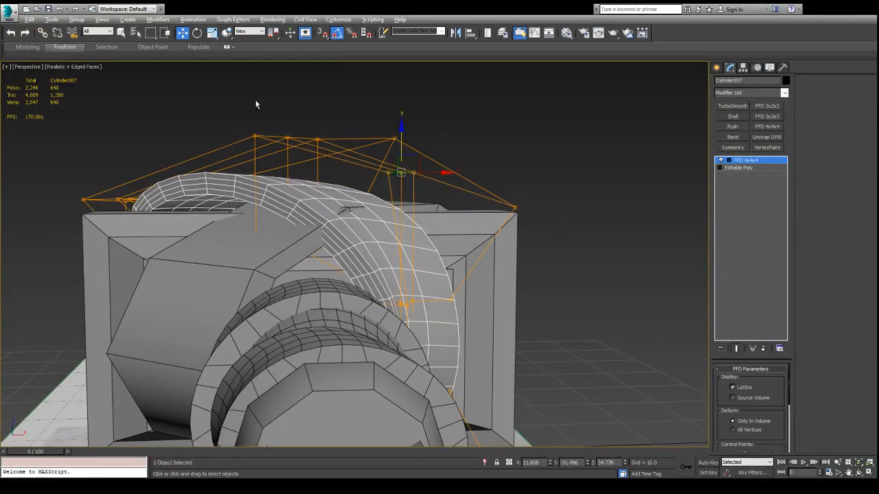
alt+middle_drag(256, 104, 298, 355)
middle_drag(294, 283, 366, 197)
scroll(284, 272, up, 5)
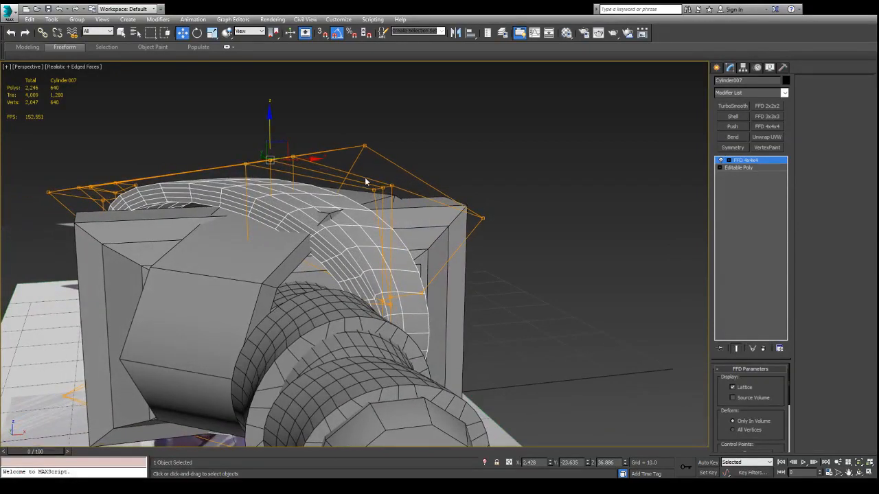
drag(384, 163, 384, 131)
scroll(353, 151, down, 5)
alt+middle_drag(353, 151, 281, 299)
Collapse the band's FFD 4x4x4 deformation into an Editable Poly.
key(t)
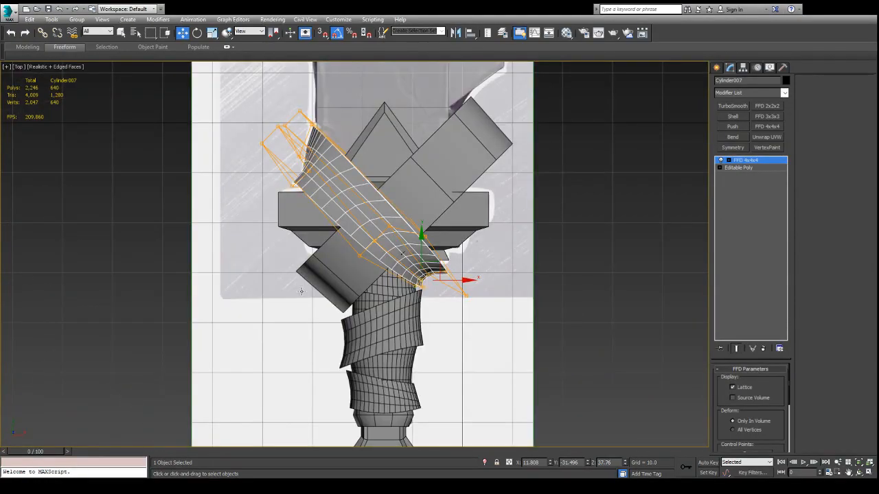
scroll(347, 202, up, 2)
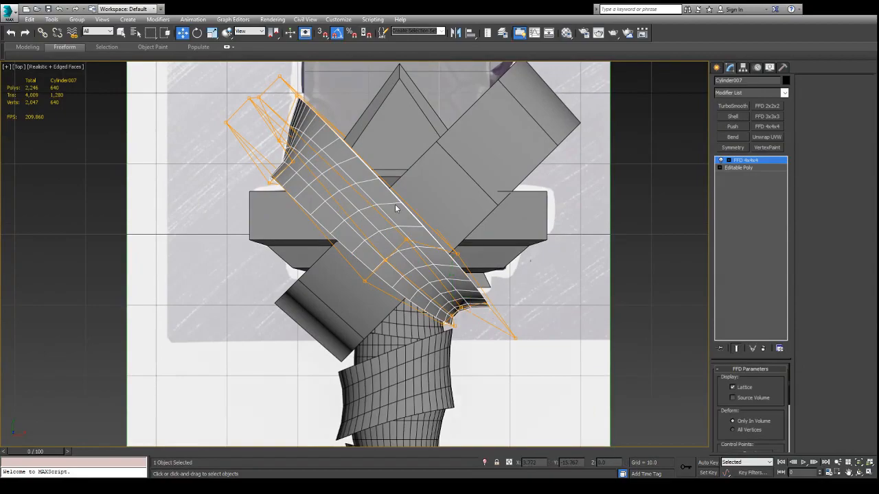
scroll(395, 204, down, 2)
alt+middle_drag(394, 206, 349, 309)
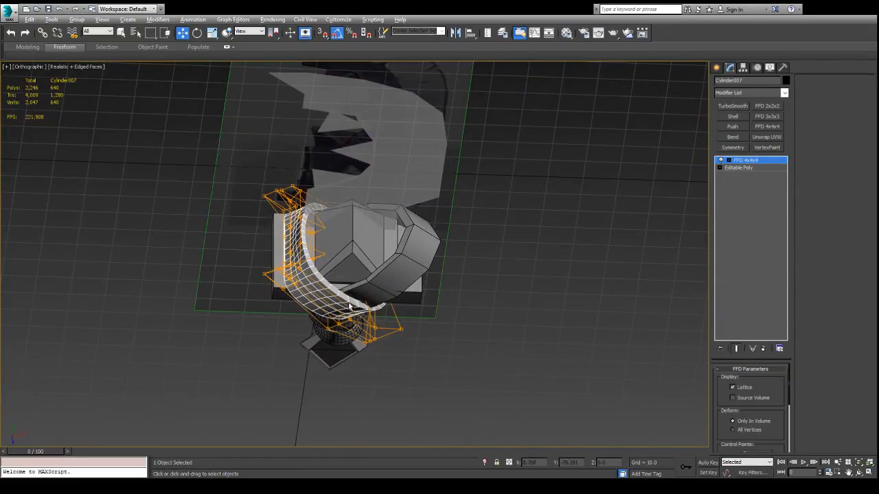
alt+middle_drag(701, 184, 452, 179)
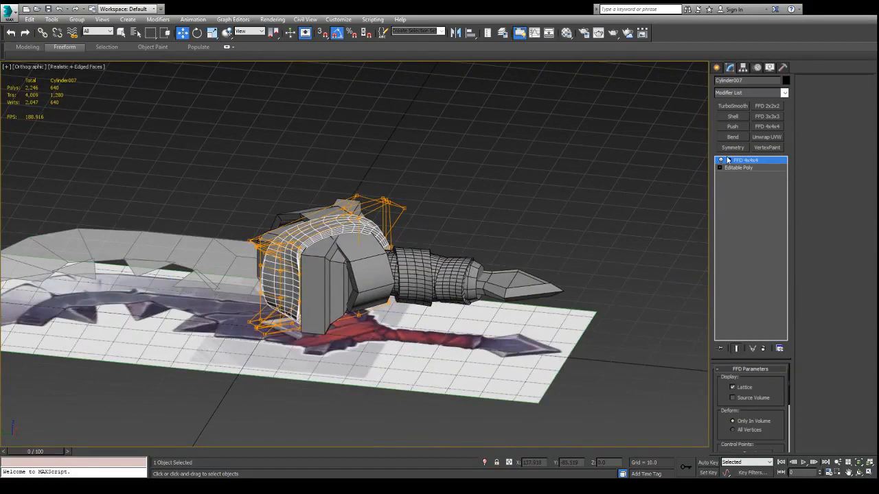
click(791, 239)
Apply a Symmetry modifier to the band and activate its Mirror sub-object.
alt+middle_drag(419, 165, 365, 162)
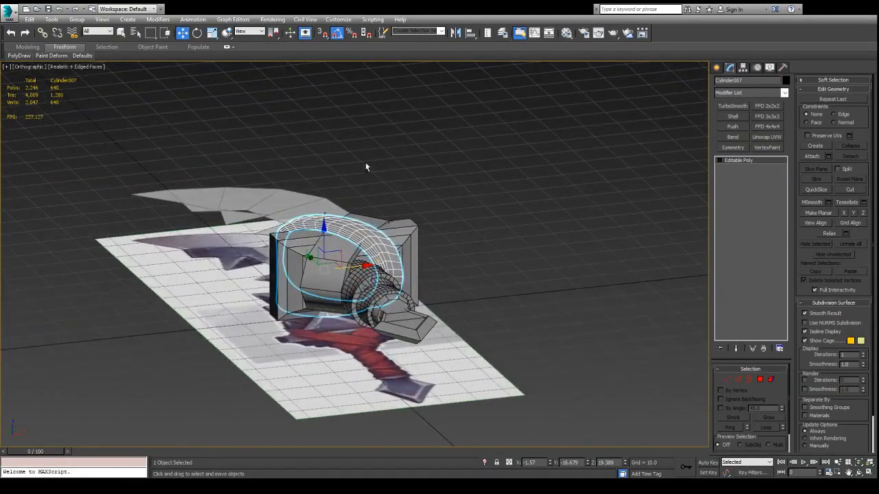
key(t)
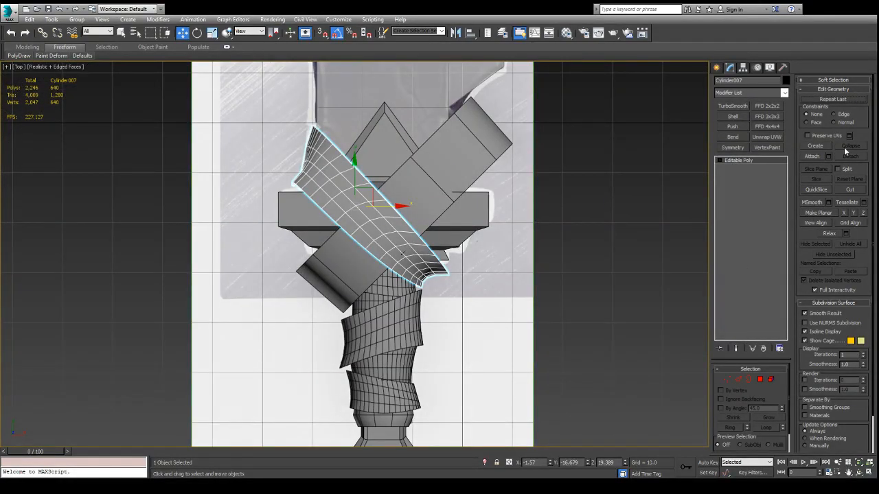
click(732, 148)
alt+middle_drag(453, 221, 508, 185)
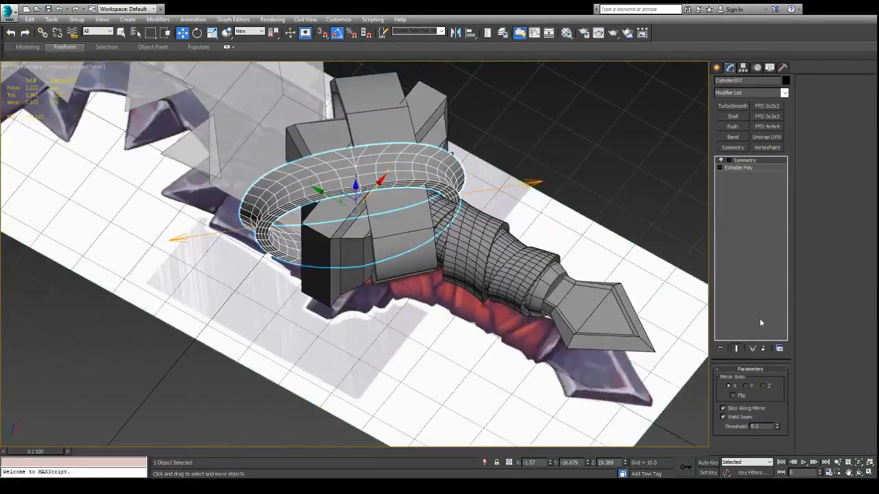
alt+middle_drag(544, 146, 529, 119)
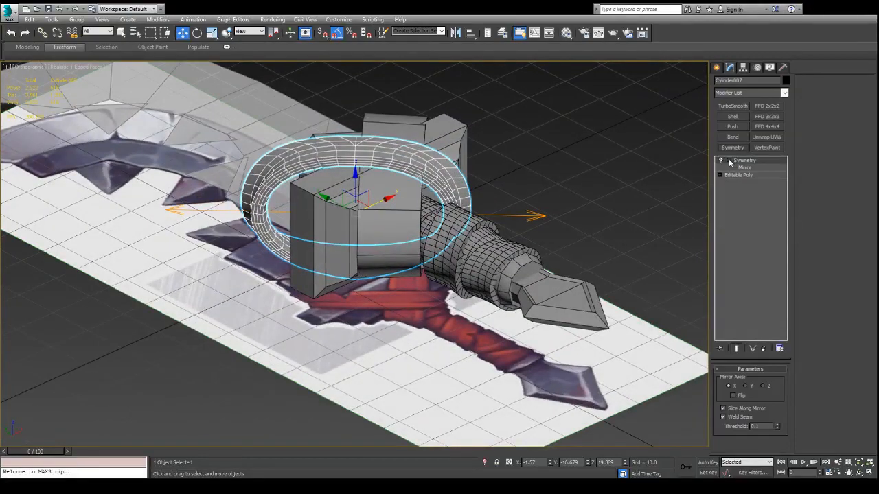
alt+middle_drag(522, 165, 552, 143)
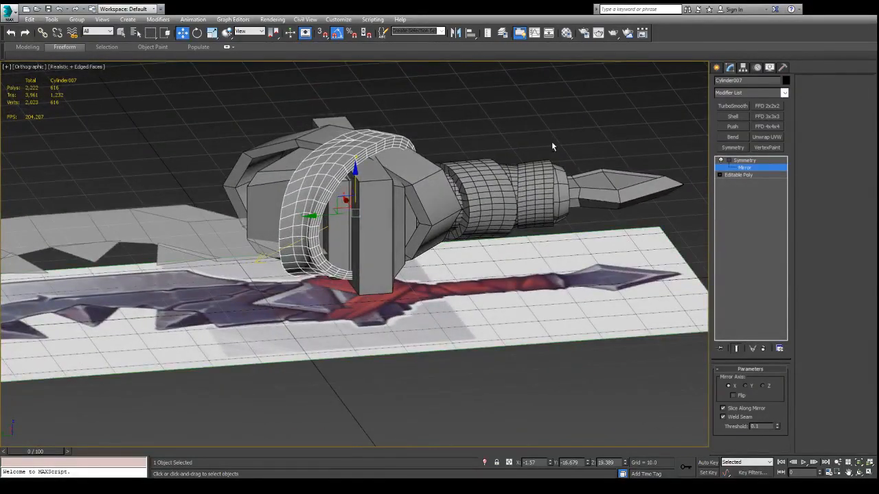
Isolate the band and set its Symmetry modifier's mirror axis to Y.
key(alt+q)
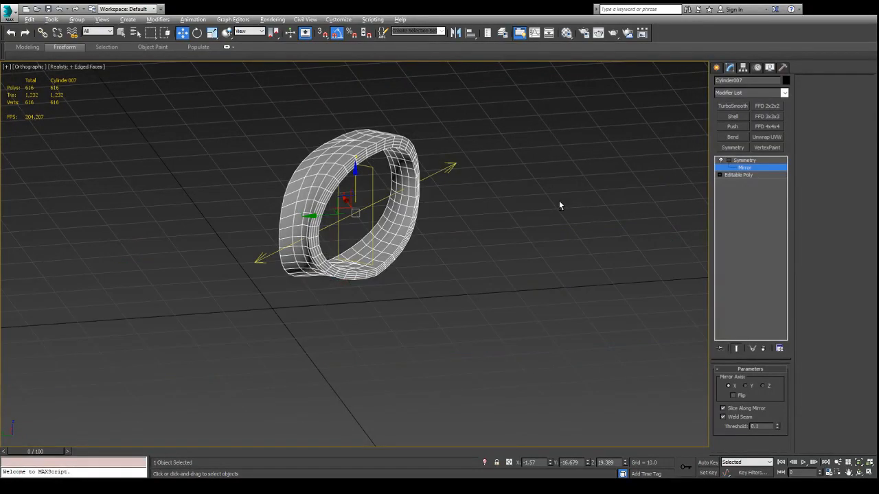
alt+middle_drag(559, 205, 531, 200)
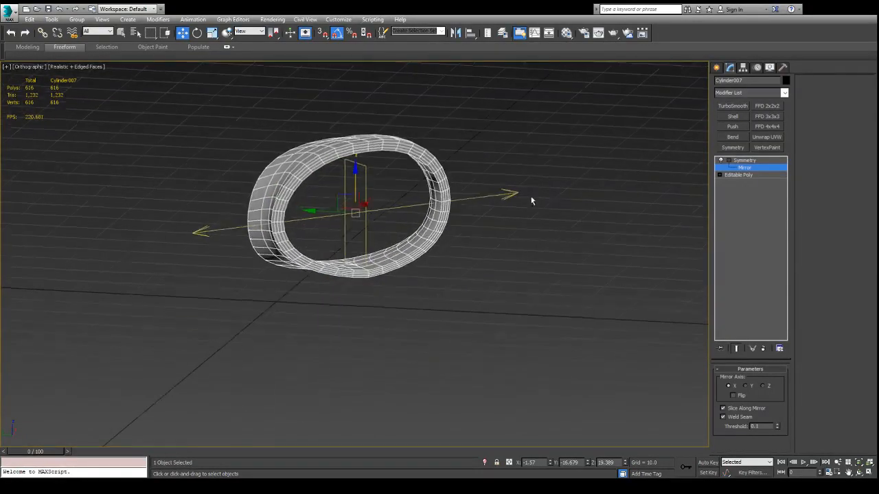
click(762, 386)
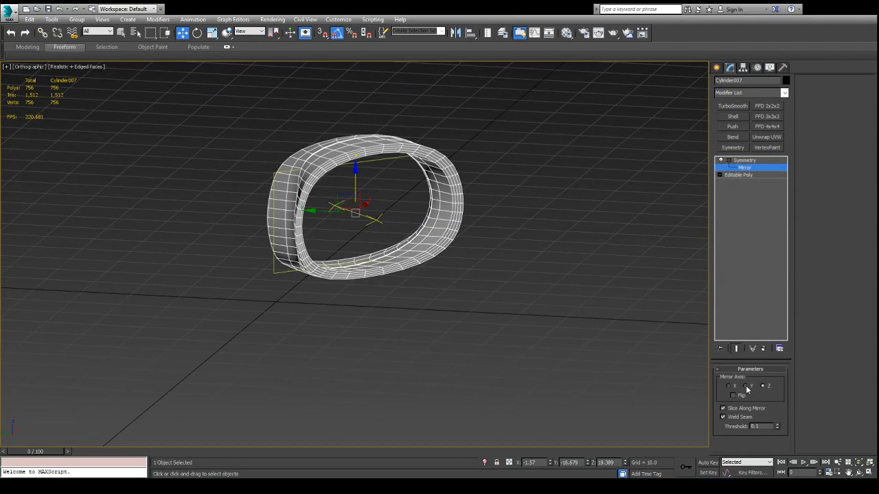
click(746, 386)
alt+middle_drag(430, 206, 355, 214)
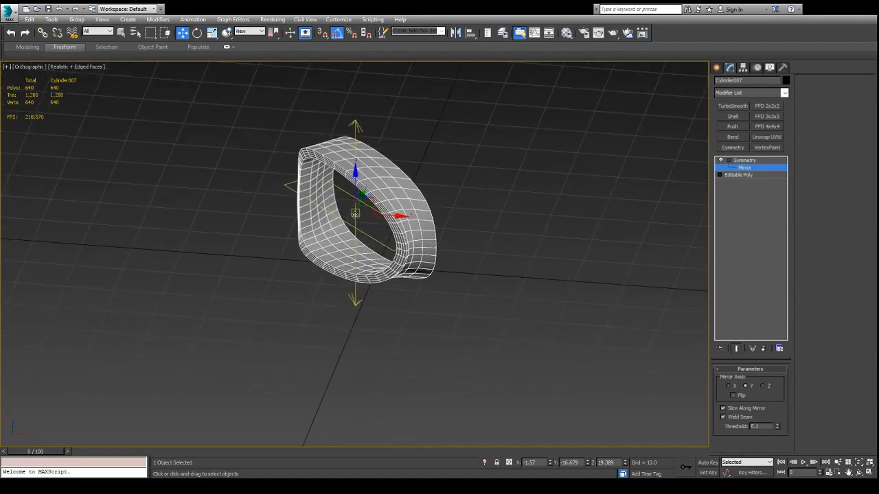
Bring back the rest of the sword and flip the band's Symmetry so its raised upper half is mirrored underneath.
key(alt+q)
alt+middle_drag(362, 219, 546, 217)
key(p)
scroll(459, 215, down, 3)
scroll(459, 215, up, 5)
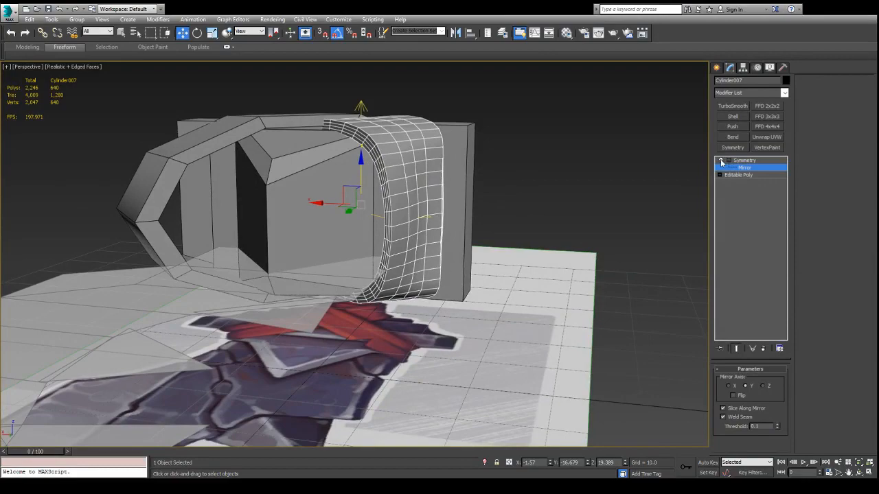
alt+middle_drag(522, 162, 481, 156)
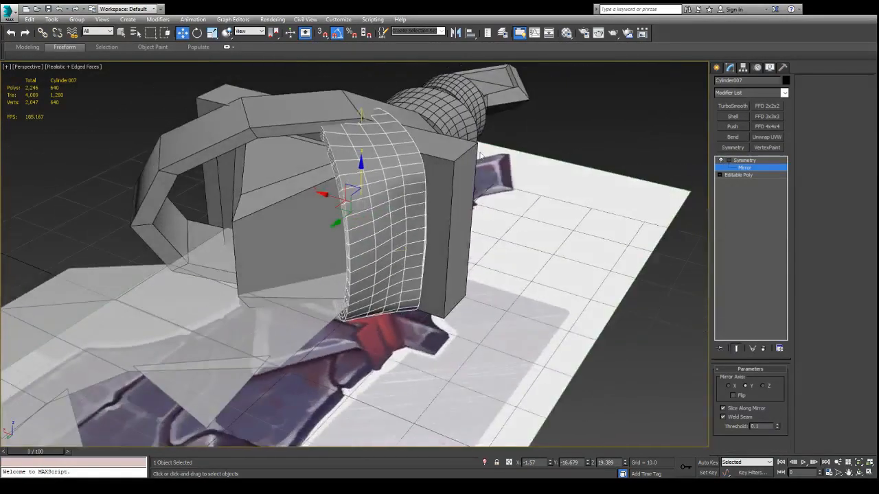
click(720, 161)
click(720, 161)
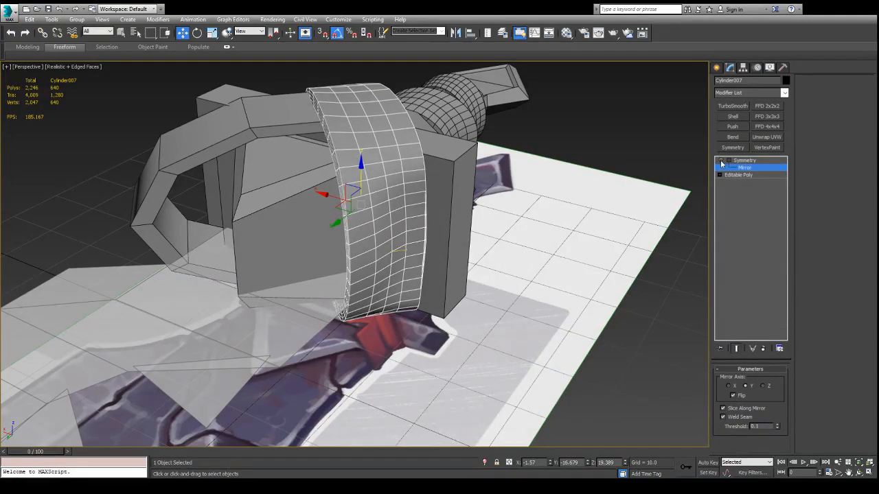
alt+middle_drag(500, 153, 371, 130)
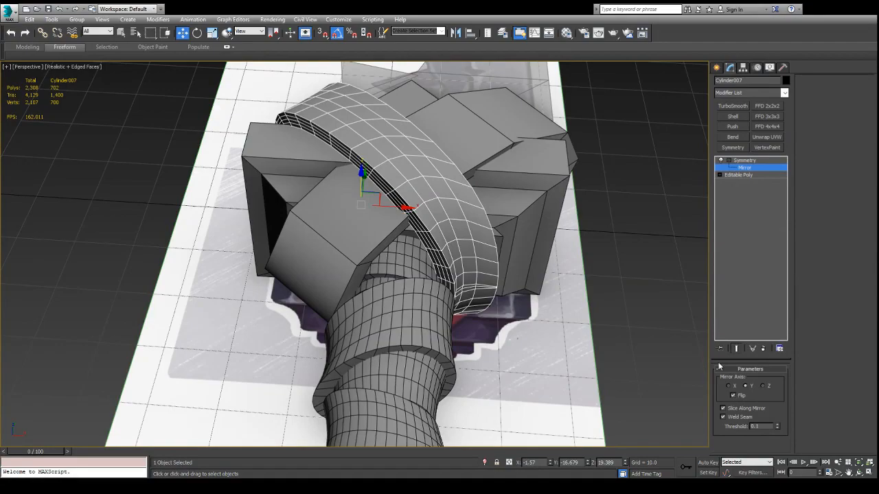
alt+middle_drag(354, 143, 467, 131)
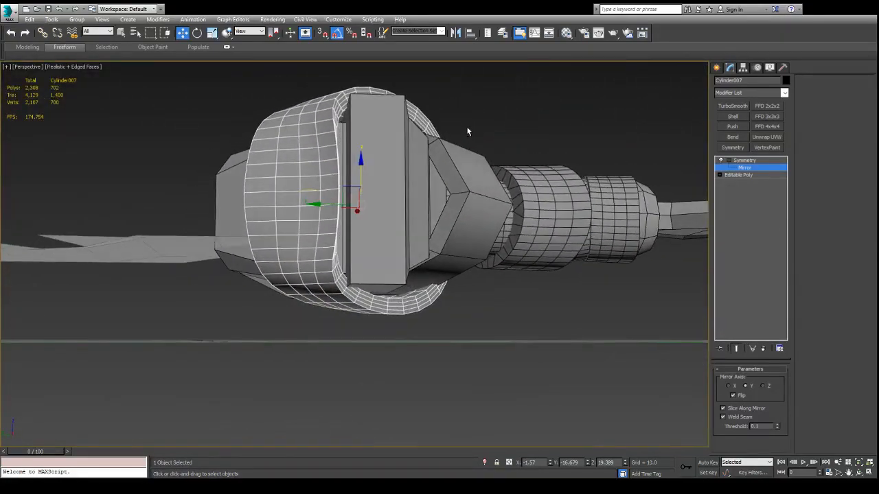
Try lowering the band's Symmetry mirror plane to about Z 17.2, and undo the move.
mouse_move(368, 171)
mouse_down()
mouse_move(369, 193)
mouse_move(370, 153)
mouse_move(370, 200)
mouse_move(369, 179)
mouse_up()
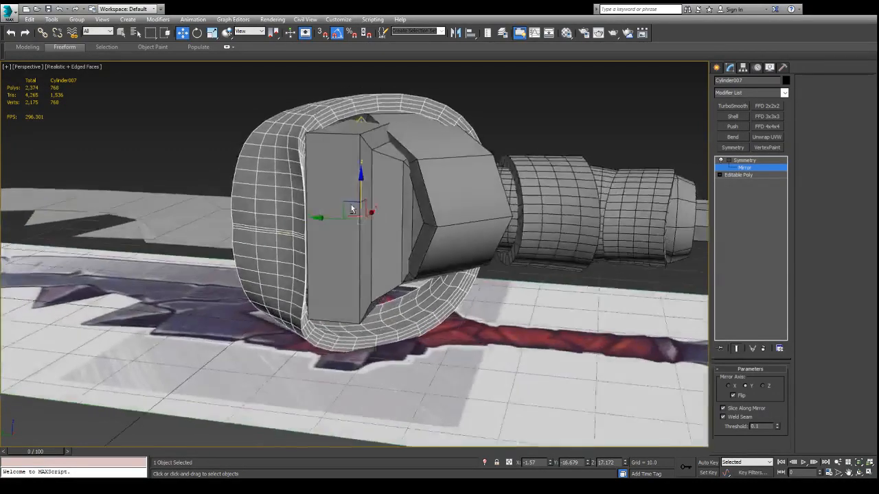
alt+middle_drag(351, 205, 353, 209)
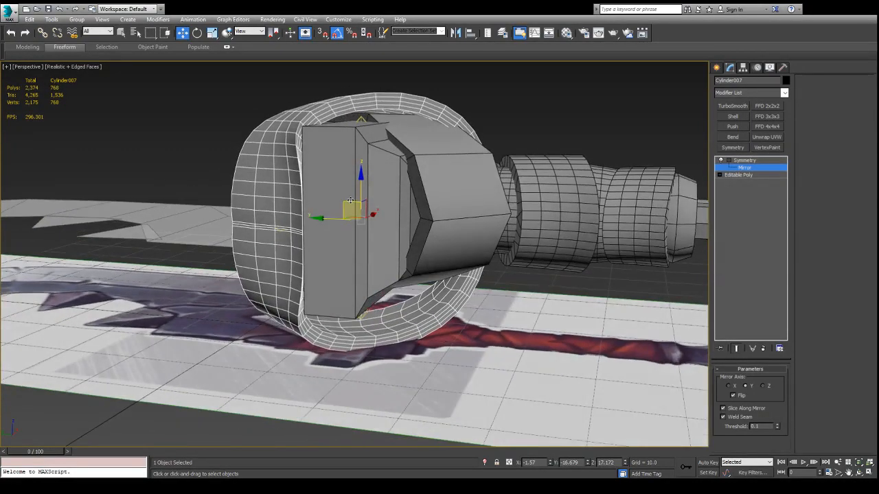
key(ctrl+z)
Leave the Symmetry modifier's Mirror sub-object and deselect the finished band.
alt+middle_drag(379, 147, 392, 162)
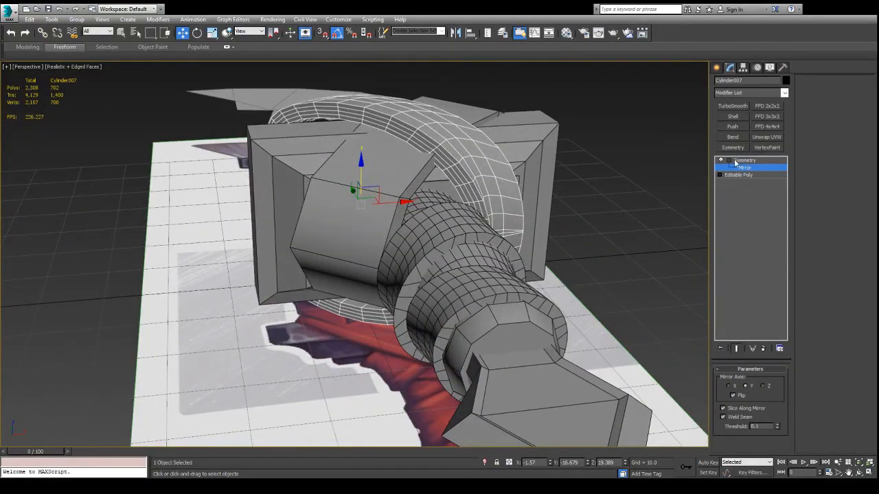
click(736, 160)
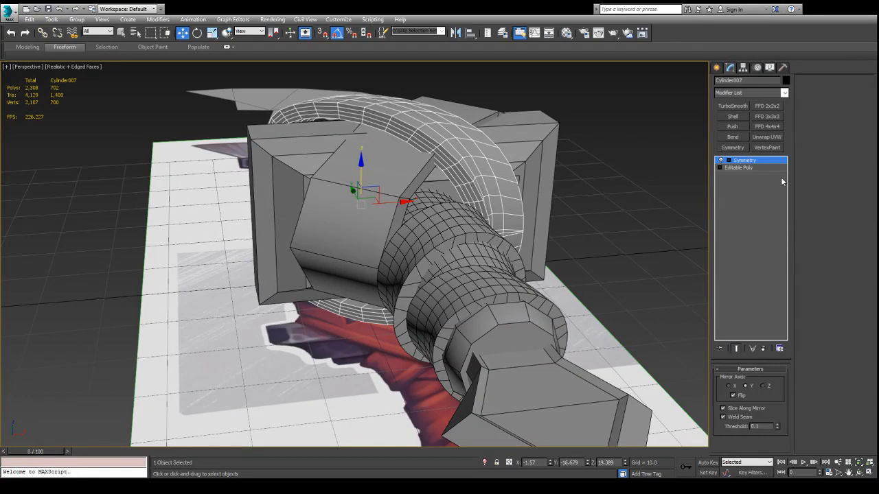
alt+middle_drag(504, 170, 433, 220)
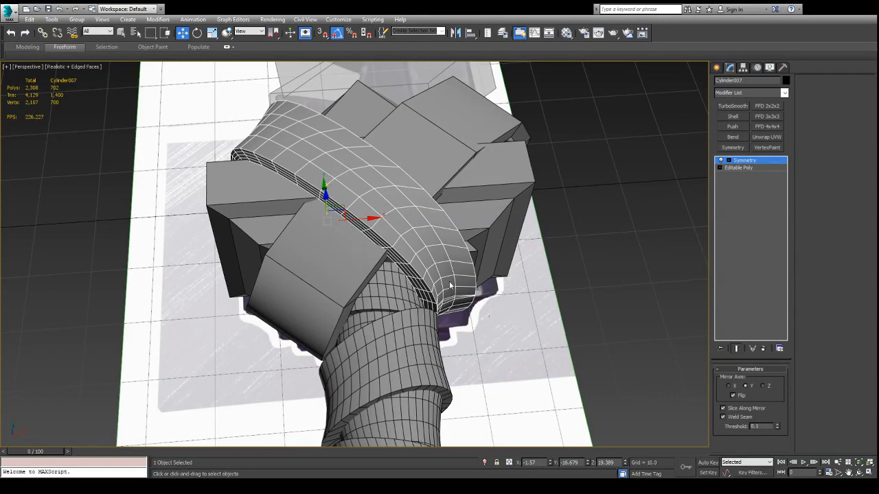
key(ctrl+e)
alt+middle_drag(428, 215, 429, 240)
scroll(430, 240, down, 3)
click(588, 217)
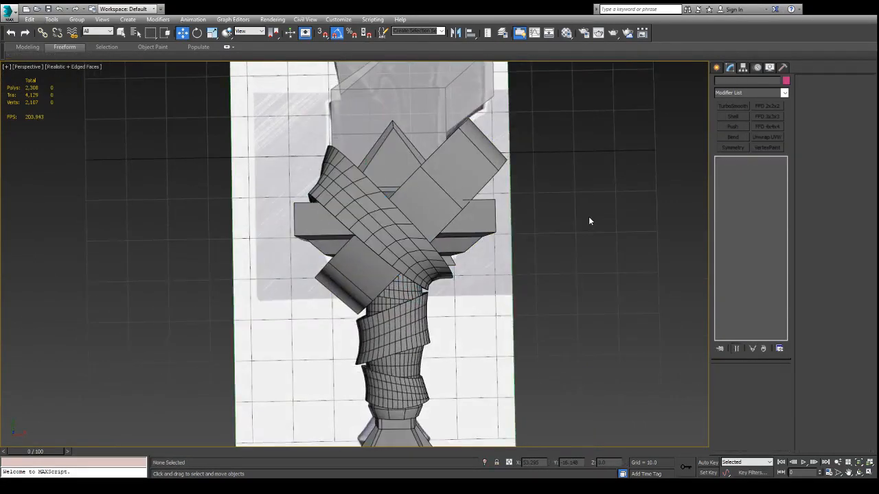
scroll(591, 204, down, 2)
scroll(591, 204, up, 1)
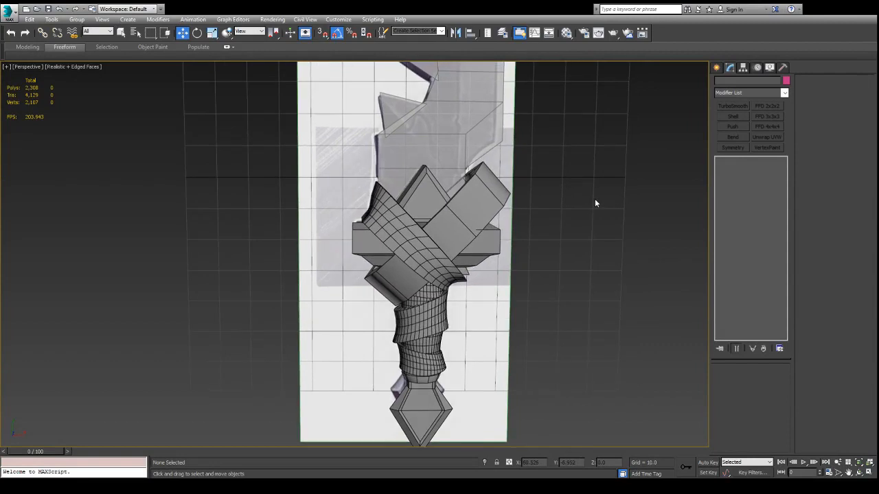
scroll(514, 220, up, 3)
Smooth the other crossing band with TurboSmooth at 2 iterations, separated by smoothing groups, and collapse it to an Editable Poly.
click(503, 212)
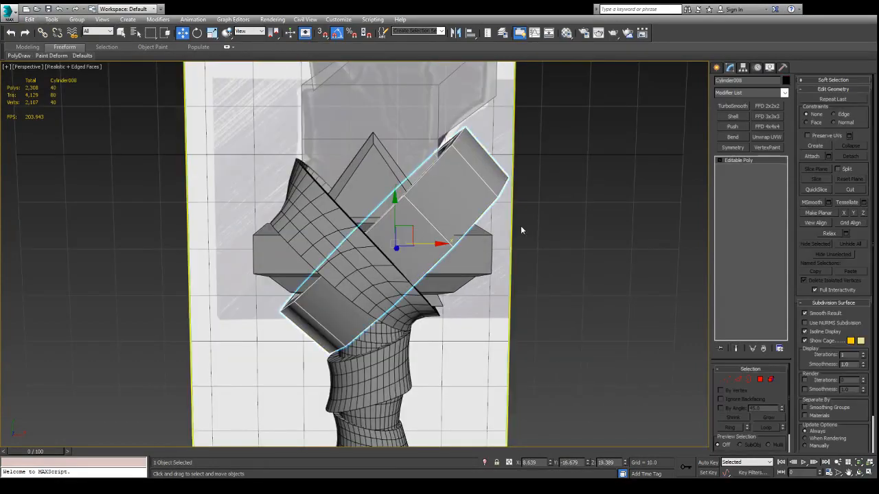
click(733, 106)
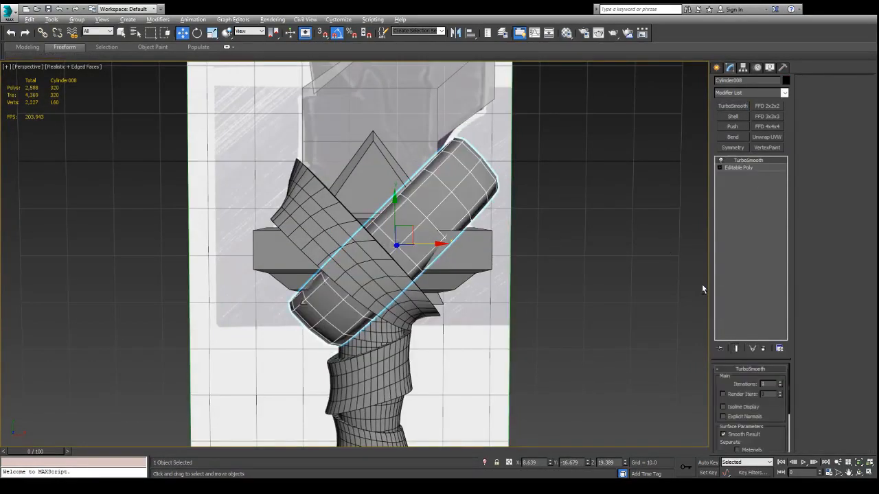
click(780, 383)
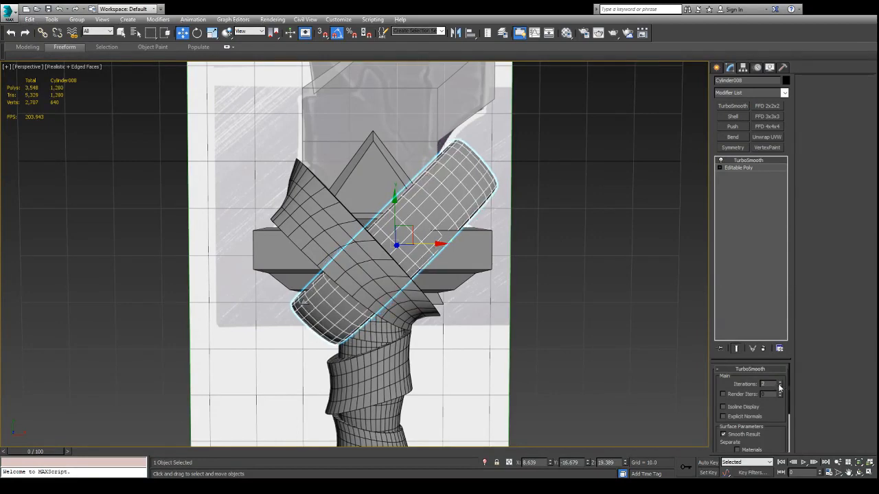
scroll(748, 413, down, 3)
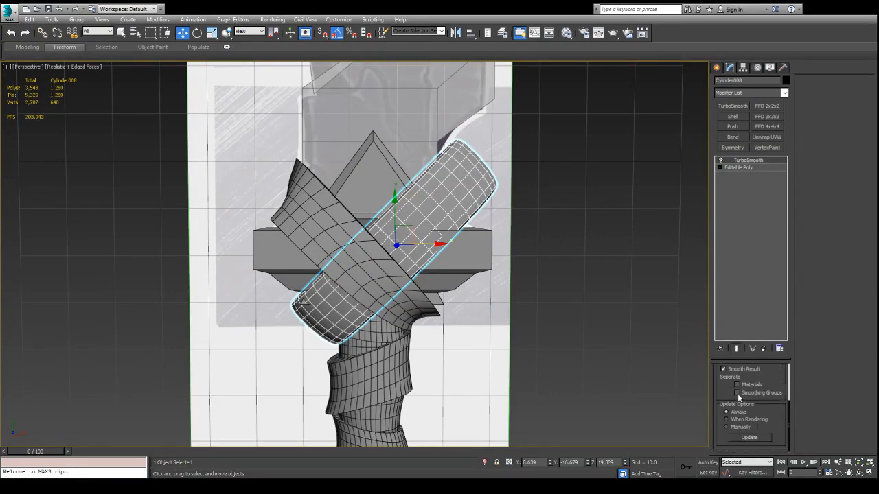
click(738, 392)
alt+middle_drag(549, 272, 453, 201)
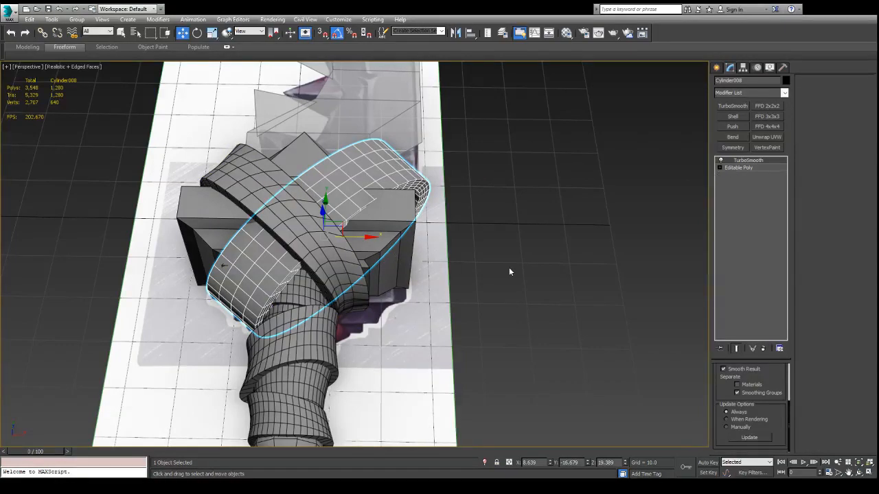
alt+middle_drag(349, 159, 497, 135)
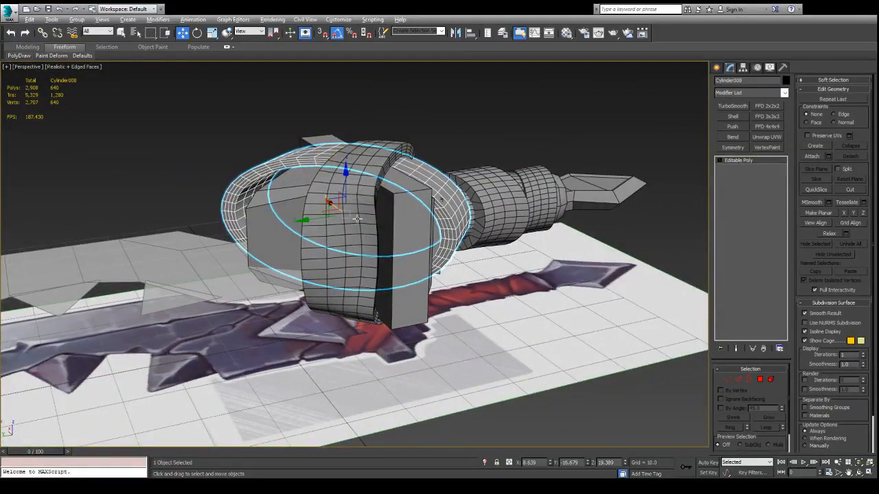
Apply an FFD 4x4x4 modifier to the smoothed band and activate its control points in the Top view.
alt+middle_drag(366, 220, 258, 274)
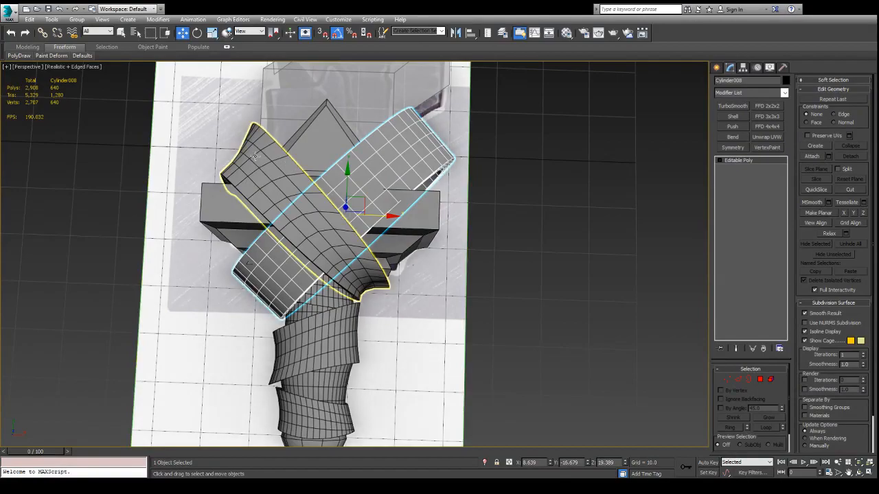
alt+middle_drag(249, 166, 259, 145)
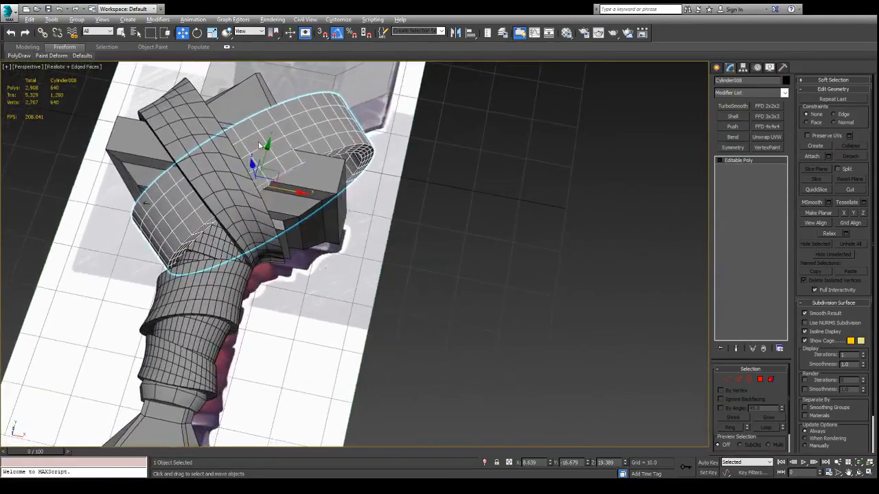
click(769, 127)
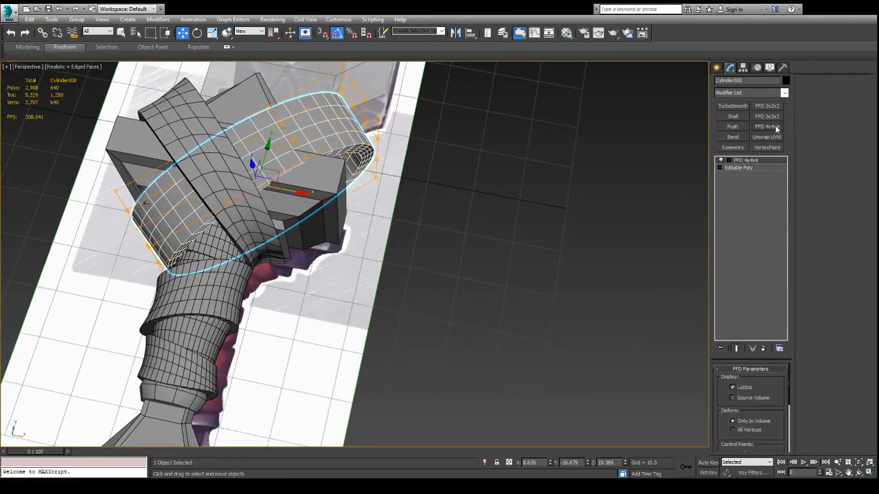
alt+middle_drag(397, 153, 361, 279)
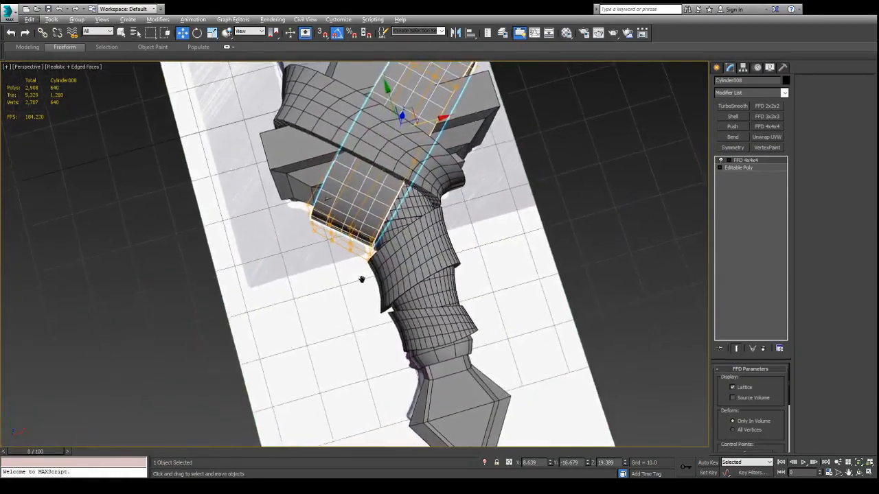
scroll(358, 249, up, 3)
alt+middle_drag(376, 220, 378, 213)
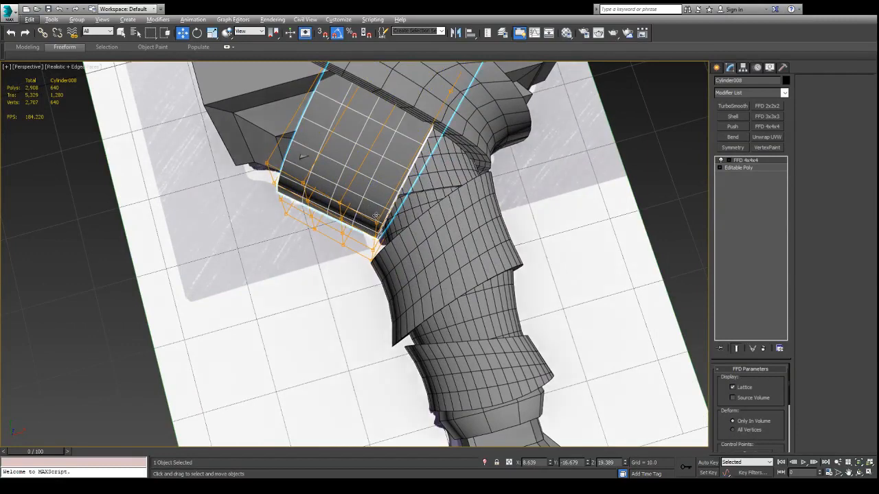
key(t)
scroll(341, 297, up, 5)
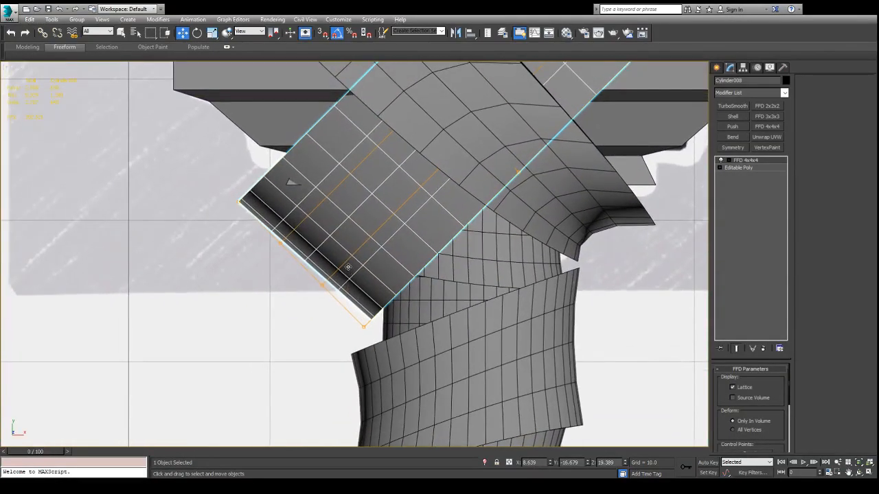
click(290, 206)
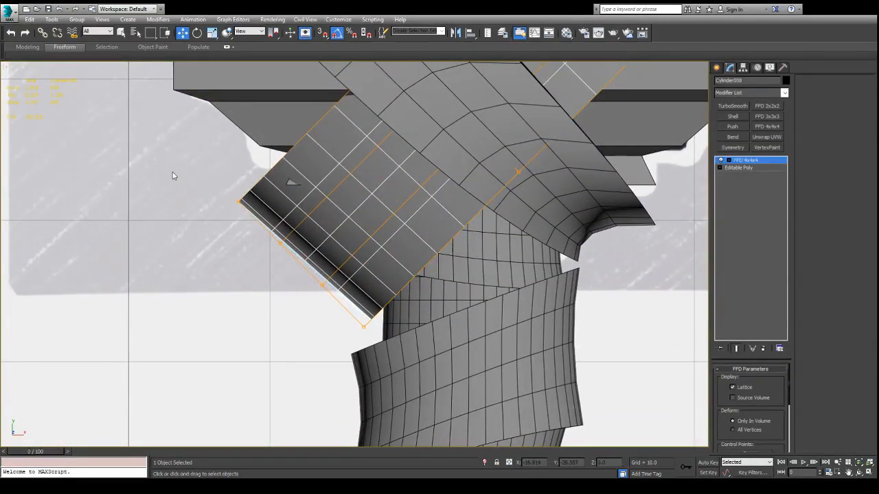
Pull the outer corner of the band's handle-side FFD lattice inward and move the adjacent points to about X -6.6, Y -29.4.
drag(254, 190, 281, 153)
click(253, 233)
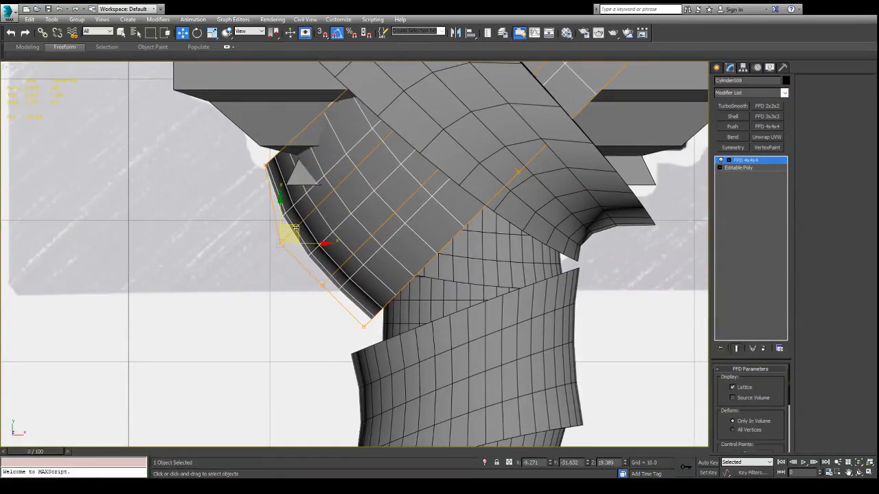
drag(295, 228, 332, 197)
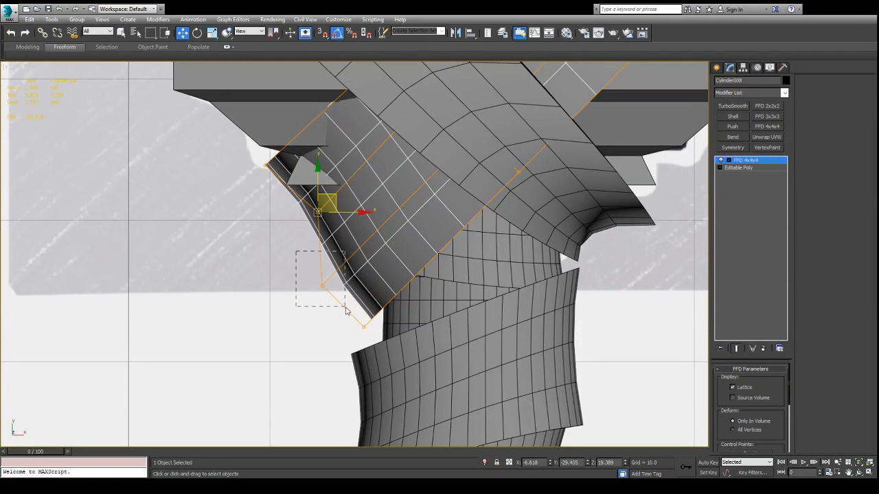
Curve the band's lower end towards the handle by moving the third column of FFD points inward and adjusting the corner beside the grip.
drag(347, 310, 346, 311)
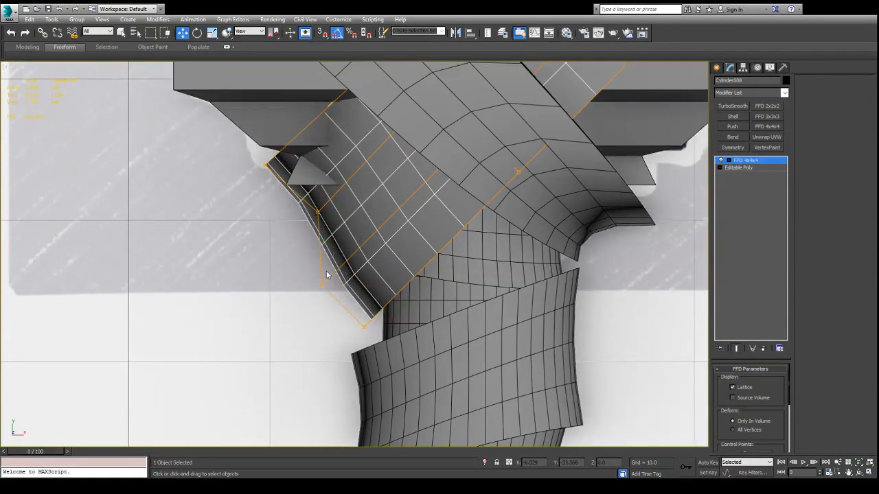
drag(340, 273, 362, 225)
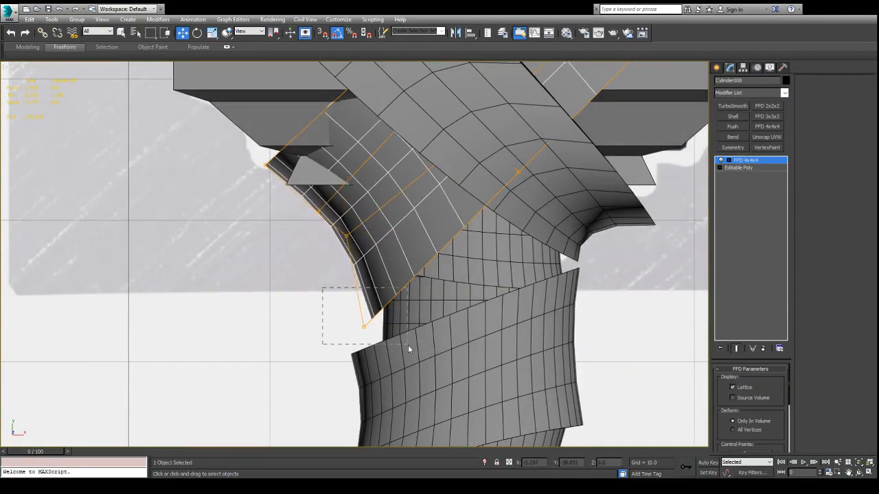
drag(408, 345, 405, 342)
mouse_move(381, 309)
mouse_down()
mouse_move(290, 252)
mouse_move(387, 317)
mouse_up()
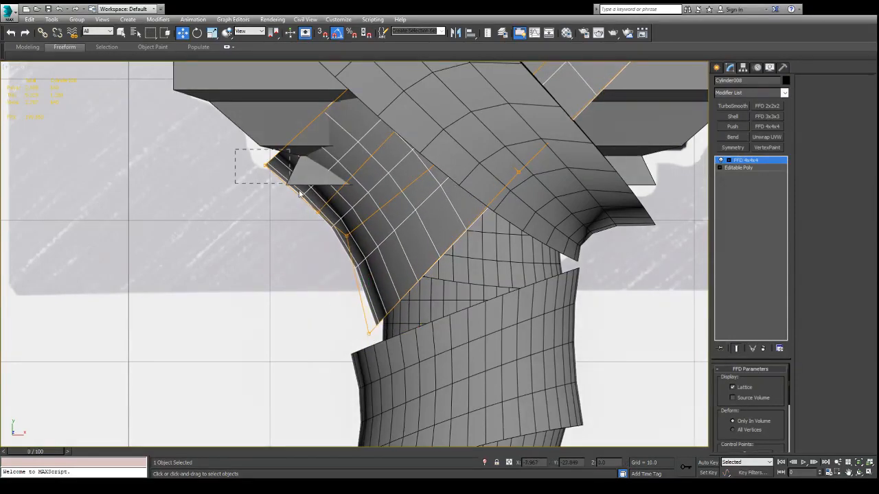
drag(306, 172, 283, 177)
alt+middle_drag(263, 274, 248, 286)
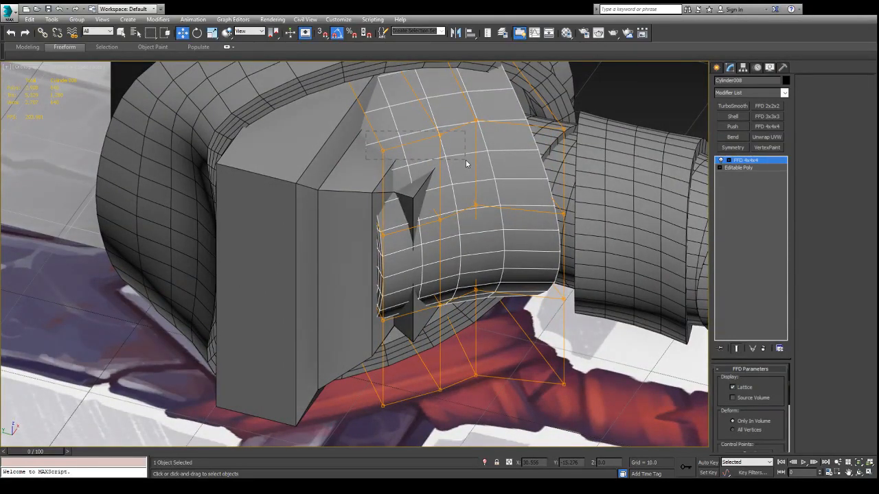
drag(465, 160, 466, 160)
drag(402, 103, 400, 74)
scroll(424, 120, down, 3)
alt+middle_drag(424, 120, 365, 123)
drag(432, 101, 353, 66)
alt+middle_drag(316, 151, 387, 147)
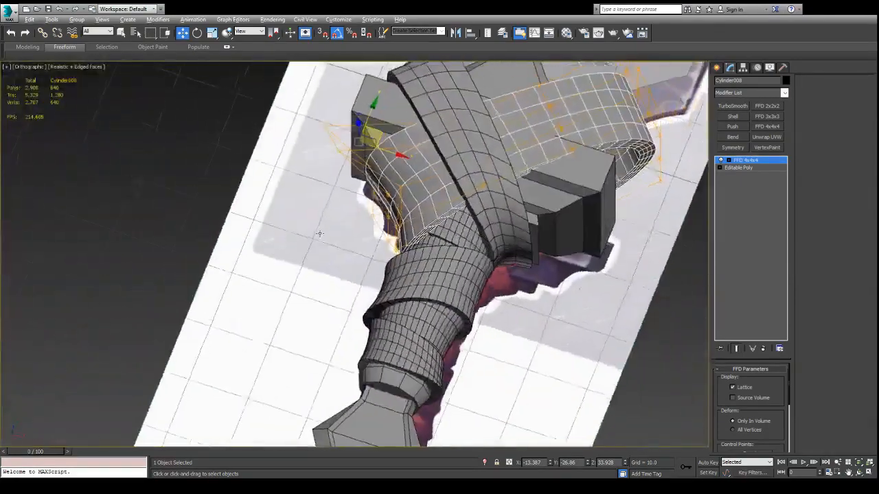
alt+middle_drag(311, 250, 314, 276)
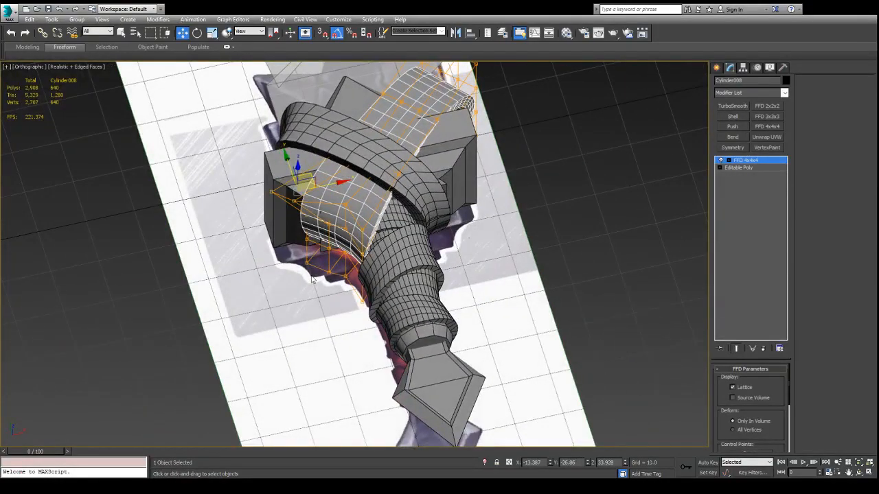
key(ctrl+z)
key(ctrl+z)
scroll(290, 230, up, 3)
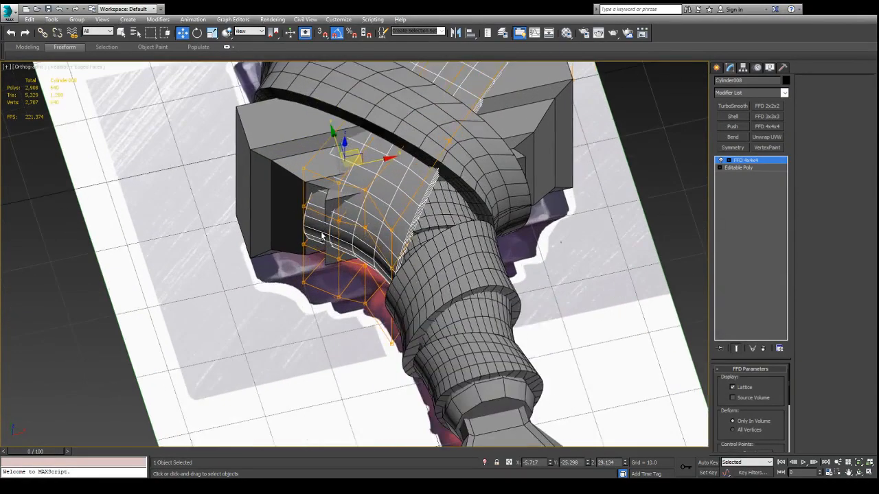
In Top view, move the two middle columns of FFD points at the band's lower end down and in towards the grip.
alt+middle_drag(323, 232, 239, 236)
key(t)
scroll(301, 271, up, 6)
drag(251, 137, 287, 191)
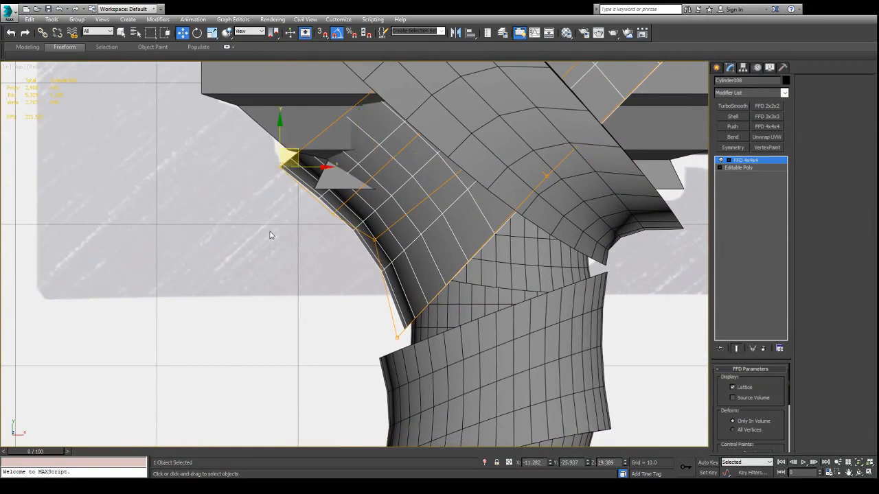
click(257, 268)
drag(352, 256, 352, 255)
drag(354, 196, 361, 270)
click(386, 226)
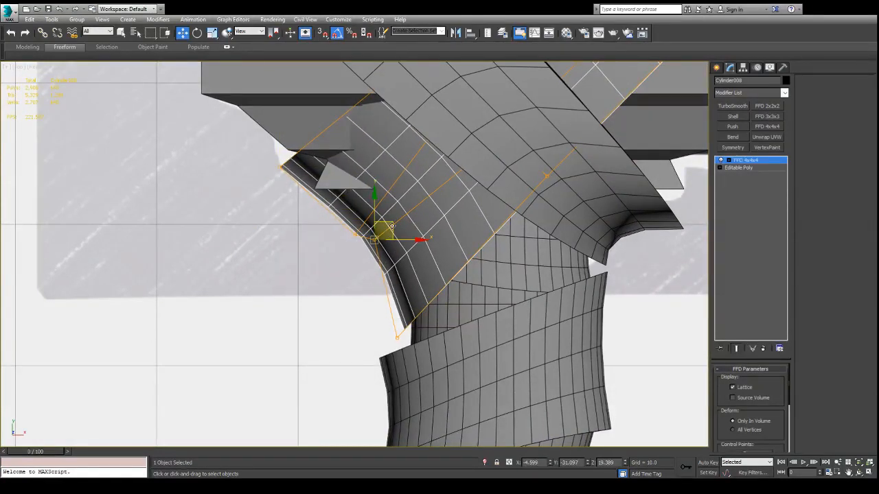
drag(392, 226, 409, 264)
drag(298, 208, 365, 256)
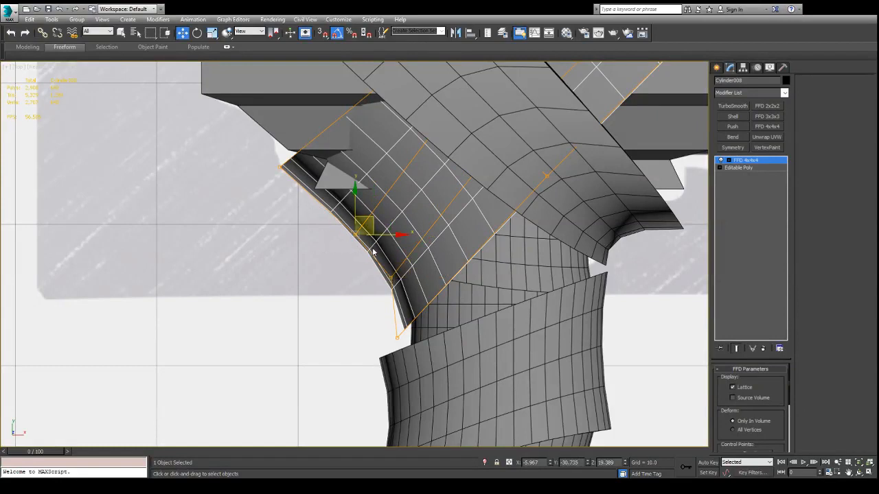
drag(370, 227, 388, 245)
Pull the outer corner column of the band's lower-end lattice inward and raise the adjacent column to curve the edge.
drag(172, 129, 172, 129)
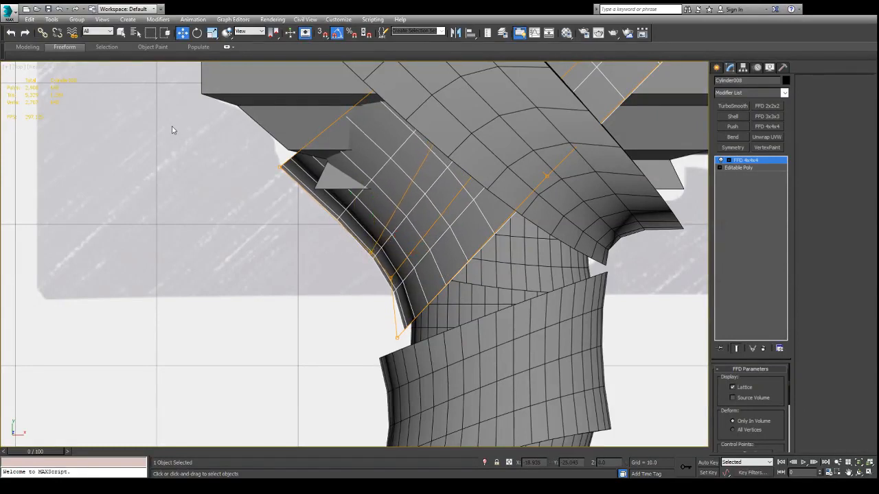
drag(291, 149, 341, 182)
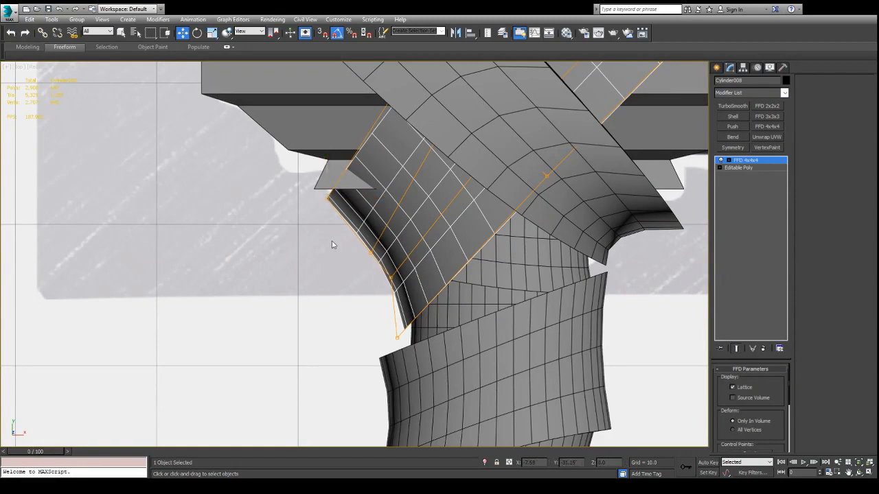
drag(386, 243, 388, 213)
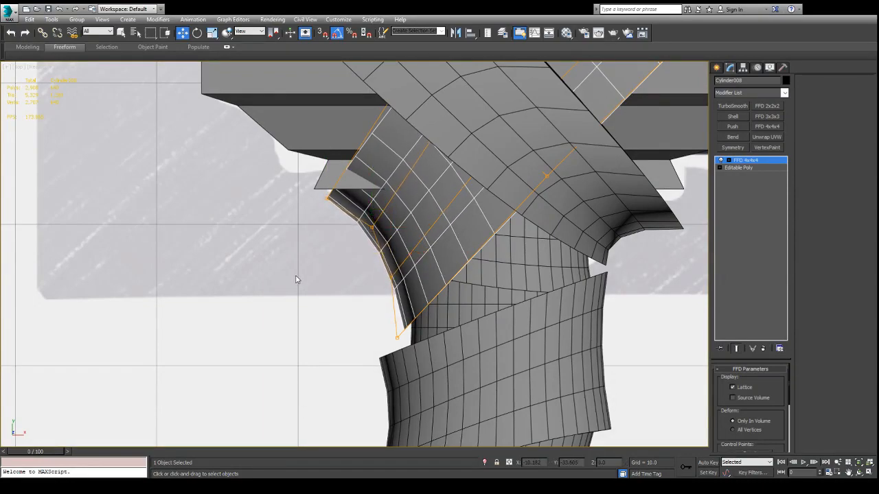
Reposition the upper FFD points at the band's lower outer end to about X -8.6, Y -33.5, Z 34.1.
alt+middle_drag(296, 279, 333, 259)
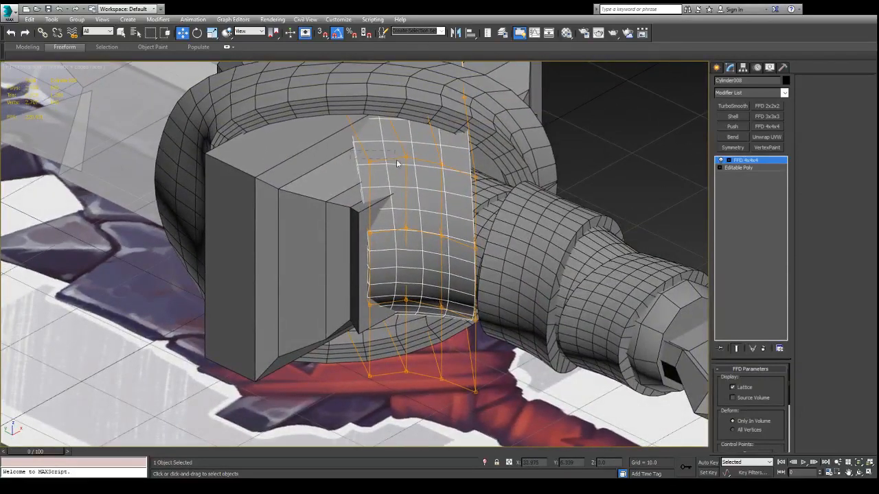
alt+middle_drag(396, 159, 188, 160)
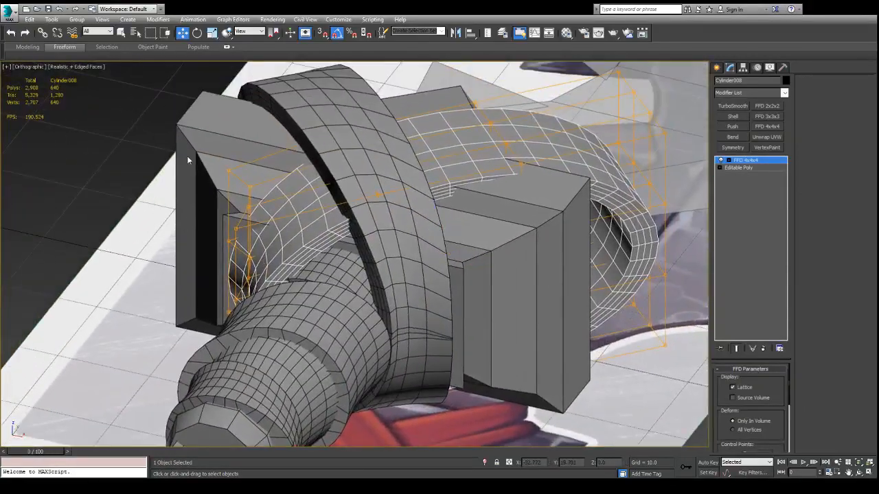
drag(244, 149, 230, 168)
alt+middle_drag(233, 169, 247, 226)
alt+middle_drag(318, 179, 358, 225)
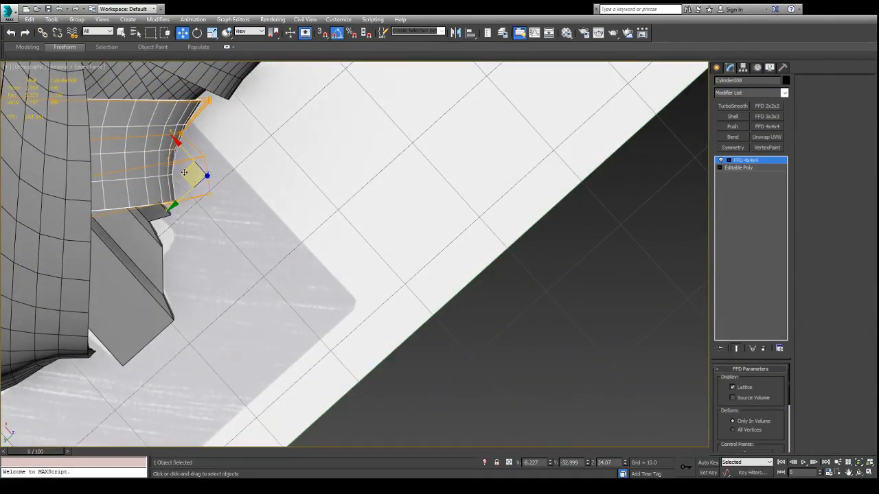
drag(184, 172, 189, 172)
alt+middle_drag(190, 172, 331, 301)
In Top view, move the FFD row at the band's far upper end down to the guard and shift the neighbouring row down with it.
key(t)
scroll(330, 290, up, 4)
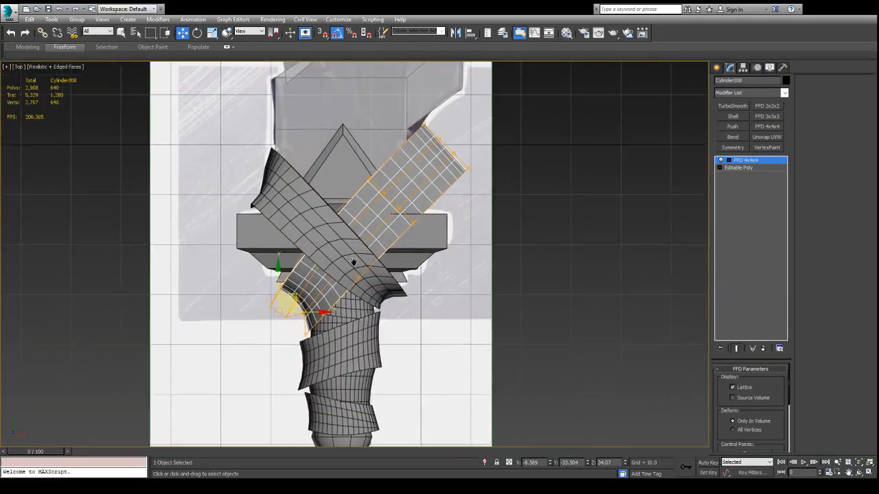
middle_drag(403, 204, 363, 196)
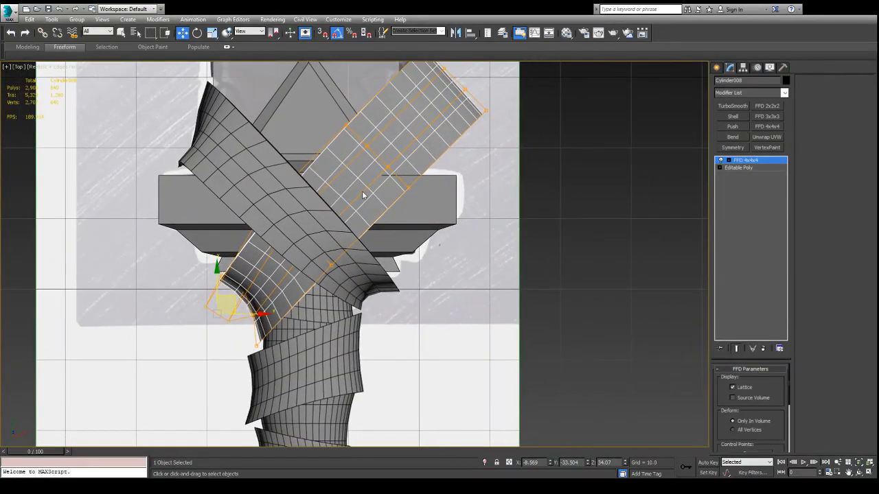
alt+middle_drag(422, 269, 376, 454)
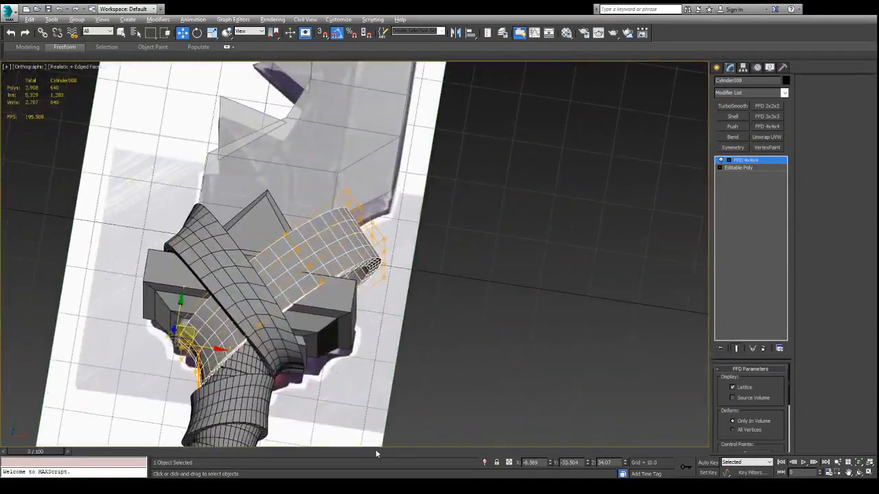
alt+middle_drag(358, 283, 366, 302)
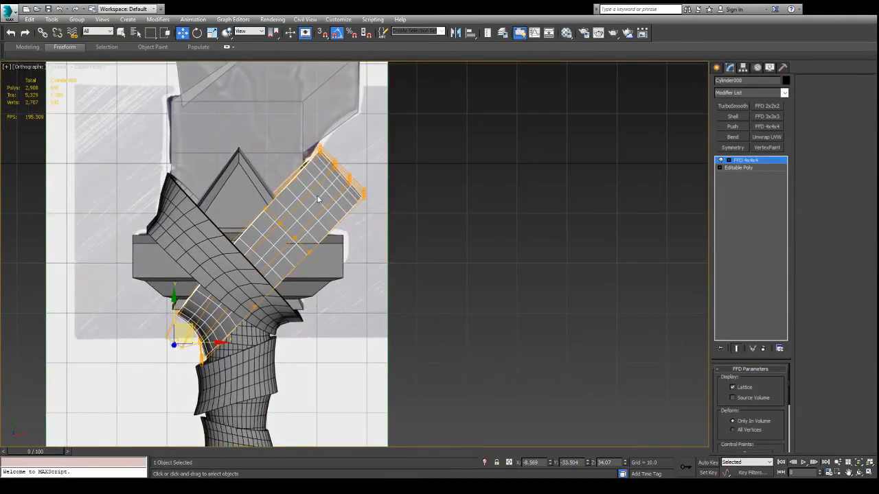
key(t)
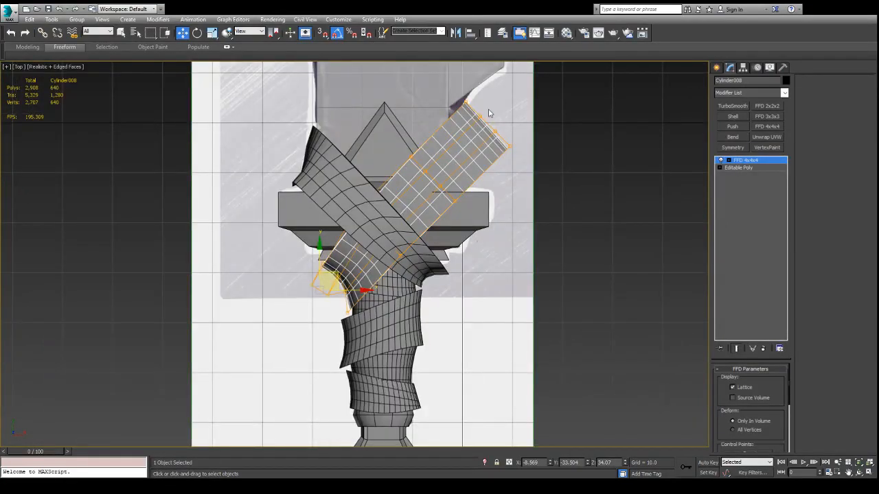
scroll(489, 113, up, 4)
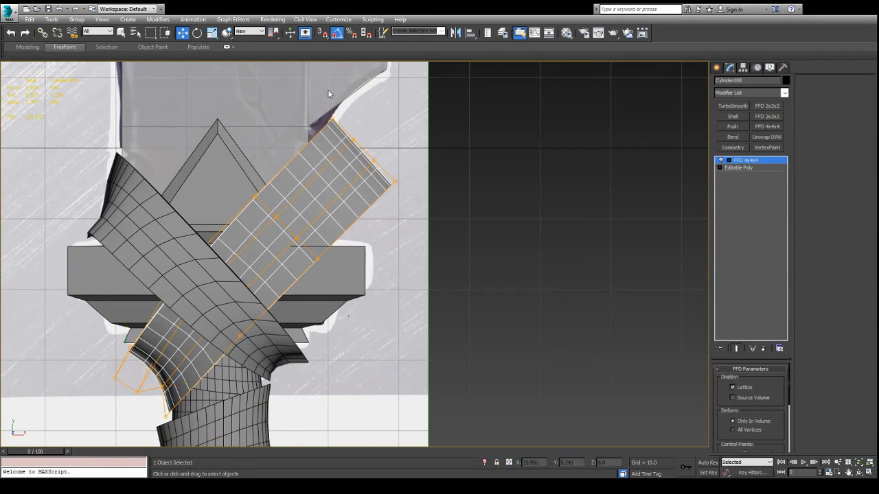
drag(382, 130, 371, 196)
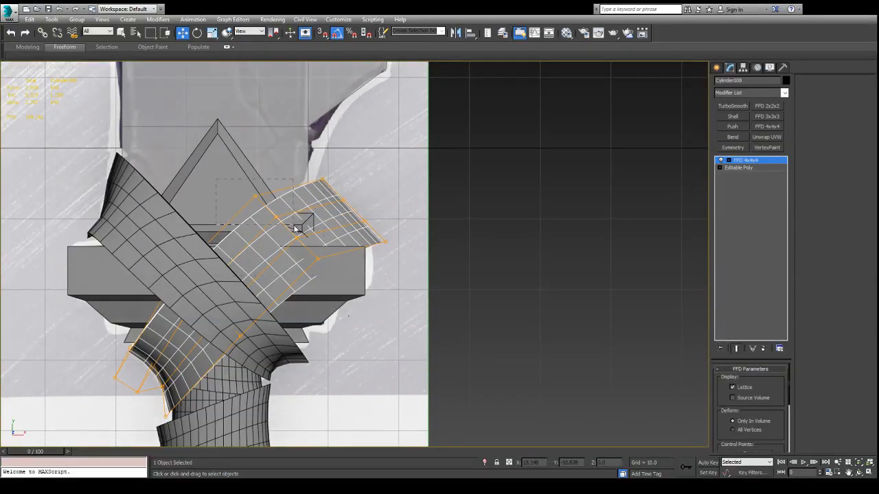
drag(335, 285, 334, 285)
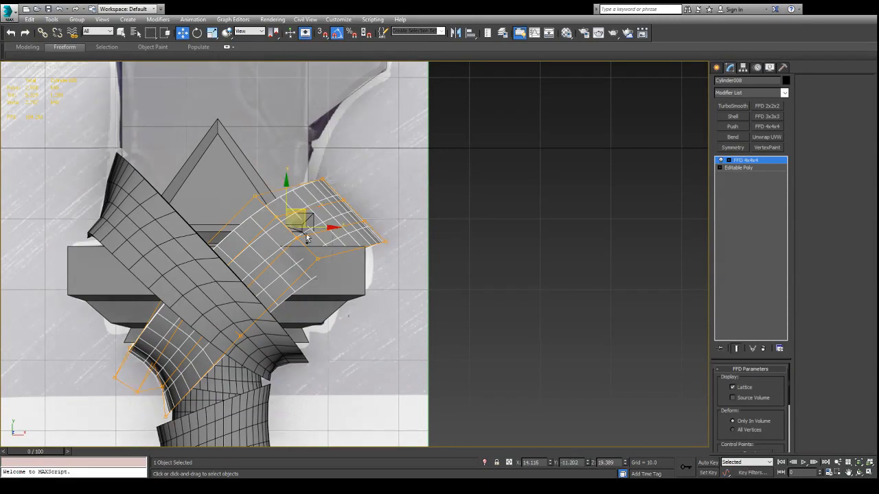
drag(302, 210, 309, 257)
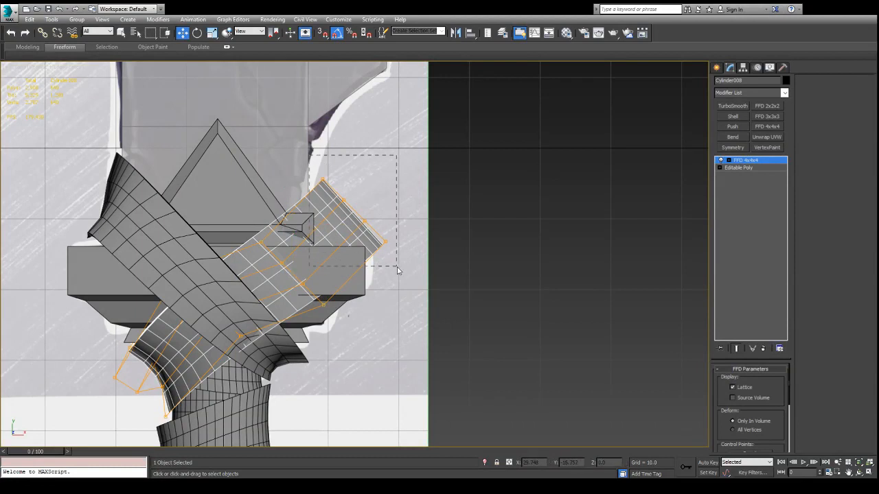
Shift the band's end row of FFD points inward to about X 22.2, Y -9.9 and move the adjacent row outward.
drag(368, 193, 359, 202)
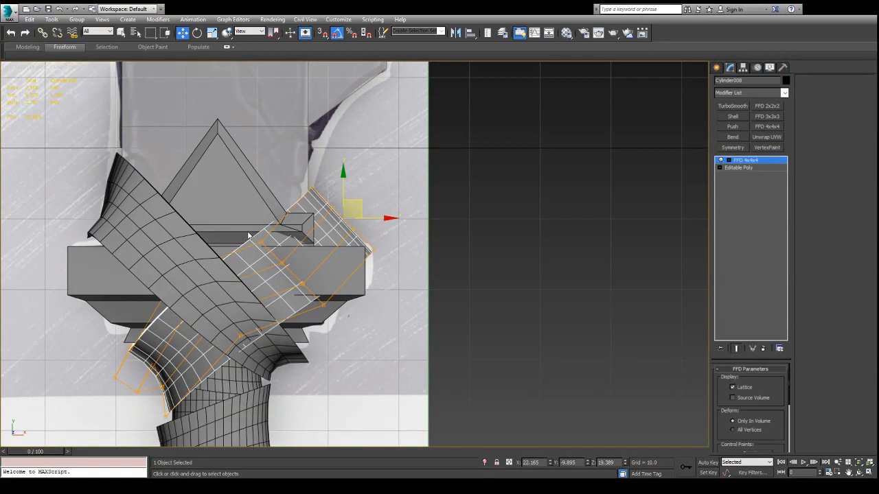
drag(336, 311, 335, 311)
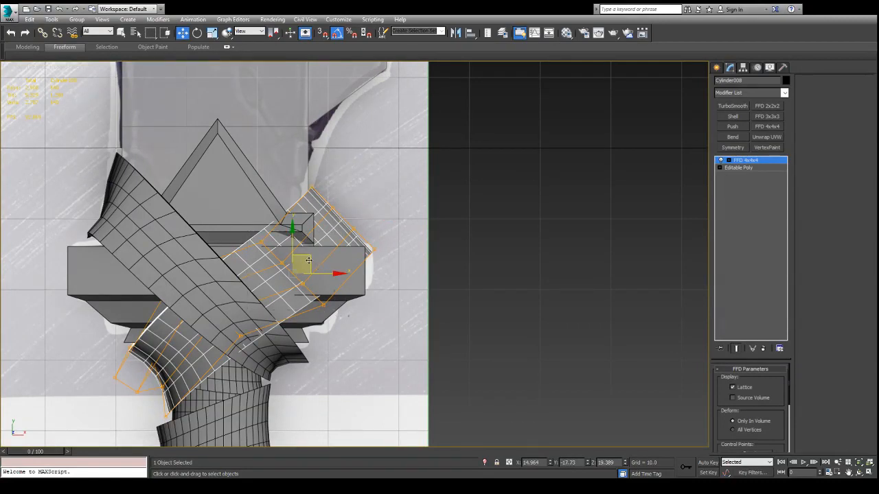
drag(308, 260, 323, 256)
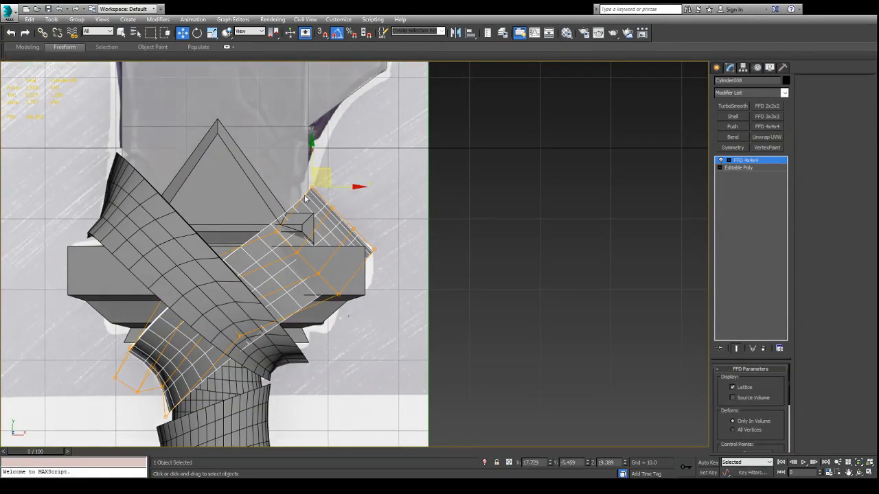
Curve the band's upper end by adjusting its corner points and pulling the two middle points inward to about X 20.9, Y -11.5.
drag(328, 175, 331, 174)
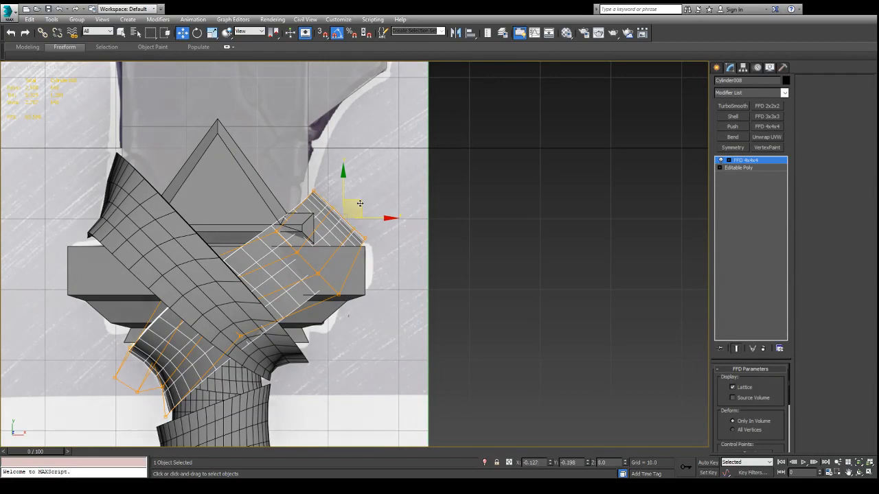
drag(360, 203, 354, 209)
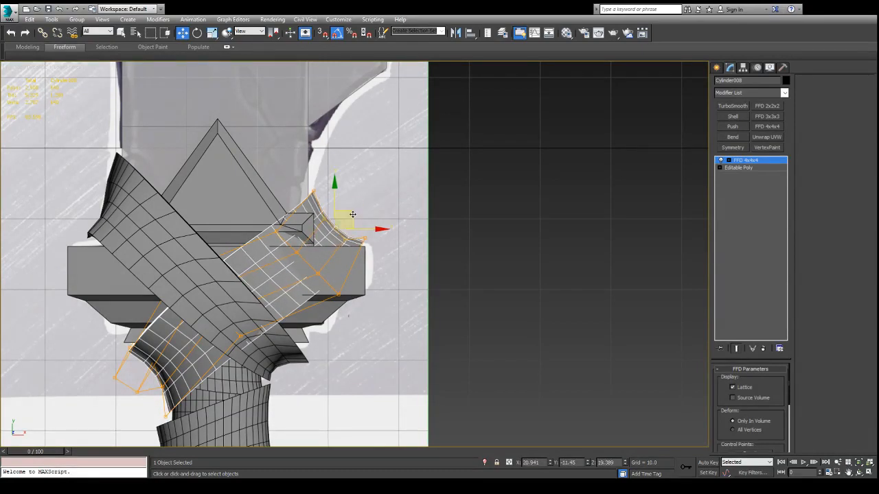
click(276, 232)
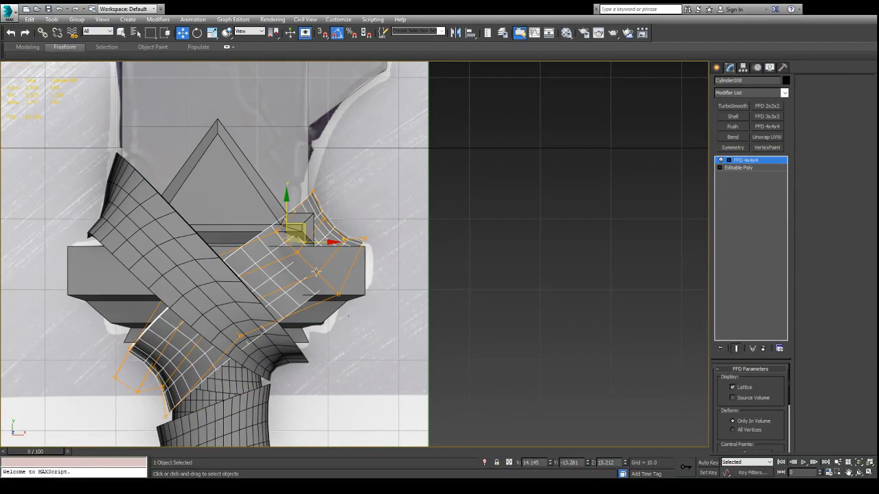
ctrl+click(315, 272)
click(490, 239)
Raise the band's upper FFD points over the guard, the second row to about Z 33.5 and the end row to about Z 38.2.
scroll(365, 262, up, 3)
alt+middle_drag(347, 252, 282, 155)
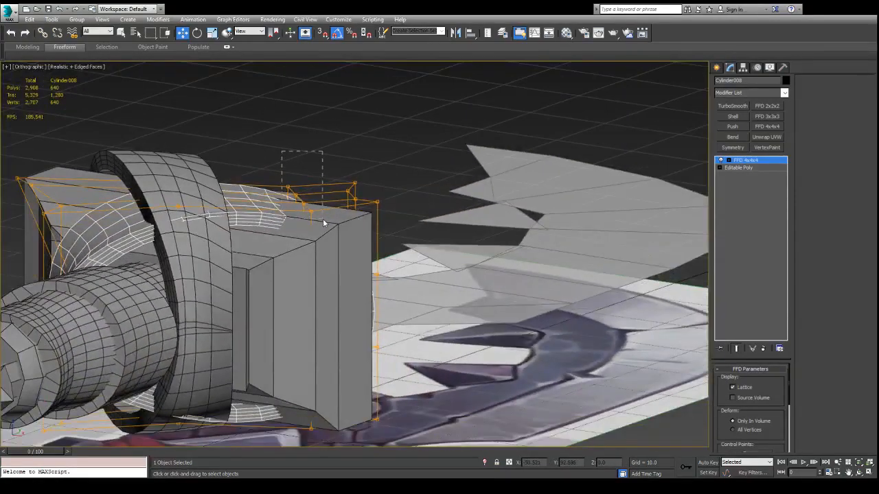
drag(307, 178, 297, 149)
alt+middle_drag(297, 148, 453, 145)
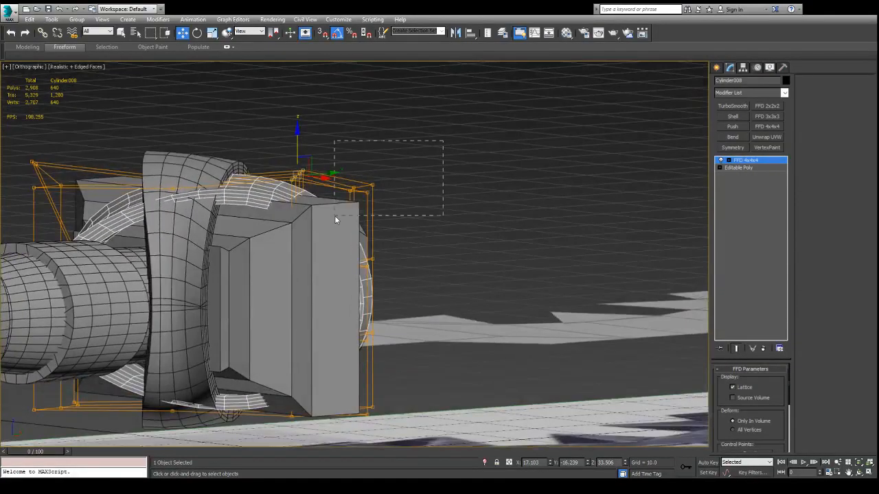
alt+middle_drag(362, 152, 434, 140)
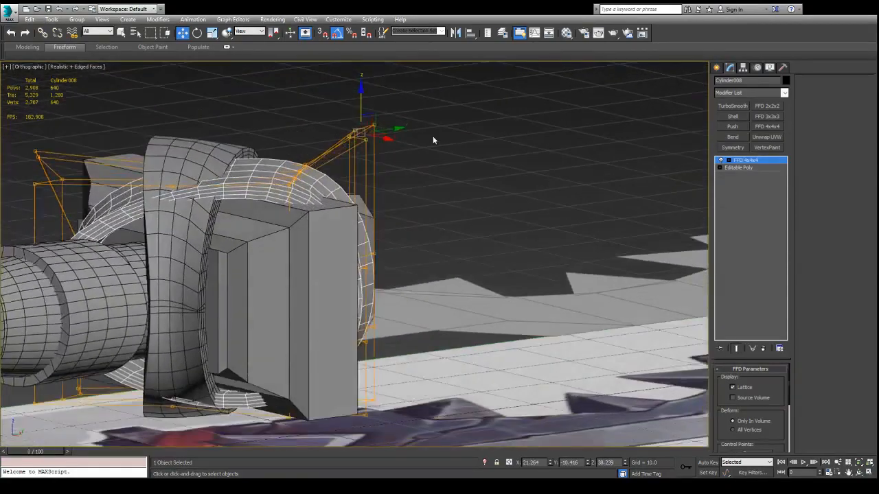
Push the raised second-row FFD points outward and move the raised end row to about X 22.6, Y -2.3, Z 39.5.
alt+middle_drag(268, 128, 287, 133)
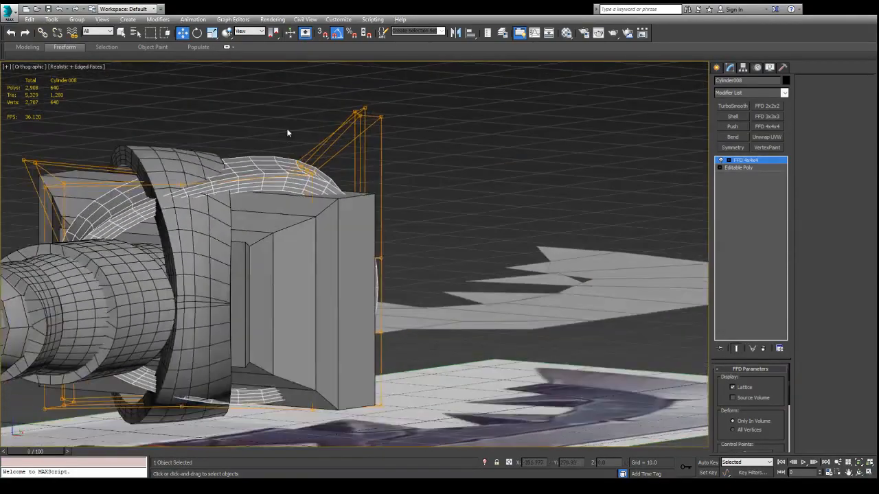
scroll(317, 189, up, 5)
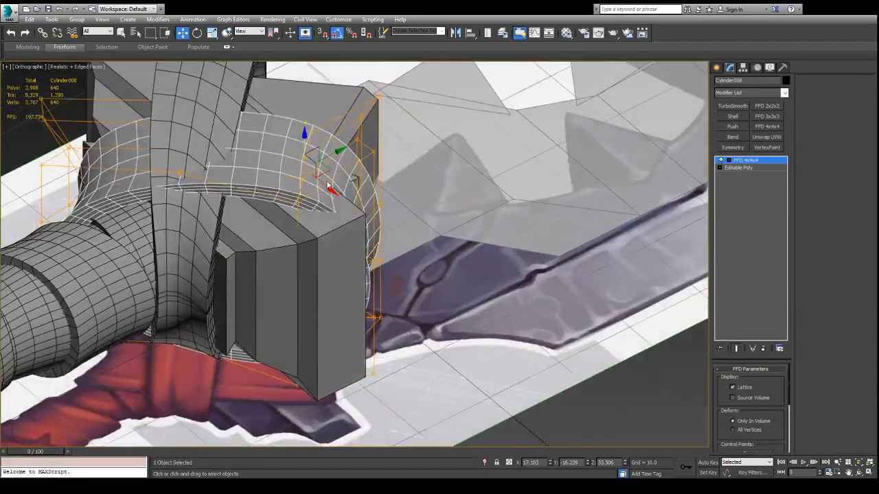
drag(325, 168, 353, 160)
alt+middle_drag(412, 227, 386, 127)
drag(387, 113, 453, 103)
alt+middle_drag(453, 103, 469, 283)
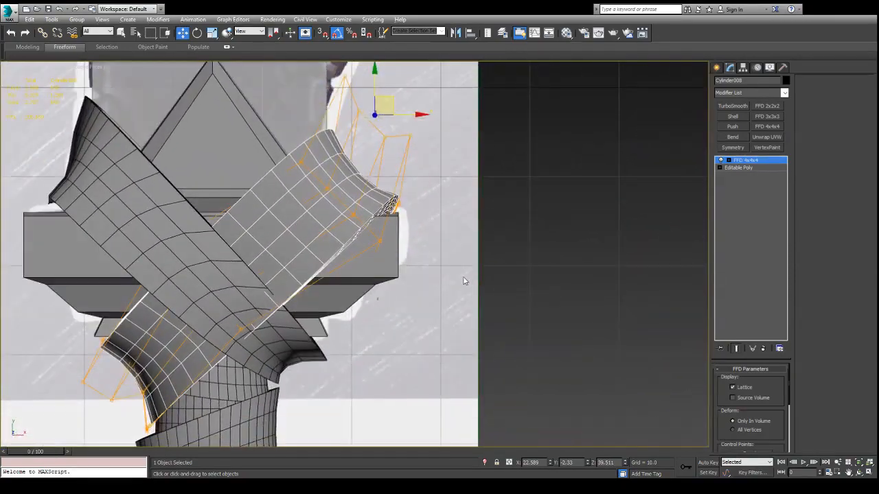
In Top view, shift the raised end-row FFD points about 1.6 in X and -2.2 in Y to align the band's tip with the guard corner.
key(t)
middle_drag(424, 247, 318, 341)
scroll(340, 301, up, 5)
middle_drag(340, 301, 352, 226)
scroll(353, 235, down, 3)
scroll(352, 235, up, 2)
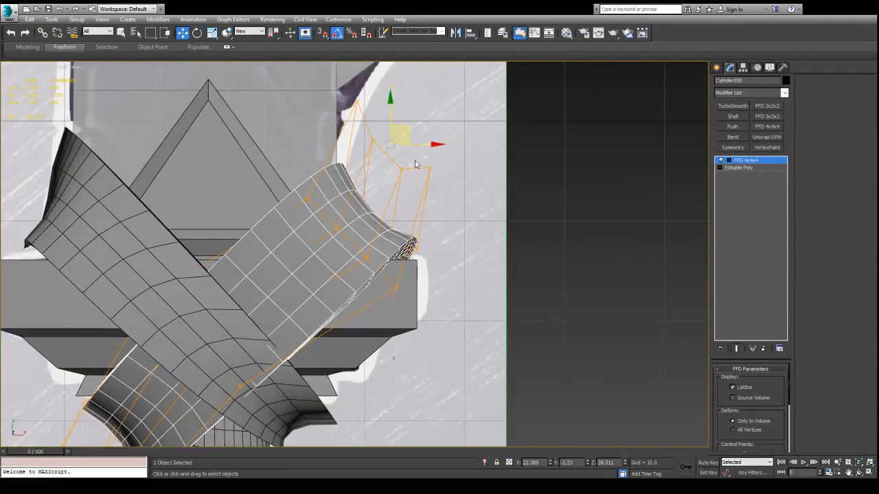
drag(402, 125, 420, 148)
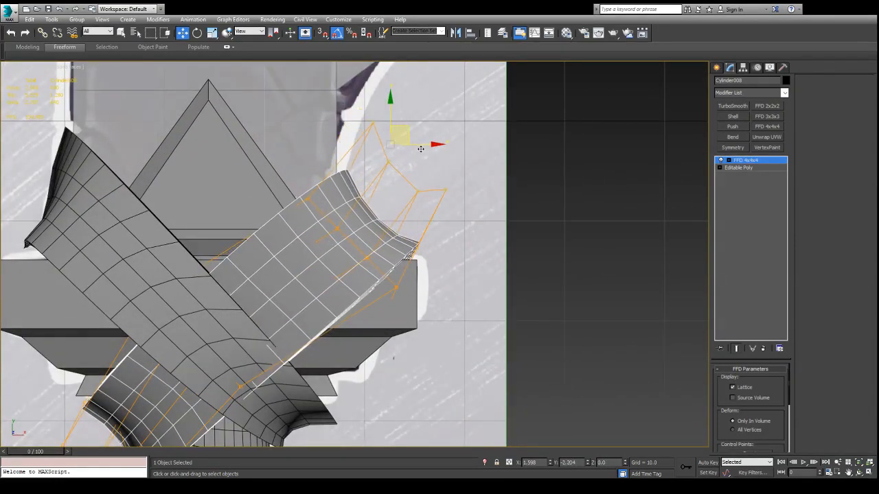
Lower the two inner-edge end FFD points at the band's upper end and shift the inner second-row points about -5.5 in Y.
drag(341, 109, 412, 184)
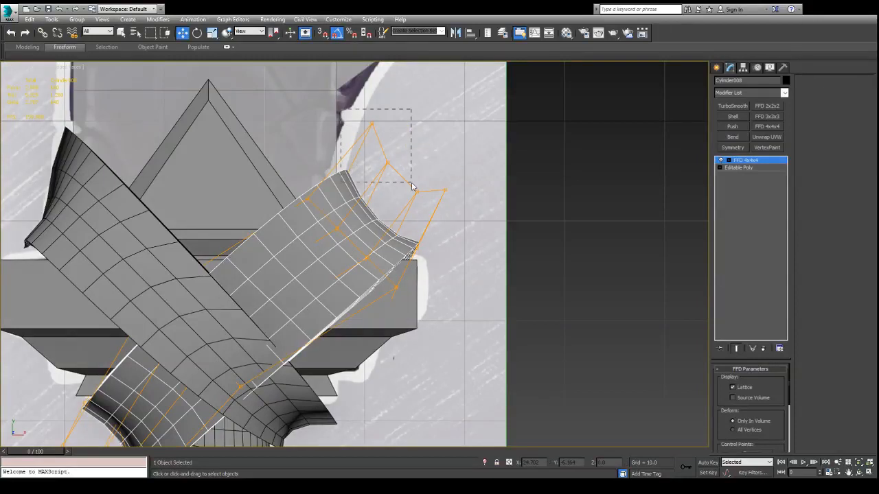
drag(382, 137, 386, 189)
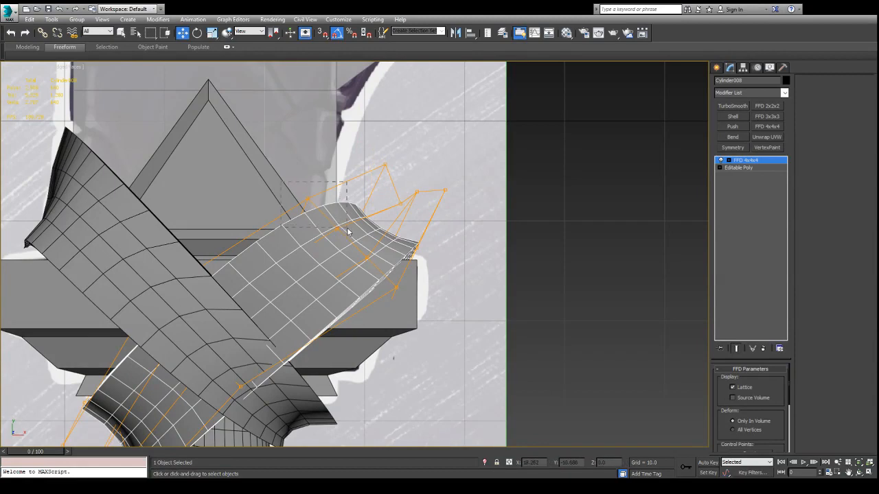
drag(320, 214, 319, 269)
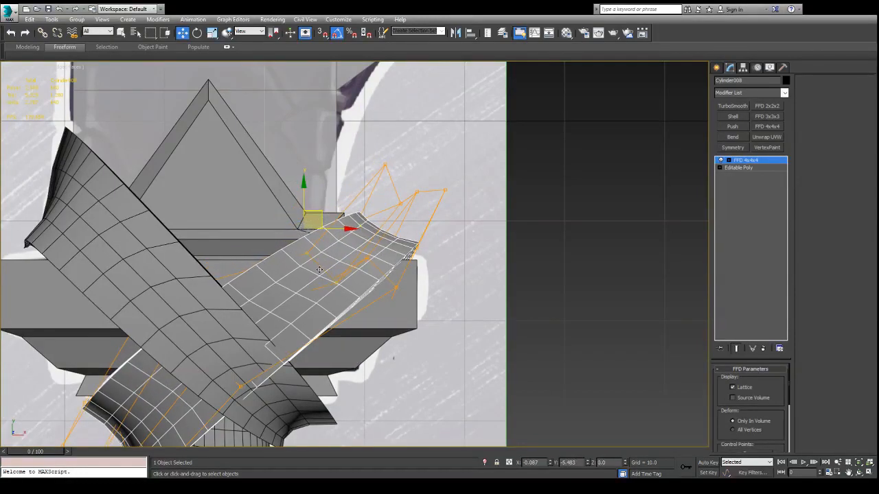
click(312, 271)
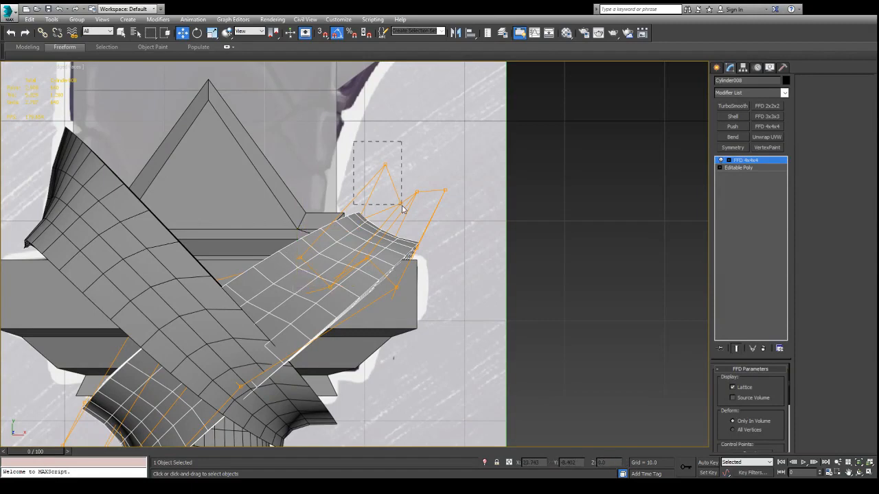
Move the pair of inner-edge end FFD points at the band's upper end to about X 20.8, Y -6.2.
drag(408, 168, 389, 167)
scroll(388, 167, down, 5)
scroll(358, 155, up, 5)
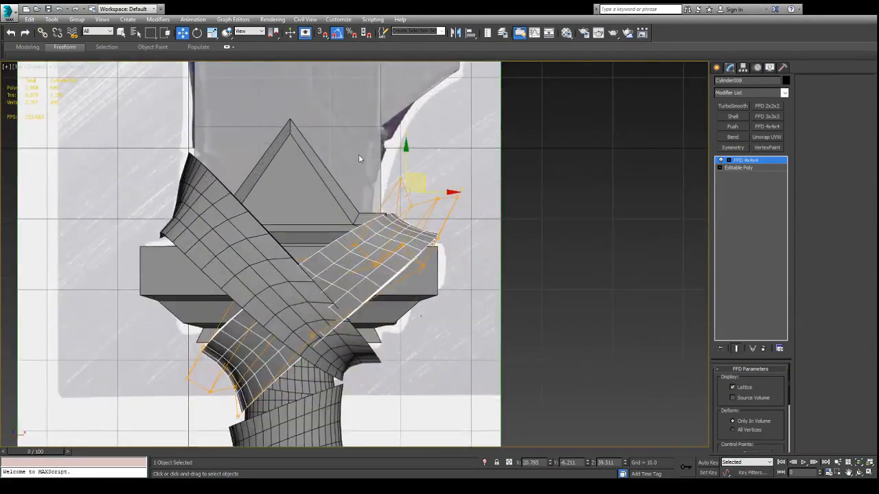
scroll(366, 168, down, 2)
scroll(365, 168, up, 3)
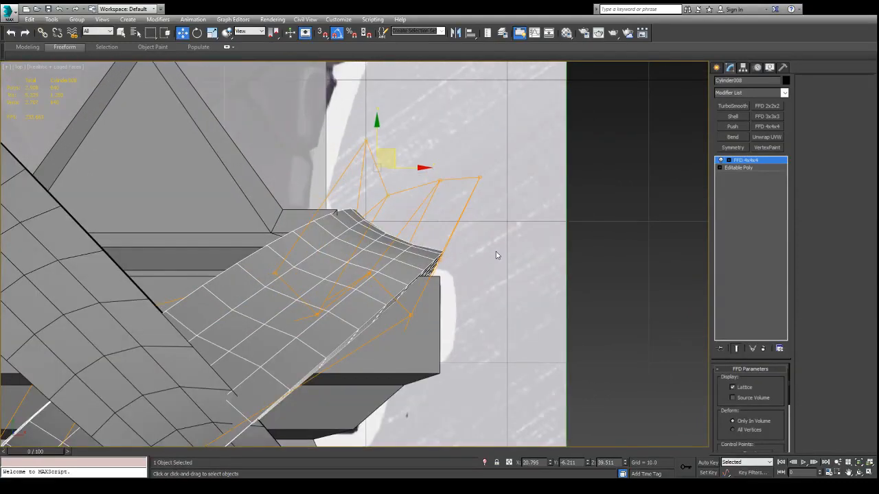
Try moving the outermost corner FFD point at the band's upper end to about X 27.3, Y -8.2.
drag(493, 158, 457, 210)
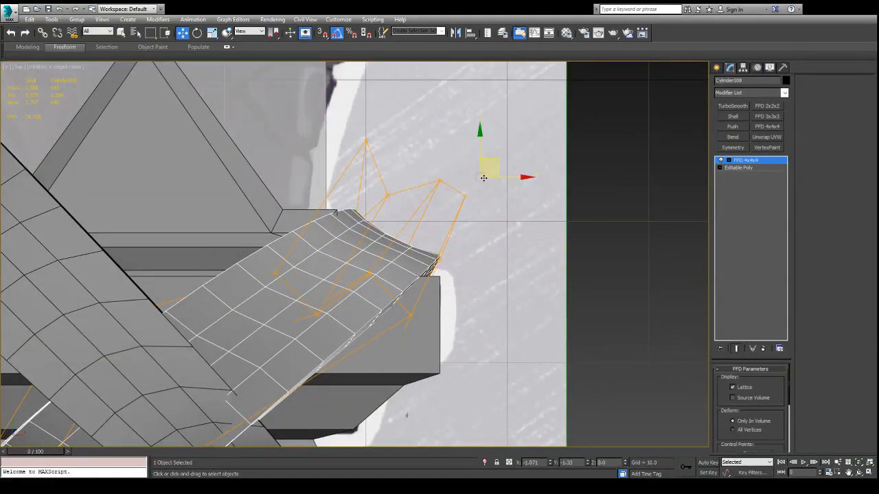
drag(495, 165, 484, 183)
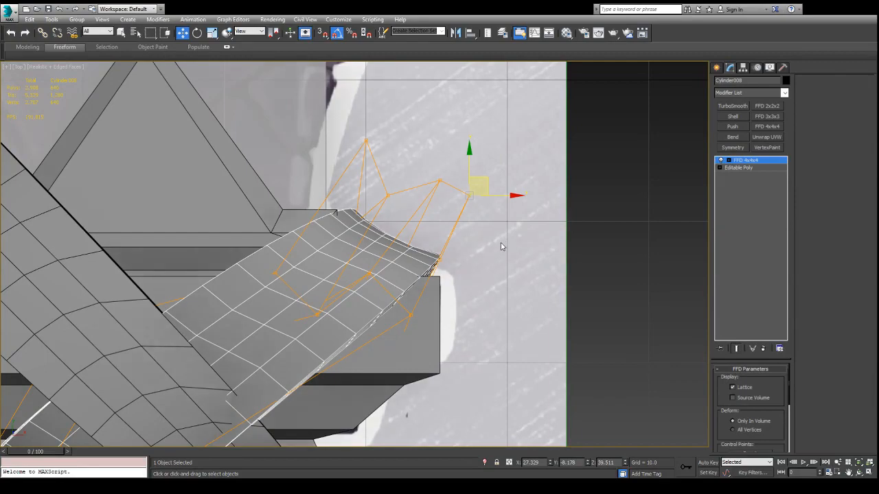
Adjust the inner corner FFD point of the band's upper end row to about X 21.6, Y -3.1.
alt+middle_drag(502, 245, 425, 270)
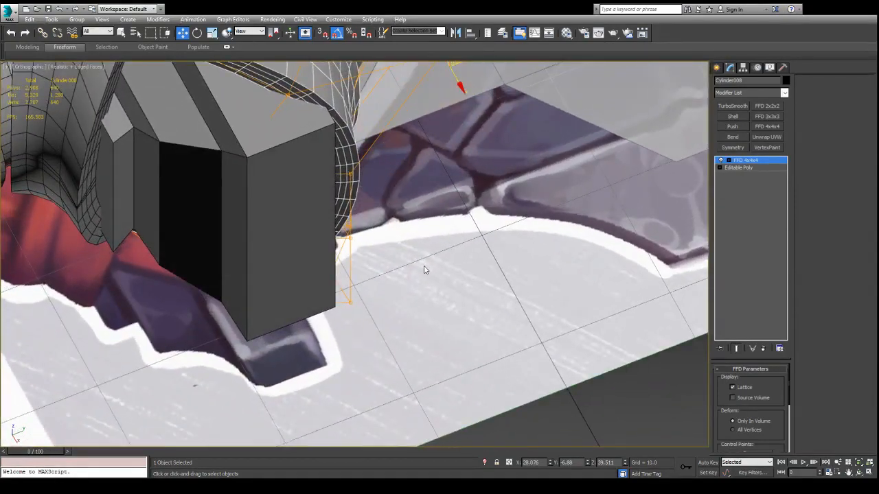
scroll(424, 269, down, 2)
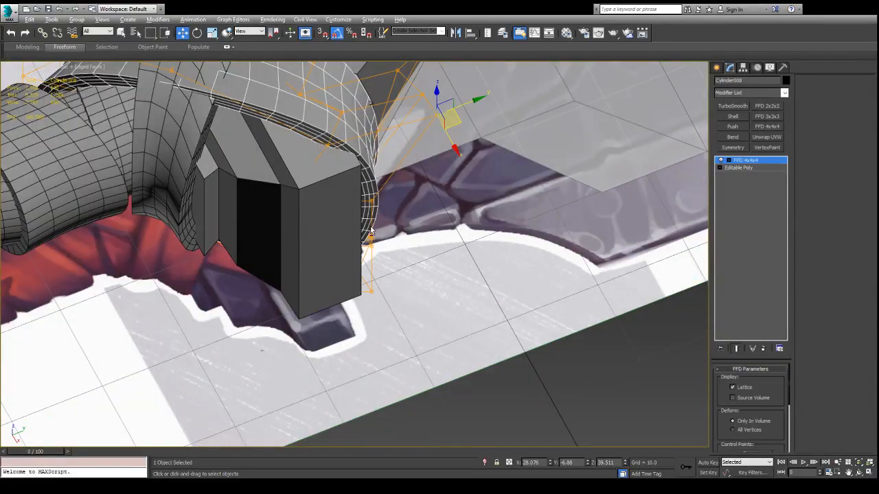
alt+middle_drag(371, 232, 357, 243)
scroll(357, 243, up, 3)
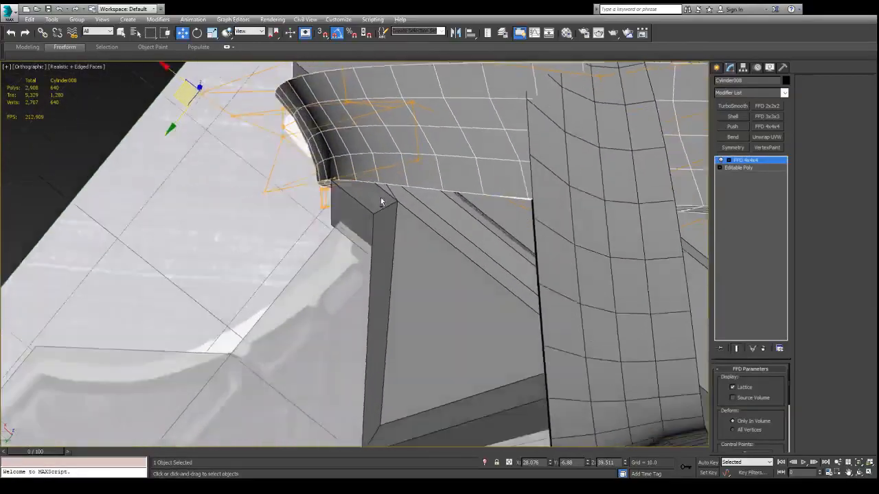
alt+middle_drag(381, 197, 440, 192)
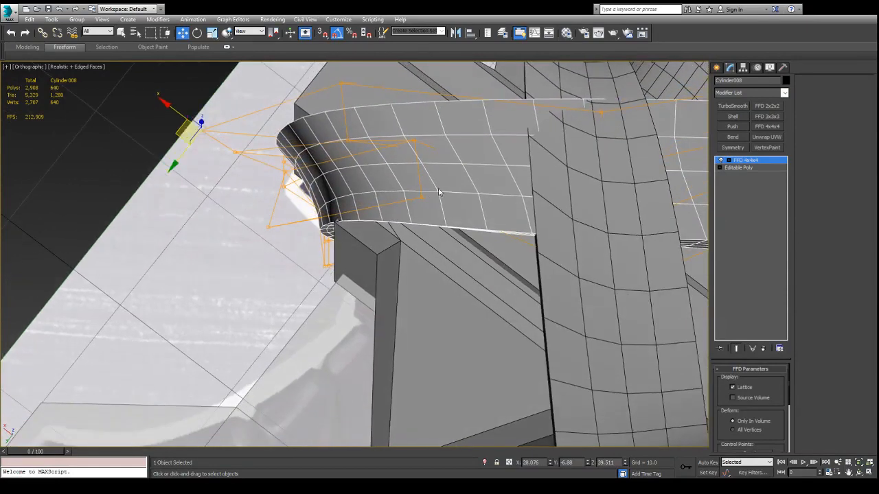
click(415, 198)
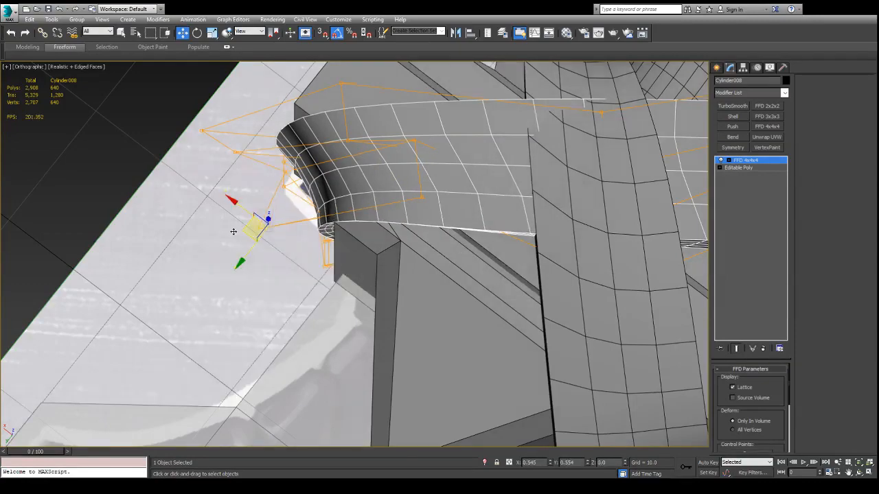
alt+middle_drag(244, 230, 323, 269)
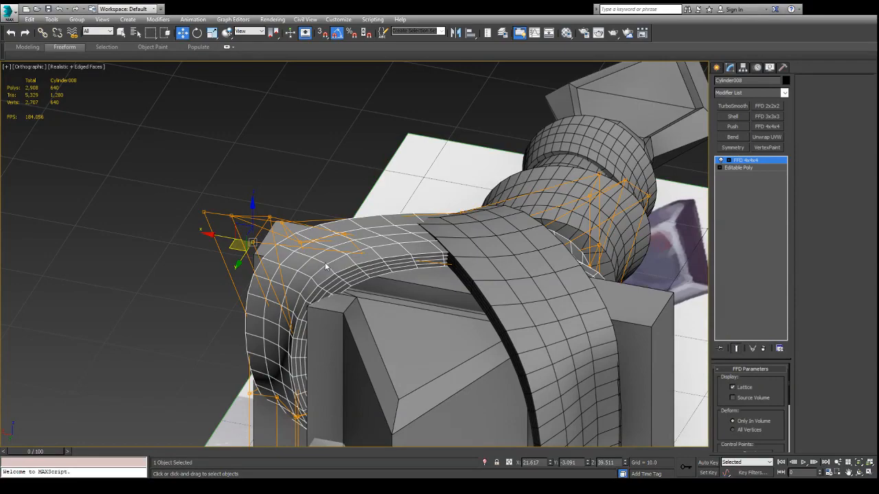
Examine the band's fit around the guard and handle from several angles against the reference art.
alt+middle_drag(350, 198, 430, 229)
scroll(387, 259, up, 4)
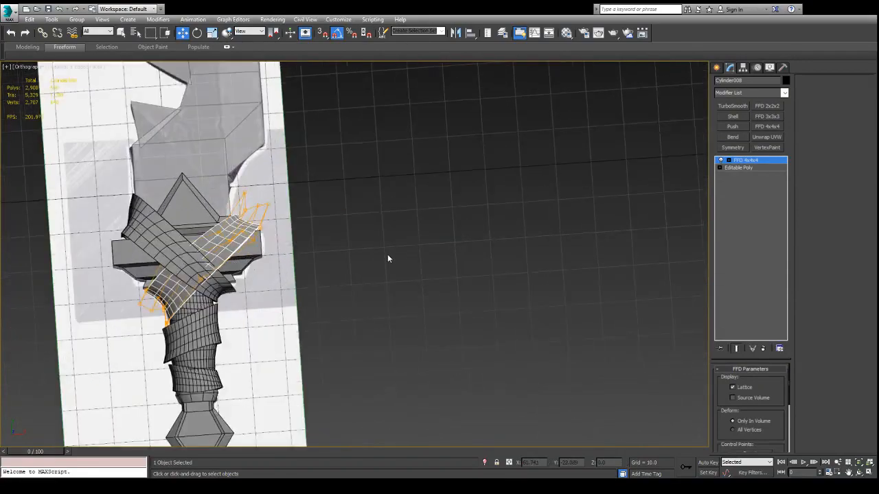
alt+middle_drag(364, 245, 513, 252)
scroll(414, 263, up, 5)
middle_drag(459, 296, 443, 171)
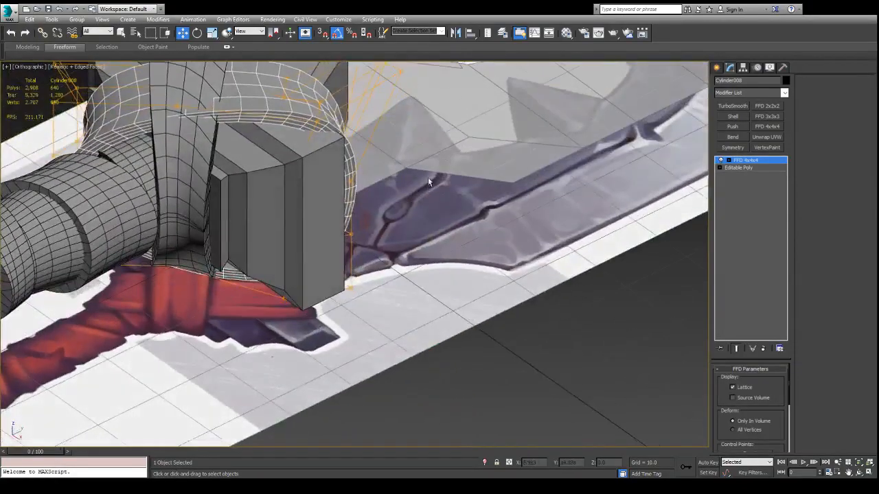
alt+middle_drag(427, 177, 503, 240)
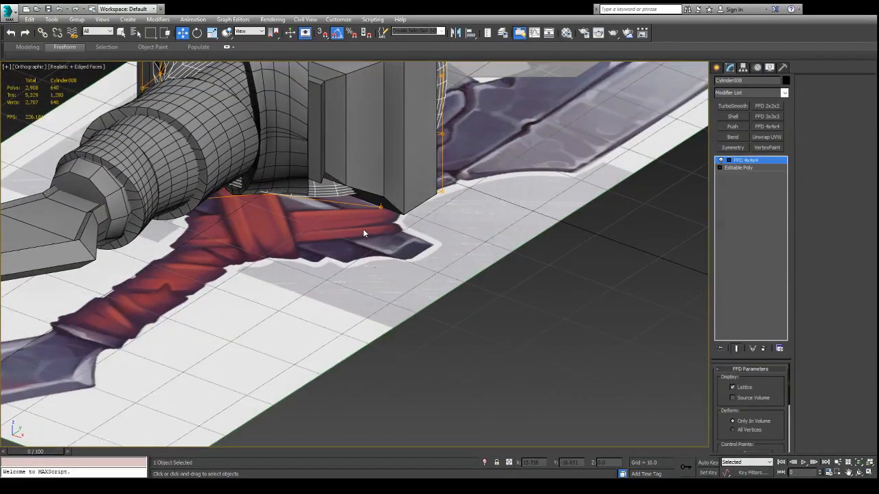
scroll(305, 238, down, 5)
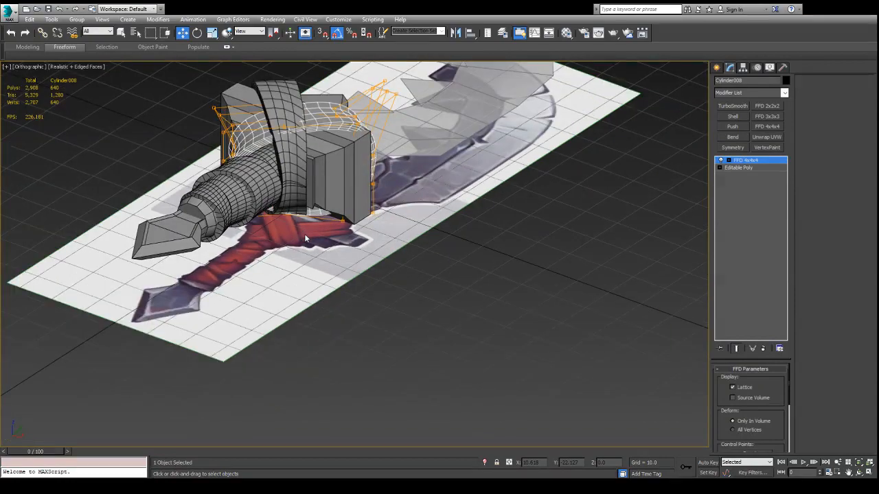
alt+middle_drag(345, 249, 349, 302)
scroll(350, 226, up, 5)
Lower the raised FFD control near the crossing of the two bands to about Z 28.5.
alt+middle_drag(352, 182, 297, 200)
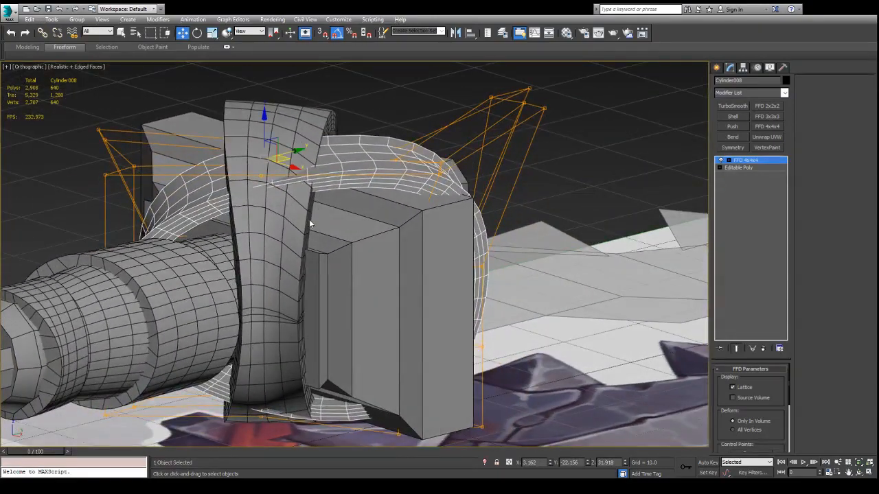
drag(270, 135, 263, 142)
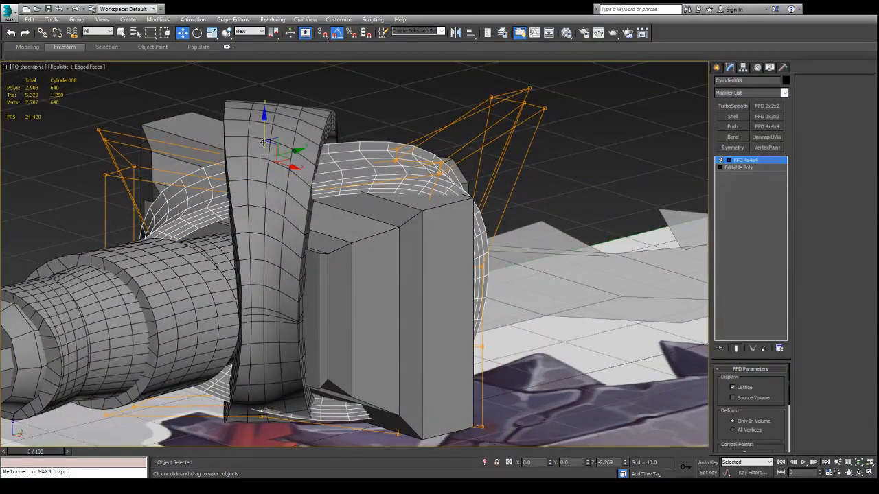
mouse_move(388, 145)
alt+middle_down()
mouse_move(314, 142)
mouse_move(340, 133)
mouse_move(376, 140)
alt+middle_up()
drag(263, 139, 263, 147)
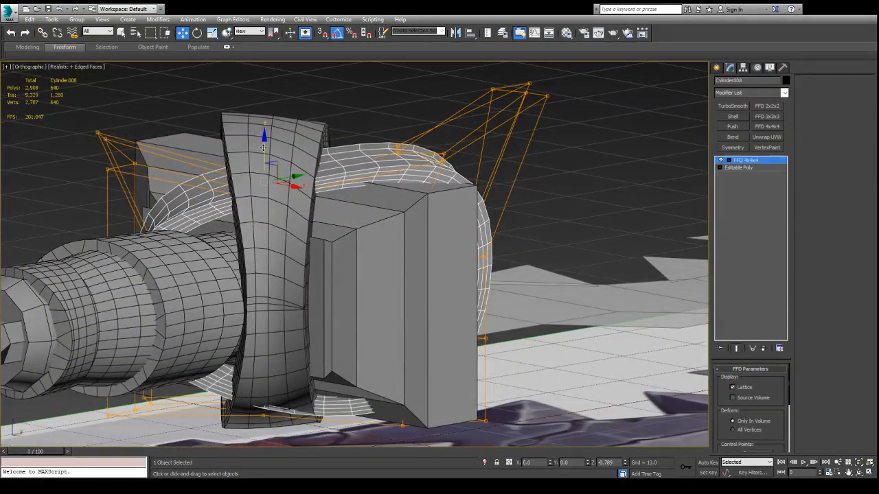
alt+middle_drag(262, 150, 364, 146)
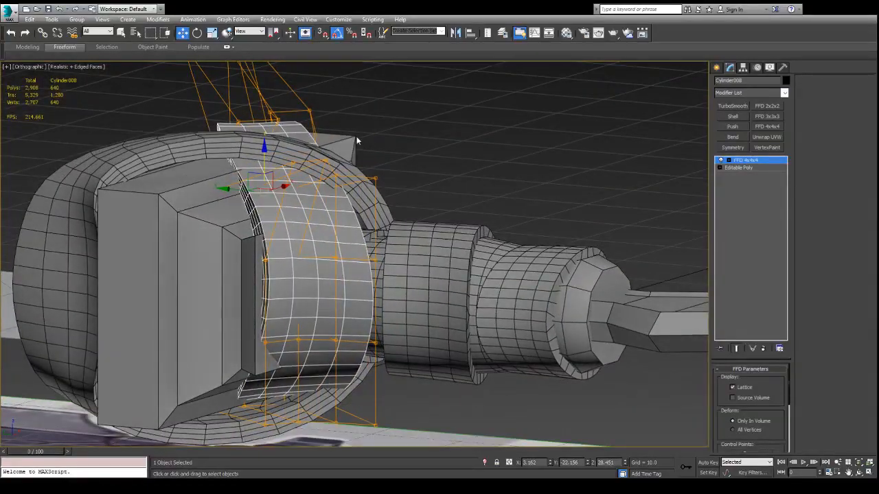
Isolate the band, raise the middle FFD points near the crossing, and refine them to about Z 31.6 with the whole sword shown.
key(alt+q)
alt+middle_drag(254, 143, 307, 165)
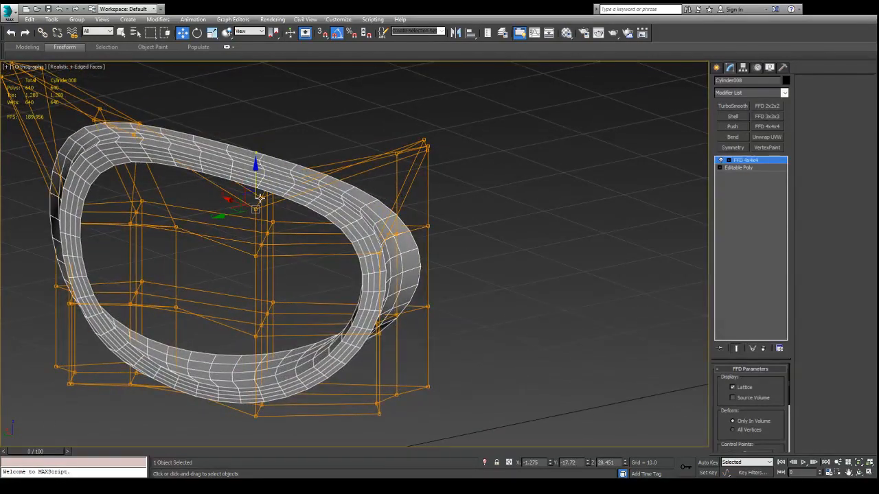
alt+middle_drag(262, 199, 222, 189)
drag(260, 164, 257, 144)
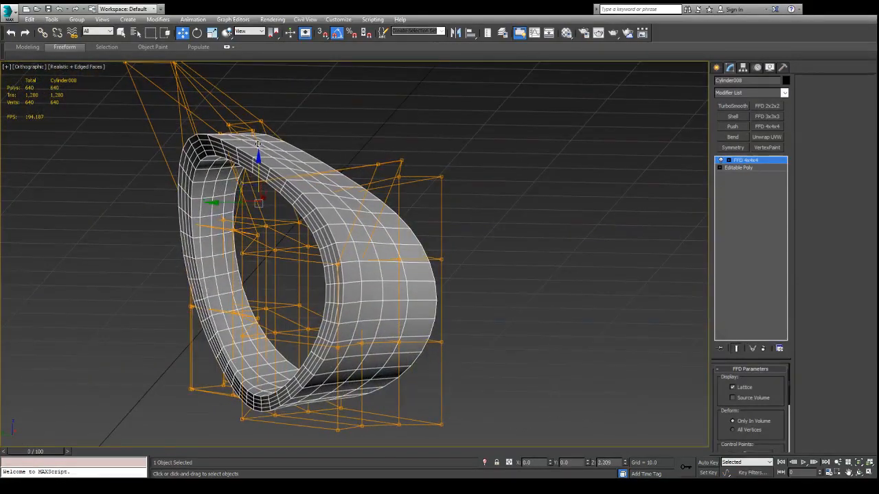
key(alt+q)
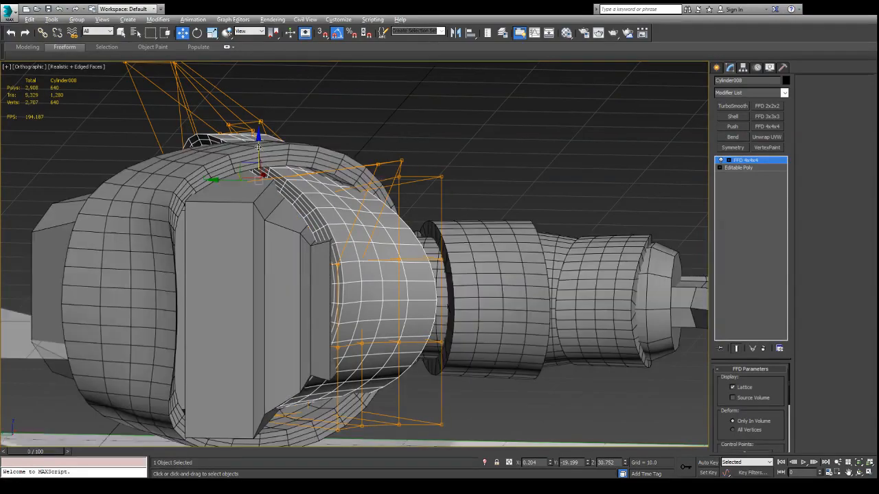
alt+middle_drag(289, 145, 353, 235)
scroll(200, 157, down, 4)
scroll(268, 221, down, 3)
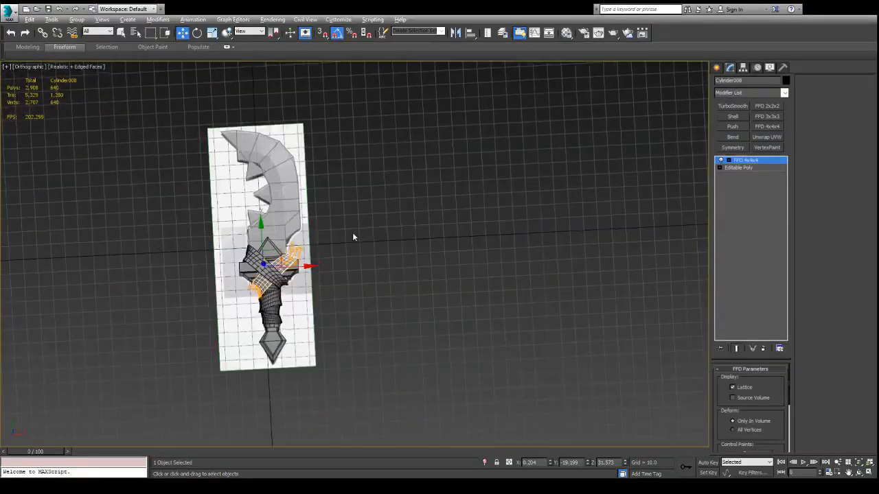
Isolate the band, move the inner FFD point near its guard end to about X 22.3, Y -14.6, and show the whole sword again.
scroll(358, 227, up, 6)
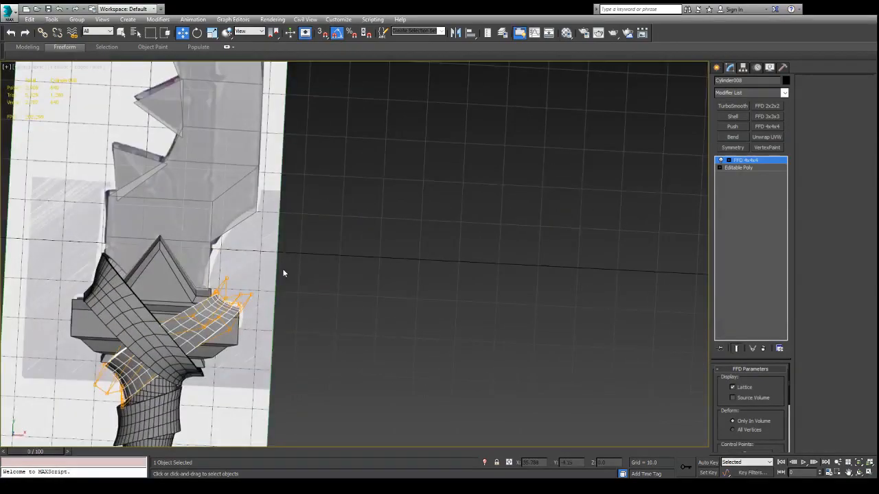
middle_drag(285, 268, 359, 198)
scroll(269, 238, up, 5)
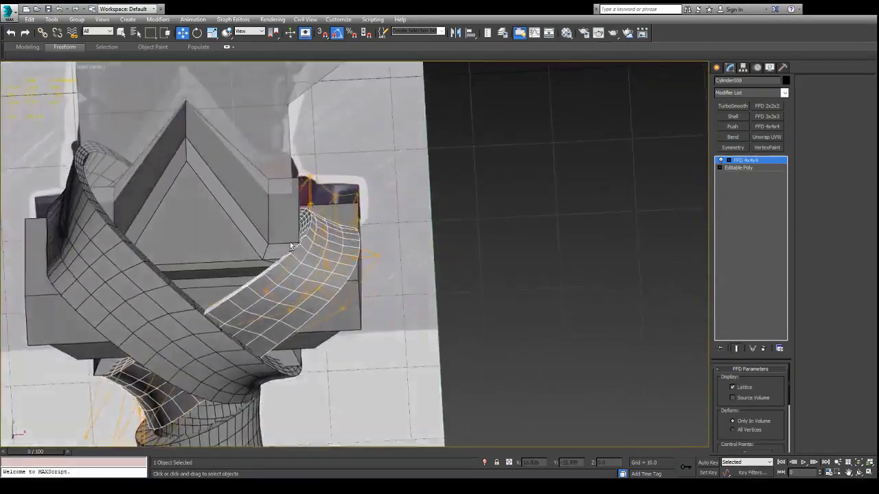
alt+middle_drag(291, 246, 315, 170)
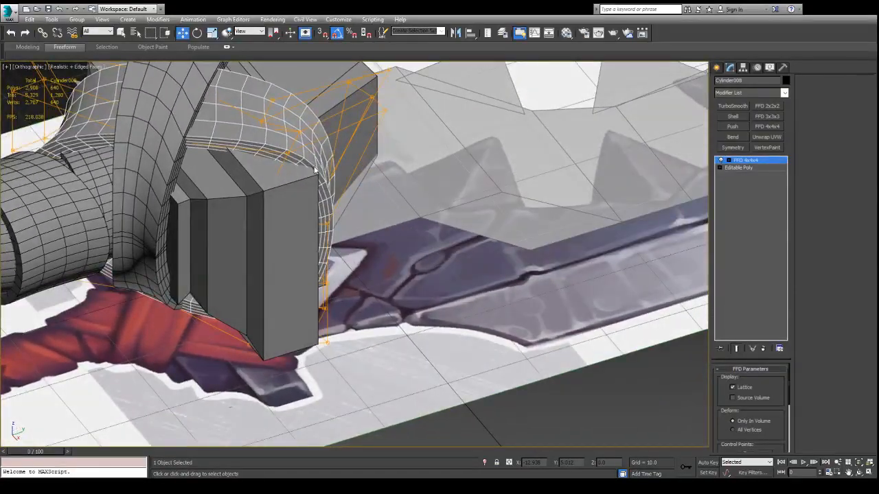
key(alt+q)
scroll(309, 192, up, 6)
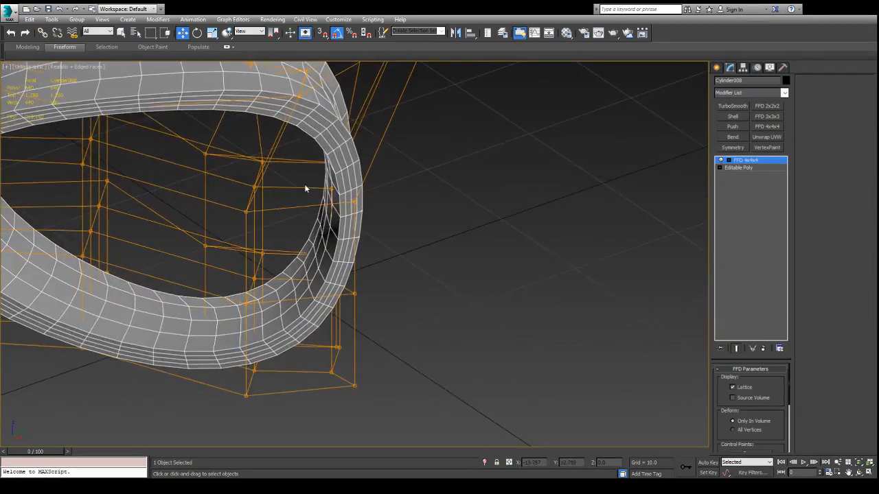
alt+middle_drag(246, 211, 213, 217)
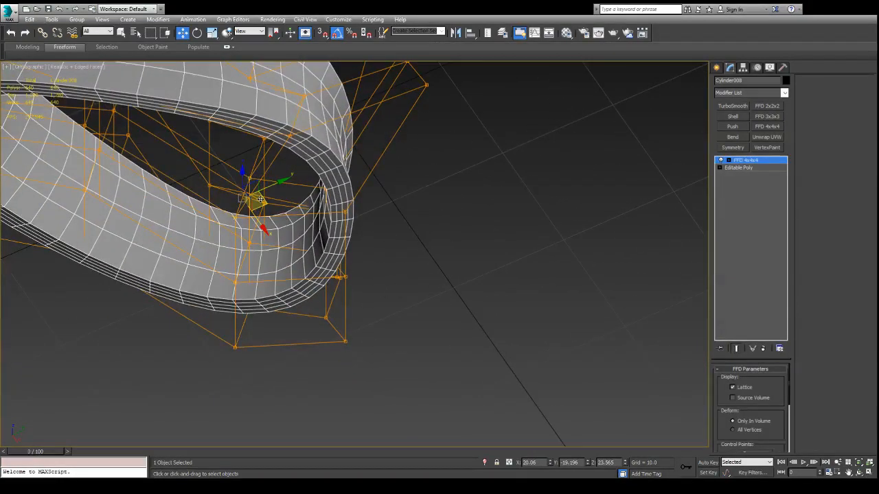
drag(260, 200, 325, 197)
alt+middle_drag(416, 239, 410, 217)
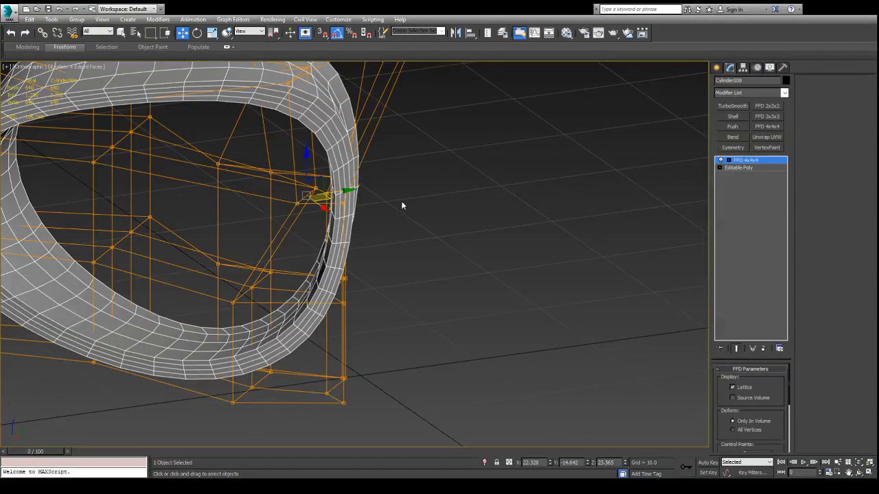
key(alt+q)
Pull the upper FFD point beside the guard's corner outward to about X 27.0, Y -12.0, keeping it at Z 33.5.
alt+middle_drag(382, 200, 327, 179)
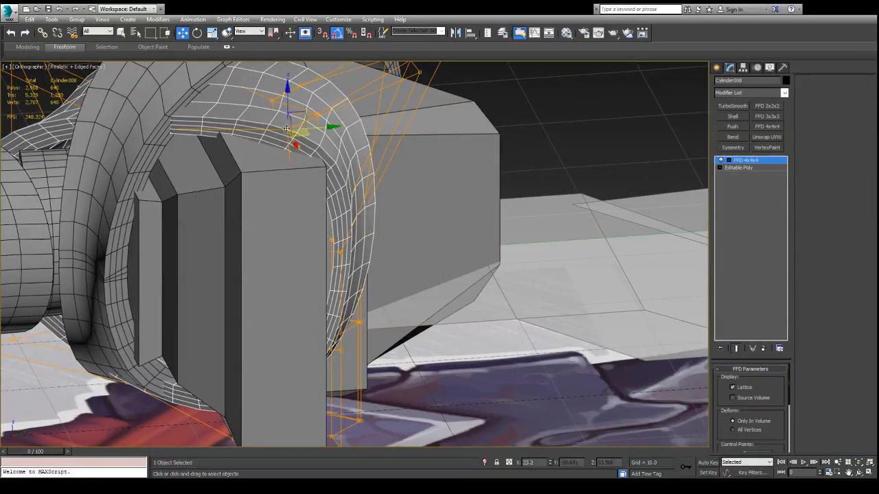
drag(304, 132, 372, 147)
alt+middle_drag(371, 146, 473, 329)
scroll(318, 181, down, 4)
alt+middle_drag(472, 297, 369, 218)
scroll(368, 218, up, 2)
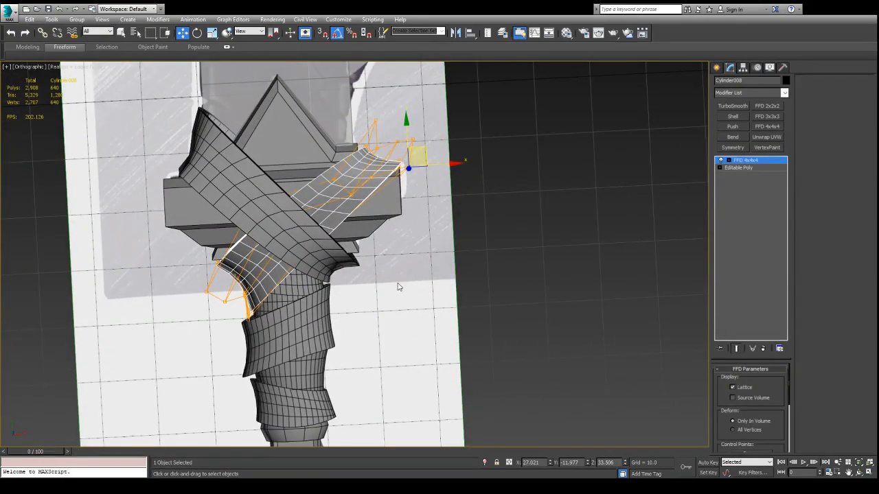
Collapse the modifier stacks of the handle wraps and both crossing bands to Editable Poly, and clear the selection.
click(295, 200)
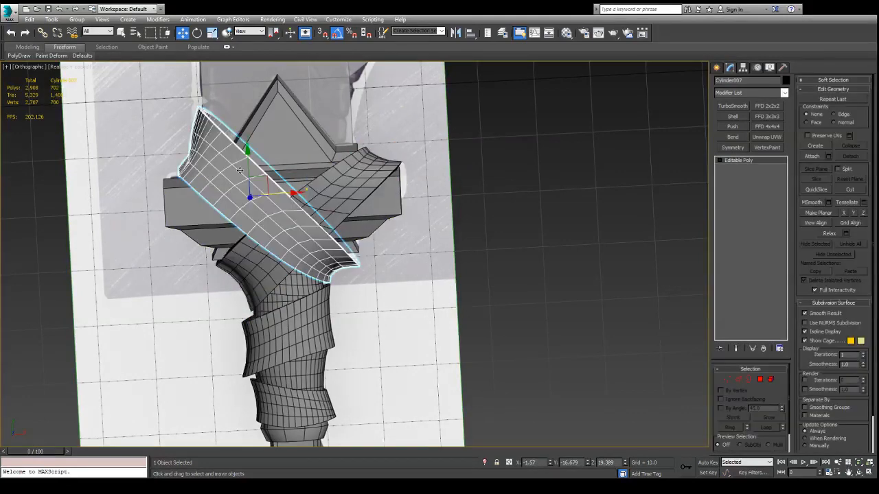
click(268, 292)
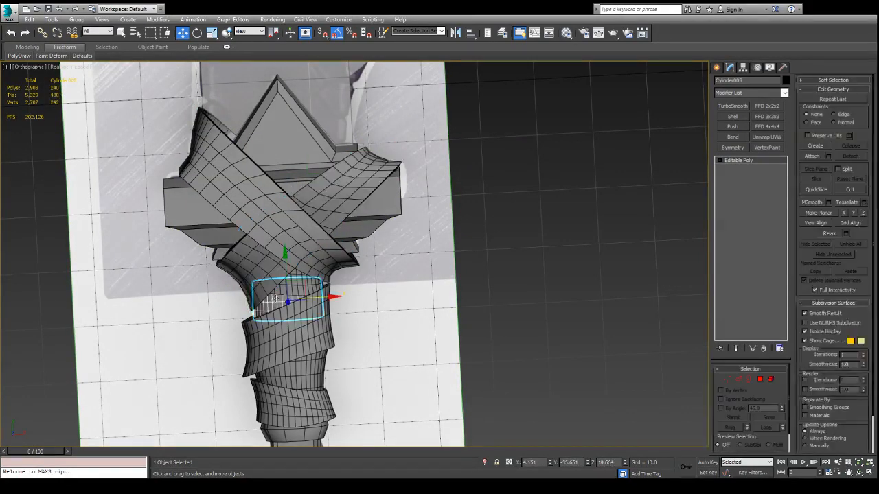
click(295, 287)
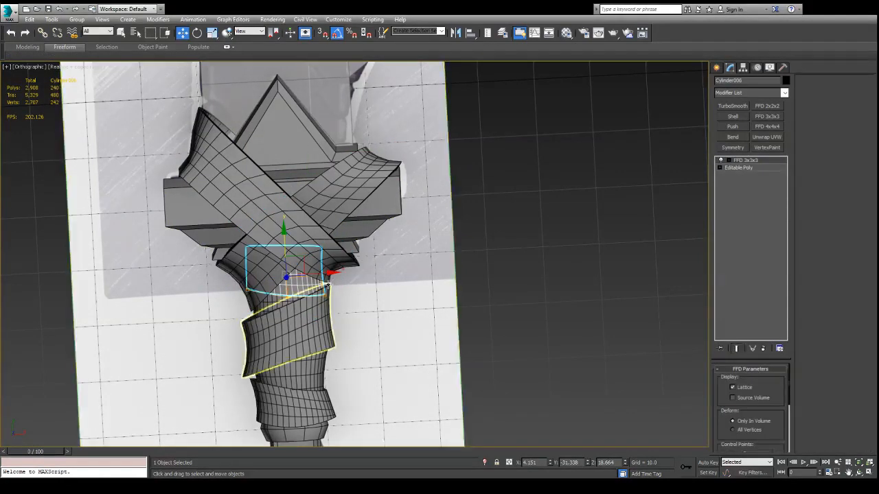
click(311, 331)
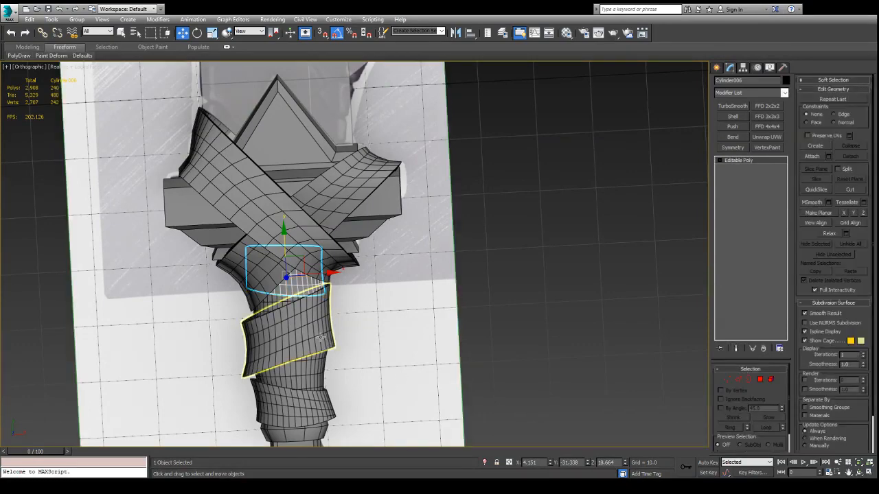
click(288, 391)
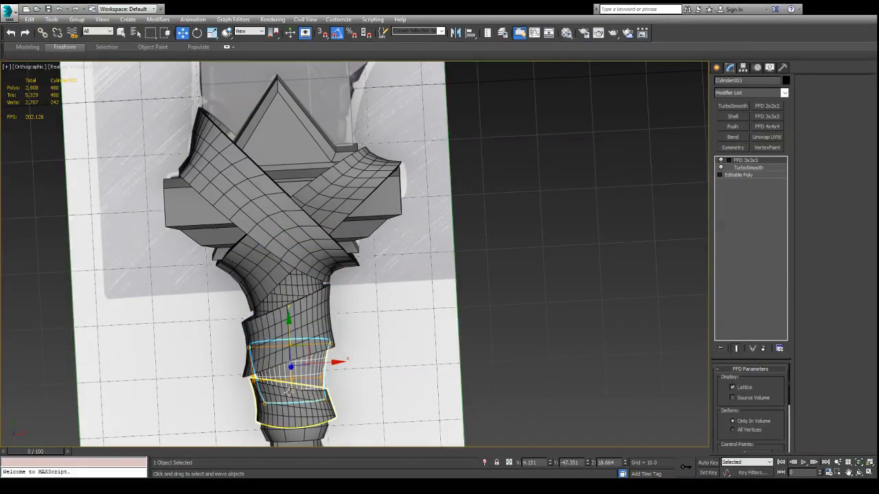
click(279, 393)
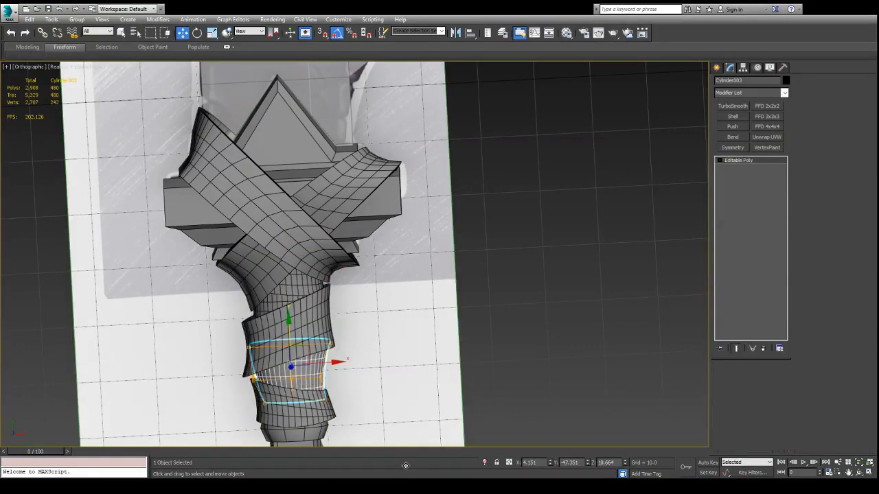
click(279, 406)
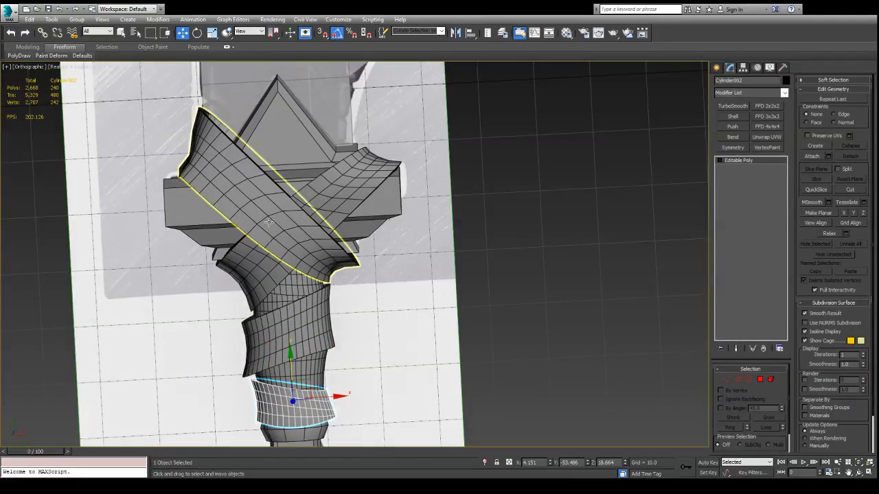
click(288, 209)
click(333, 193)
click(565, 172)
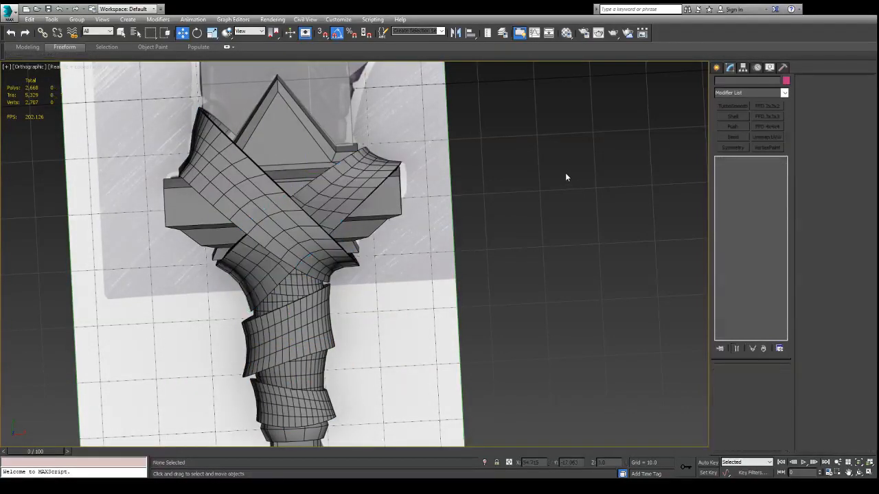
Add a Symmetry modifier to the crossing band that runs beneath the other one, mirrored on the Y axis with Flip enabled.
scroll(557, 171, down, 3)
middle_drag(548, 168, 429, 256)
scroll(419, 252, up, 4)
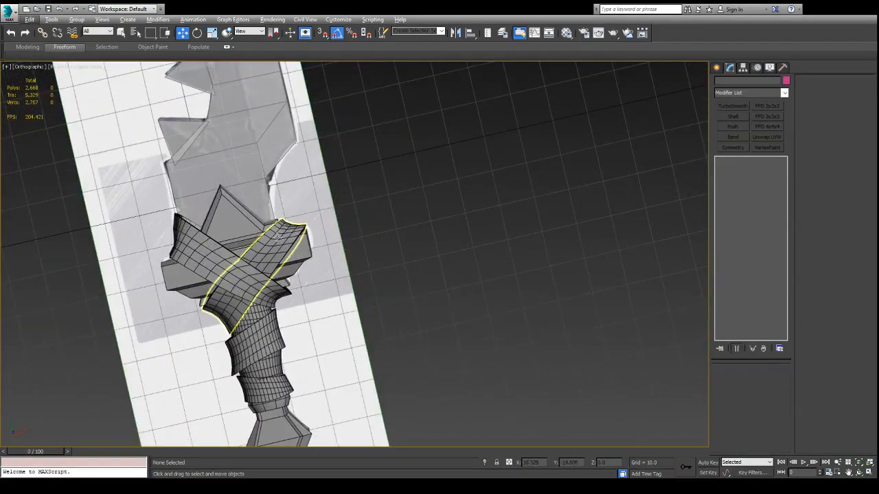
click(254, 264)
scroll(360, 246, up, 3)
alt+middle_drag(309, 214, 292, 163)
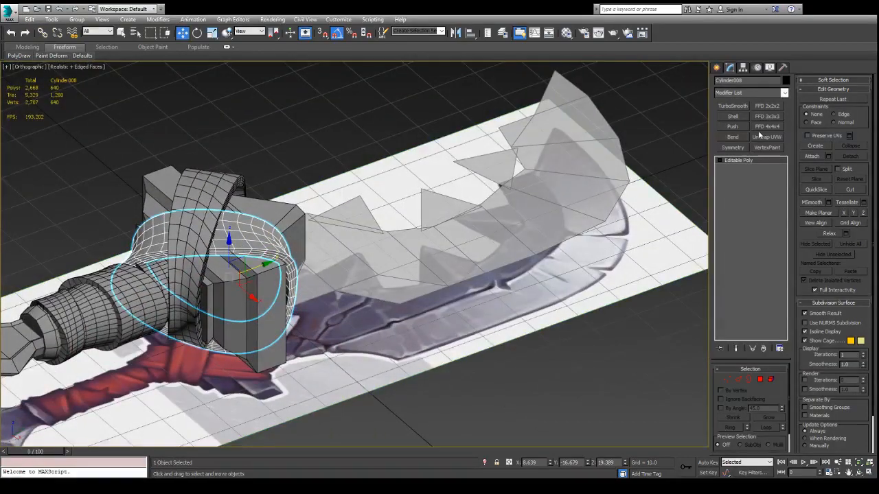
click(733, 148)
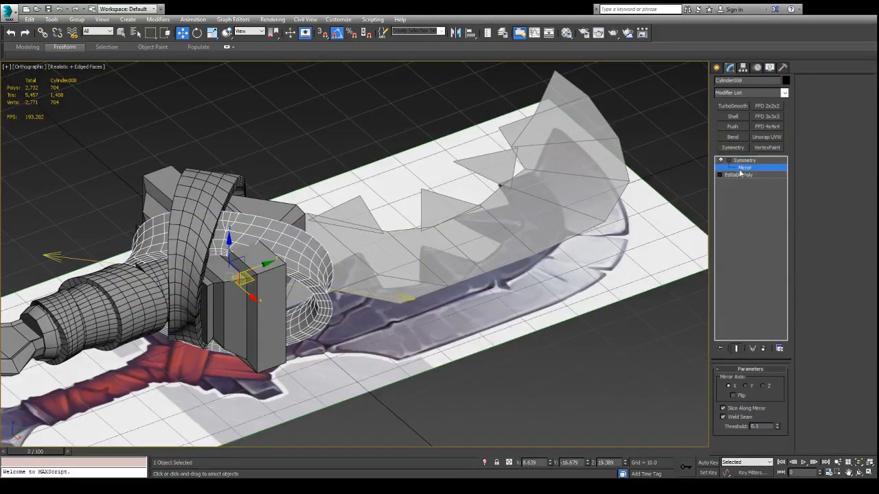
click(745, 387)
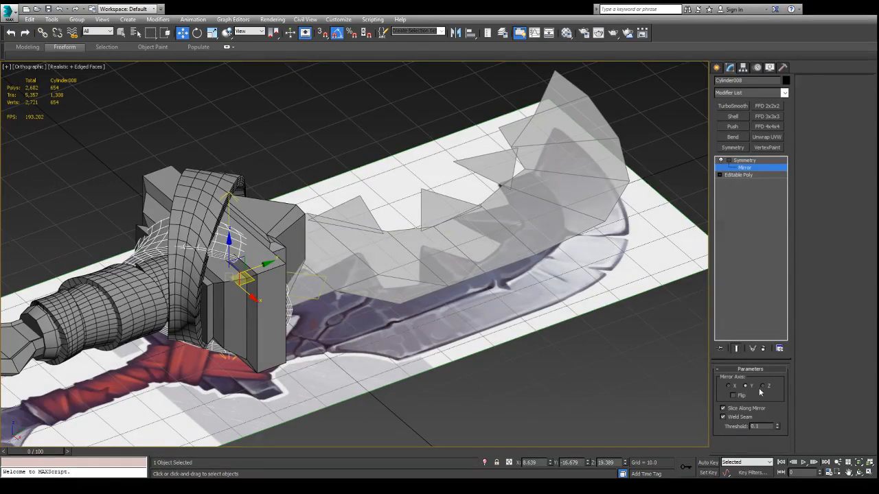
click(762, 386)
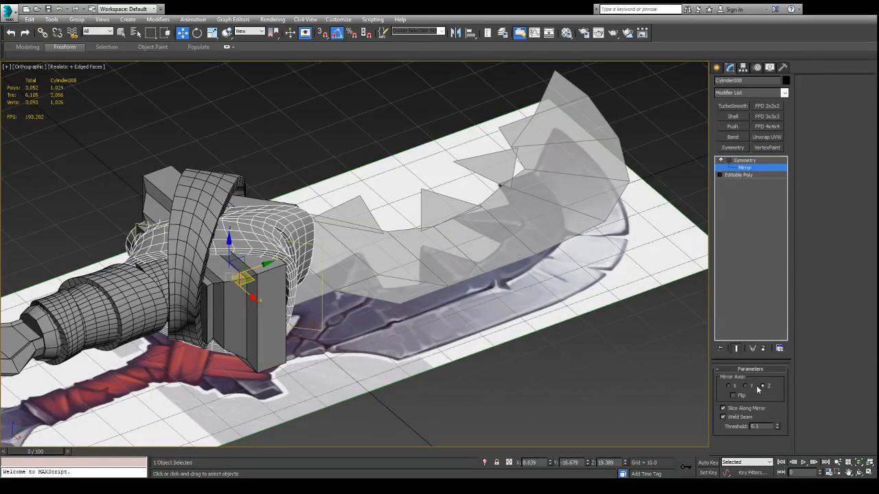
click(746, 386)
click(733, 396)
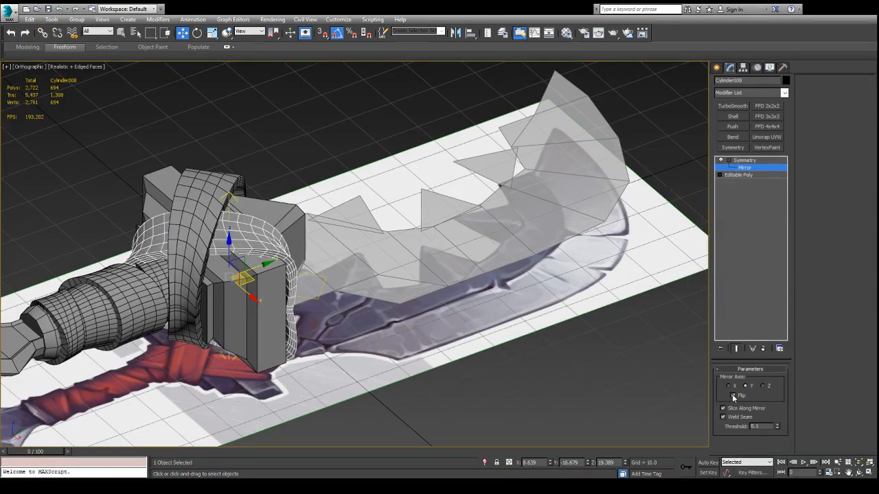
Lower the band's Symmetry mirror plane to about Z 19.0 and collapse the band to Editable Poly.
alt+middle_drag(474, 315, 298, 232)
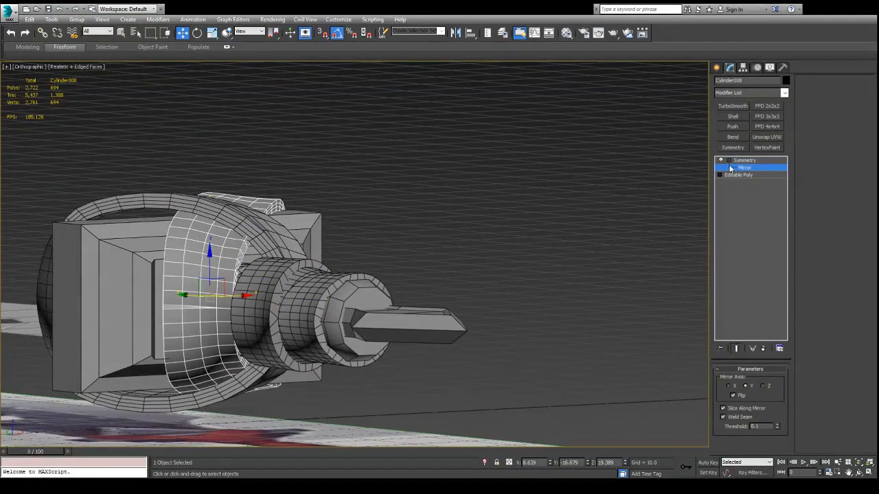
alt+middle_drag(309, 197, 152, 203)
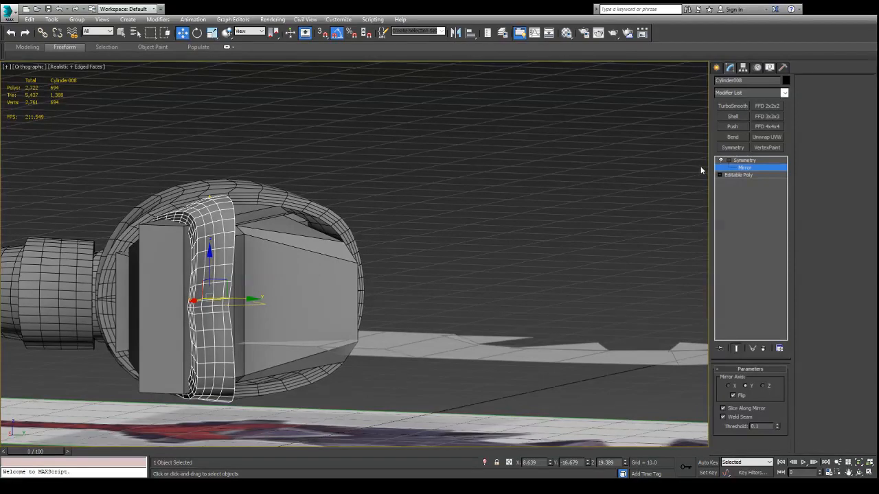
drag(209, 256, 210, 260)
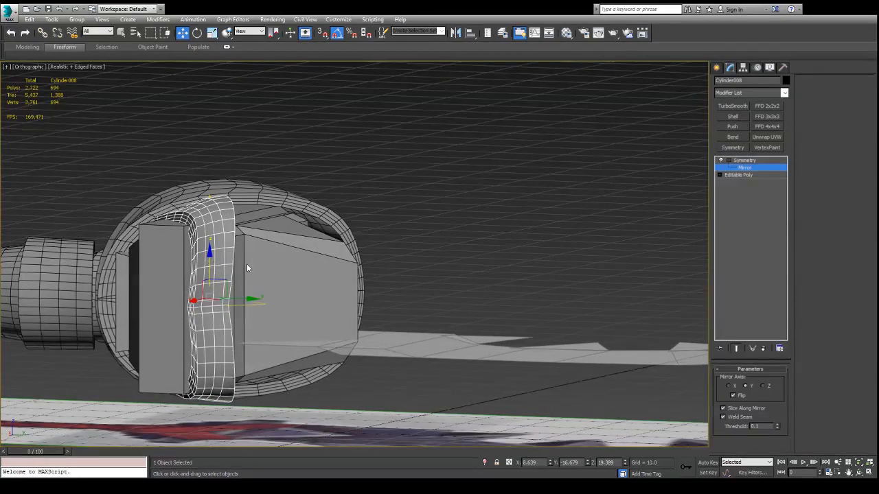
mouse_move(247, 264)
alt+middle_down()
mouse_move(251, 247)
mouse_move(269, 249)
mouse_move(256, 260)
alt+middle_up()
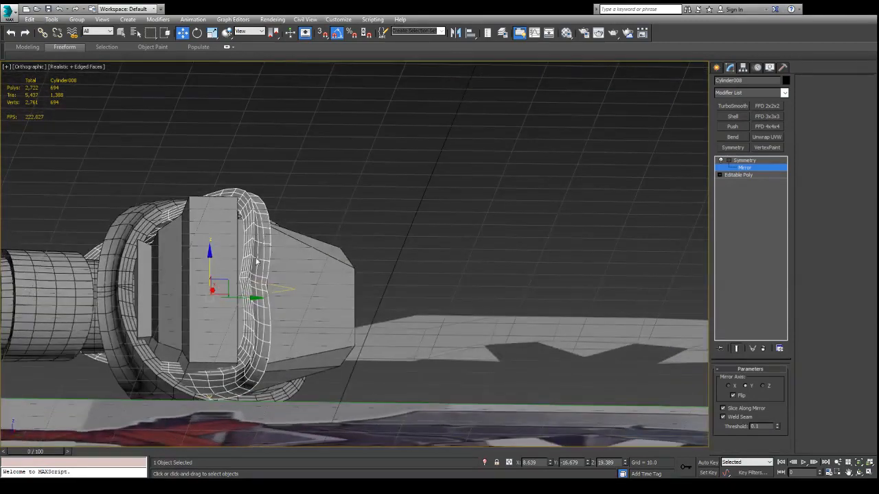
drag(209, 257, 210, 261)
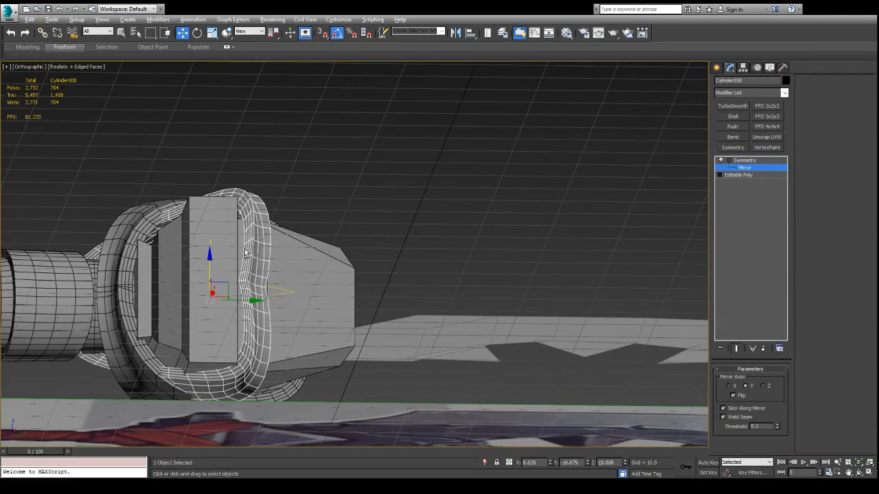
mouse_move(245, 254)
alt+middle_down()
mouse_move(344, 254)
mouse_move(361, 267)
mouse_move(349, 306)
mouse_move(279, 285)
mouse_move(257, 265)
mouse_move(225, 261)
mouse_move(228, 250)
alt+middle_up()
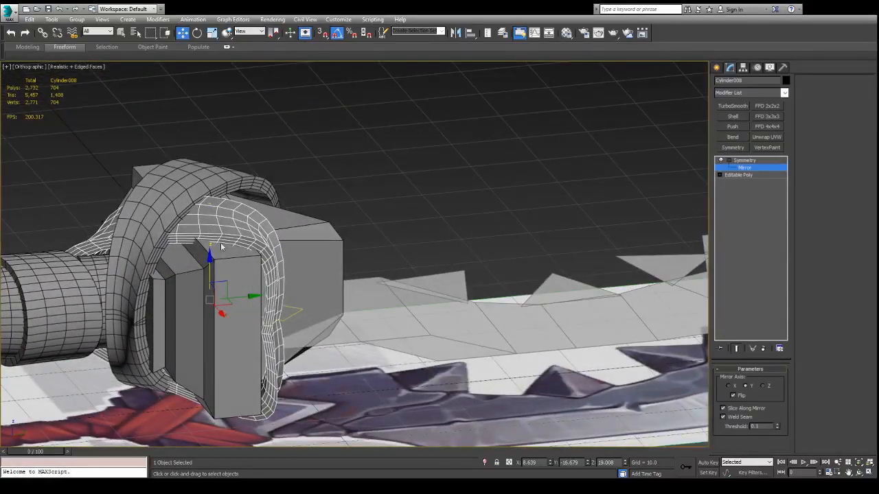
key(ctrl+z)
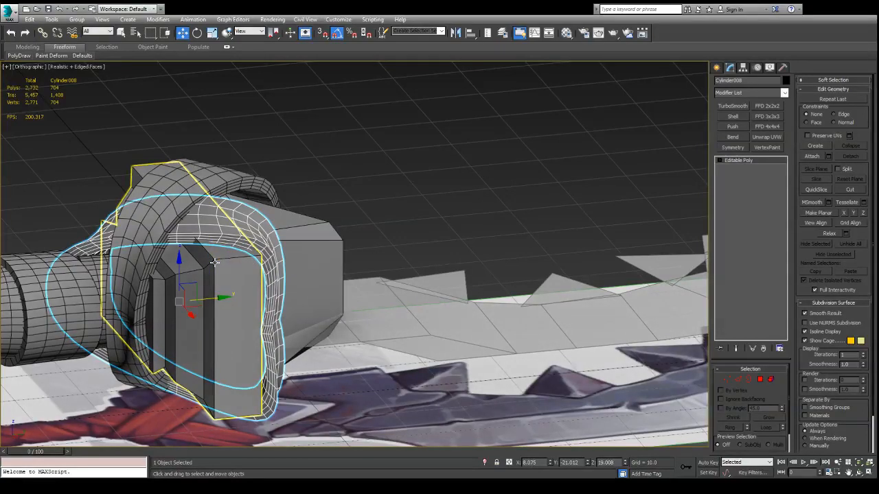
Raise the mirrored band to about Z 19.3 so it sits evenly around the guard.
alt+middle_drag(220, 254, 208, 251)
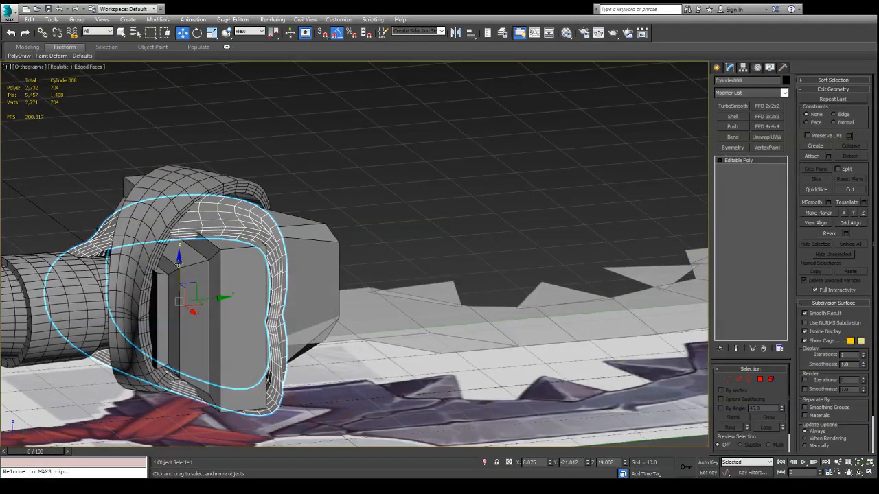
drag(178, 260, 179, 261)
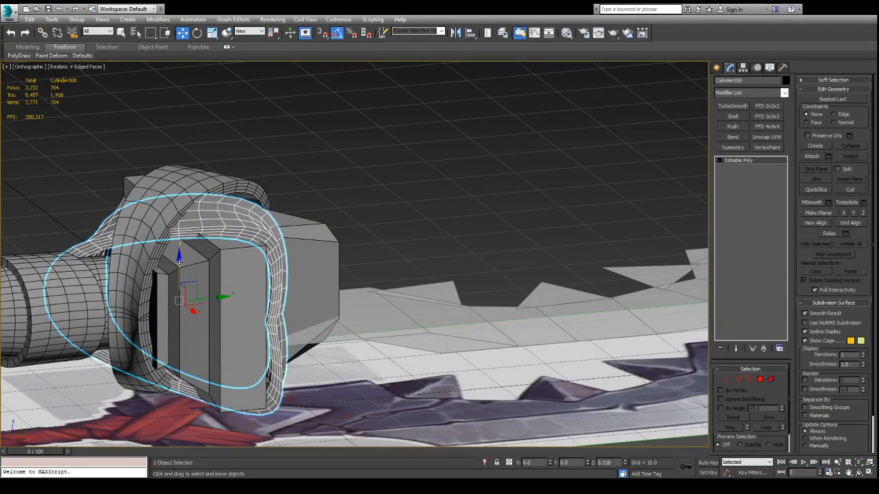
alt+middle_drag(179, 260, 188, 244)
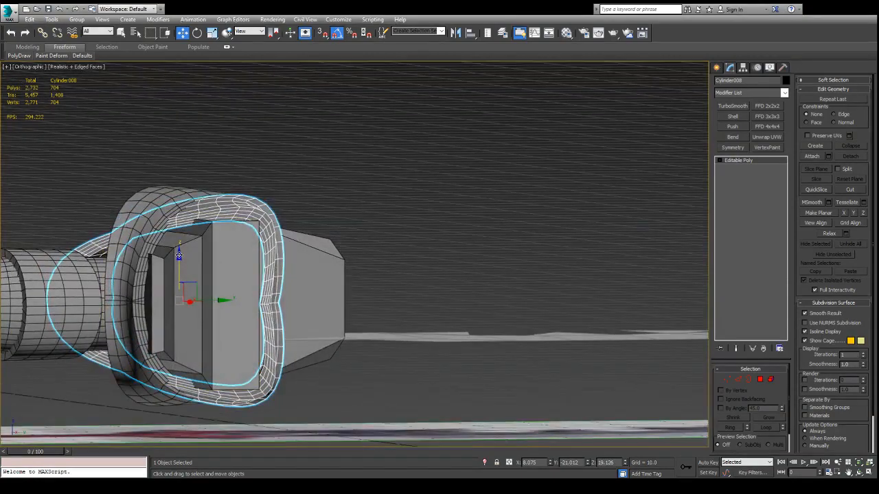
drag(178, 254, 179, 253)
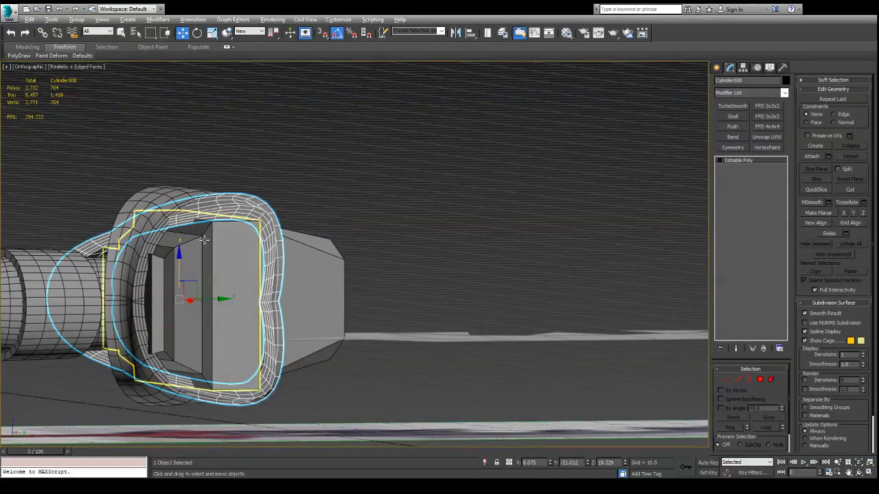
Examine the wrapped guard and handle in perspective from several sides, with and without edged faces.
alt+middle_drag(204, 240, 379, 231)
scroll(187, 213, down, 7)
key(p)
scroll(295, 185, down, 4)
alt+middle_drag(303, 192, 410, 284)
click(411, 275)
scroll(296, 263, up, 10)
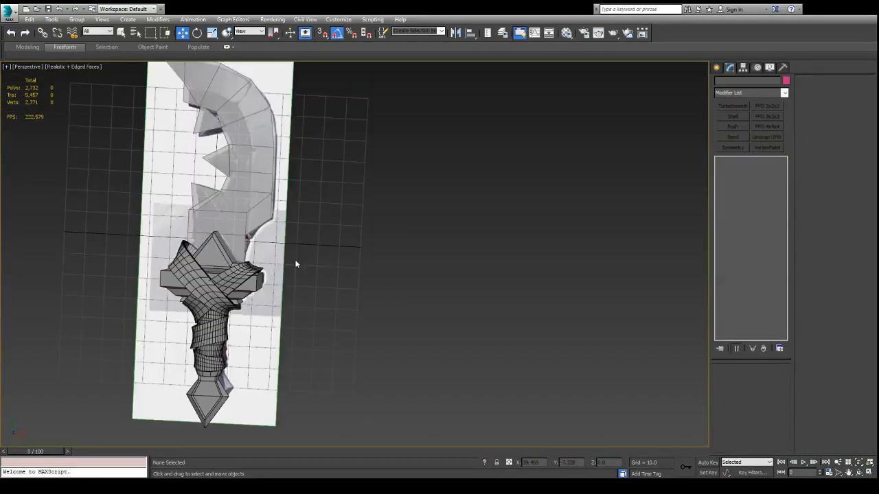
scroll(363, 220, down, 4)
alt+middle_drag(369, 227, 380, 243)
key(F4)
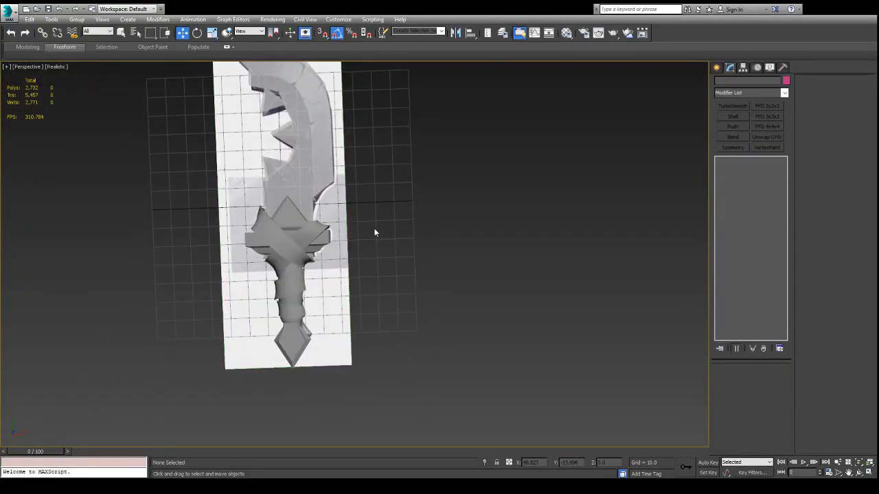
scroll(344, 275, up, 6)
alt+middle_drag(318, 322, 431, 315)
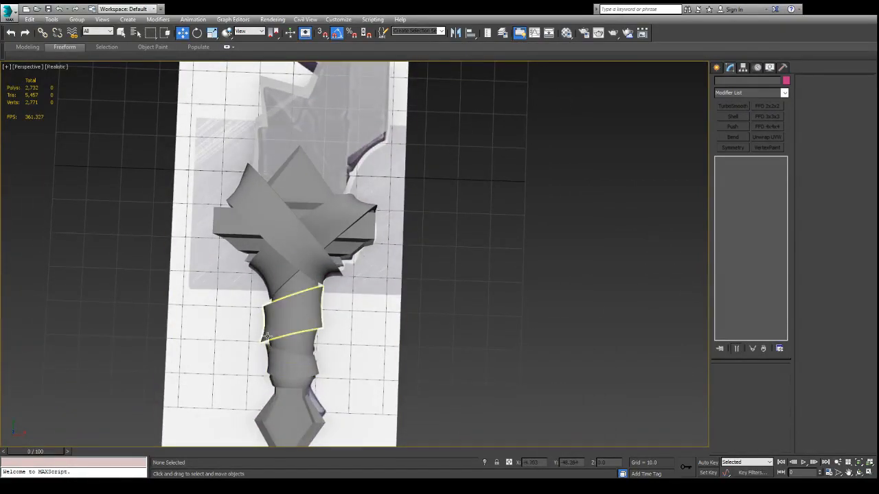
scroll(446, 288, down, 3)
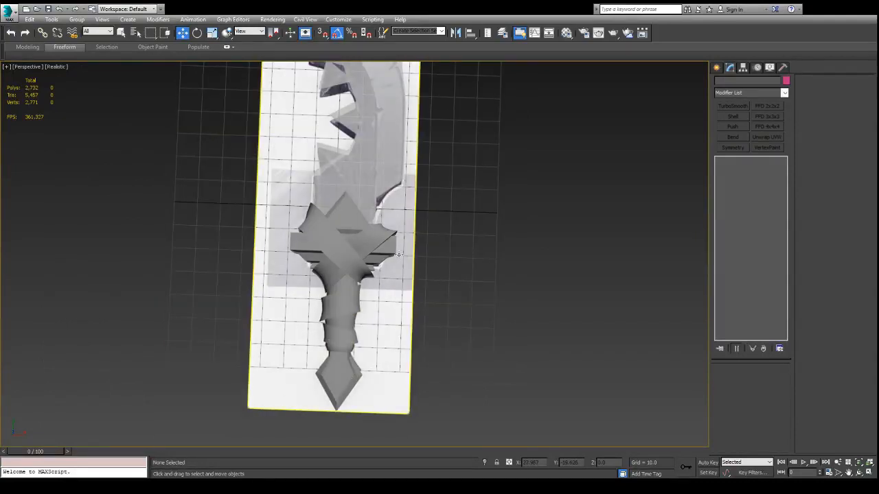
alt+middle_drag(398, 255, 443, 273)
key(F4)
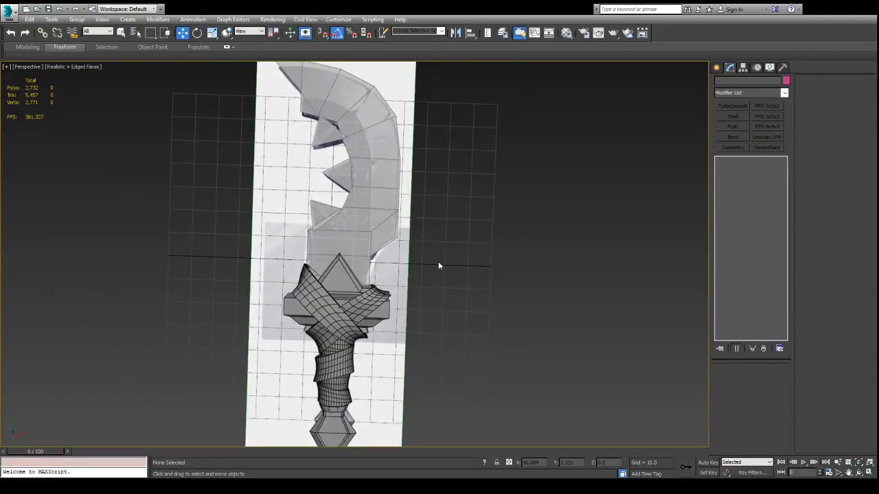
alt+middle_drag(442, 327, 508, 256)
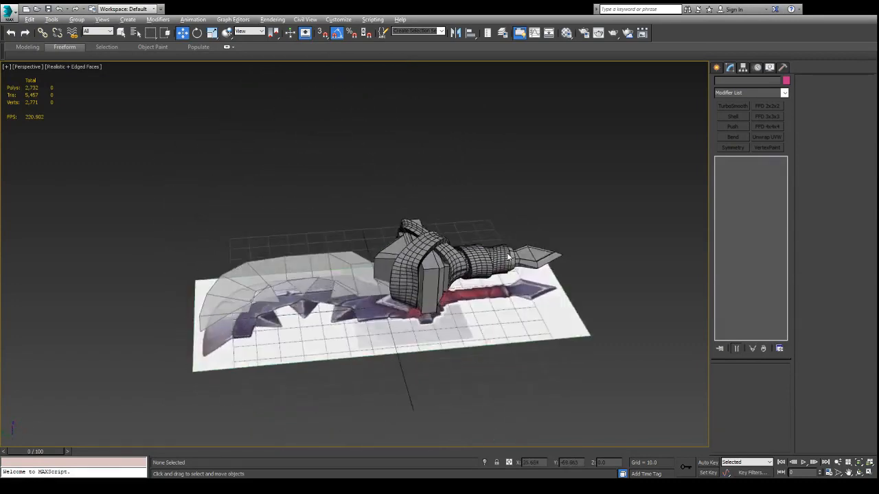
Select the blade plane, examine how it meets the guard and matches the reference image, and clear the selection.
click(312, 268)
scroll(323, 282, up, 3)
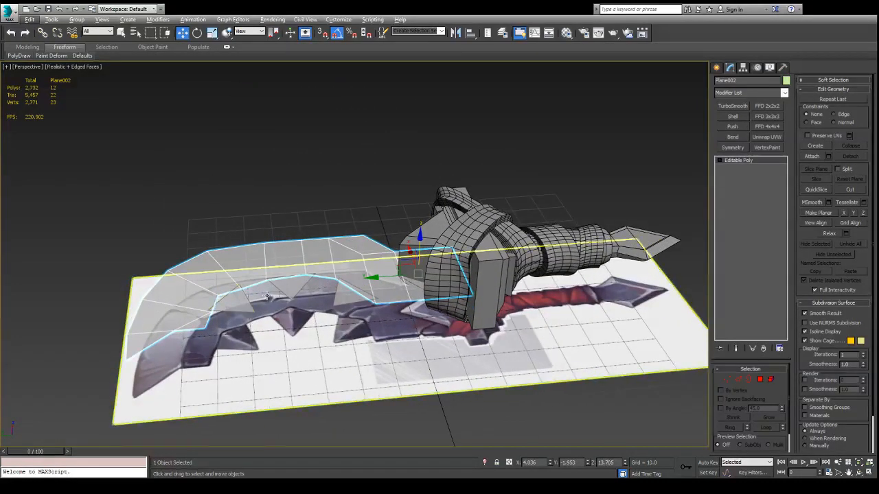
scroll(371, 306, up, 3)
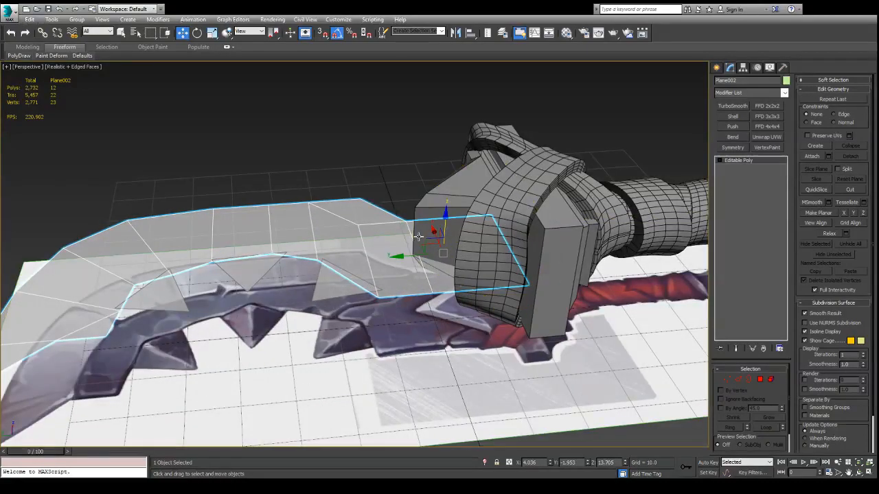
alt+middle_drag(372, 307, 329, 204)
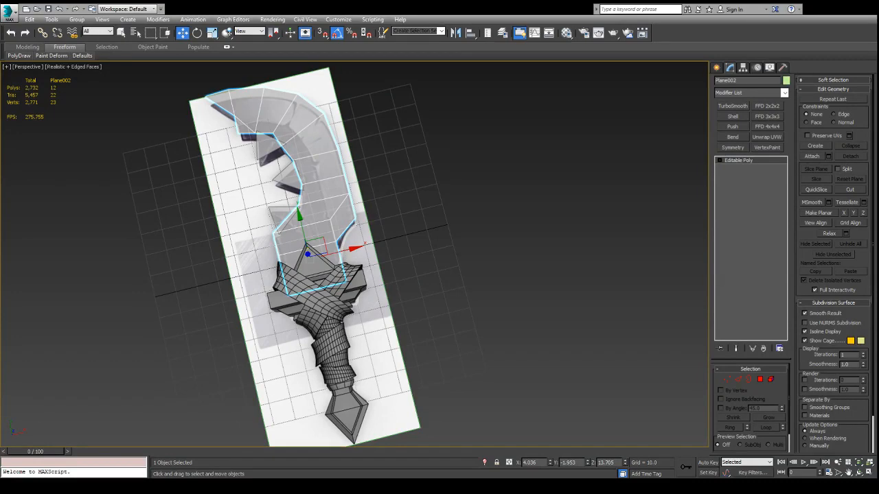
click(508, 224)
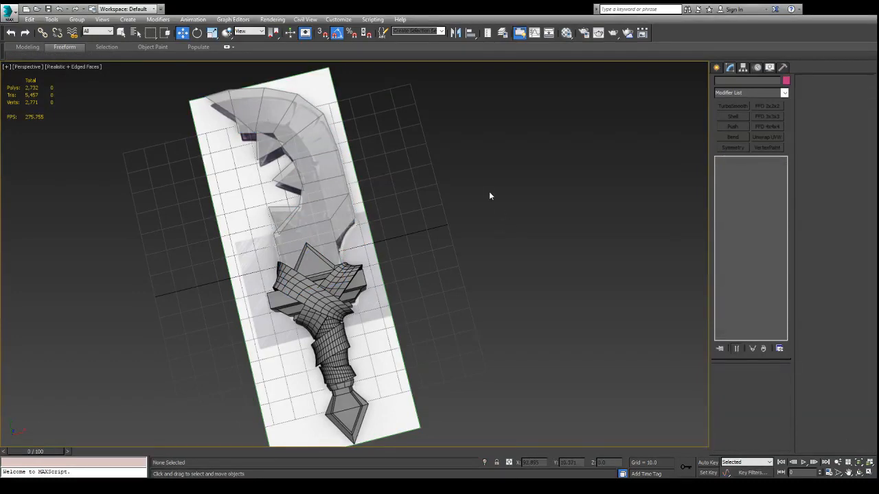
Examine the whole sword over the reference image in the top view, check the selected blade plane's outline from a slight angle, and deselect it.
key(t)
scroll(533, 193, down, 8)
scroll(524, 277, up, 3)
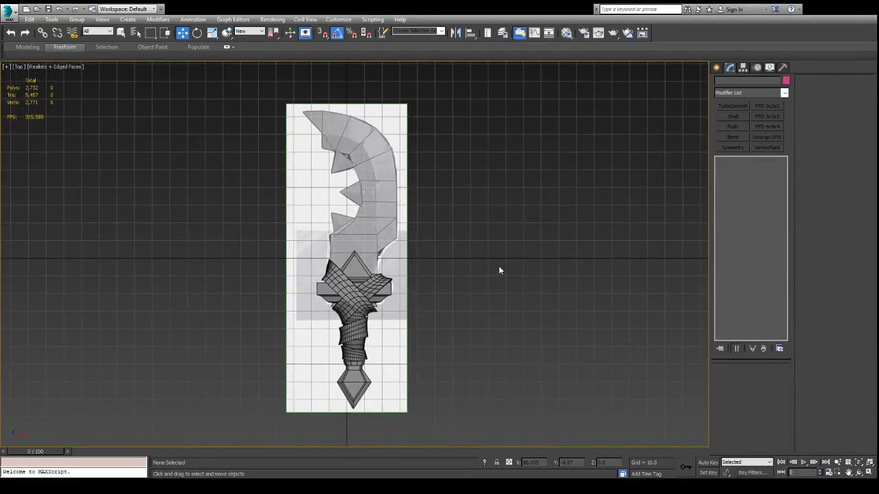
mouse_move(499, 265)
middle_down()
mouse_move(475, 304)
mouse_move(485, 267)
middle_up()
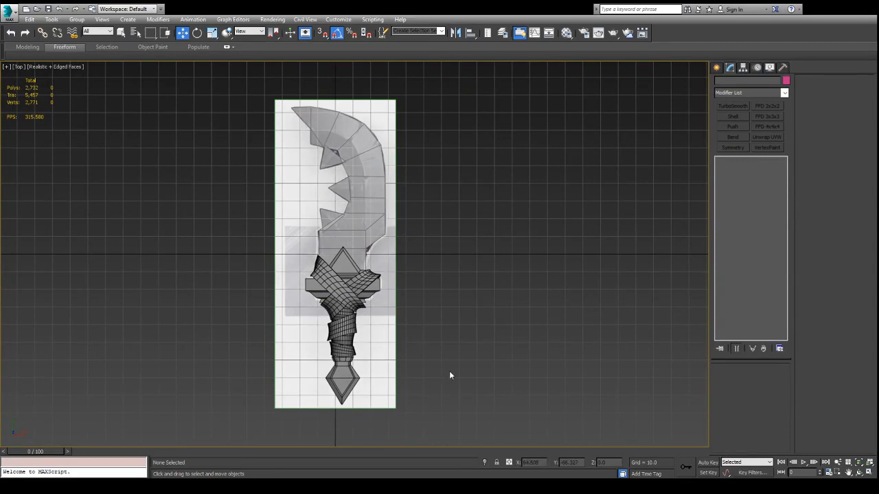
scroll(474, 281, up, 3)
middle_drag(461, 300, 513, 335)
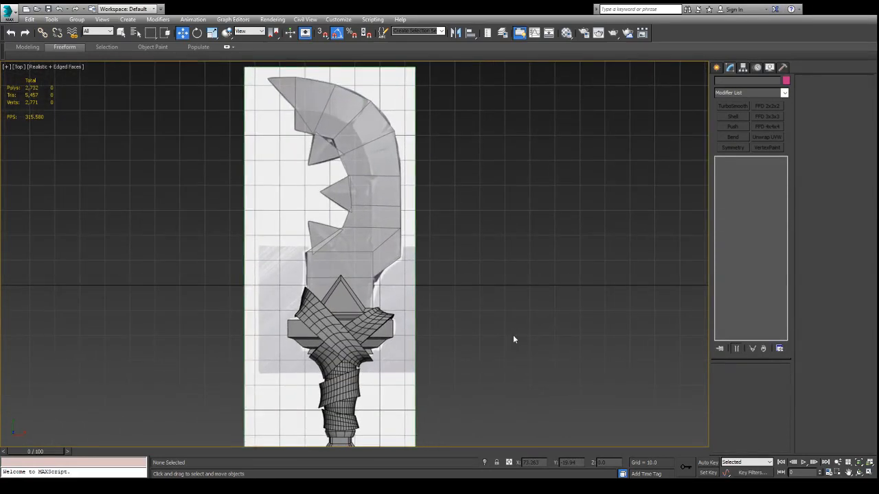
click(357, 252)
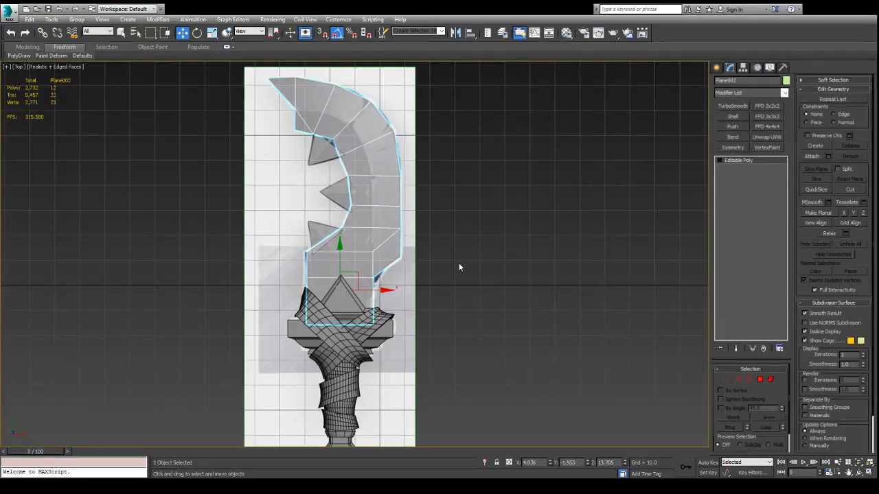
scroll(459, 268, down, 2)
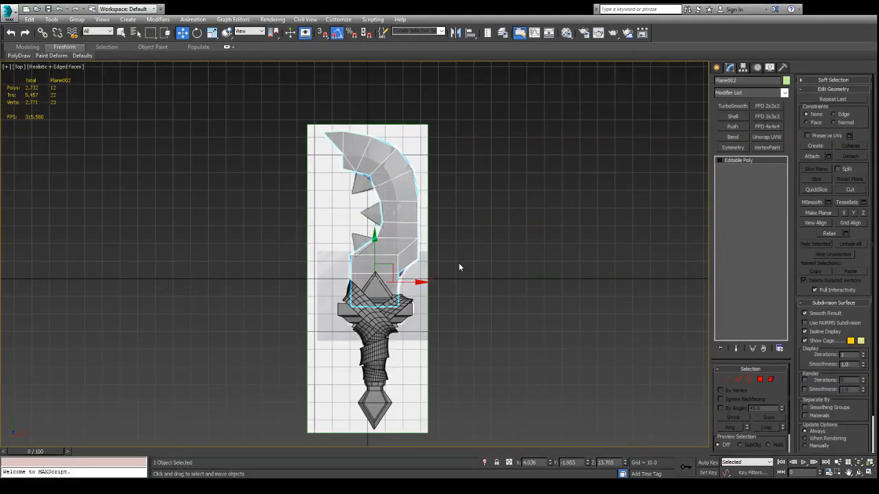
alt+middle_drag(471, 293, 502, 238)
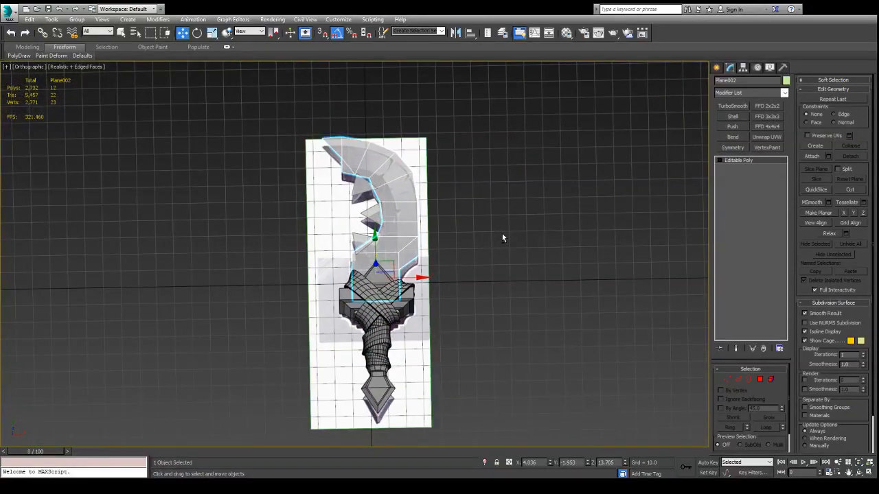
key(t)
scroll(538, 211, down, 4)
scroll(509, 243, down, 2)
middle_drag(587, 191, 493, 258)
click(493, 261)
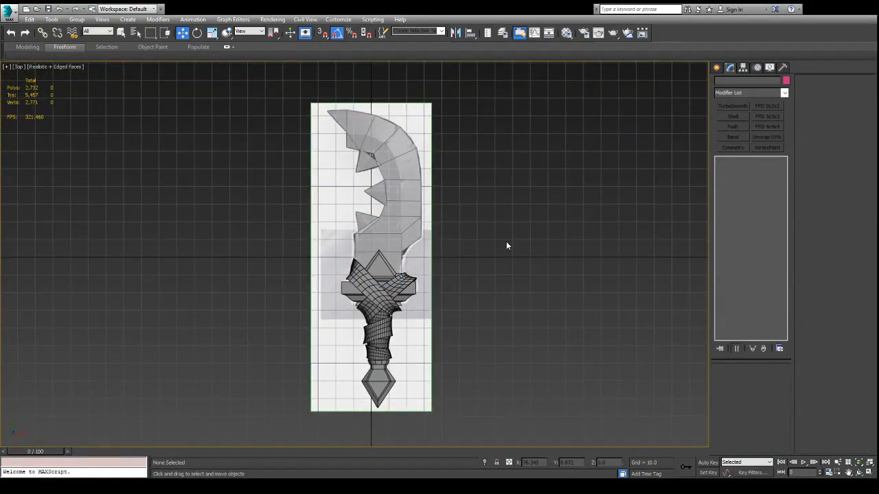